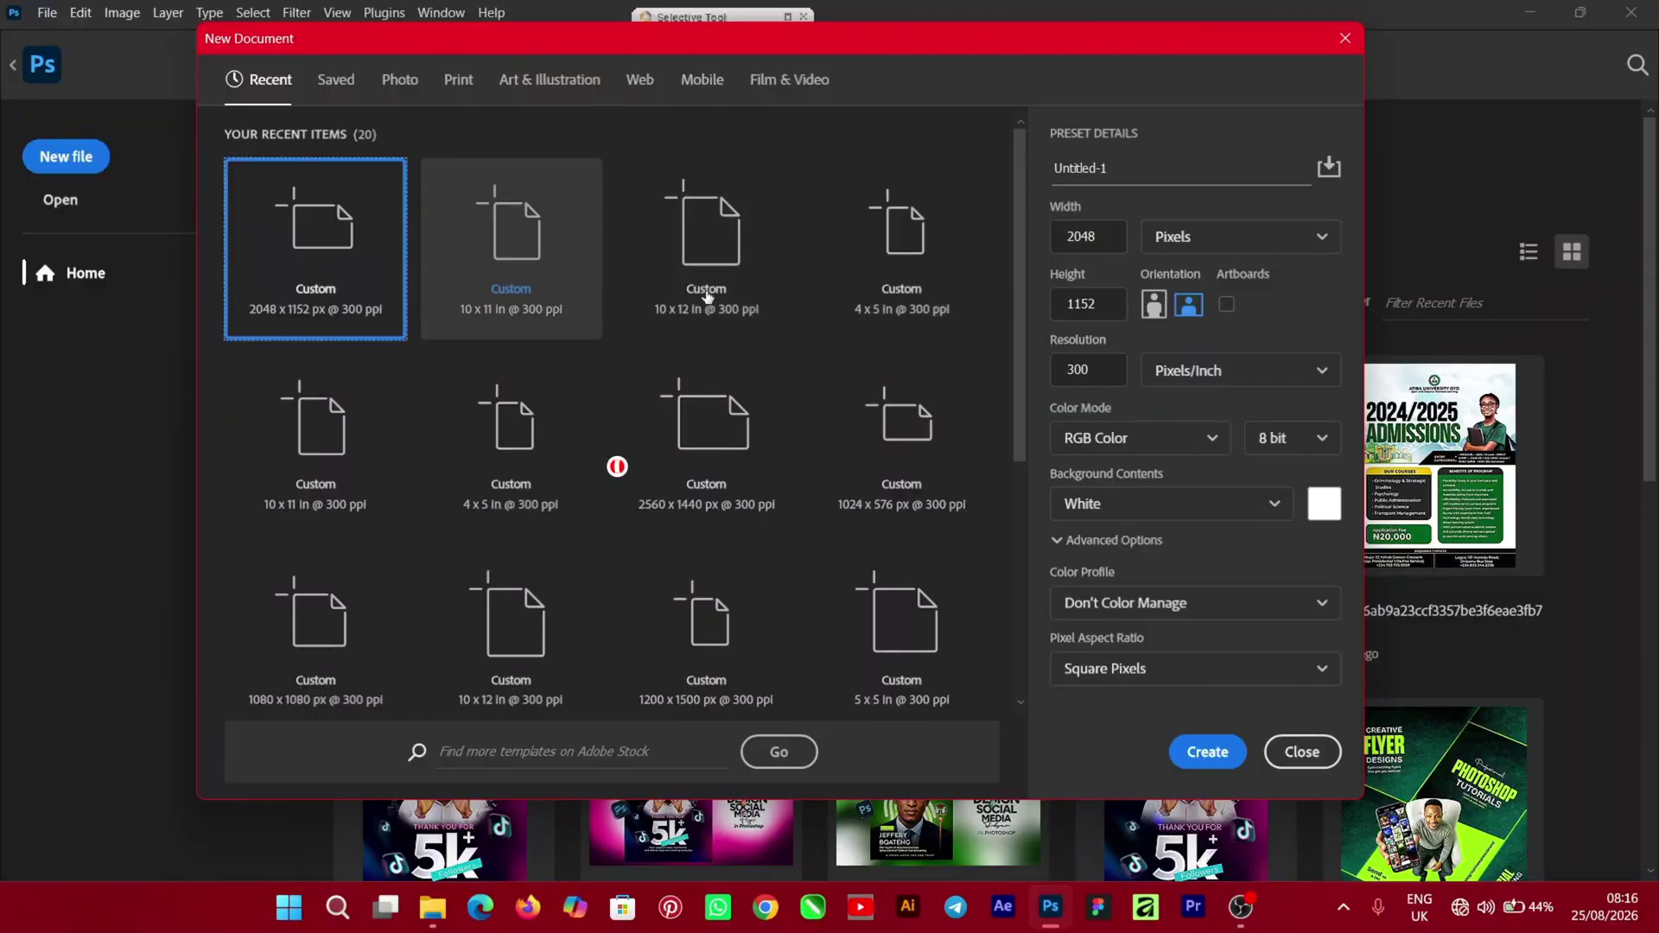
Create a 4 x 5 inch, 300 ppi RGB document named ITS MONDAY and hide the contextual task bar
{"action": "left_click", "coordinate": [898, 247]}
{"action": "type", "text": "ITS MONDAY"}
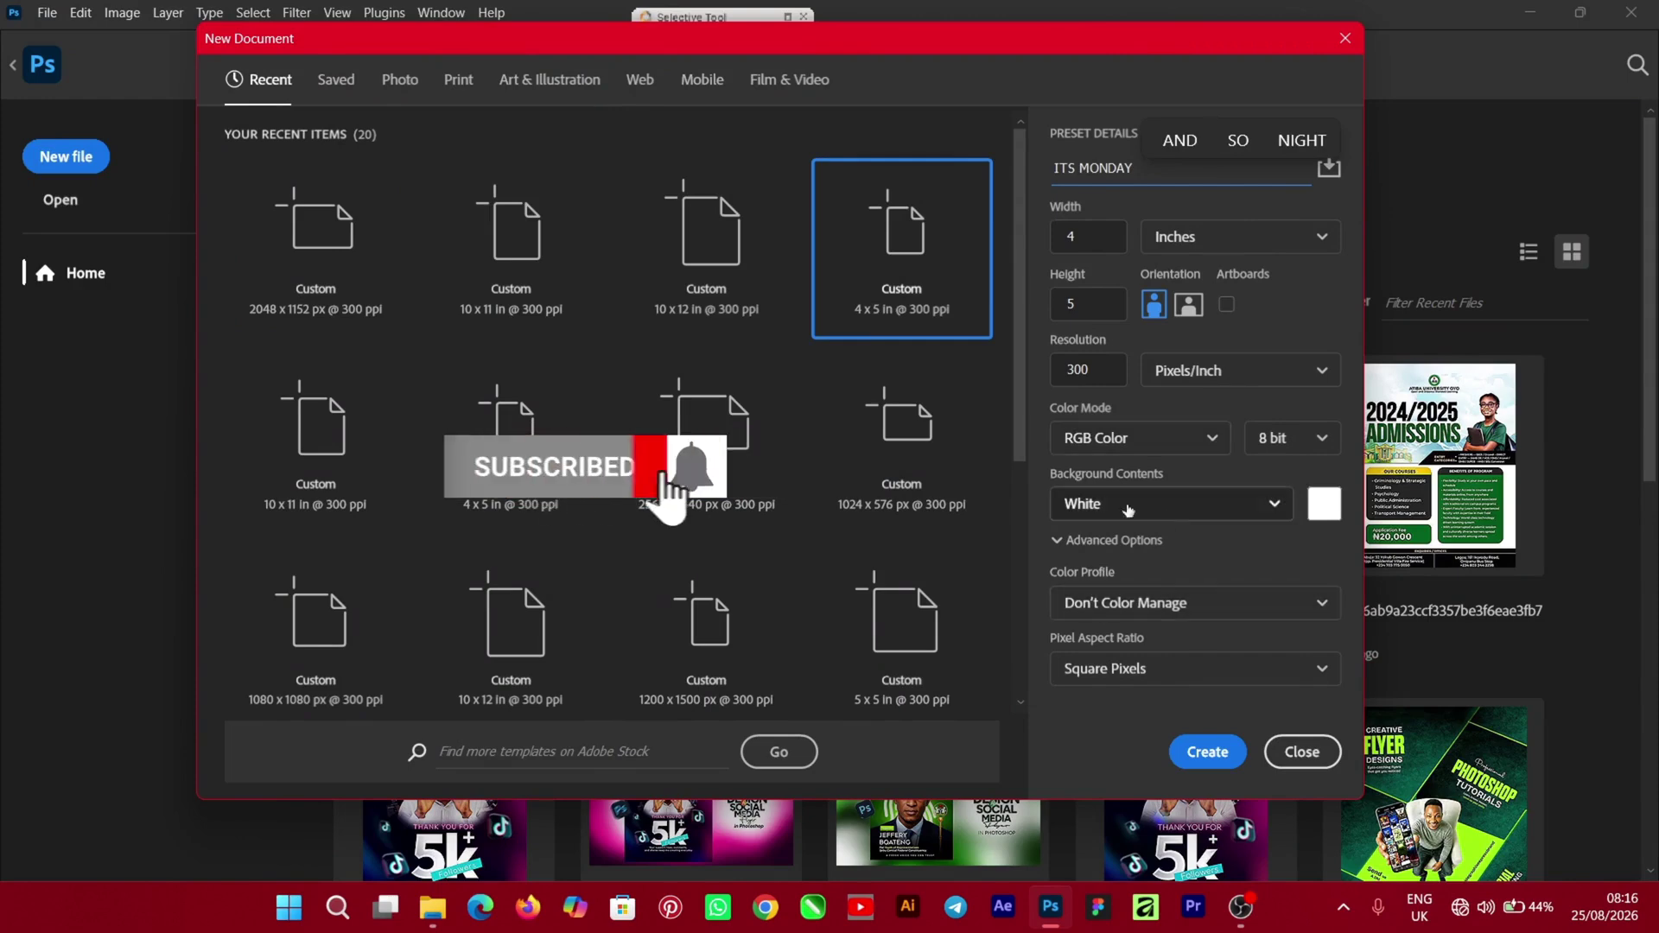
{"action": "left_click", "coordinate": [1206, 754]}
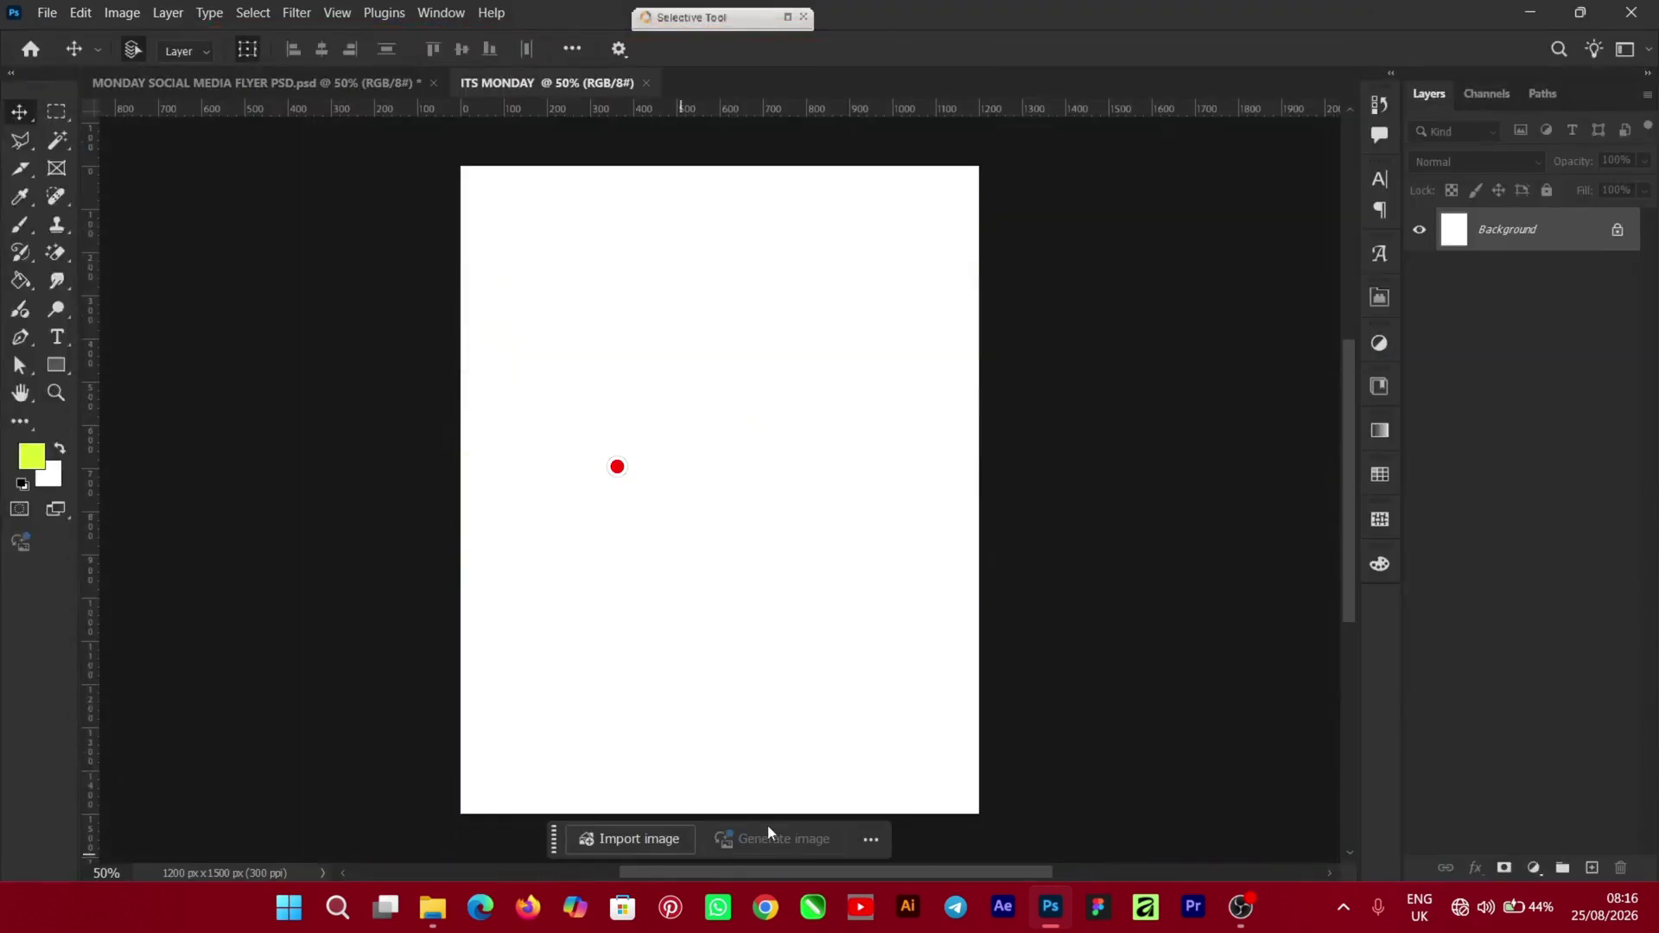
{"action": "left_click", "coordinate": [874, 838]}
{"action": "left_click", "coordinate": [903, 772]}
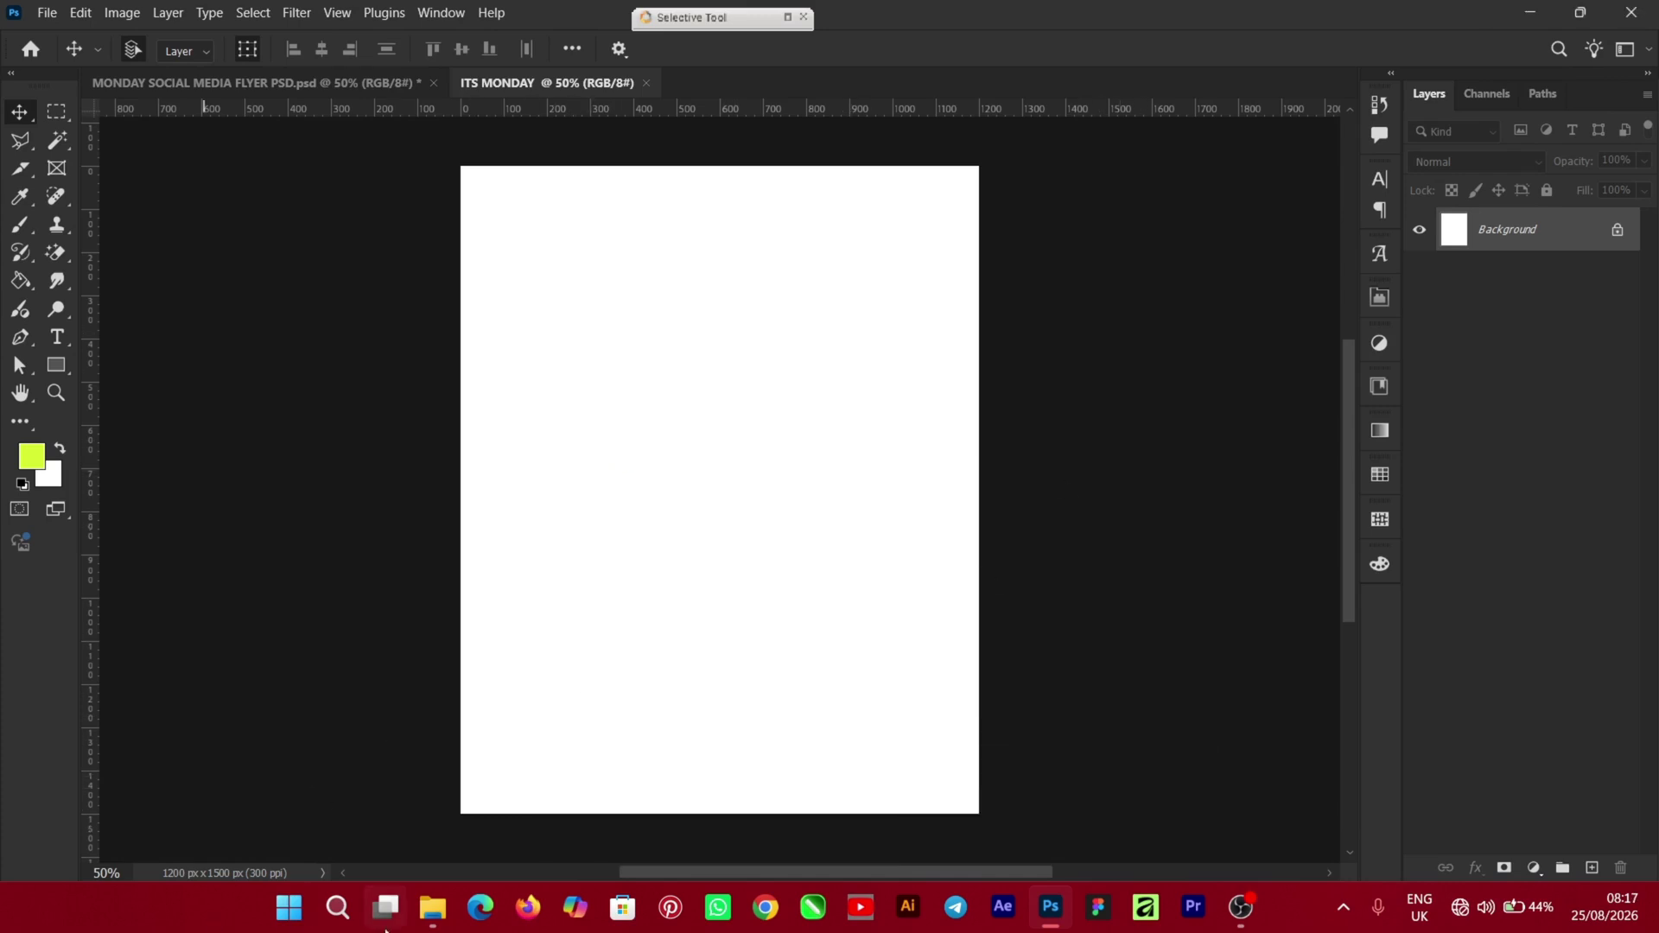
Place the BG 1 image from the ITS MONDAY RESOURCES FILE folder so that it fills the canvas
{"action": "mouse_move", "coordinate": [432, 907]}
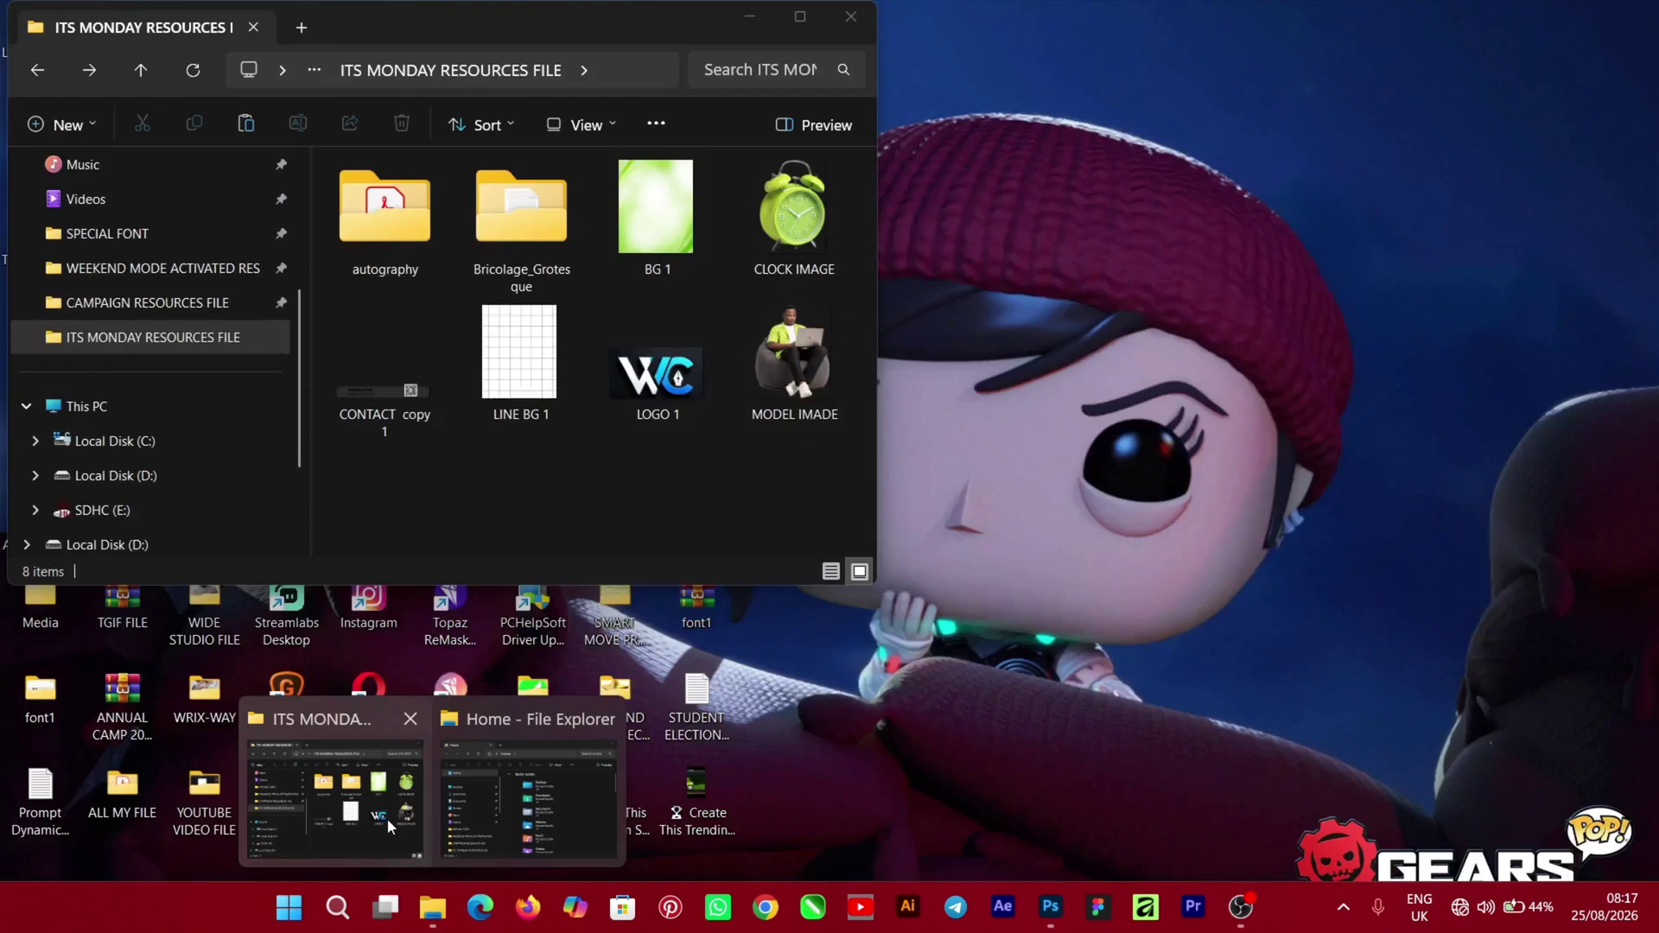
{"action": "left_click", "coordinate": [387, 817]}
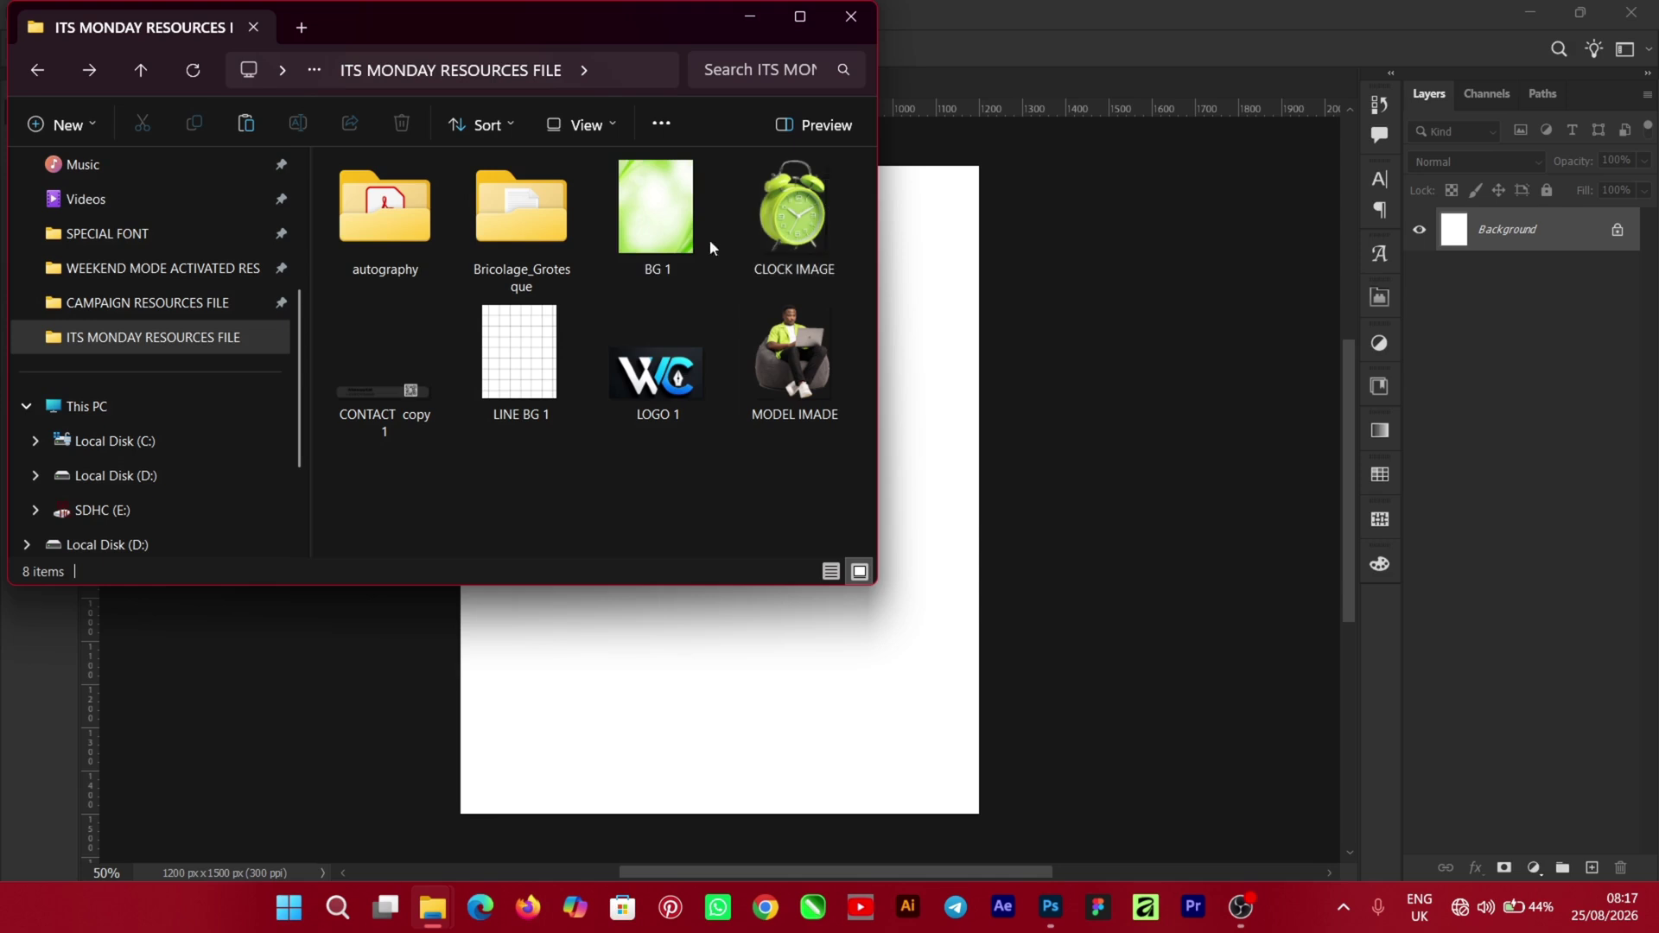
{"action": "left_click_drag", "start_coordinate": [645, 231], "coordinate": [1025, 512]}
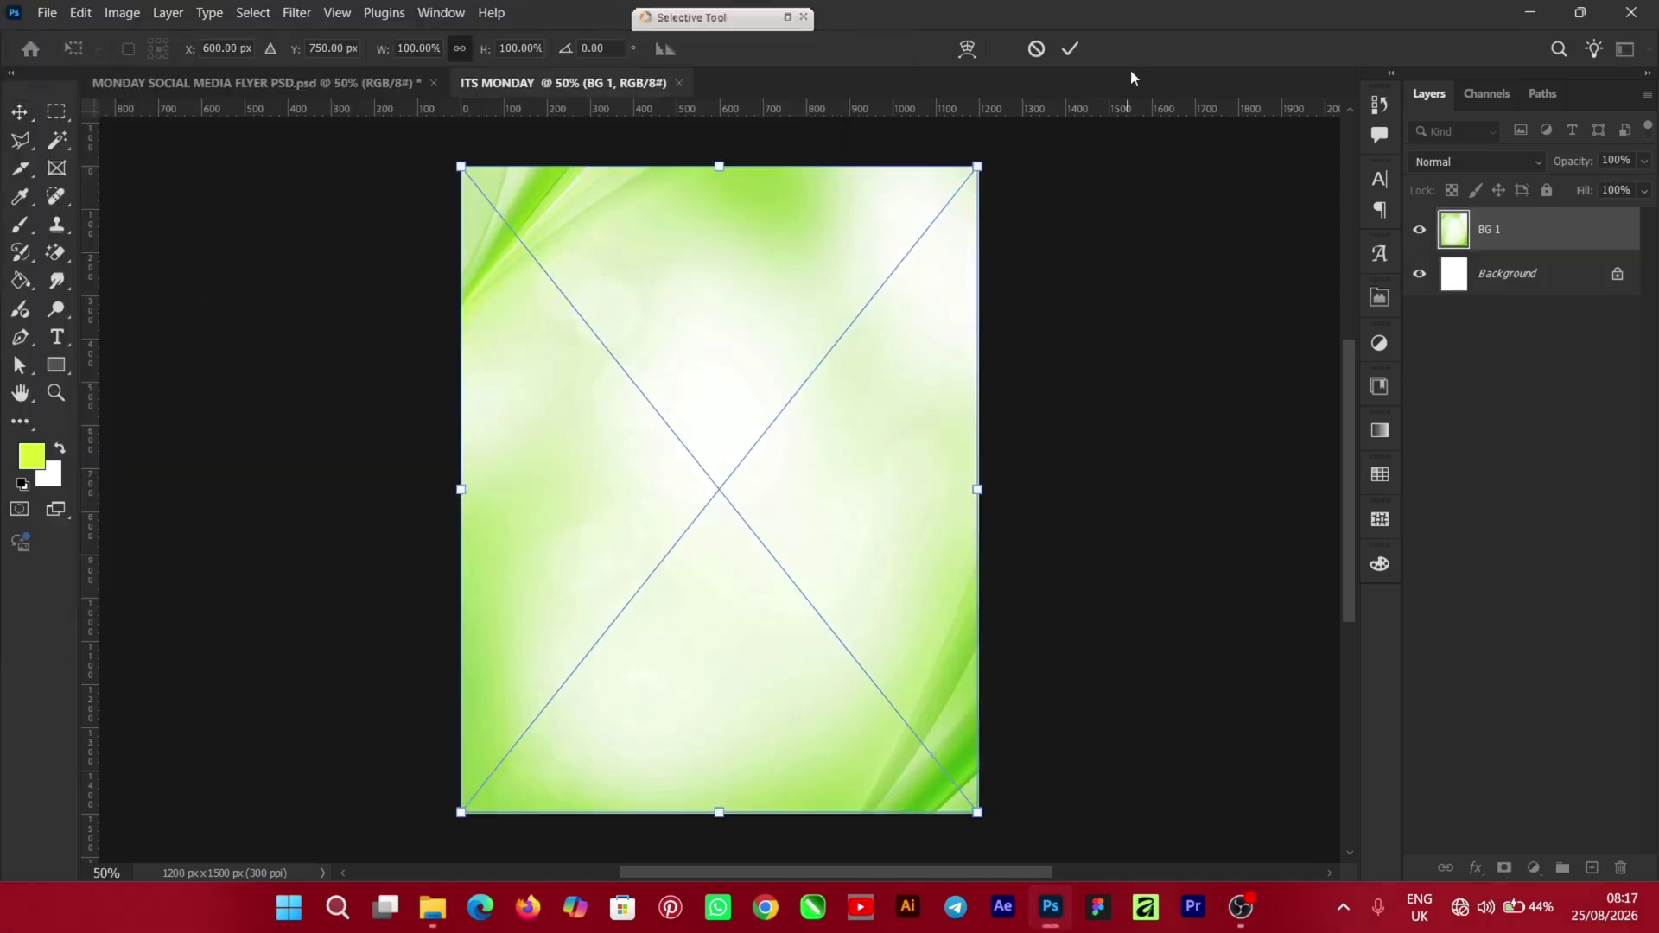
{"action": "left_click", "coordinate": [1070, 52]}
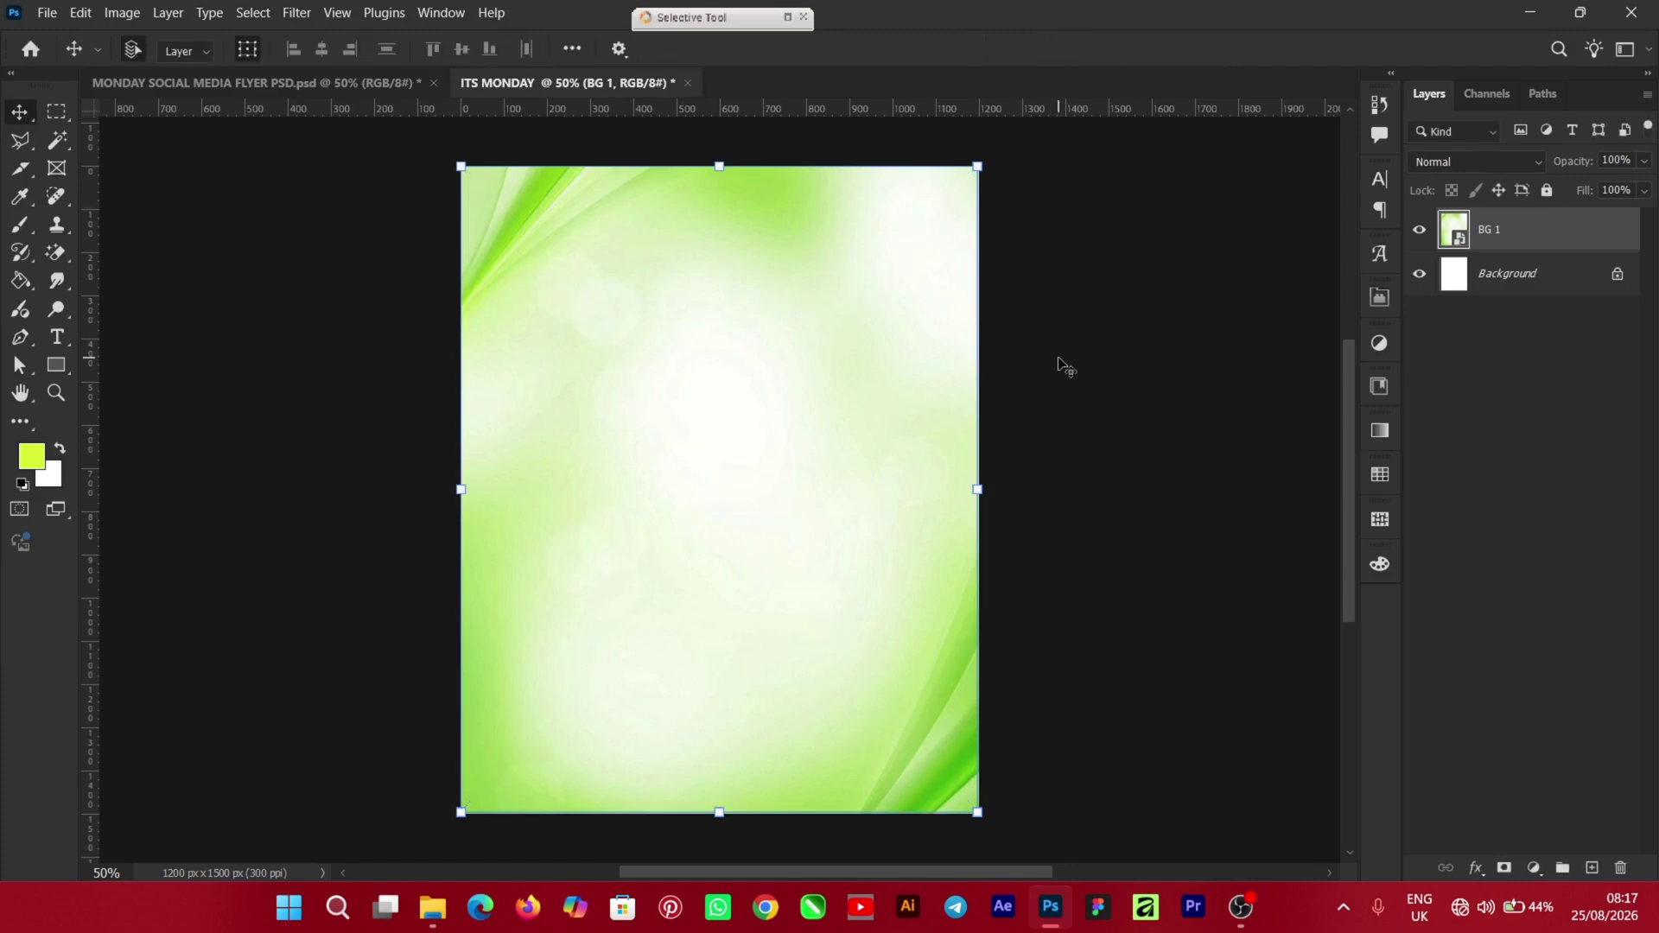
{"action": "left_click", "coordinate": [638, 577]}
{"action": "left_click", "coordinate": [635, 540]}
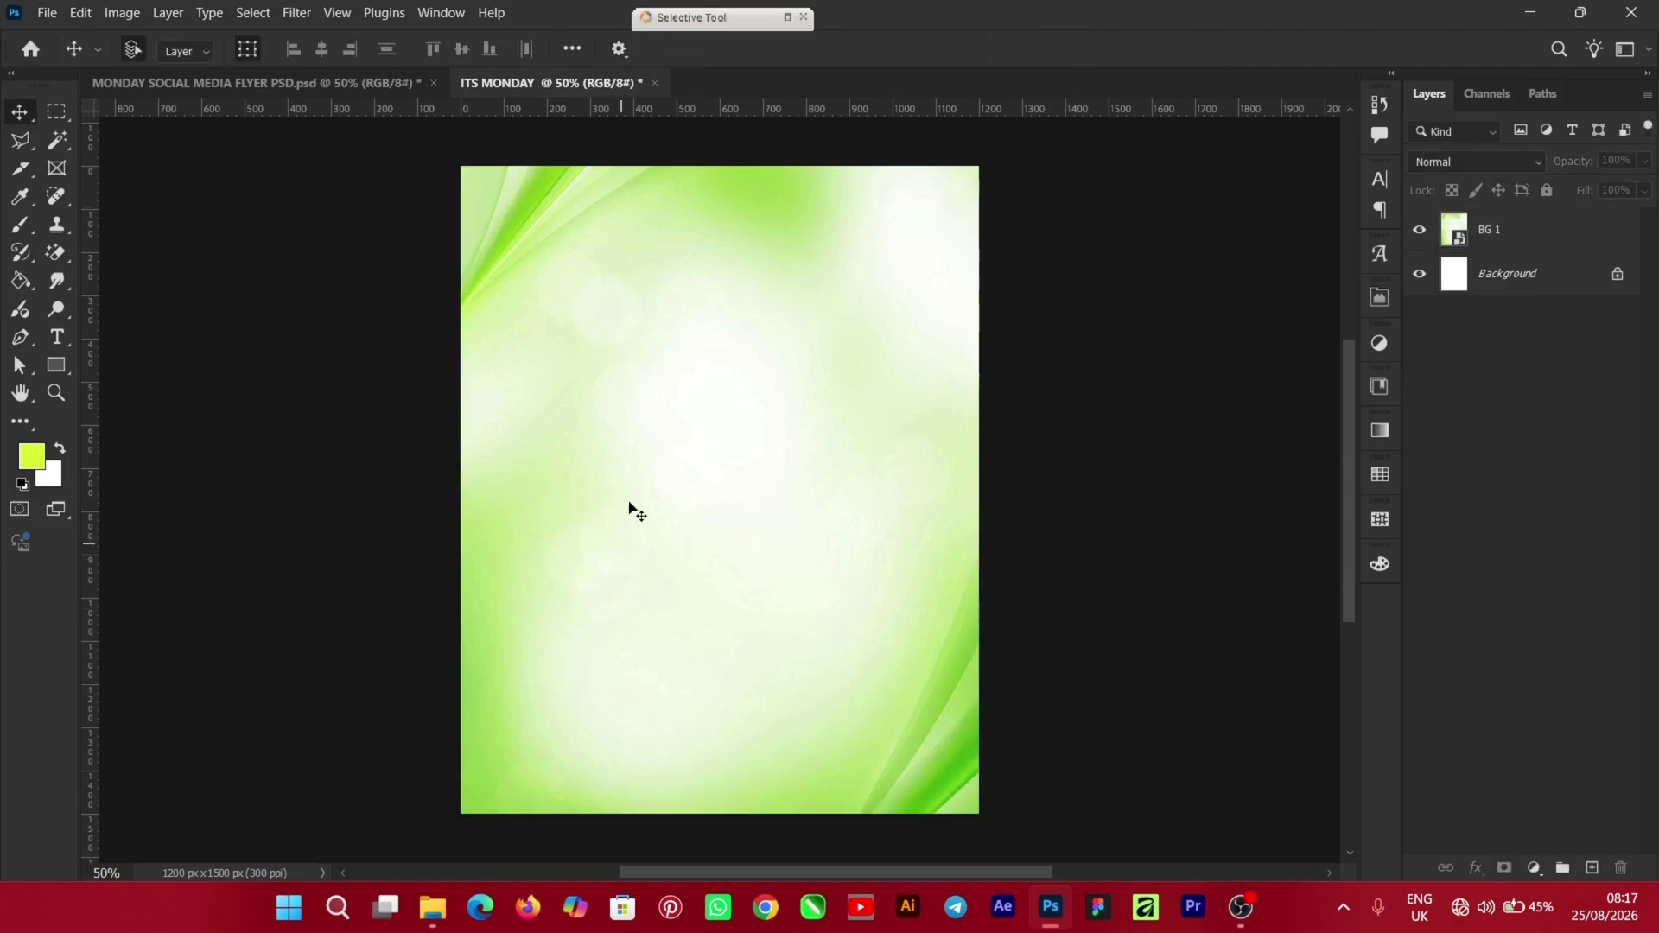
Add a layer mask to BG 1 and paint out the centre with a soft 800 px black brush, keeping the green edges
{"action": "left_click", "coordinate": [662, 489]}
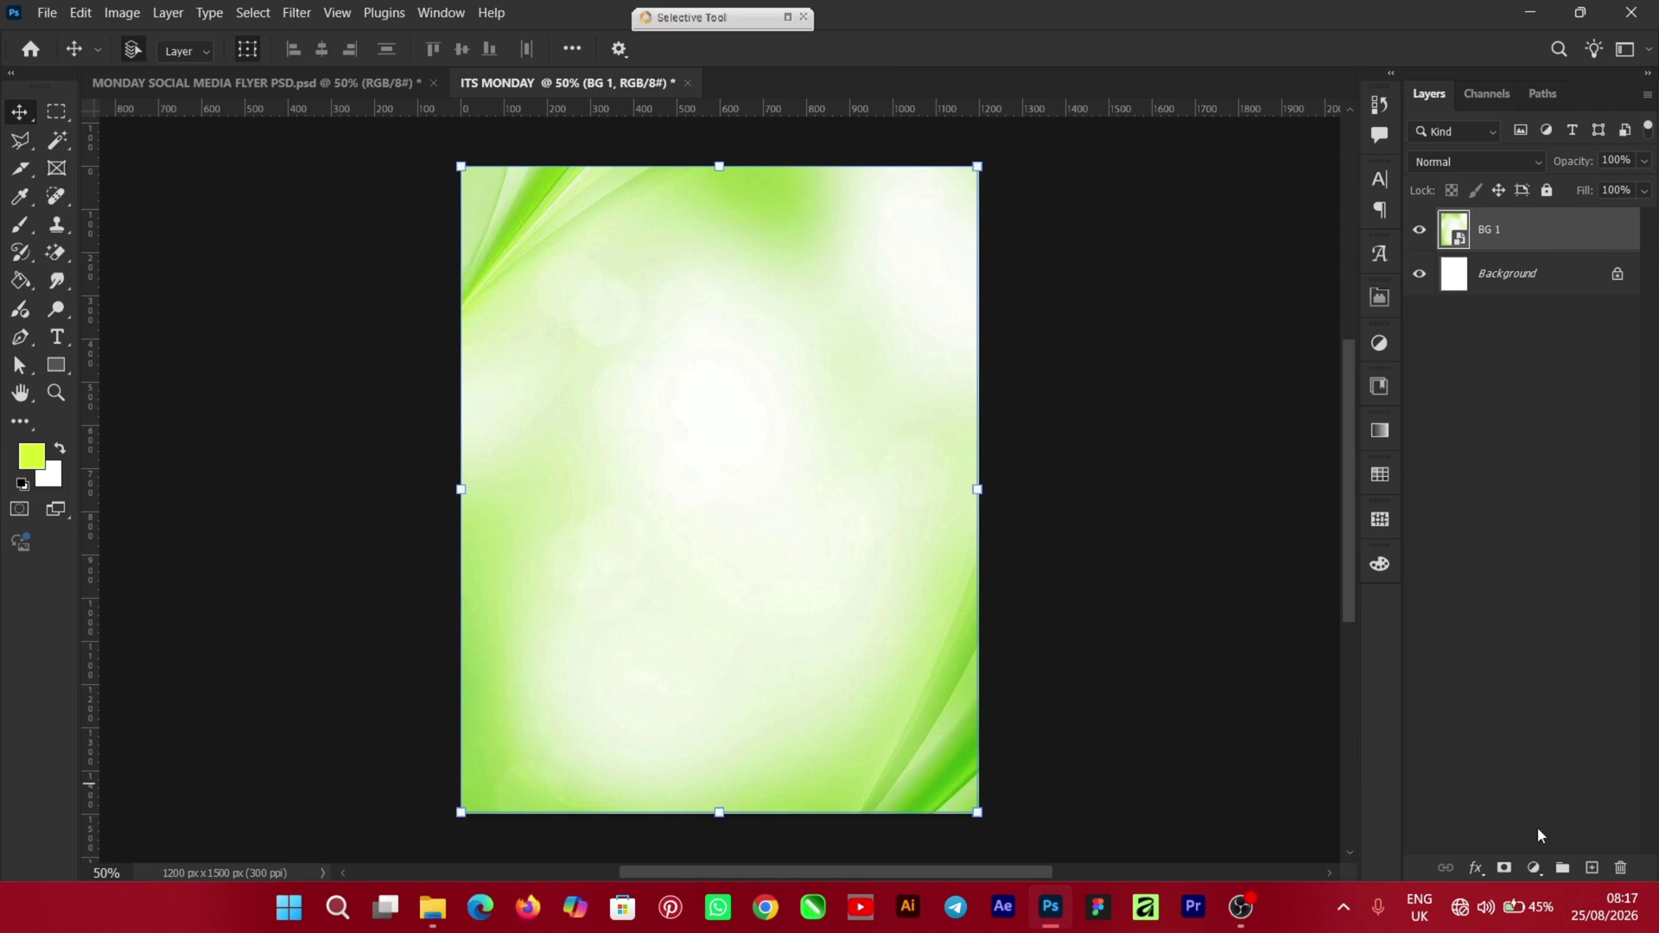
{"action": "left_click", "coordinate": [1505, 868]}
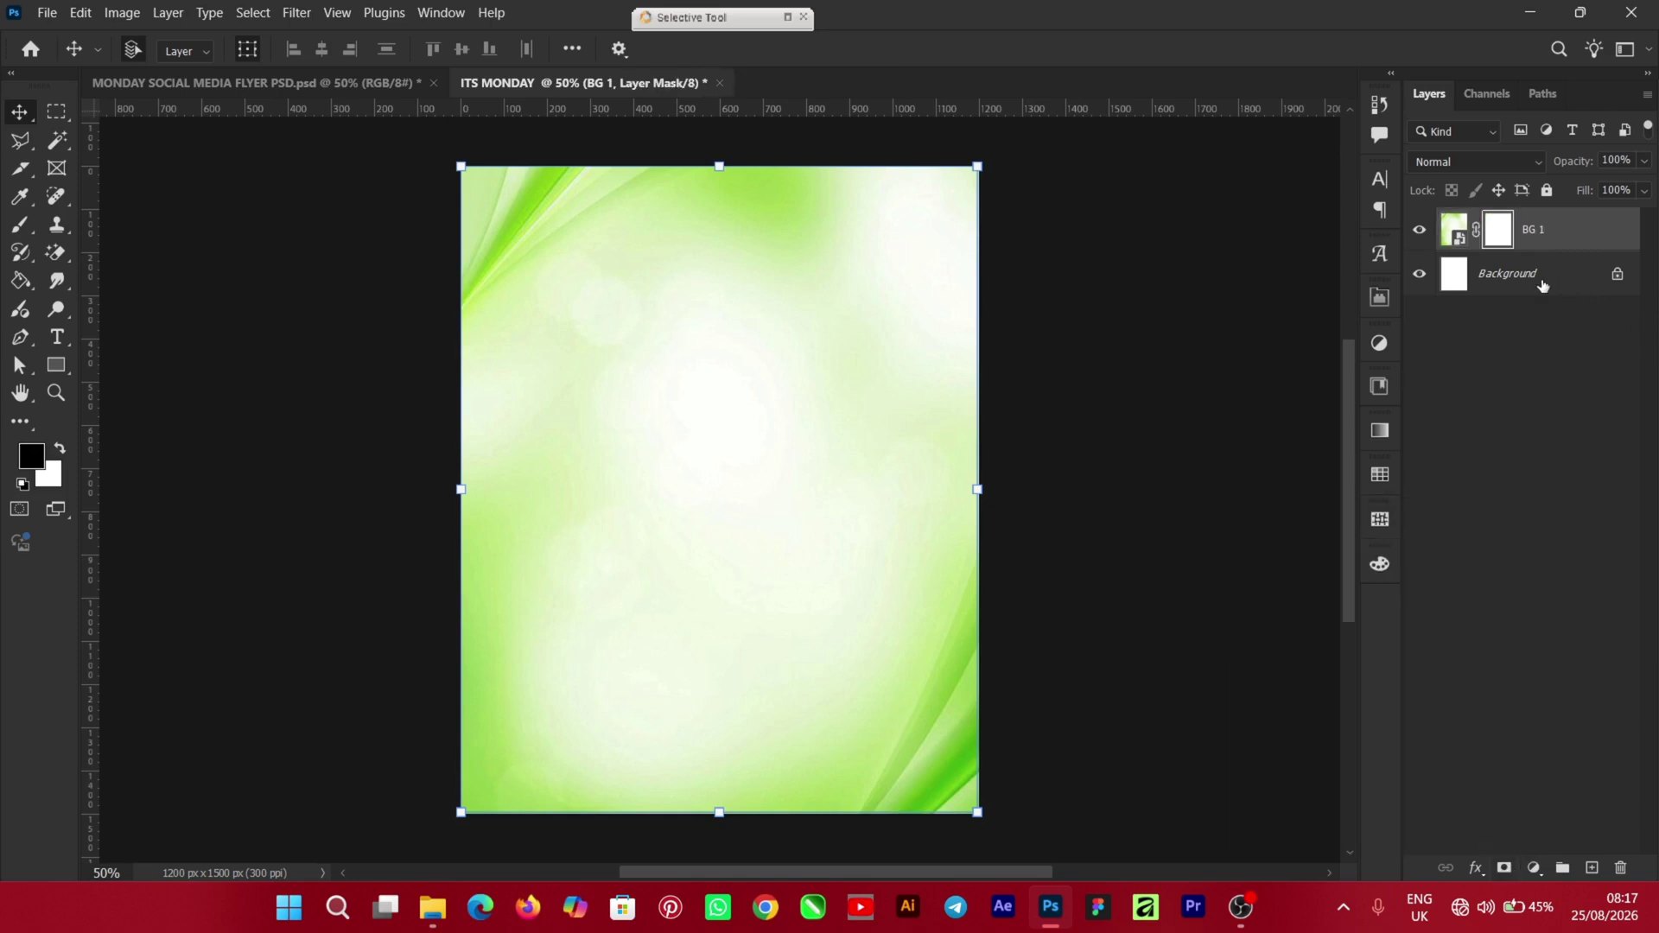
{"action": "left_click", "coordinate": [20, 226]}
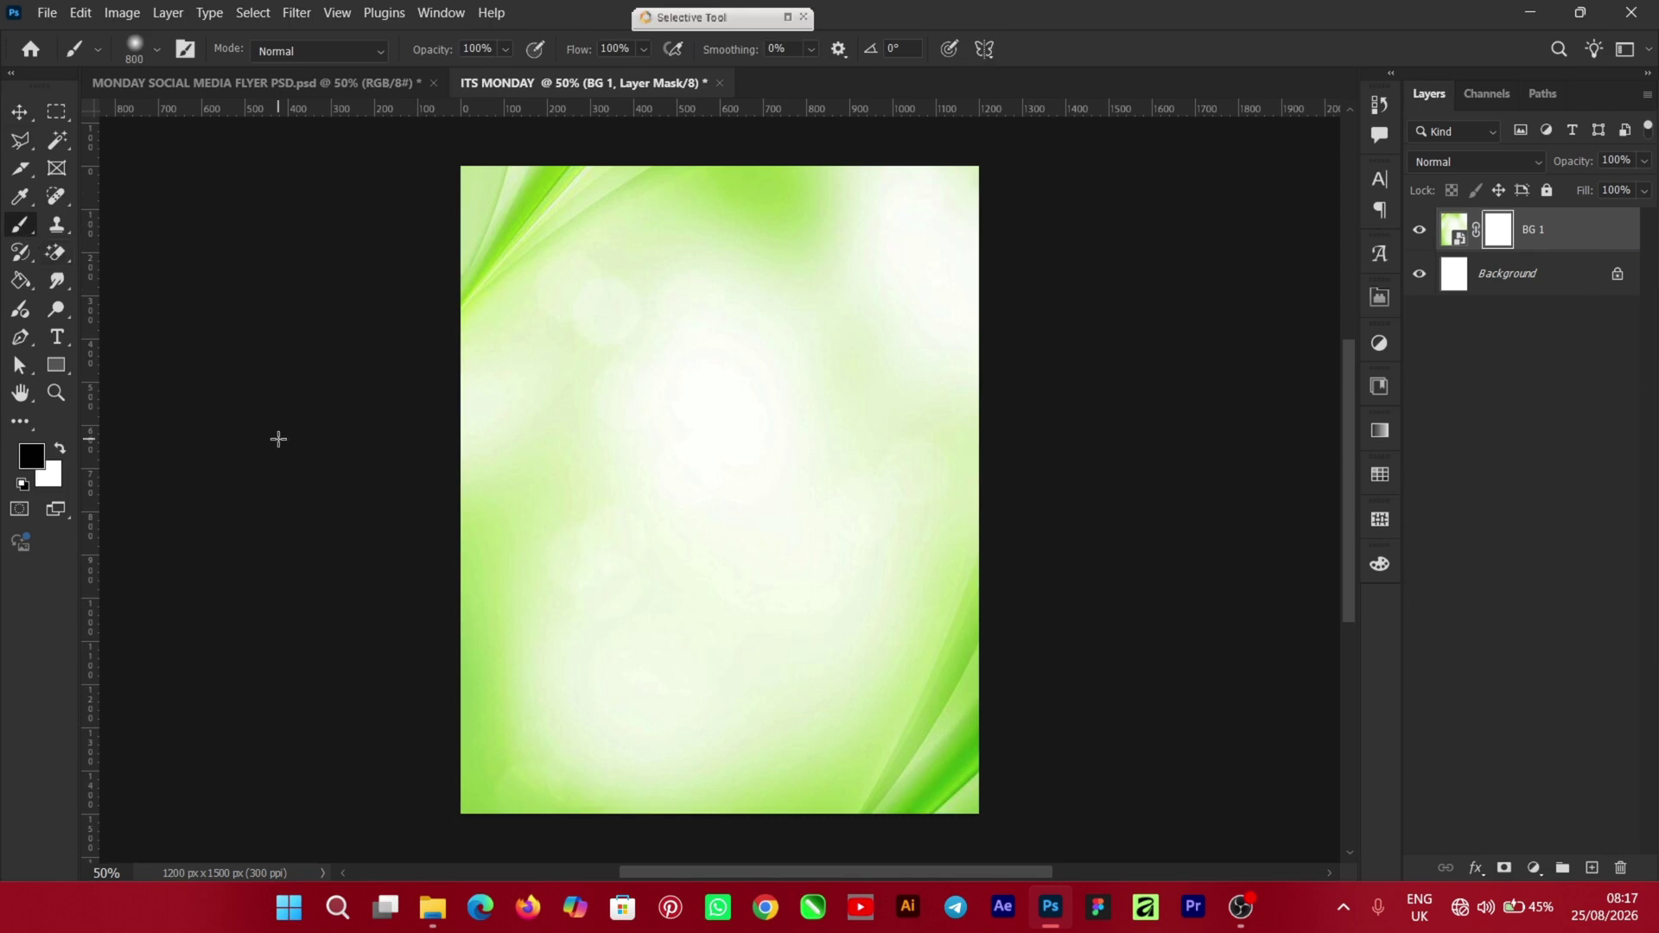
{"action": "key", "text": "Caps_Lock"}
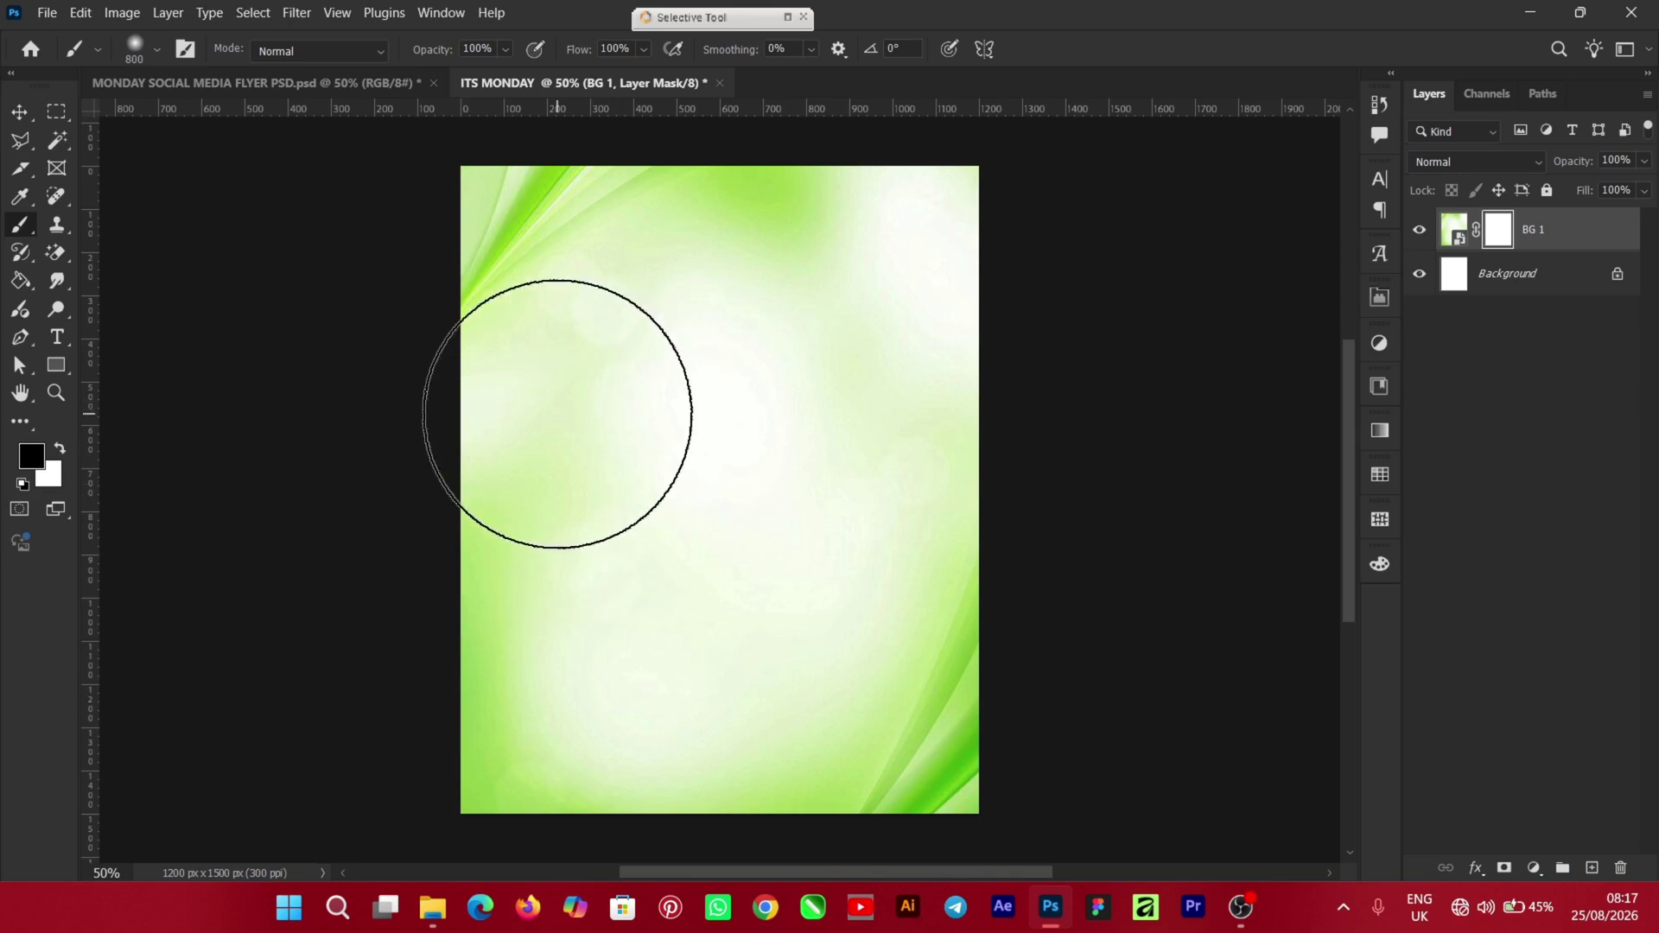
{"action": "mouse_move", "coordinate": [577, 383]}
{"action": "left_mouse_down"}
{"action": "mouse_move", "coordinate": [662, 379]}
{"action": "mouse_move", "coordinate": [415, 438]}
{"action": "mouse_move", "coordinate": [467, 392]}
{"action": "mouse_move", "coordinate": [885, 460]}
{"action": "mouse_move", "coordinate": [542, 515]}
{"action": "mouse_move", "coordinate": [533, 537]}
{"action": "mouse_move", "coordinate": [641, 495]}
{"action": "mouse_move", "coordinate": [872, 497]}
{"action": "mouse_move", "coordinate": [871, 355]}
{"action": "mouse_move", "coordinate": [551, 421]}
{"action": "mouse_move", "coordinate": [575, 481]}
{"action": "mouse_move", "coordinate": [648, 542]}
{"action": "mouse_move", "coordinate": [747, 564]}
{"action": "mouse_move", "coordinate": [635, 548]}
{"action": "mouse_move", "coordinate": [822, 402]}
{"action": "left_mouse_up"}
{"action": "left_click", "coordinate": [19, 108]}
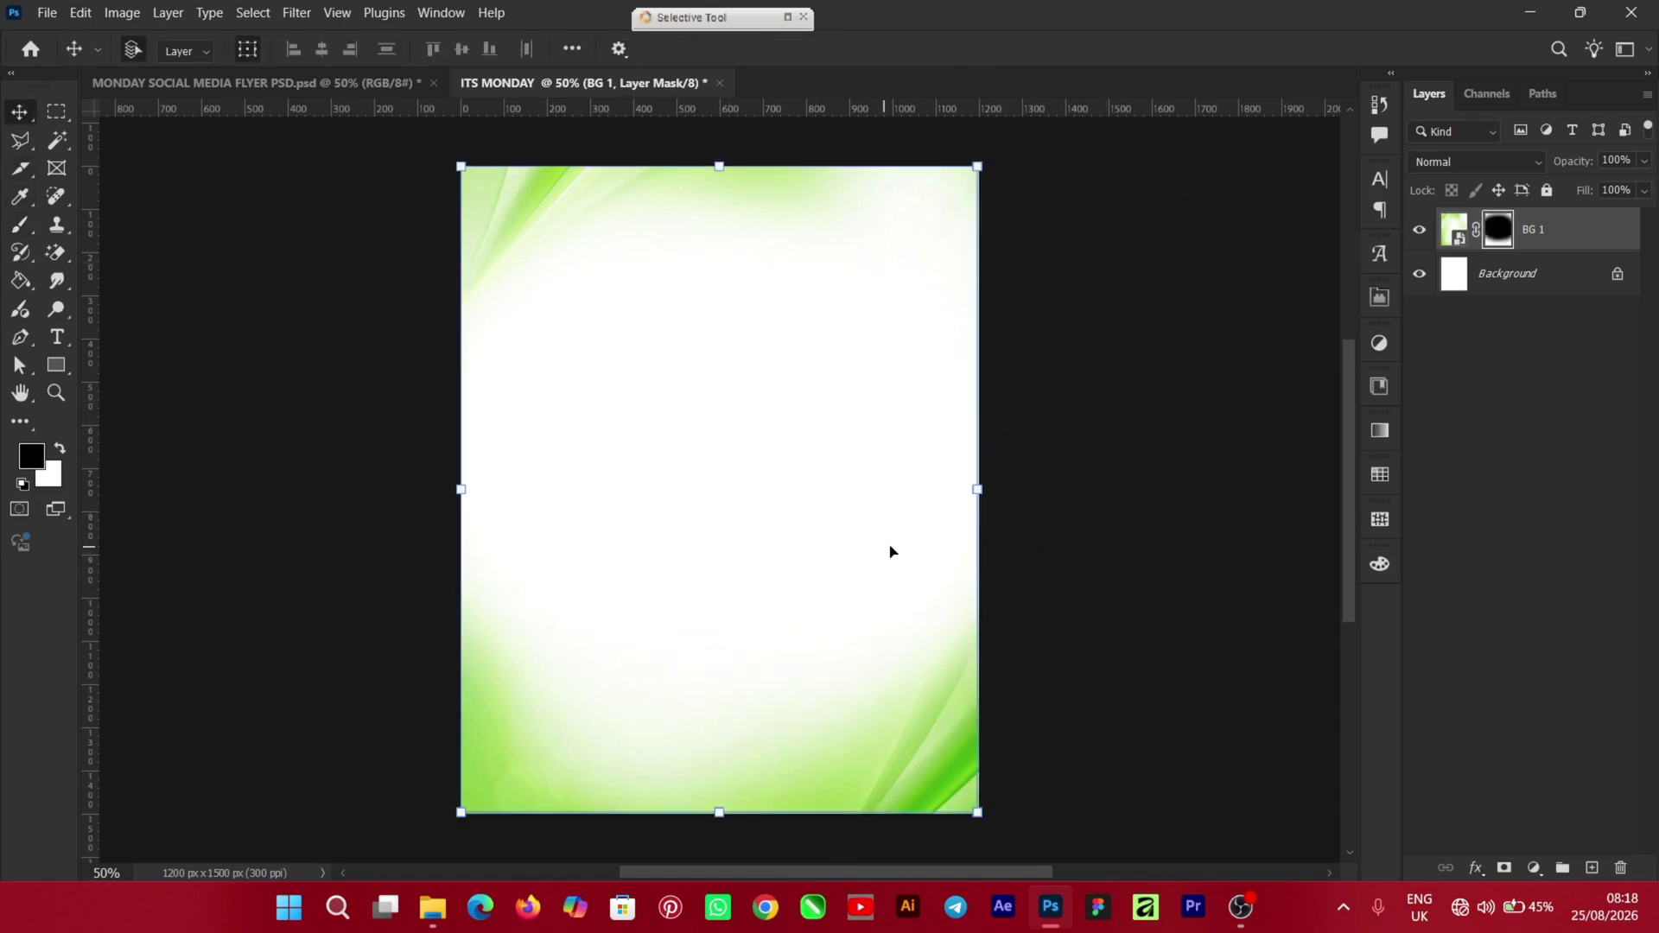
Place the LINE BG 1 grid image from the resources folder above BG 1, covering the canvas
{"action": "mouse_move", "coordinate": [432, 907]}
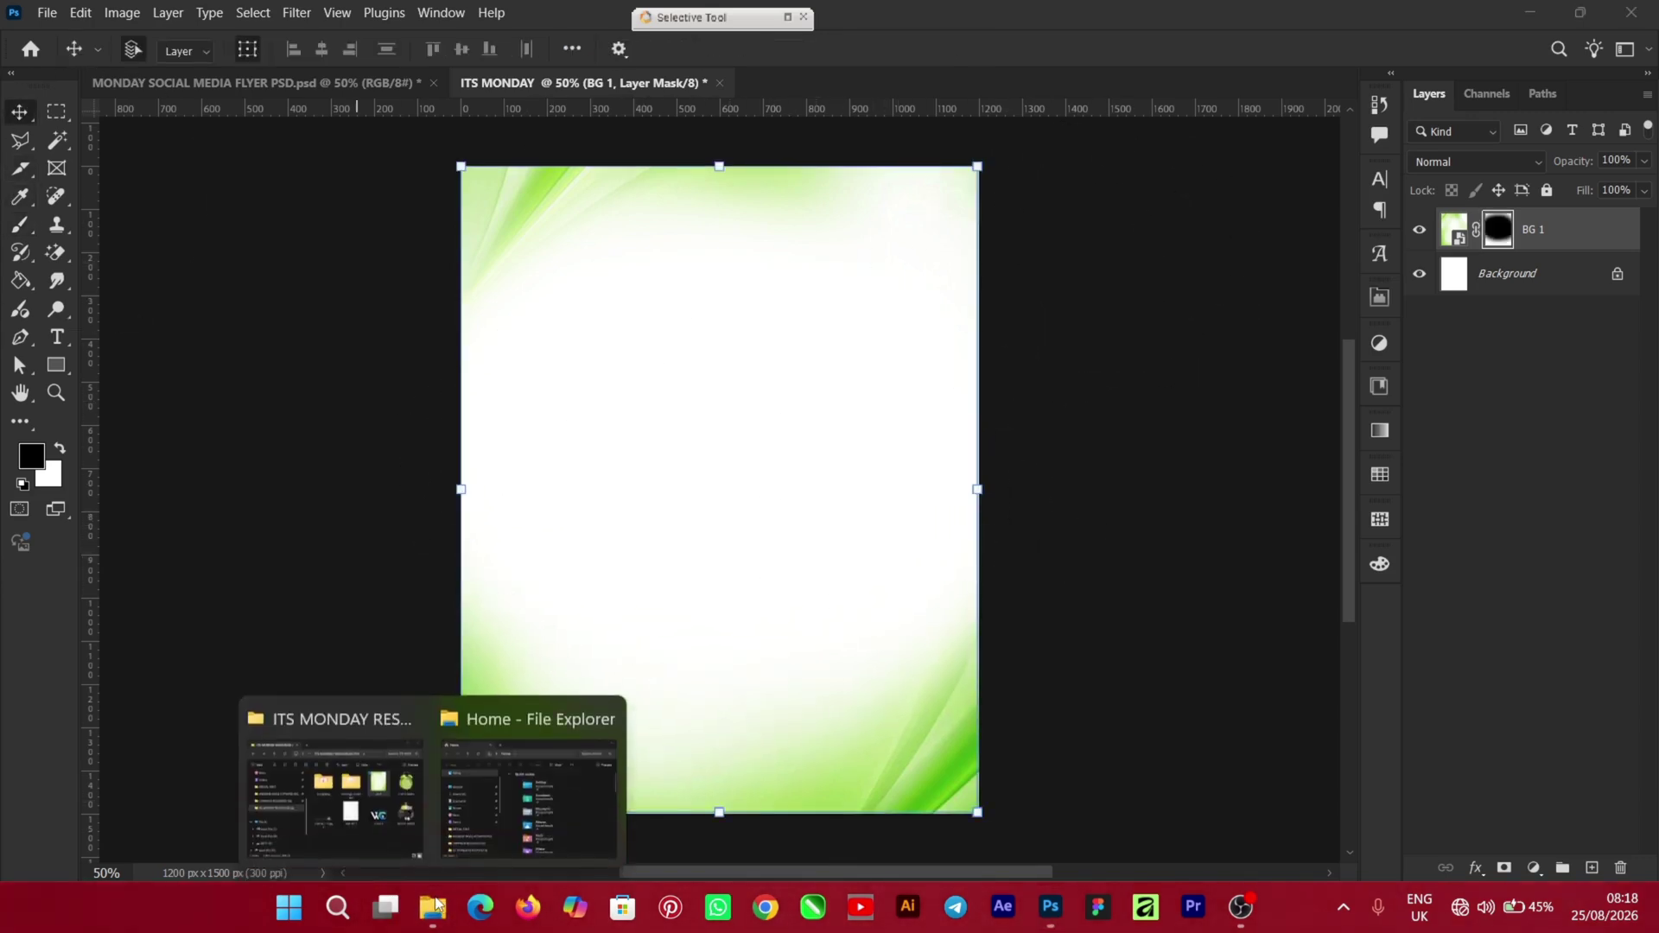
{"action": "left_click", "coordinate": [313, 847]}
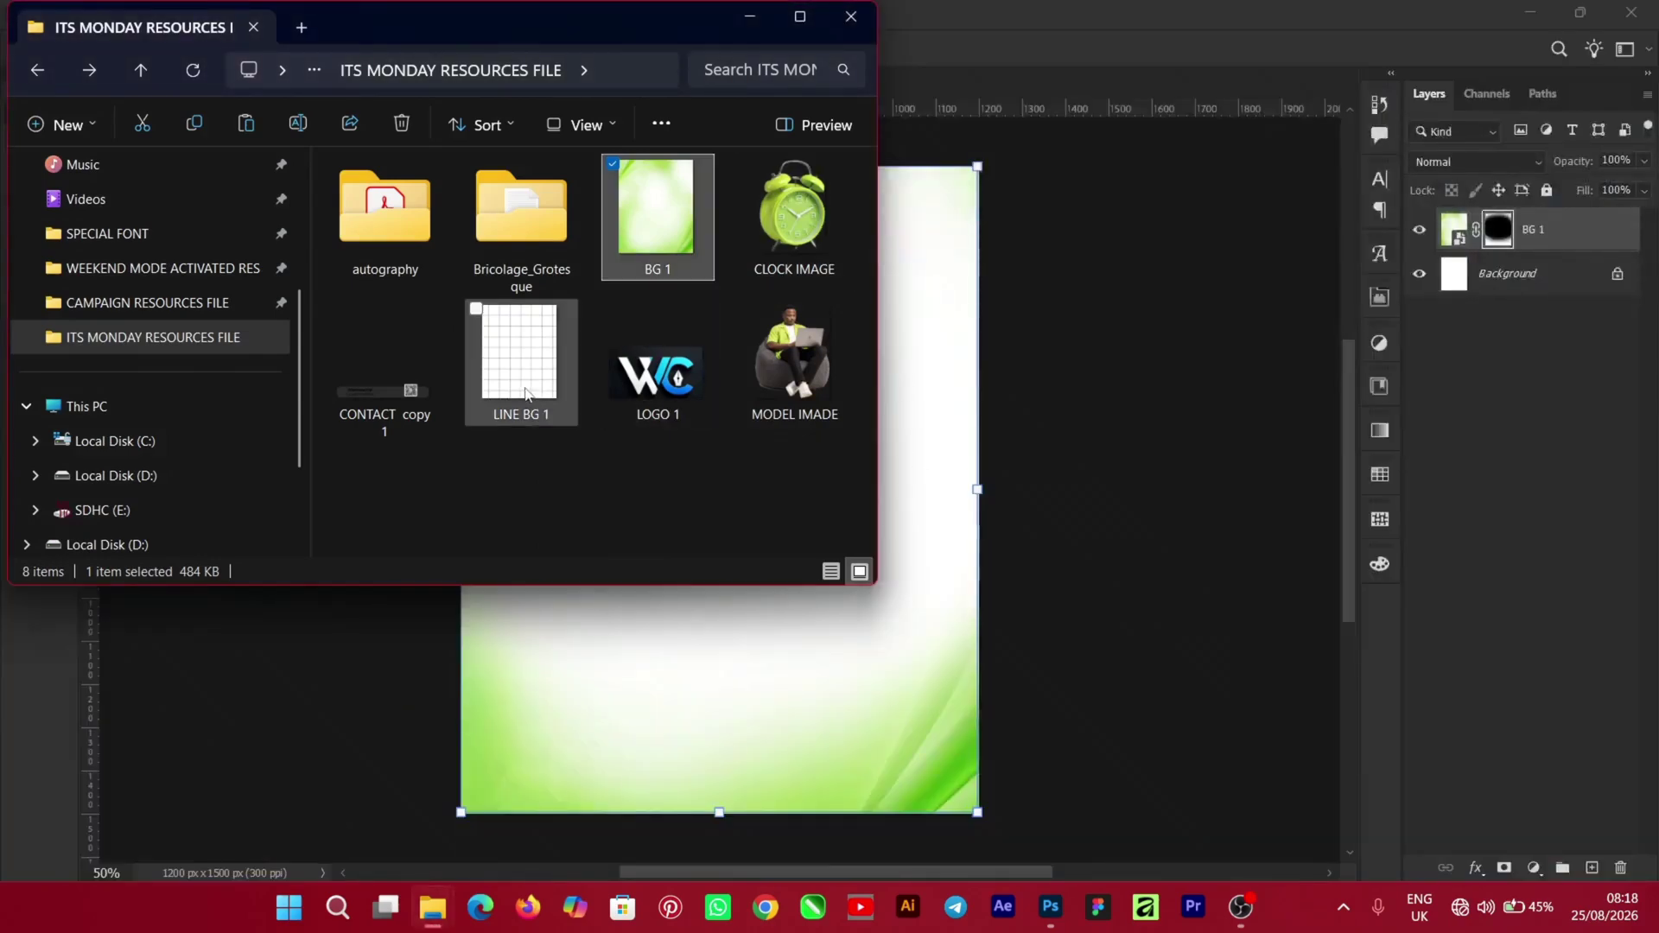
{"action": "left_click_drag", "start_coordinate": [525, 393], "coordinate": [1140, 608]}
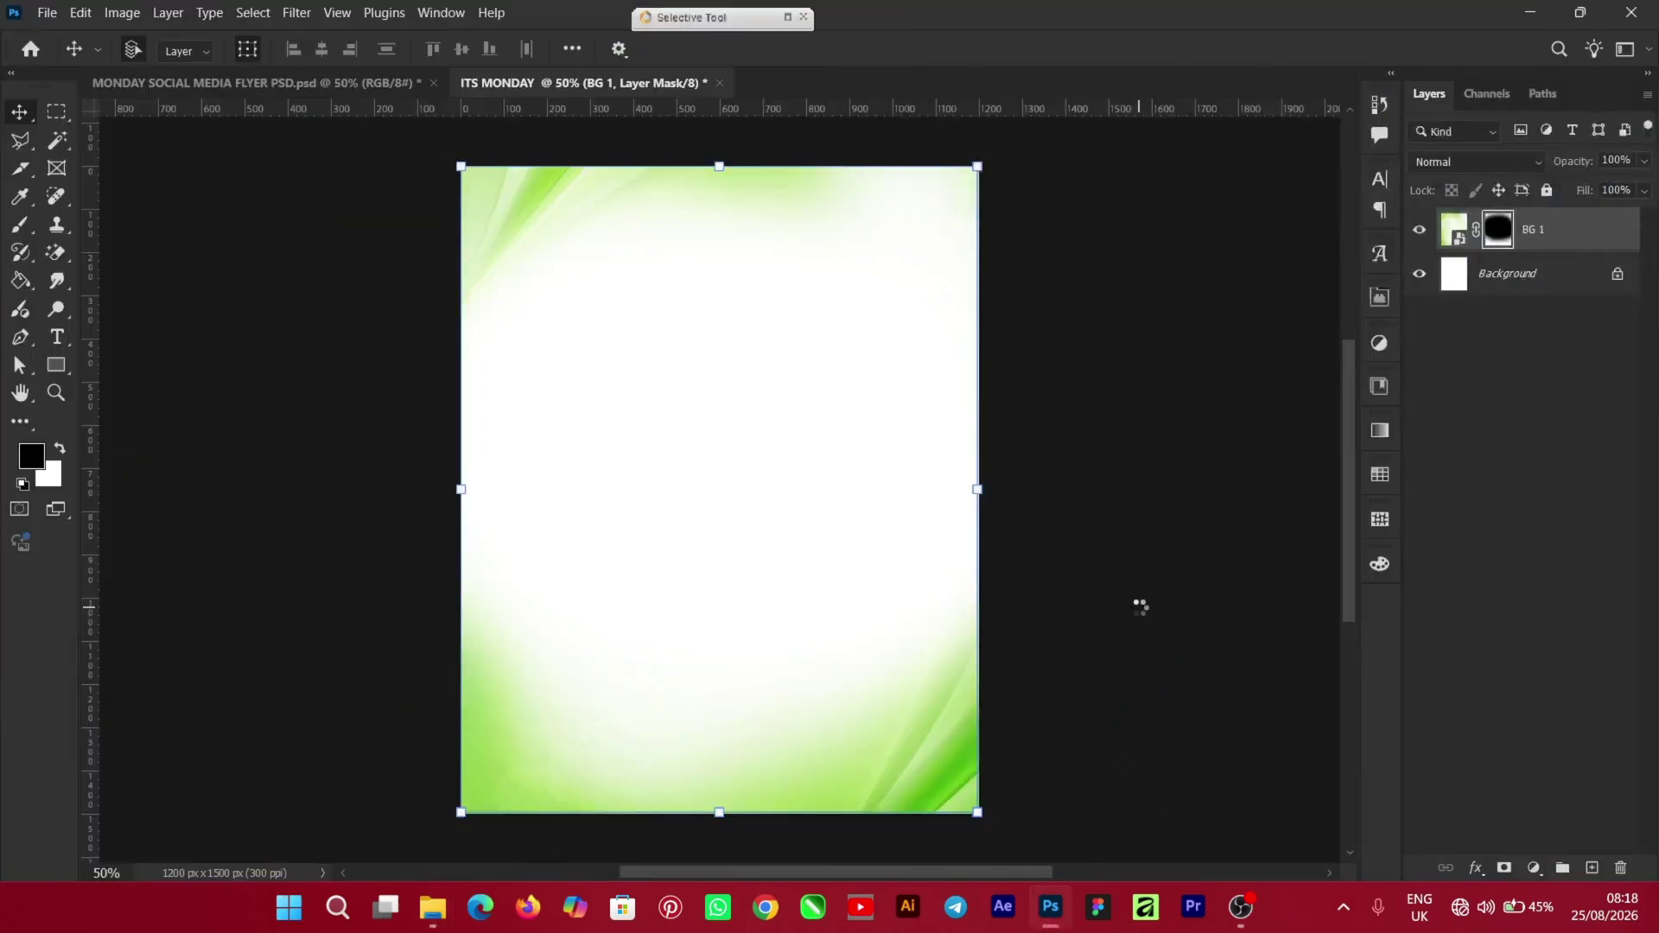
{"action": "left_click", "coordinate": [1069, 49]}
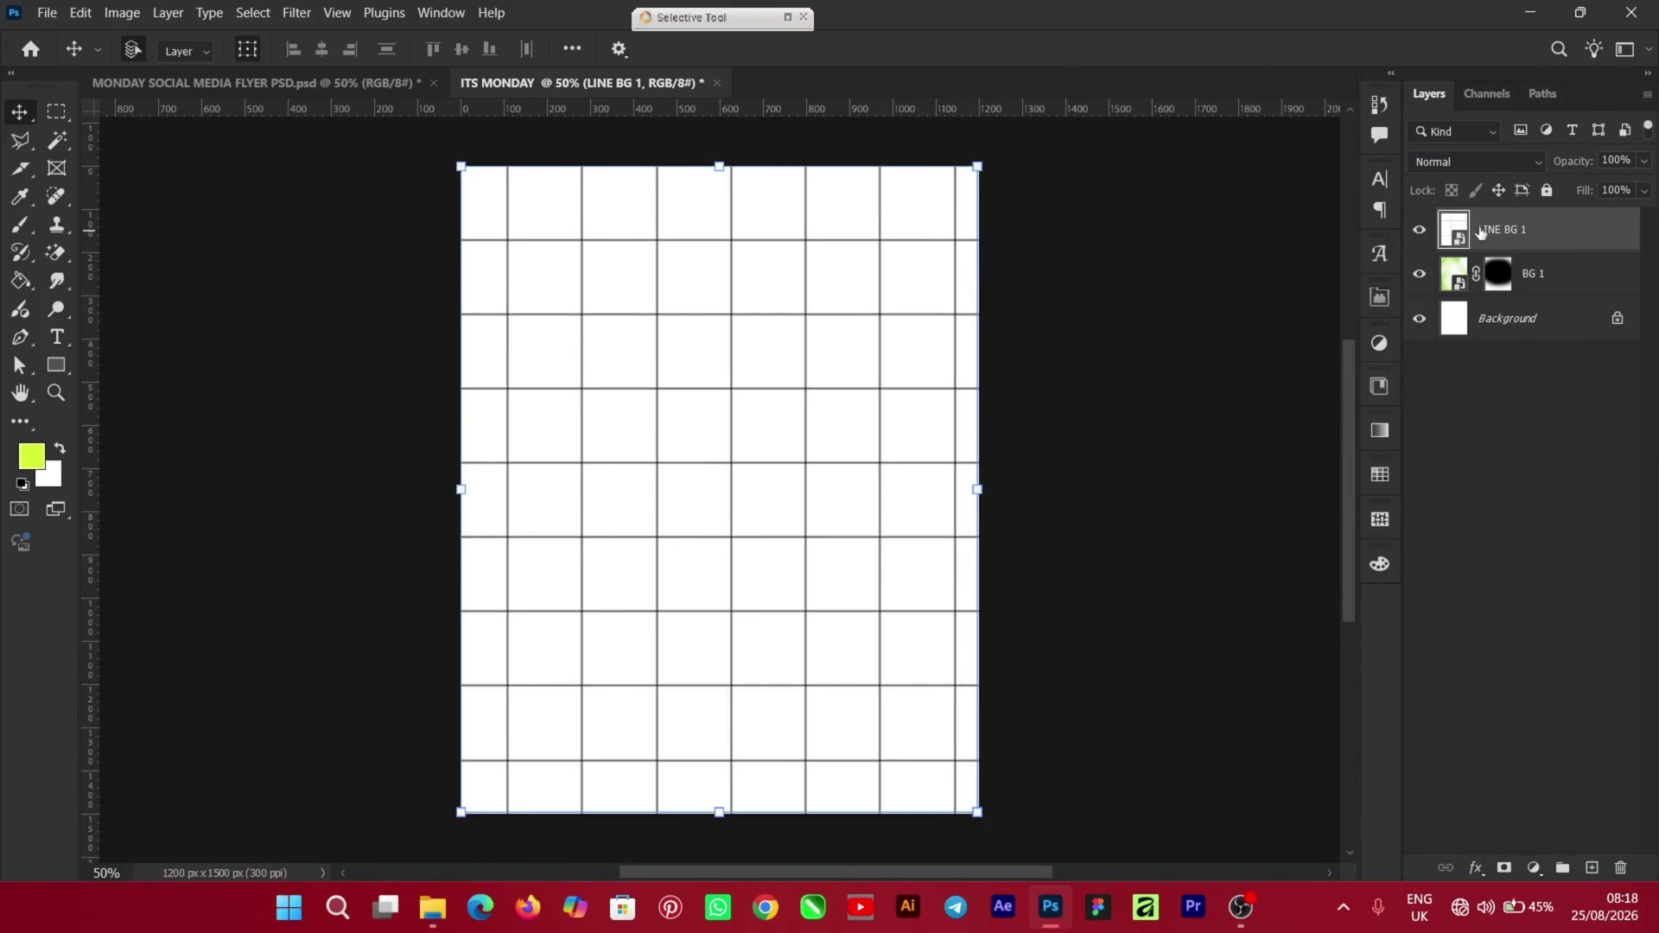
Set the LINE BG 1 layer to Multiply blending with 12% opacity
{"action": "left_click", "coordinate": [1490, 164]}
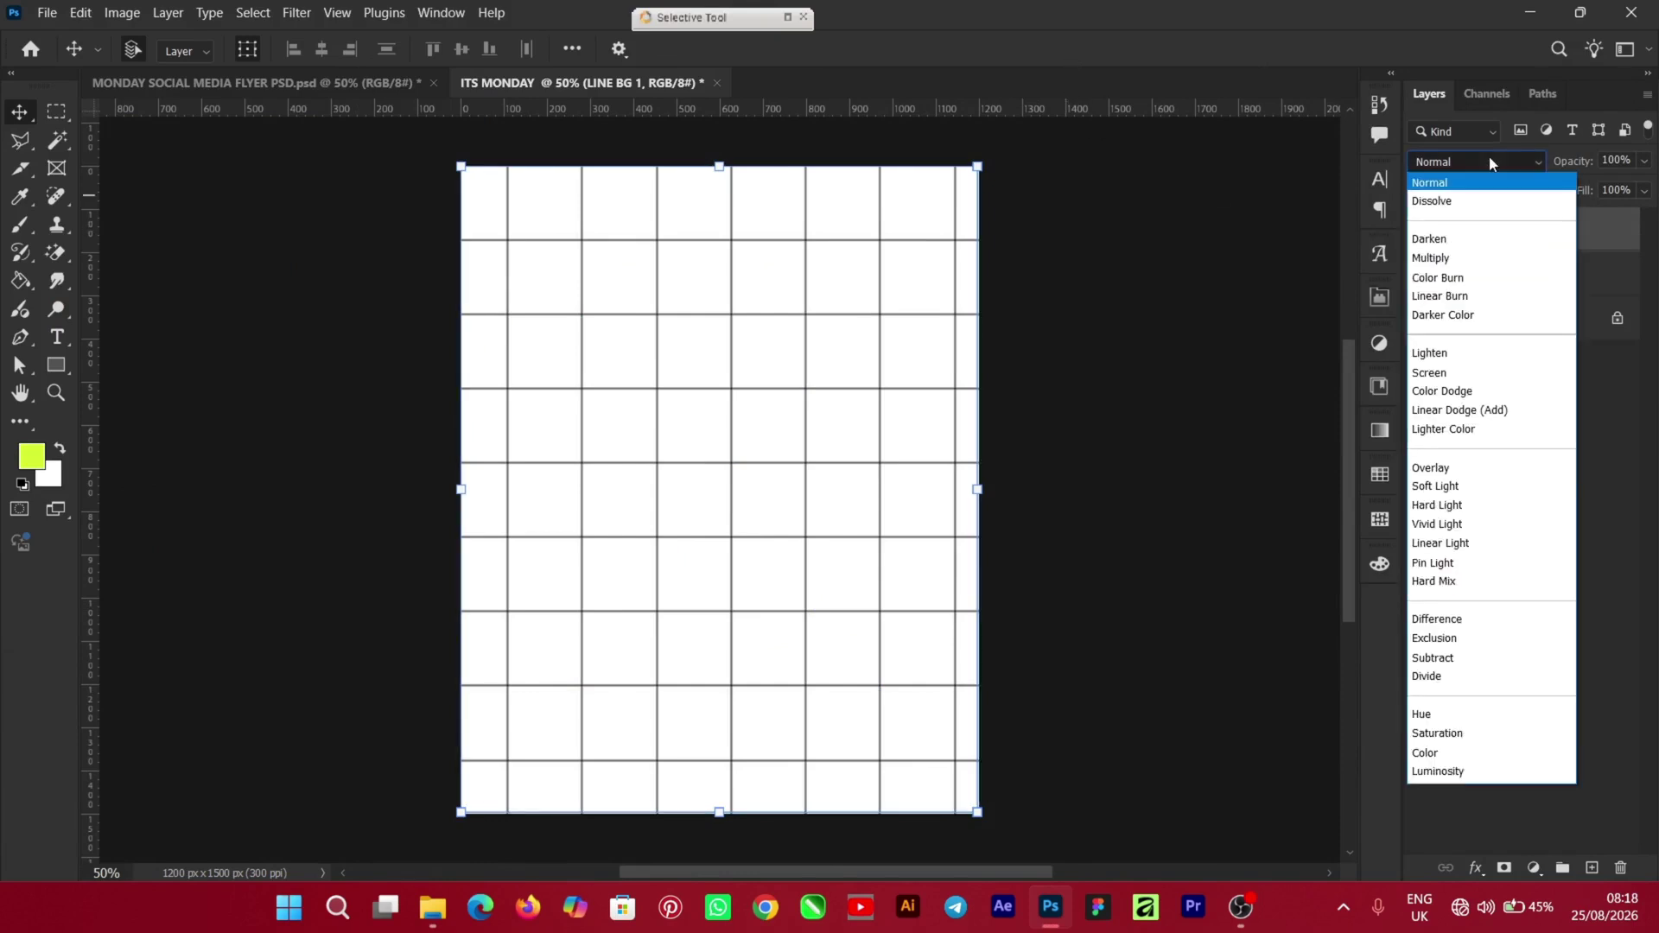
{"action": "left_click", "coordinate": [1440, 259]}
{"action": "key", "text": "b"}
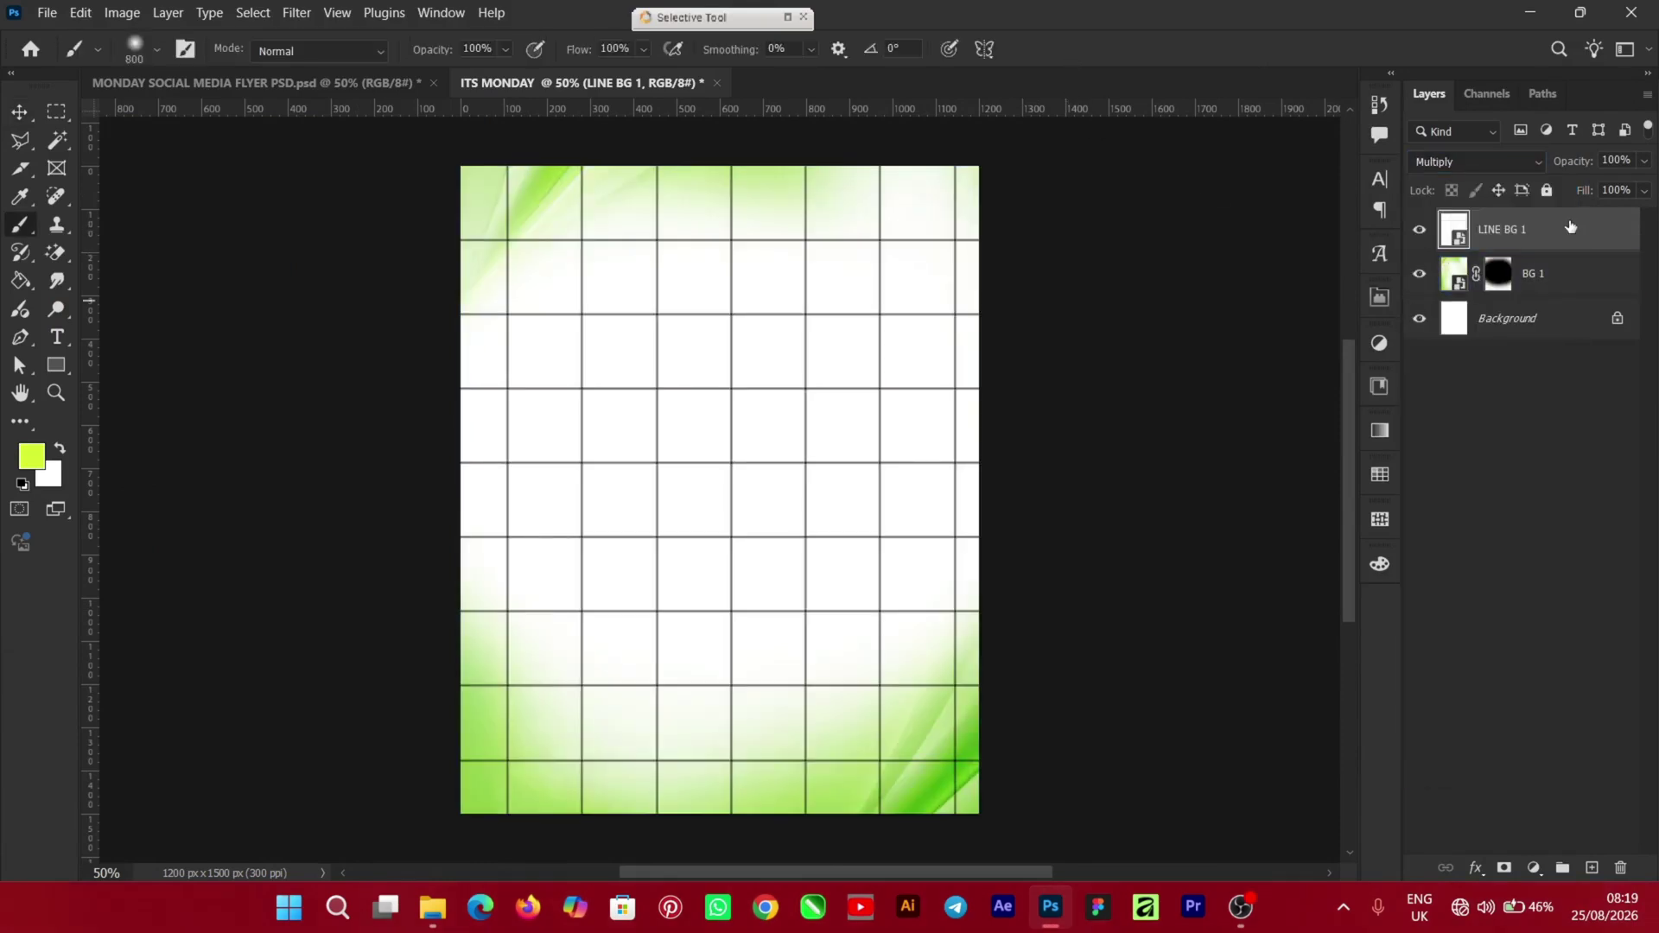
{"action": "left_click", "coordinate": [1643, 162]}
{"action": "left_click_drag", "start_coordinate": [1584, 190], "coordinate": [1553, 195]}
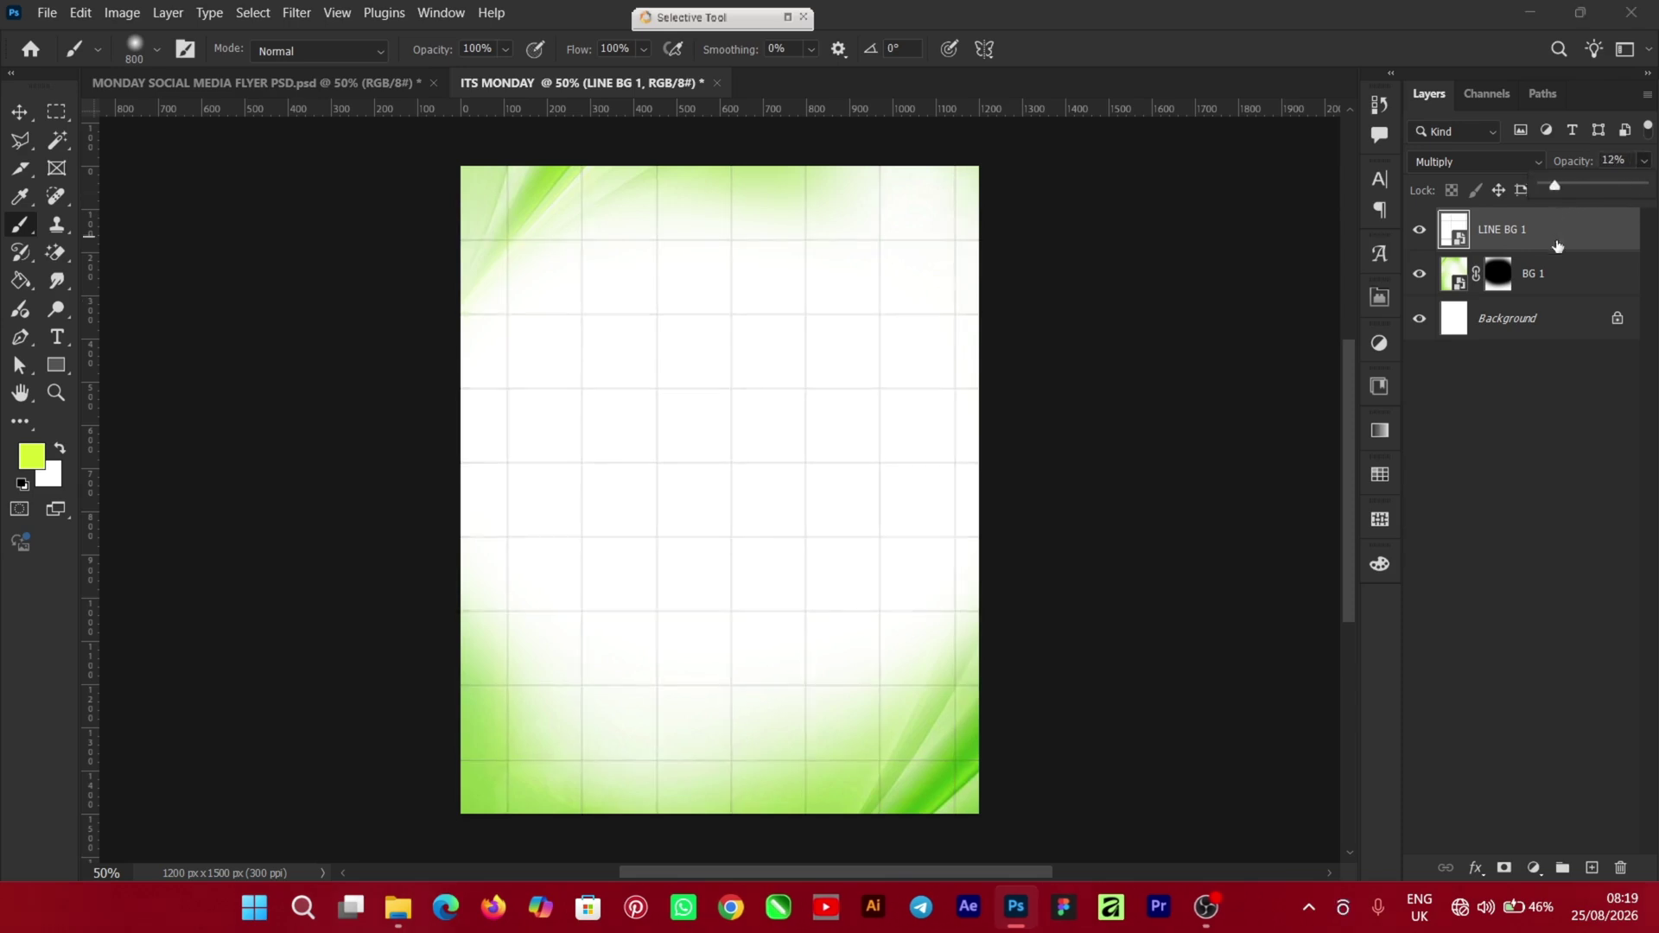
Add a layer mask to LINE BG 1 and fade out the grid along the canvas's upper and lower edges with a soft black brush
{"action": "left_click", "coordinate": [1503, 871]}
{"action": "left_click", "coordinate": [1504, 871]}
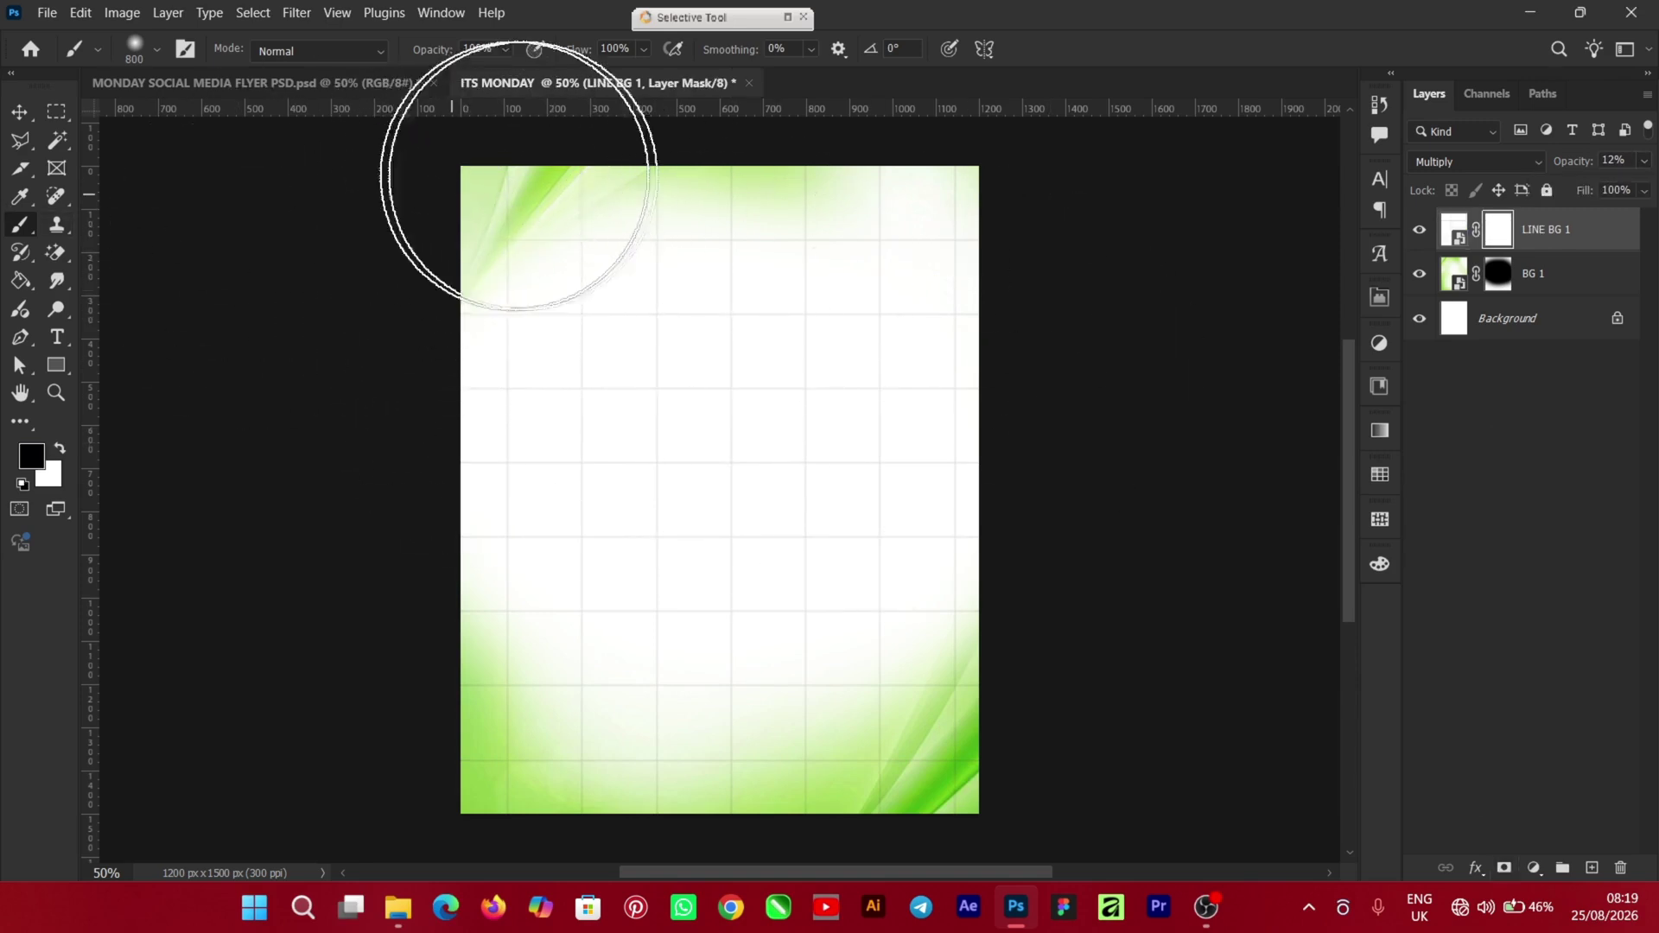
{"action": "mouse_move", "coordinate": [518, 175]}
{"action": "left_mouse_down"}
{"action": "mouse_move", "coordinate": [729, 148]}
{"action": "mouse_move", "coordinate": [437, 167]}
{"action": "left_mouse_up"}
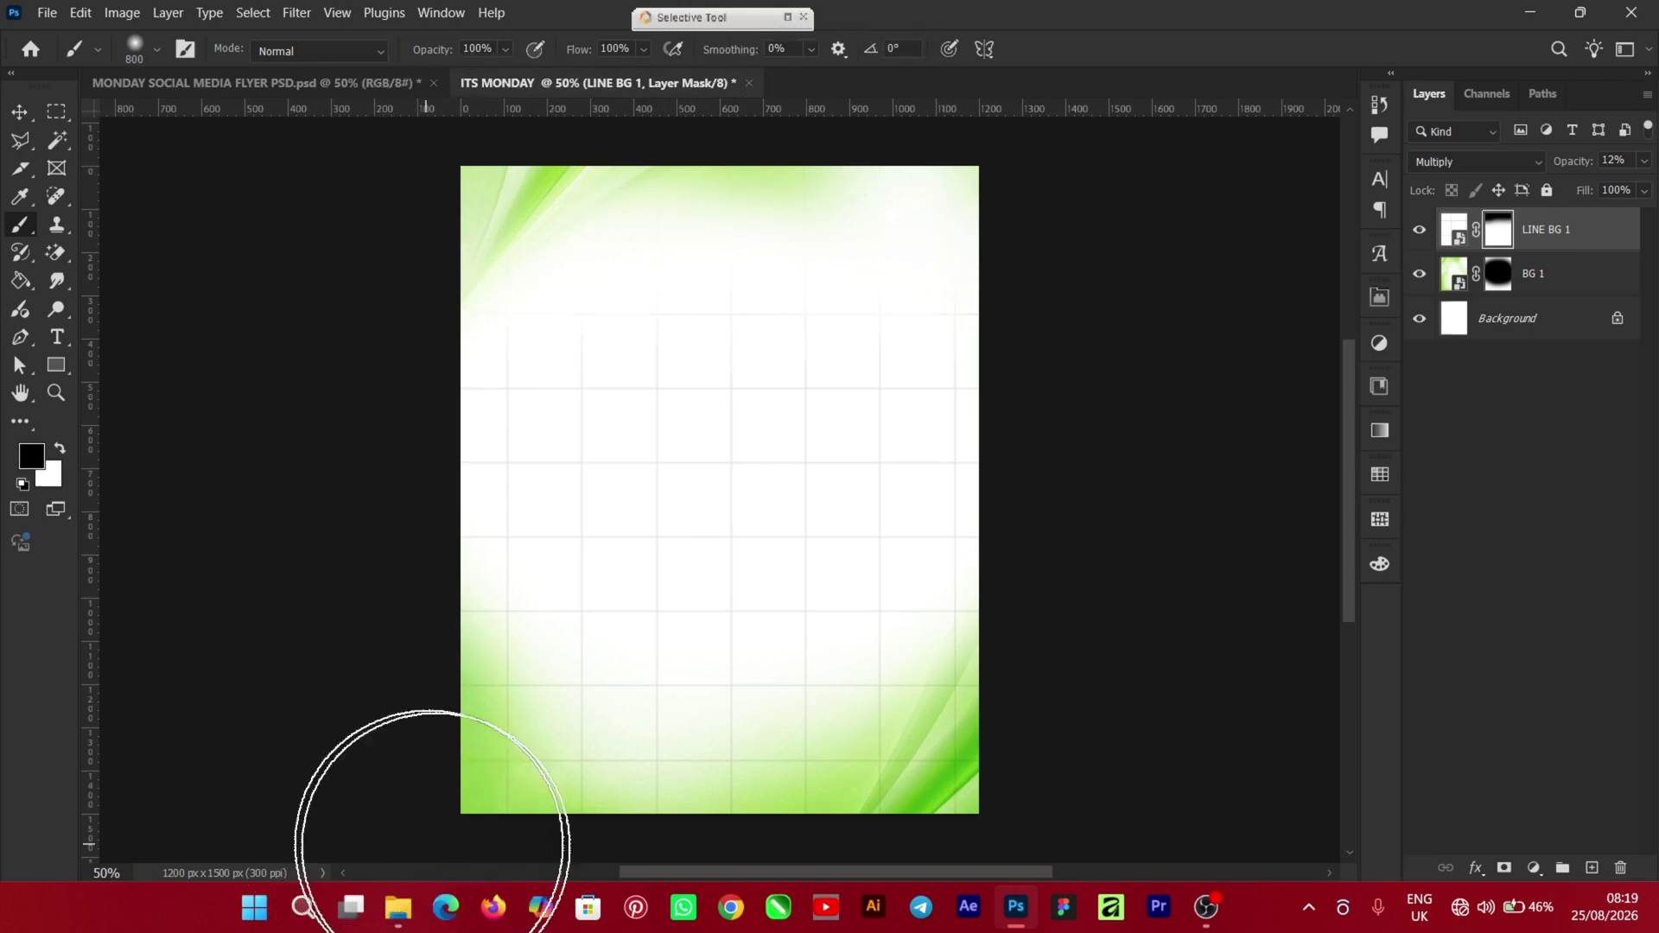
{"action": "mouse_move", "coordinate": [431, 842]}
{"action": "left_mouse_down"}
{"action": "mouse_move", "coordinate": [834, 882]}
{"action": "mouse_move", "coordinate": [963, 840]}
{"action": "mouse_move", "coordinate": [537, 788]}
{"action": "mouse_move", "coordinate": [940, 822]}
{"action": "mouse_move", "coordinate": [1200, 724]}
{"action": "mouse_move", "coordinate": [1104, 781]}
{"action": "mouse_move", "coordinate": [888, 843]}
{"action": "mouse_move", "coordinate": [678, 849]}
{"action": "mouse_move", "coordinate": [381, 796]}
{"action": "left_mouse_up"}
{"action": "left_click", "coordinate": [19, 112]}
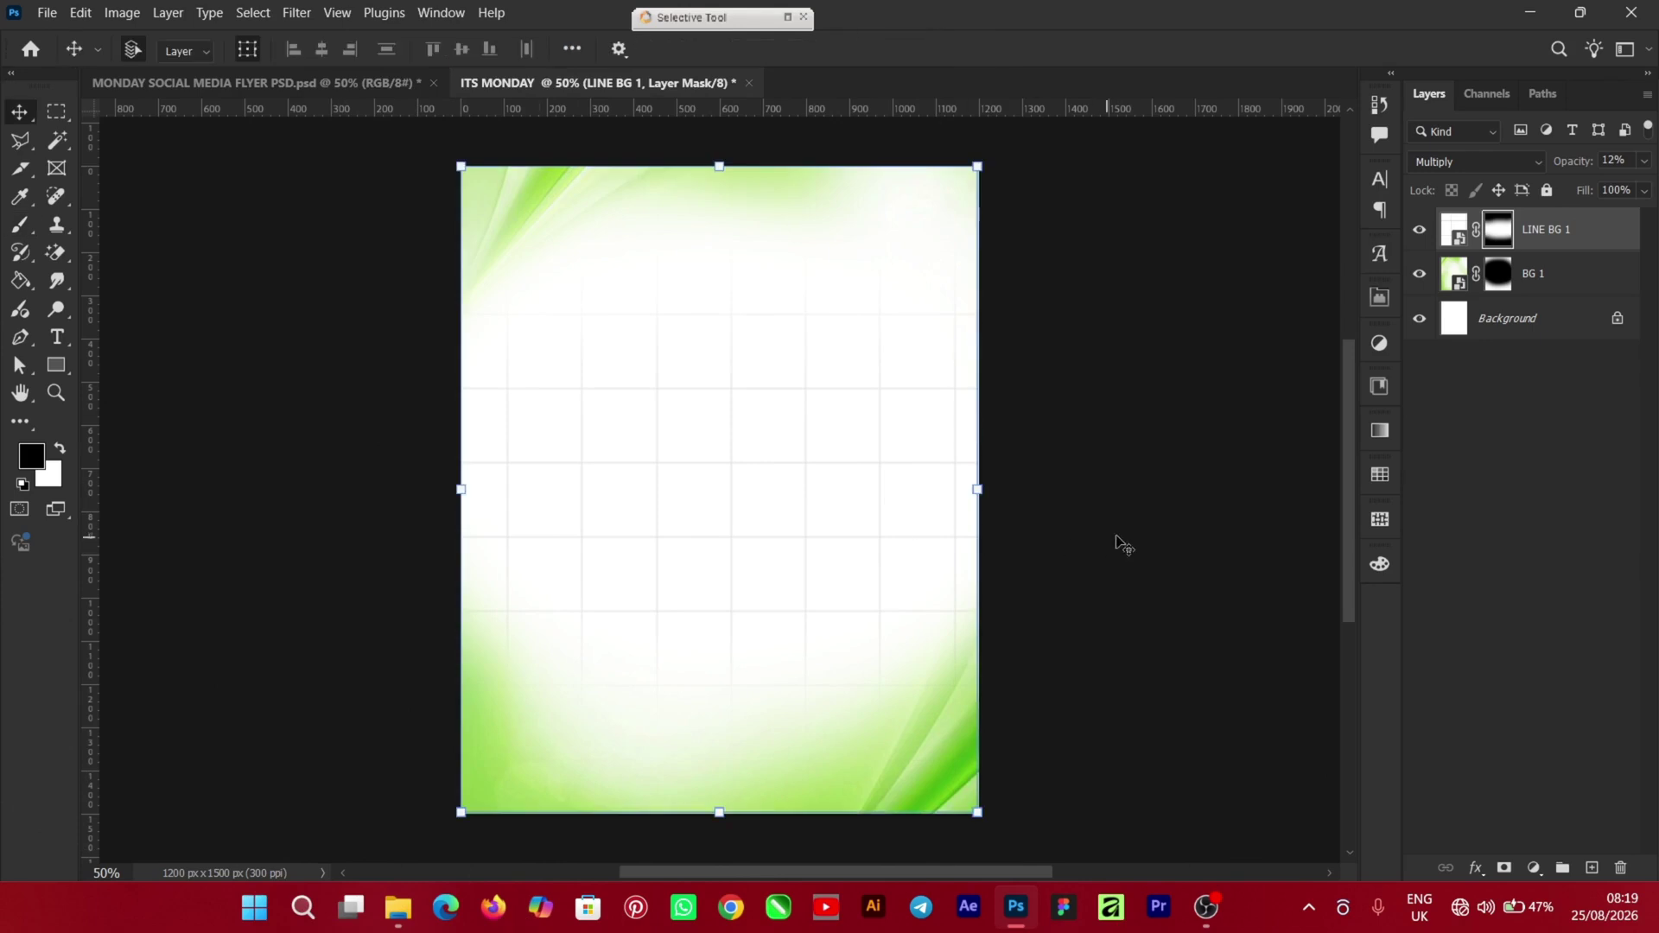
{"action": "left_click", "coordinate": [1153, 618]}
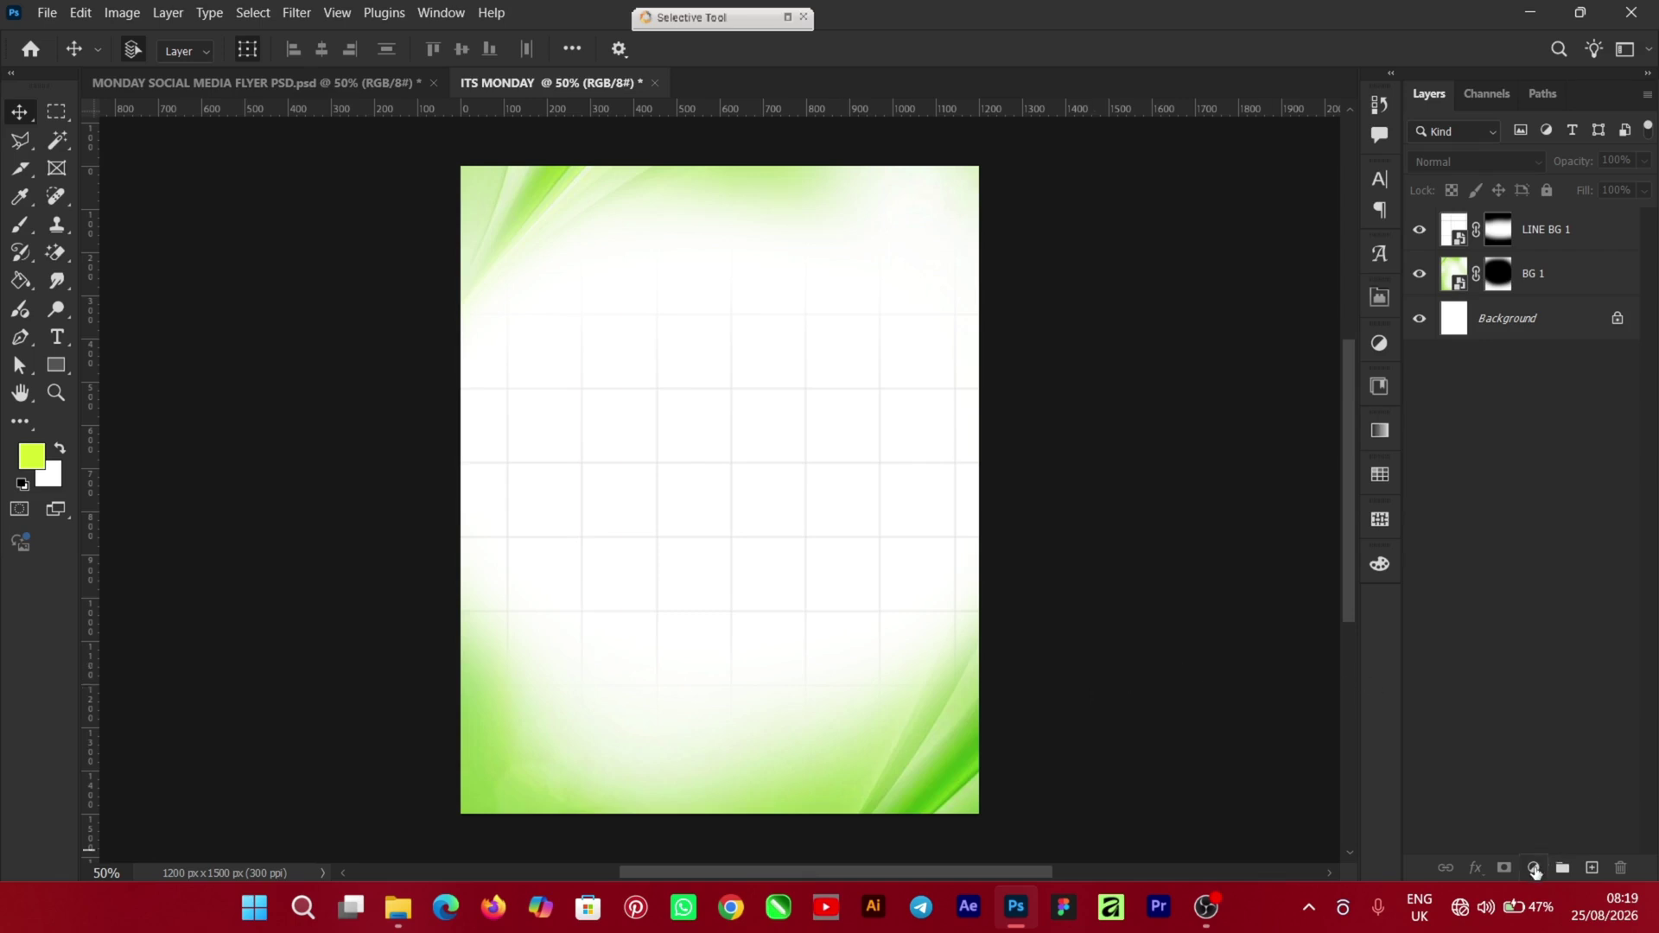
Add a linear Gradient Fill layer at 90° and 100% scale, running from lime d3ff24 to transparent
{"action": "left_click", "coordinate": [1535, 867]}
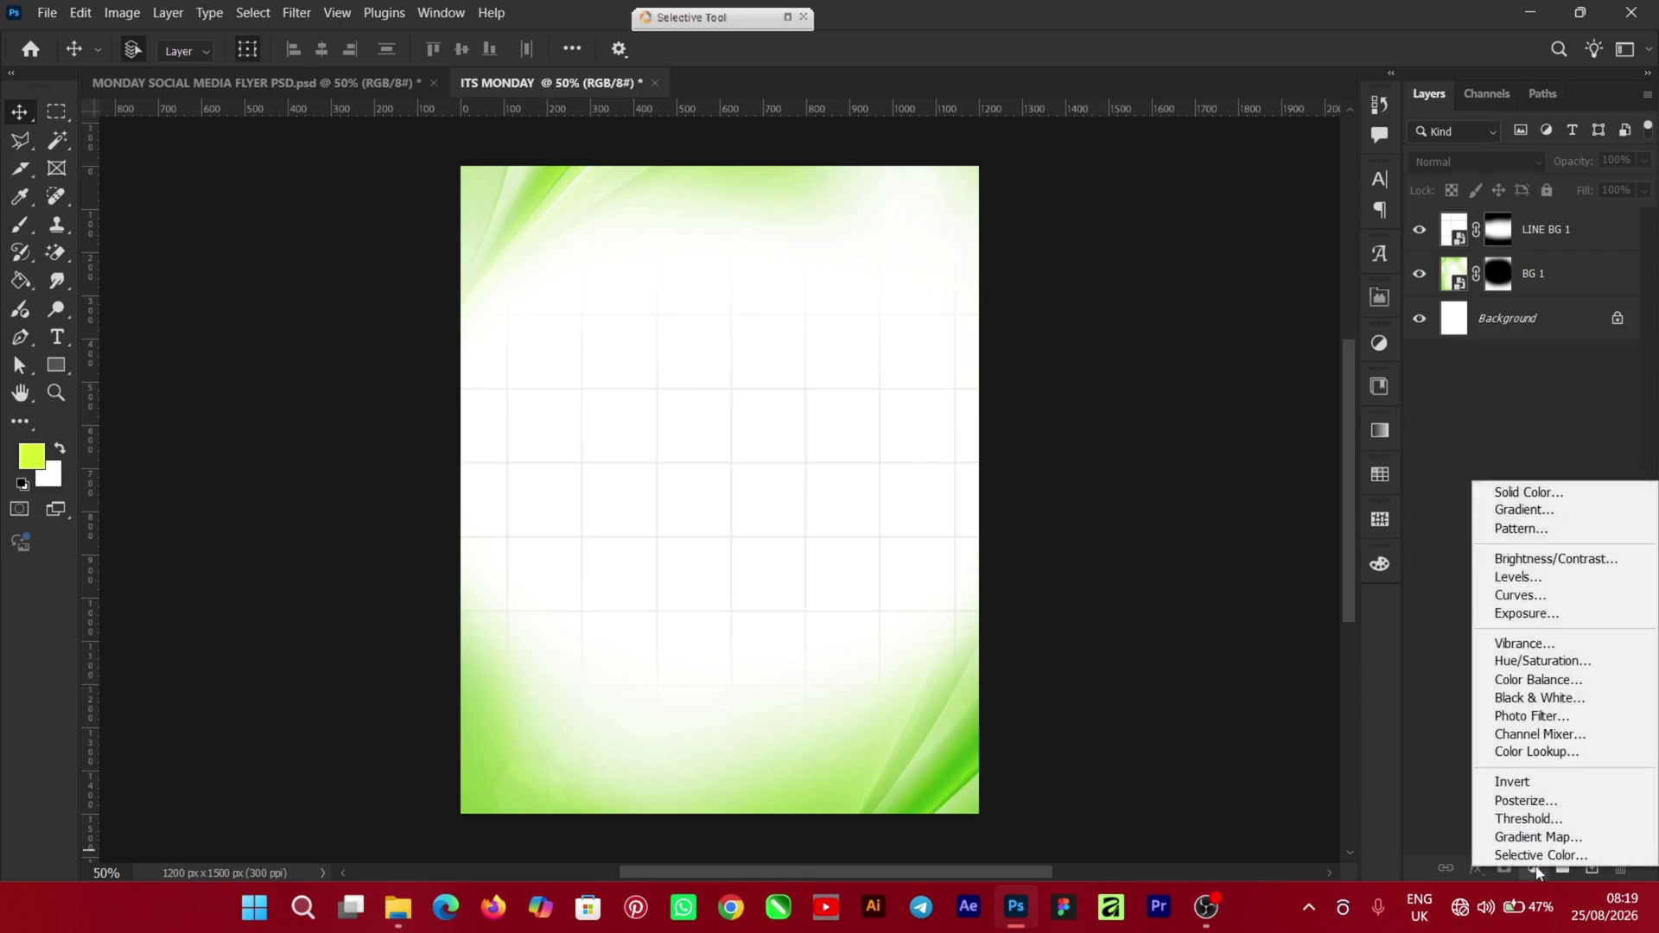
{"action": "left_click", "coordinate": [1555, 512]}
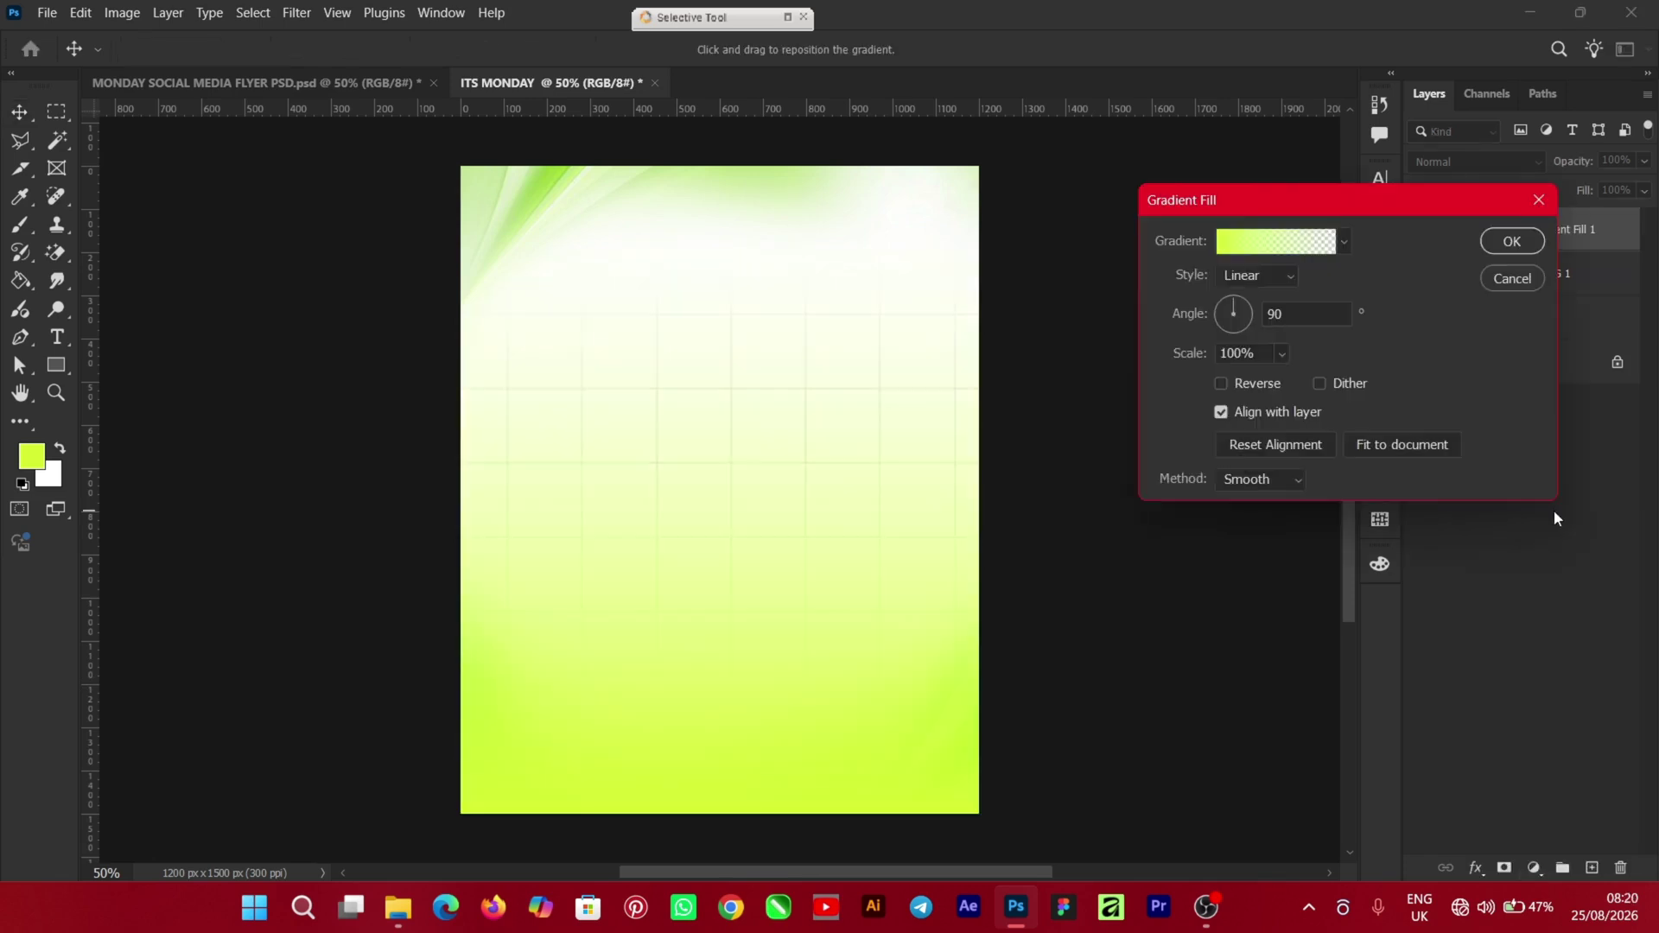
{"action": "left_click", "coordinate": [1295, 244]}
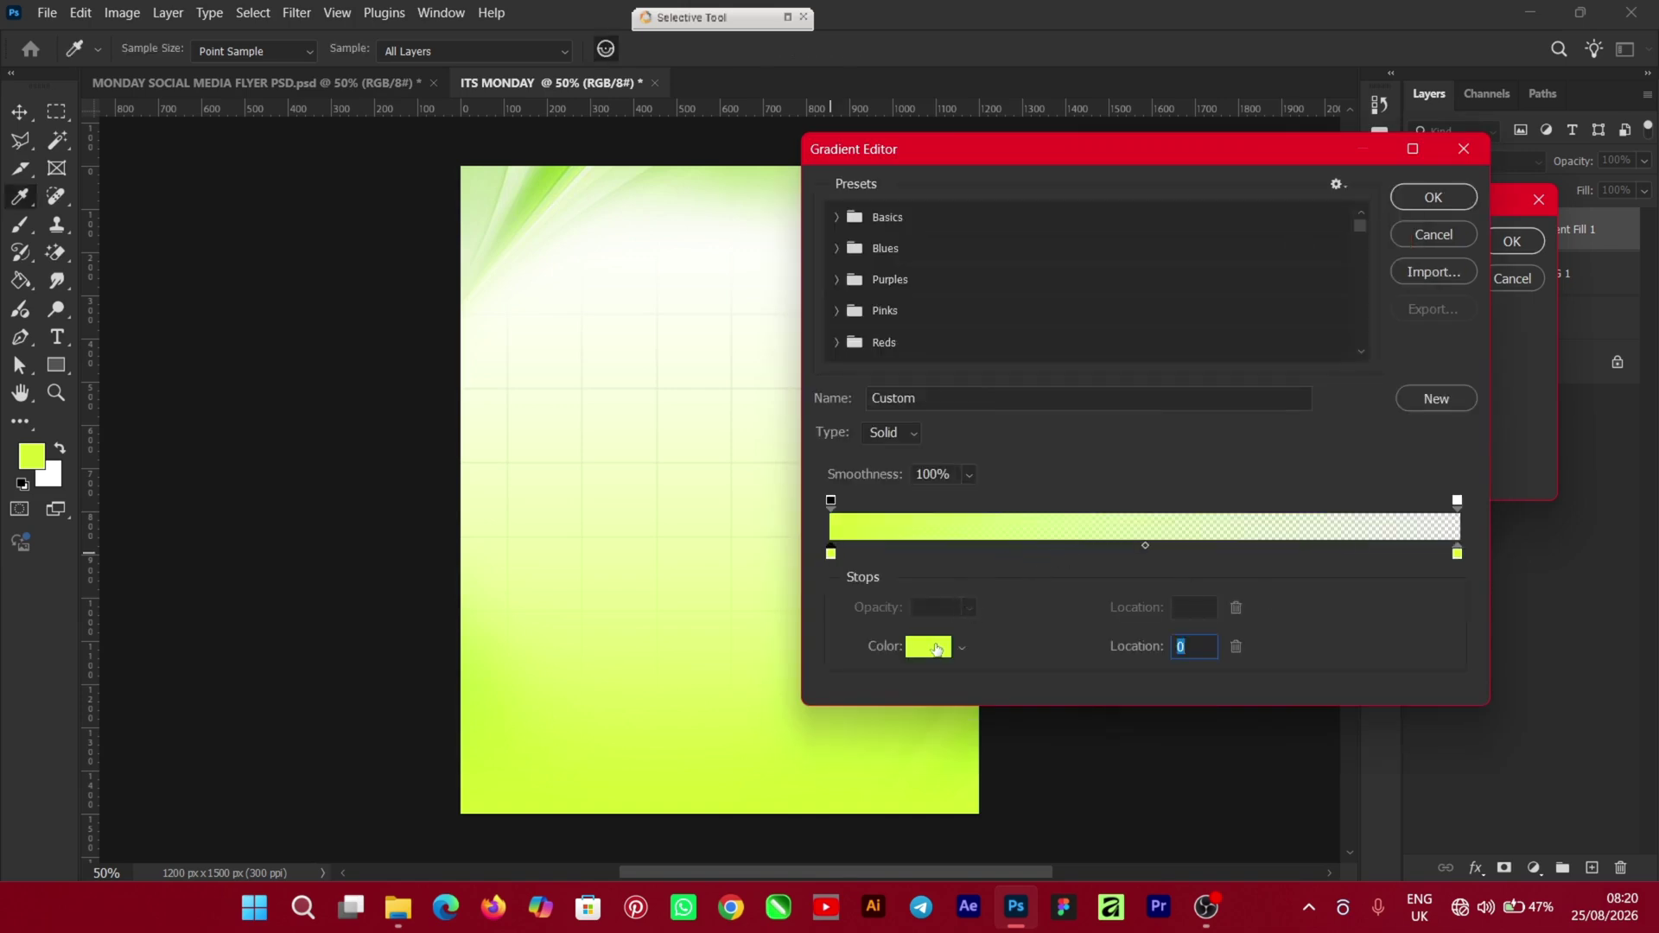
{"action": "left_click", "coordinate": [936, 650]}
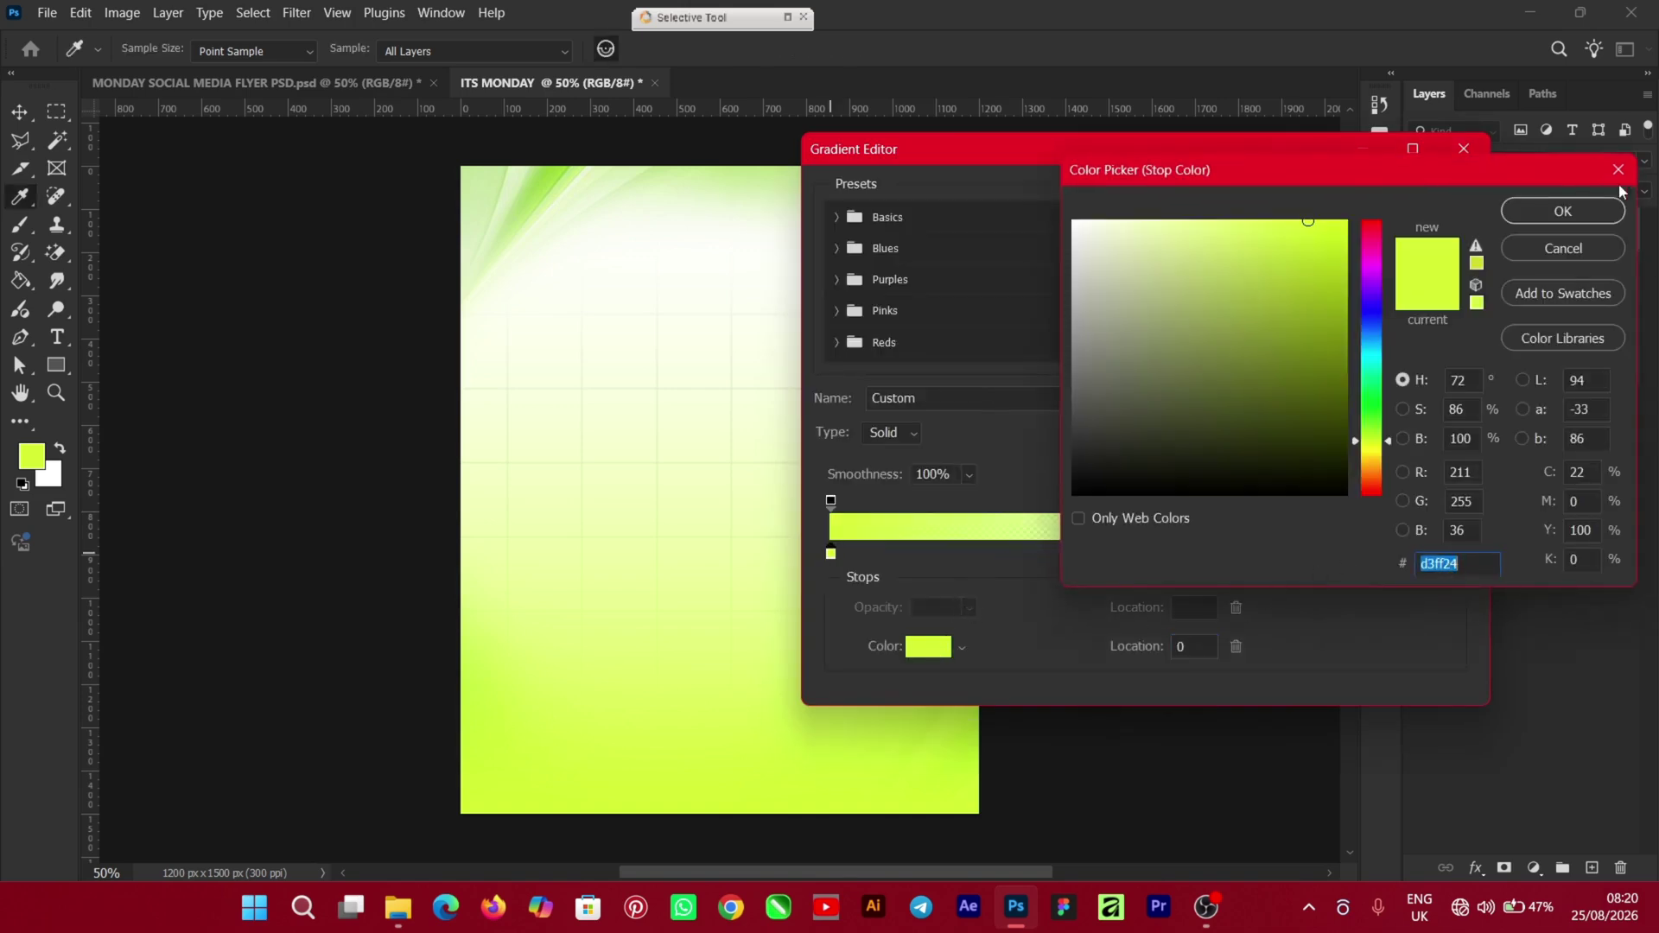
{"action": "left_click", "coordinate": [1561, 211]}
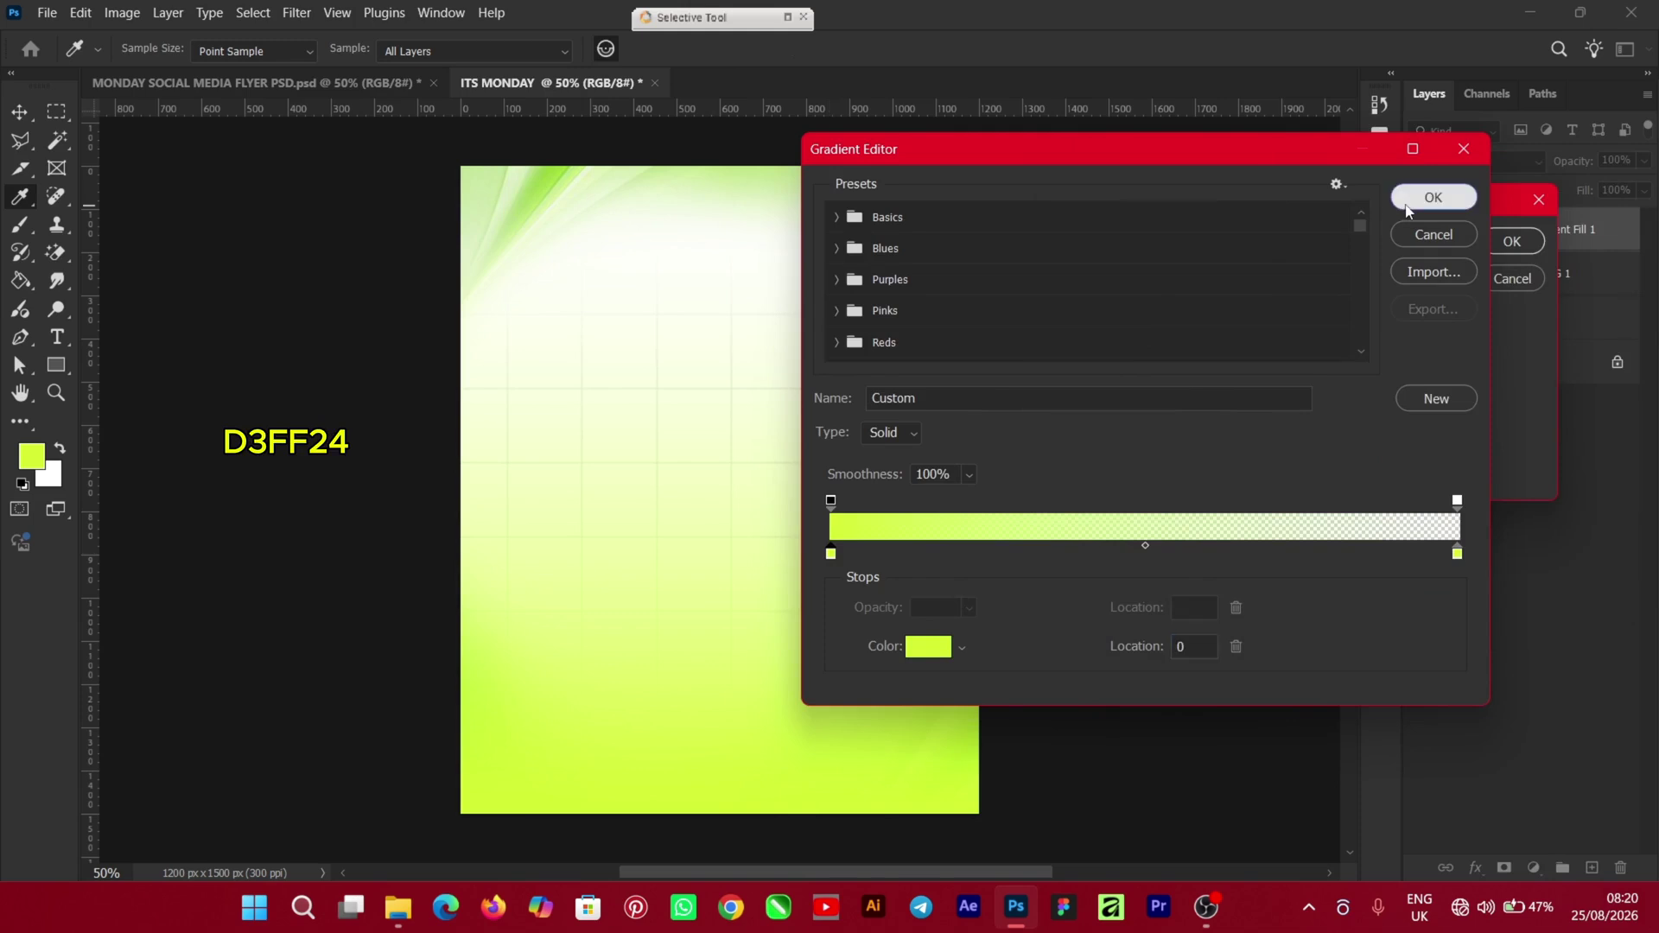
{"action": "left_click", "coordinate": [1408, 200]}
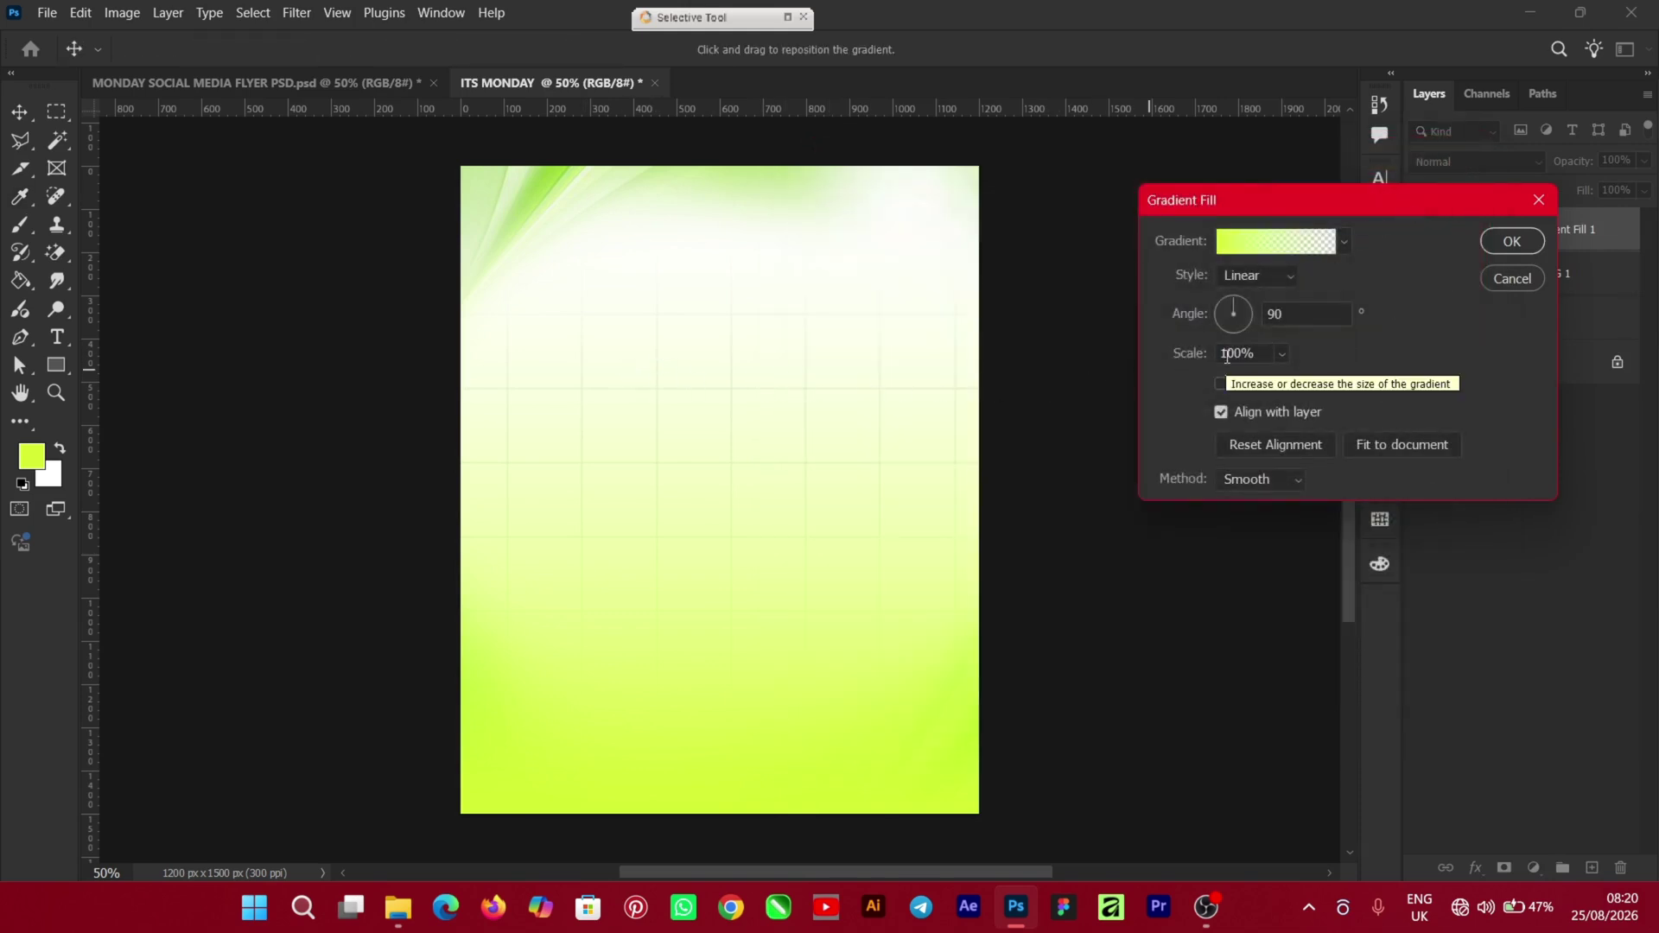
{"action": "left_click", "coordinate": [1511, 242]}
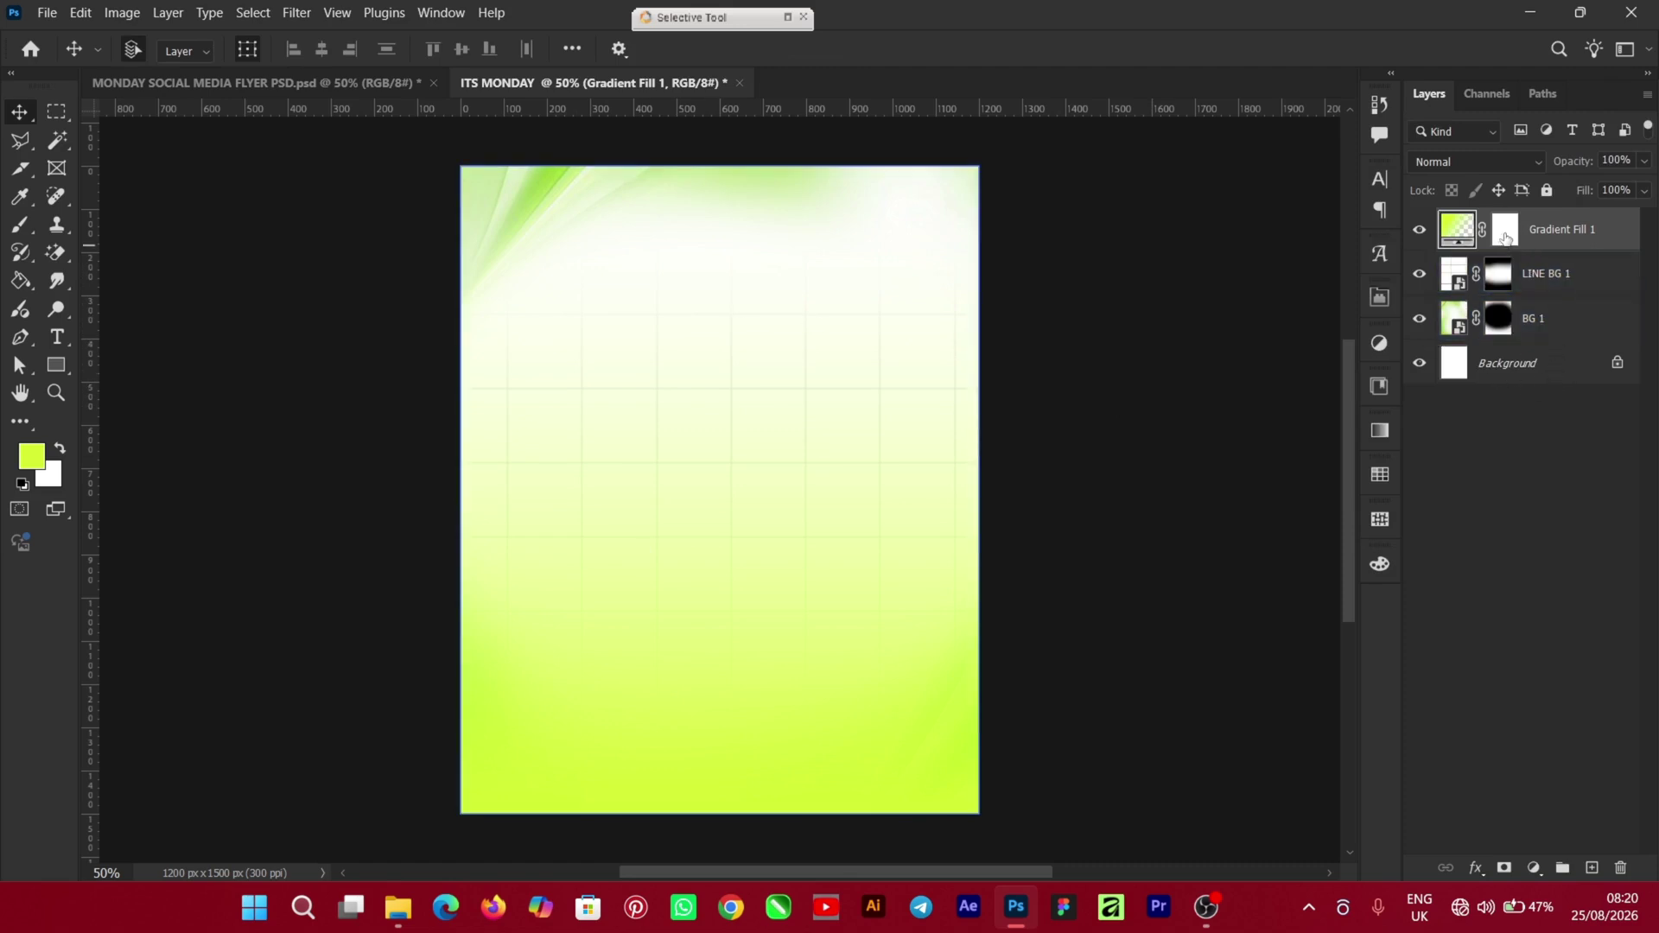
Brush black over the upper half of the gradient fill's mask, and fade the grid's upper central area on the LINE BG 1 mask
{"action": "left_click", "coordinate": [1504, 237]}
{"action": "key", "text": "b"}
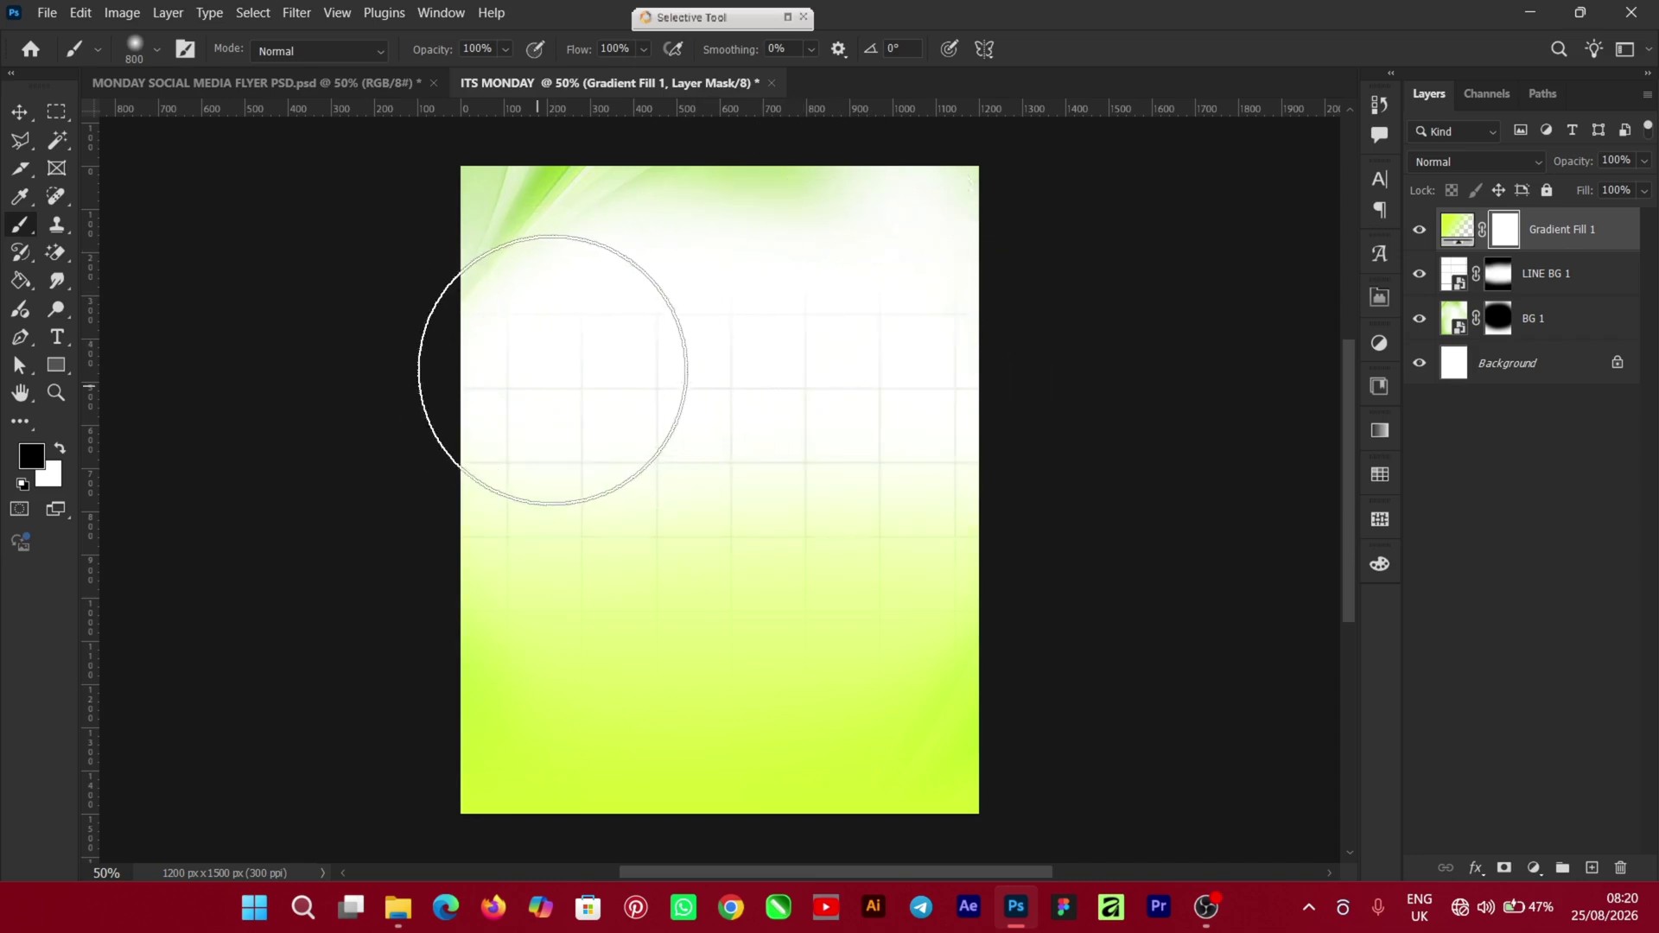
{"action": "mouse_move", "coordinate": [553, 370]}
{"action": "left_mouse_down"}
{"action": "mouse_move", "coordinate": [691, 397]}
{"action": "mouse_move", "coordinate": [571, 386]}
{"action": "mouse_move", "coordinate": [916, 362]}
{"action": "mouse_move", "coordinate": [867, 370]}
{"action": "left_mouse_up"}
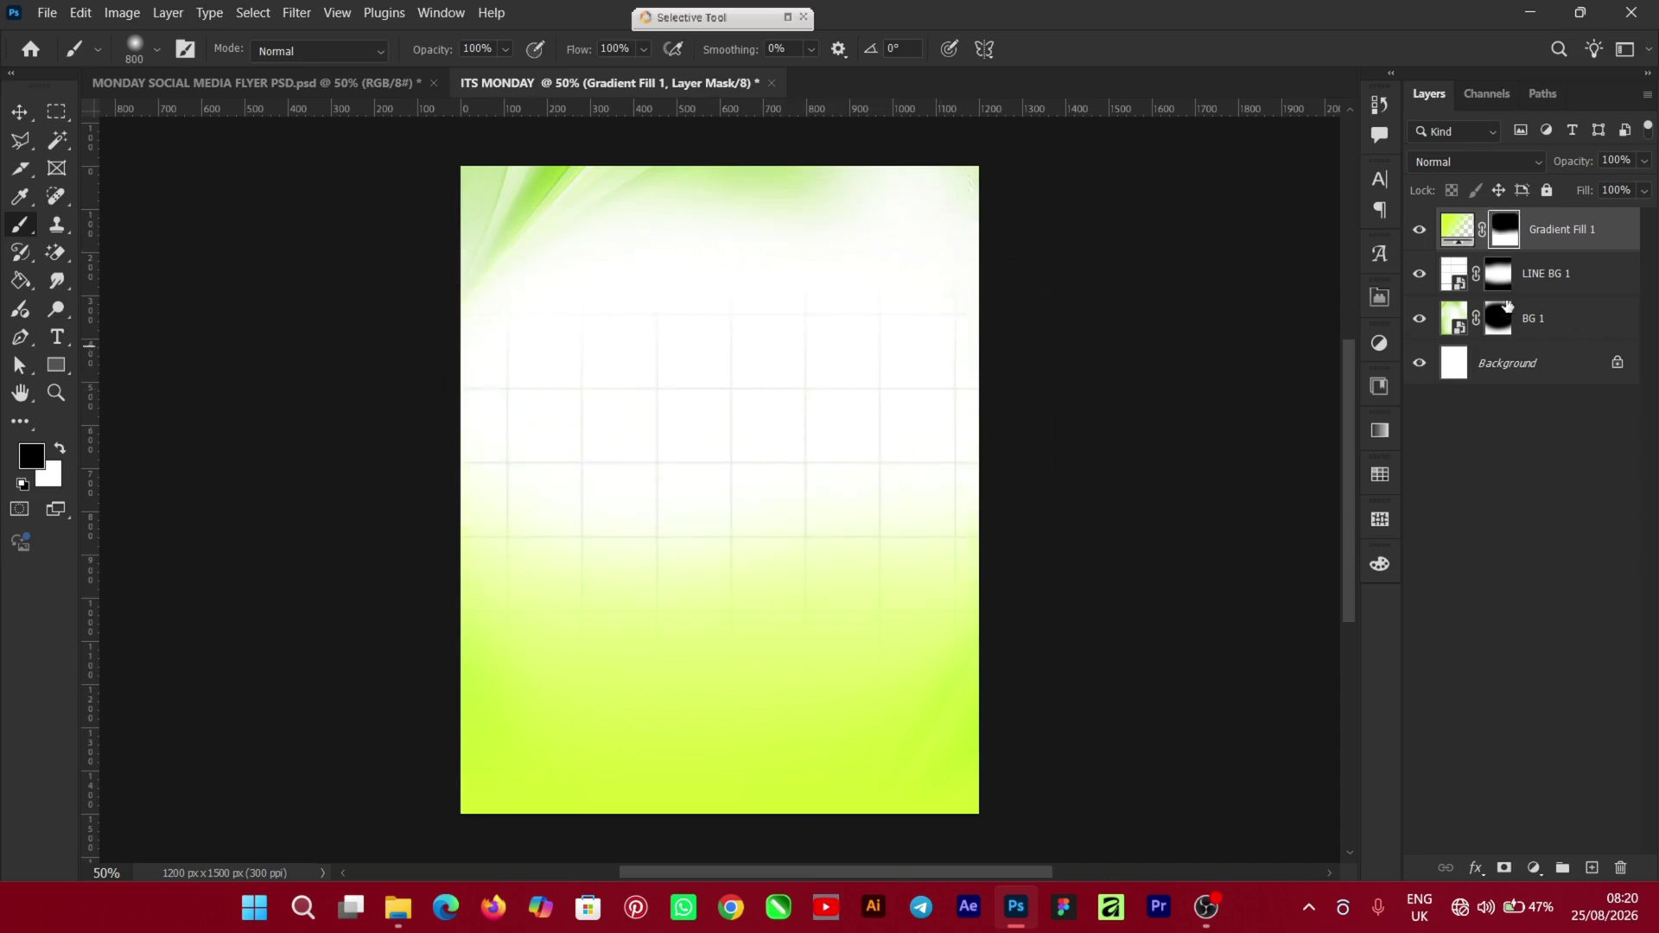
{"action": "left_click", "coordinate": [1504, 282]}
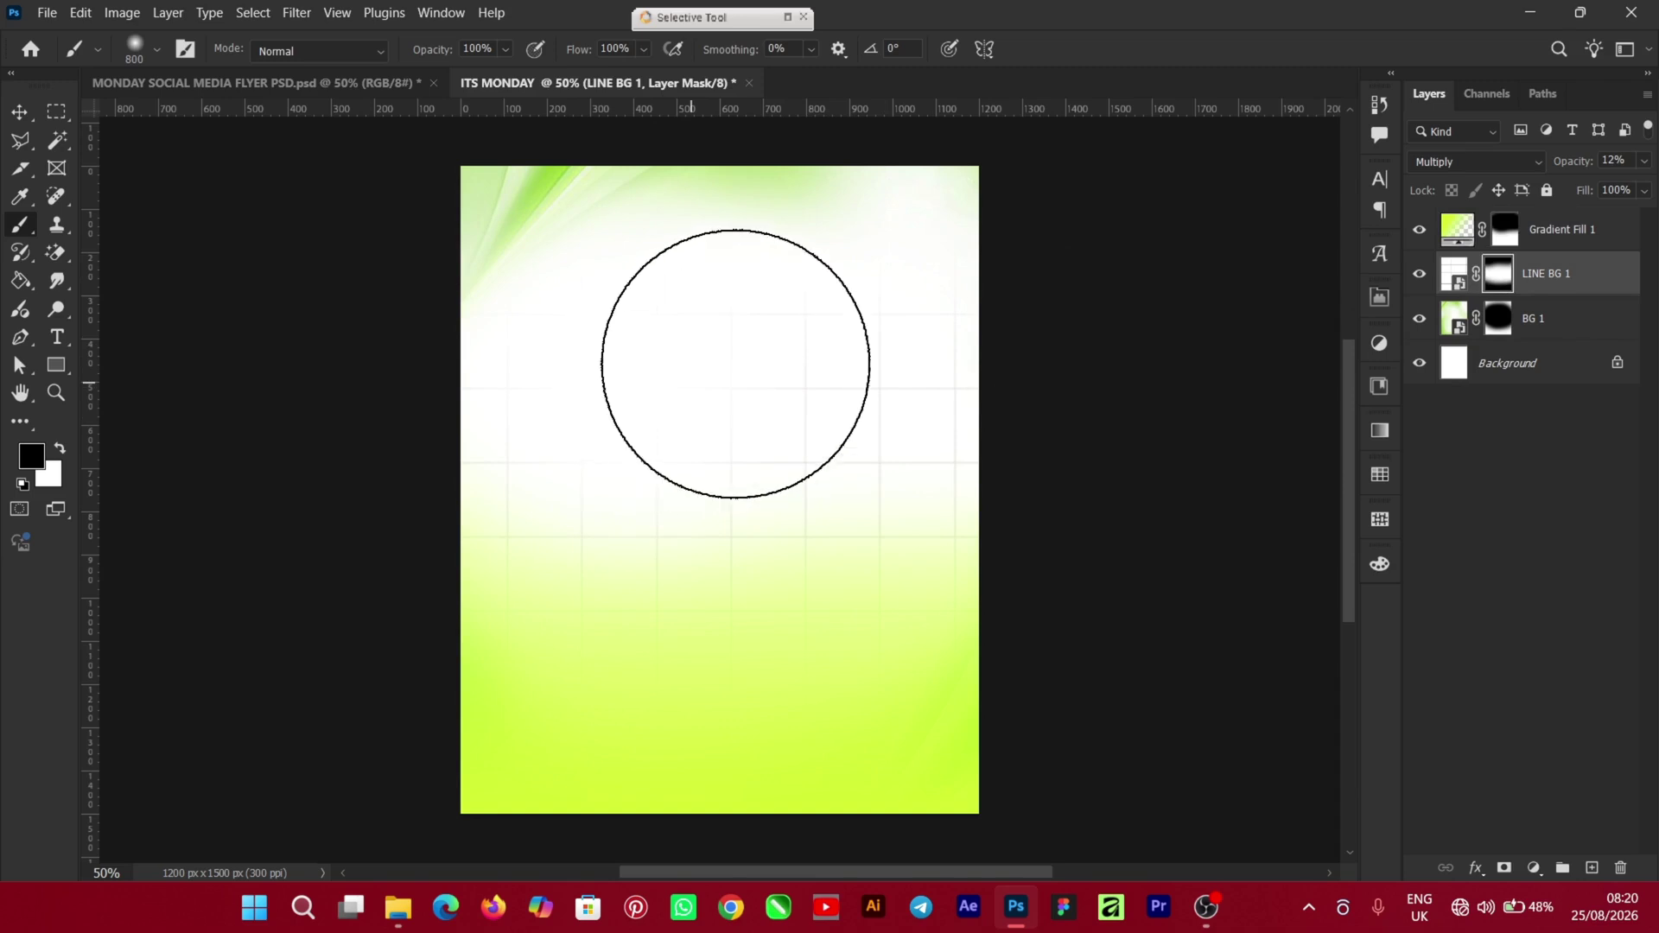
{"action": "key", "text": "v"}
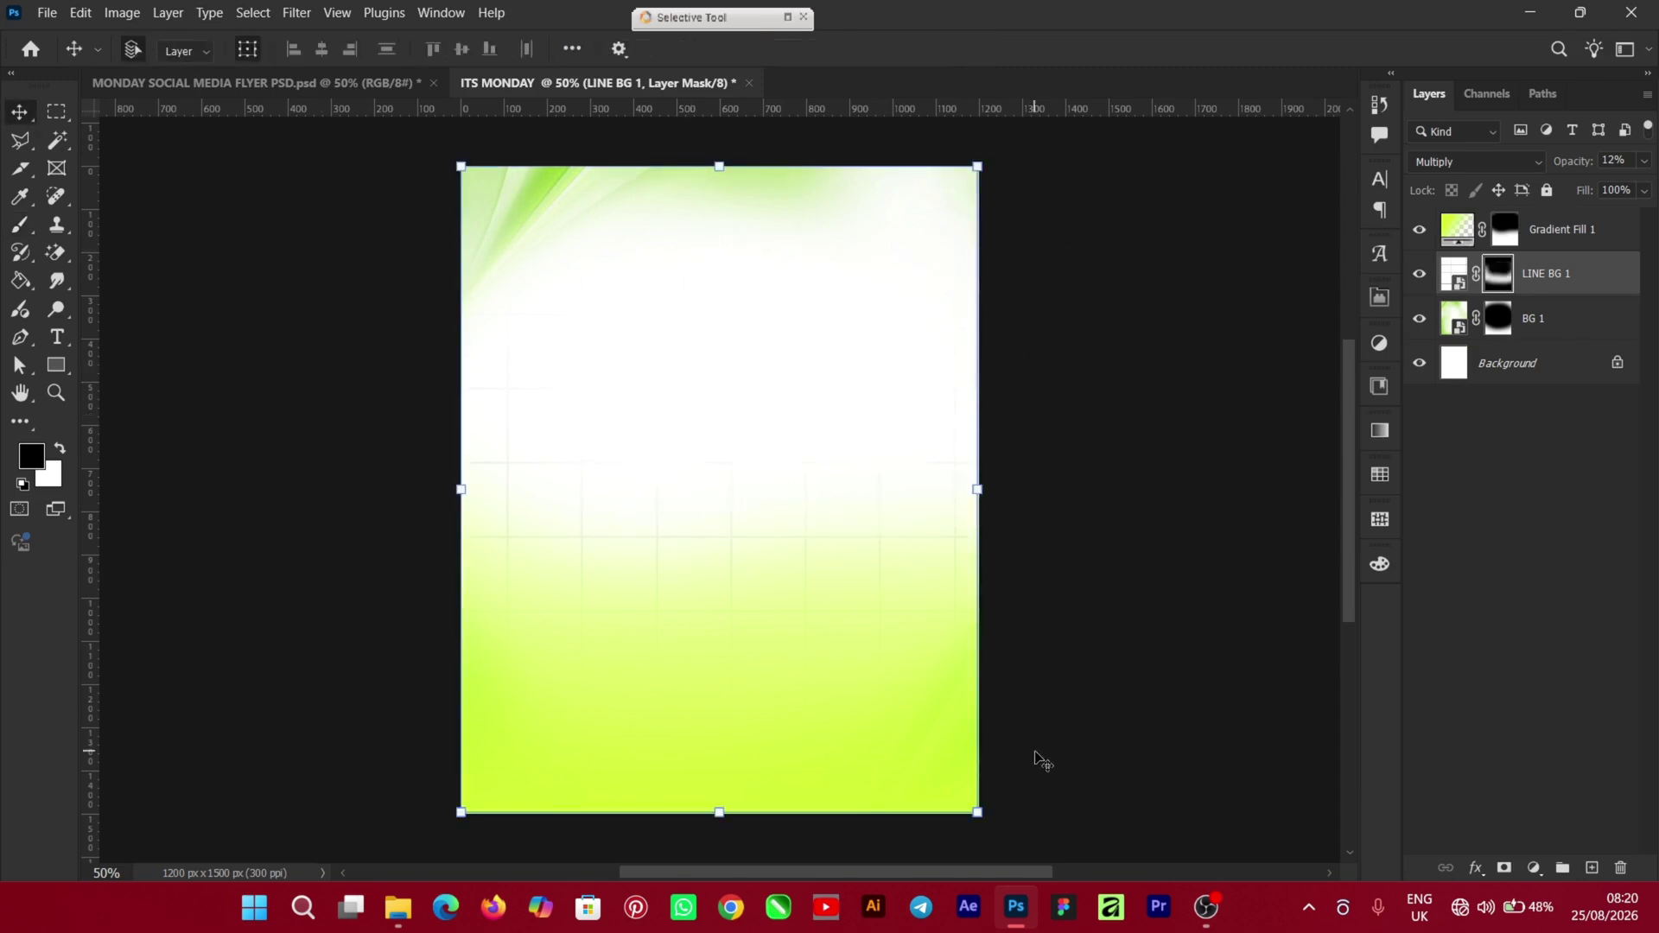
Add a horizontal text layer reading "it's" in the upper middle of the canvas
{"action": "left_click", "coordinate": [1045, 760]}
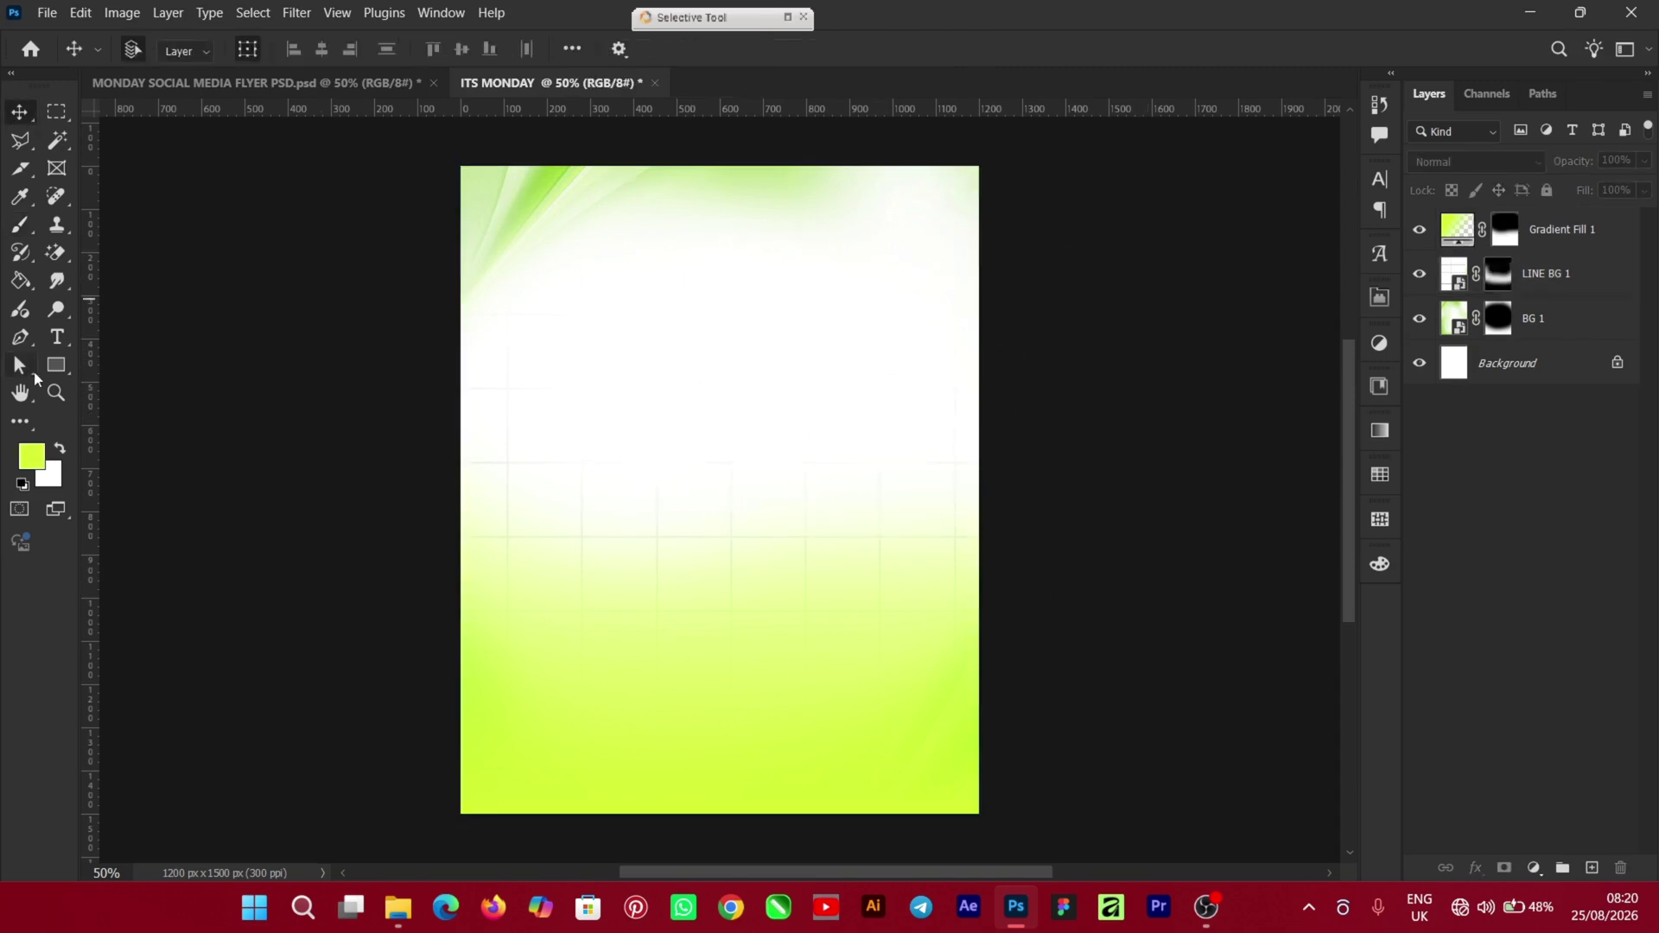
{"action": "left_click", "coordinate": [59, 338]}
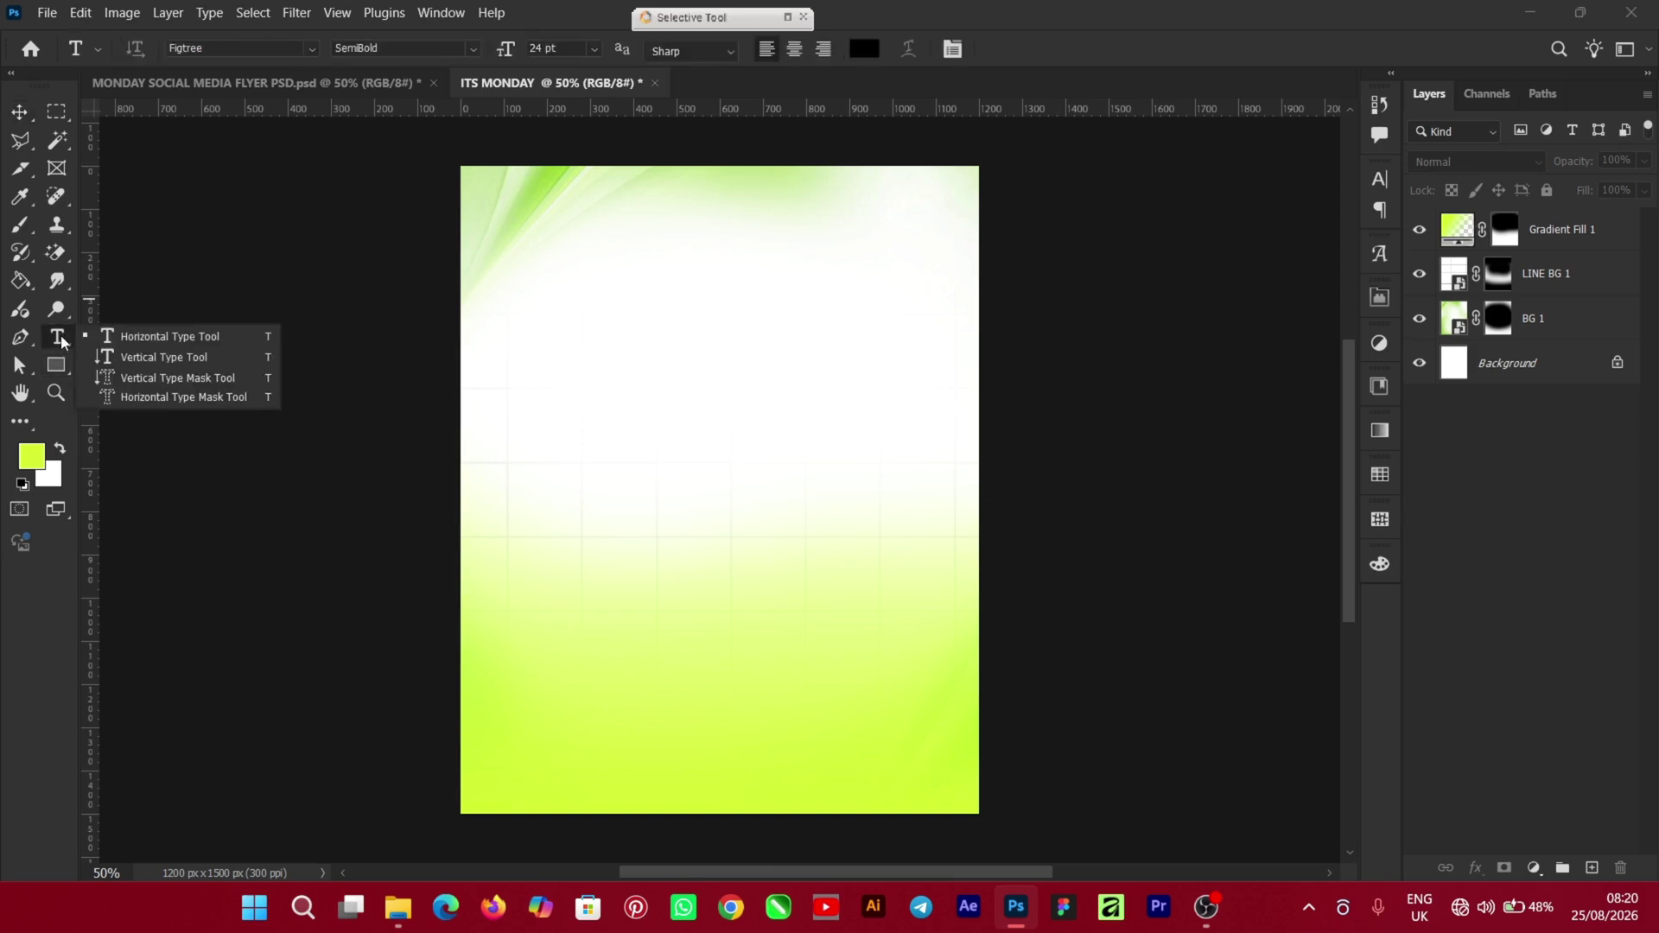
{"action": "left_click", "coordinate": [151, 338]}
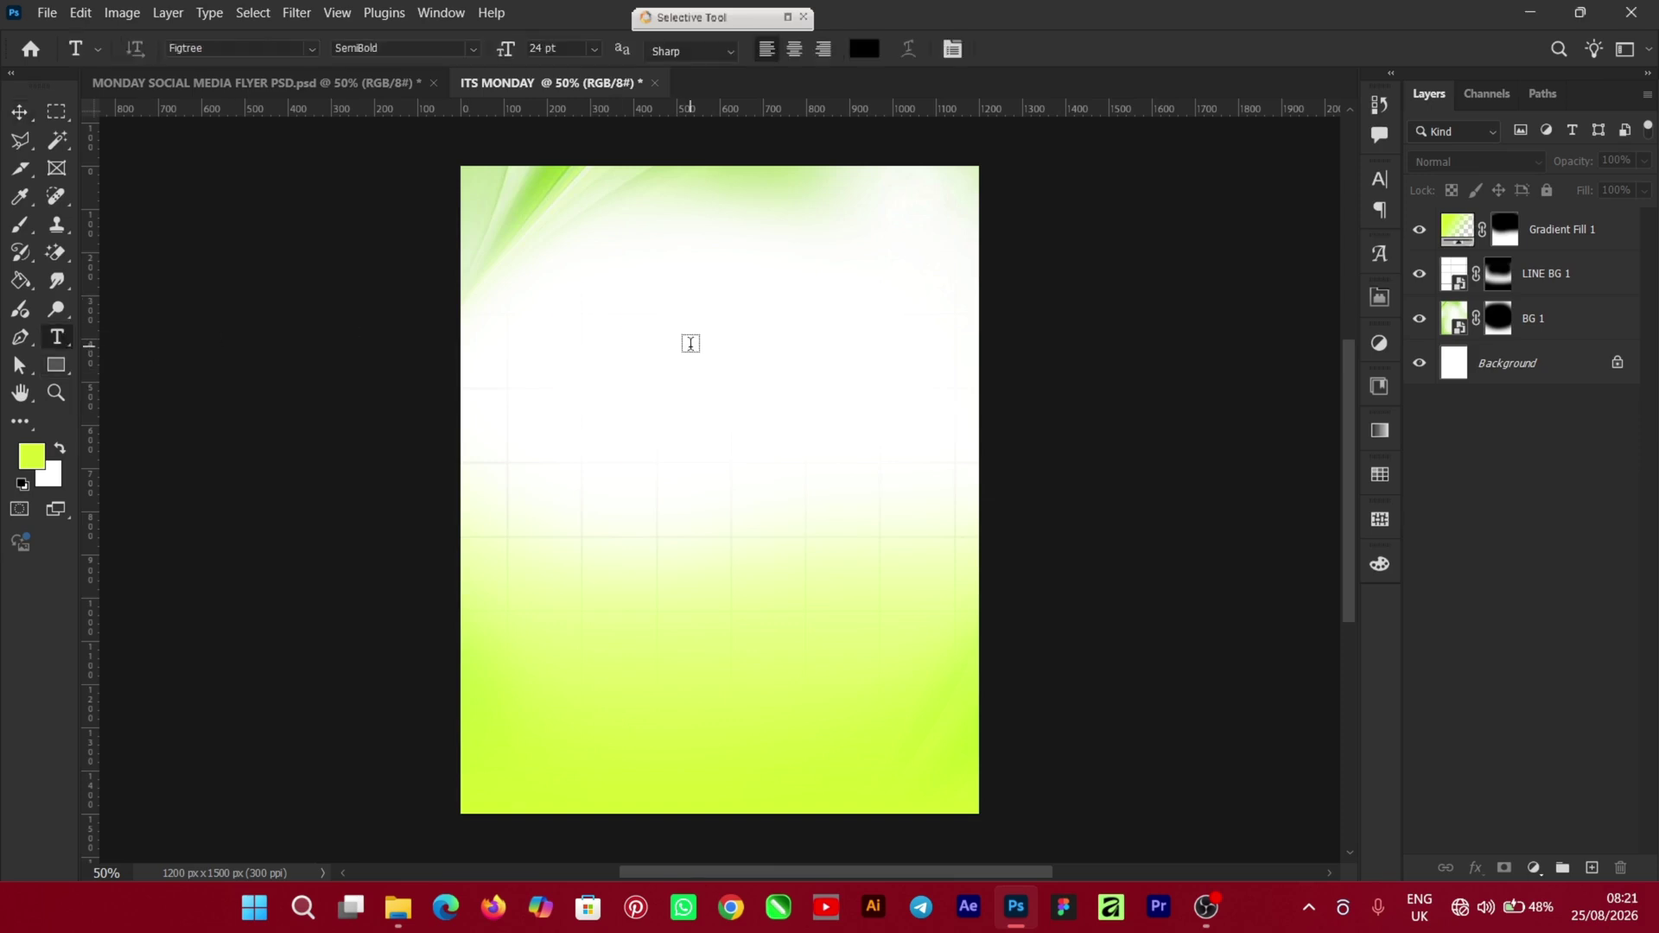
{"action": "left_click", "coordinate": [690, 343]}
{"action": "type", "text": "it"}
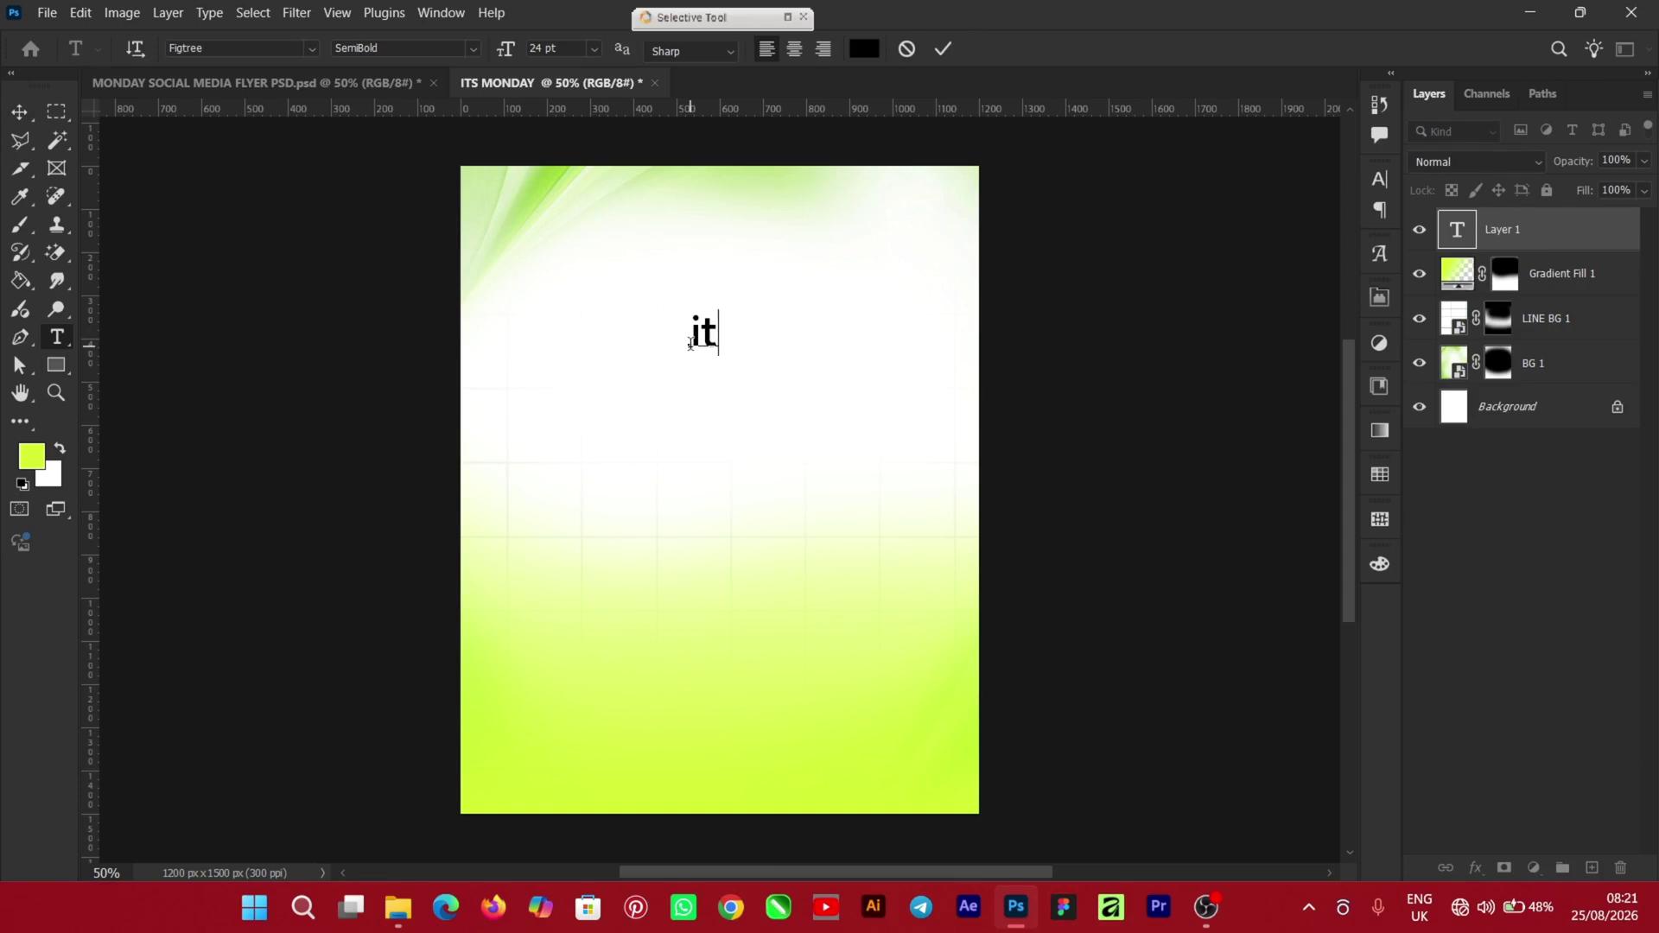
{"action": "type", "text": "'s"}
{"action": "left_click", "coordinate": [943, 50]}
{"action": "left_click", "coordinate": [19, 112]}
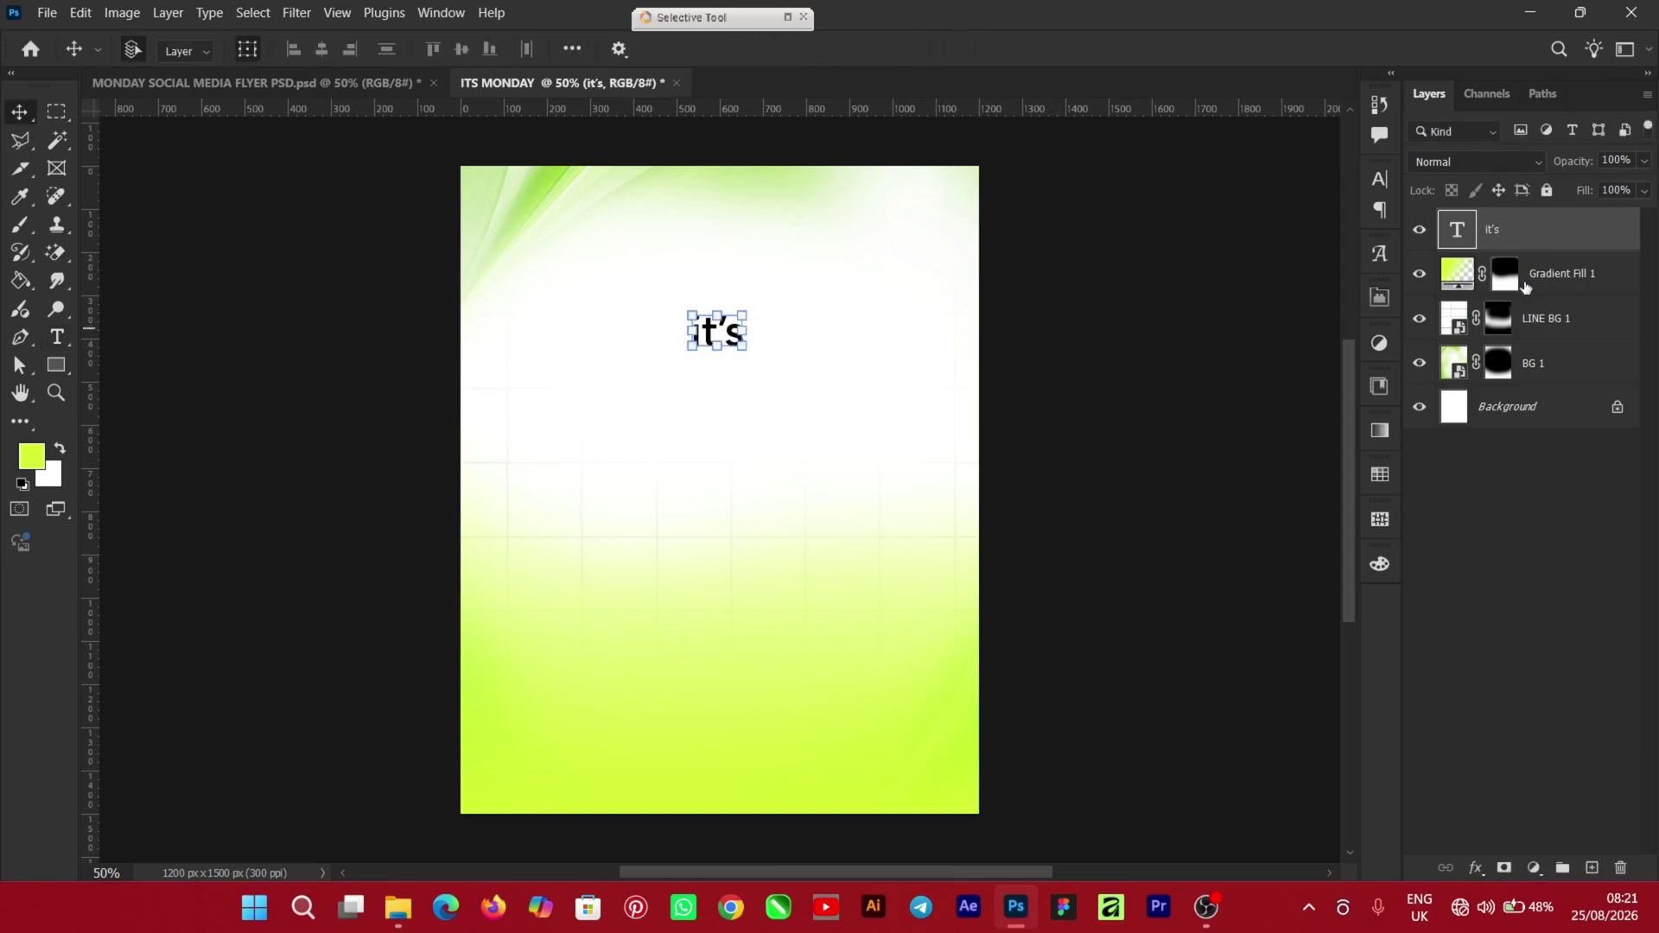
Set the "it's" text to the Autography font, enlarge it to about 68 pt and place it in the canvas's upper-left area
{"action": "left_click", "coordinate": [1380, 181]}
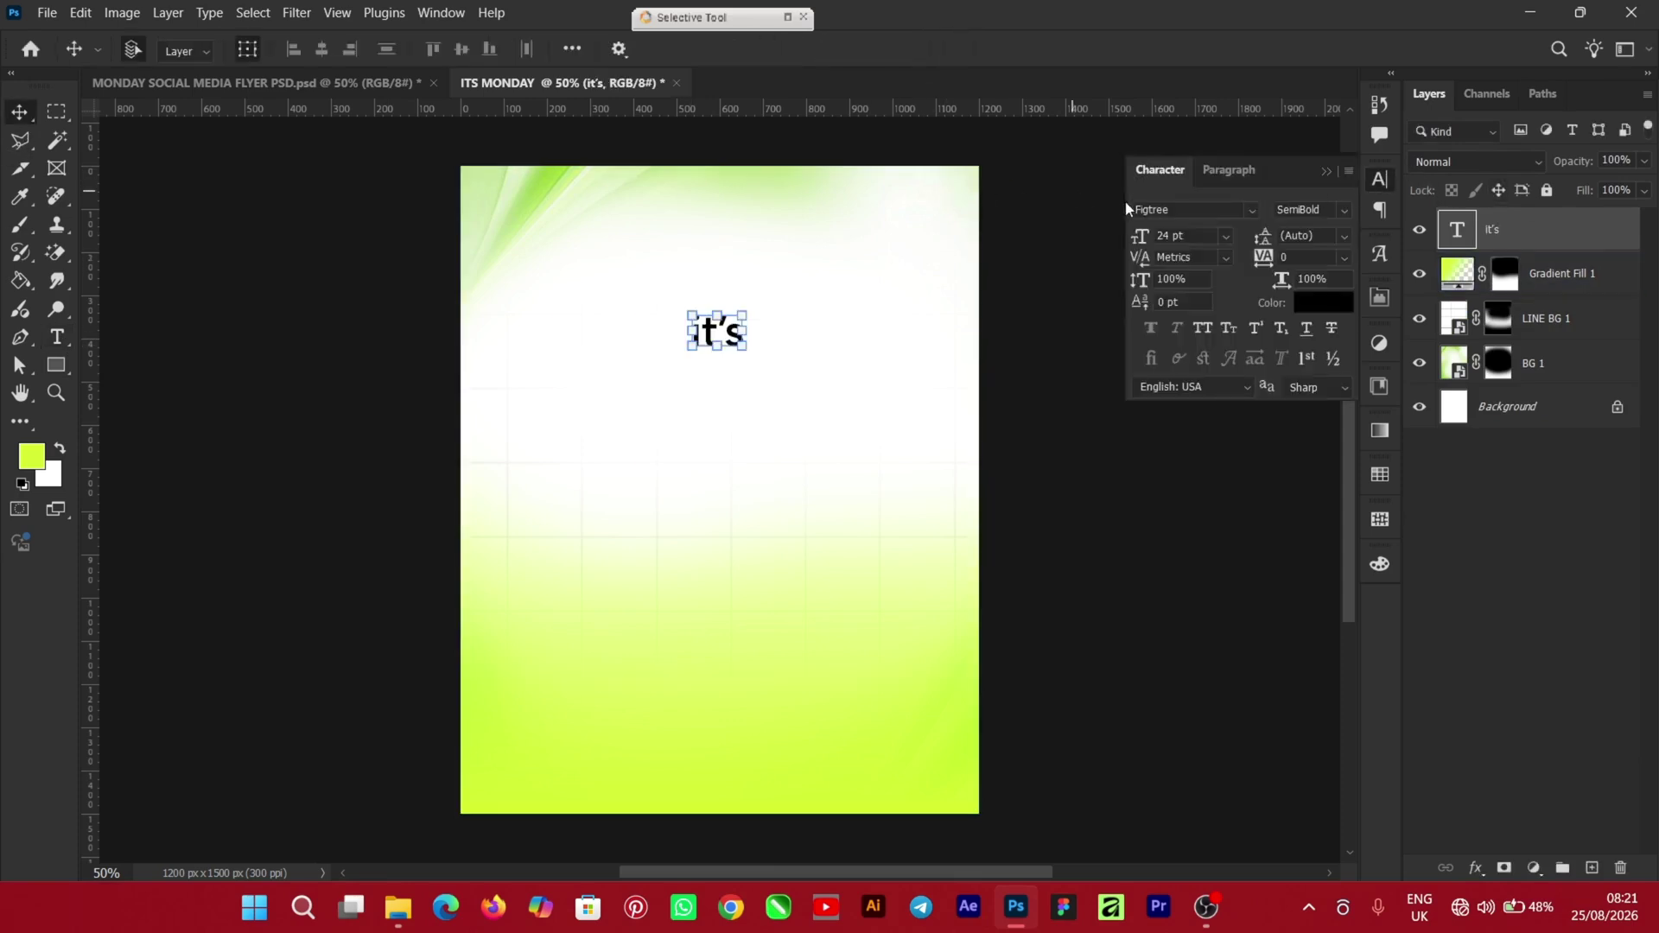
{"action": "left_click", "coordinate": [1178, 210]}
{"action": "type", "text": "Autography"}
{"action": "left_click", "coordinate": [1201, 416]}
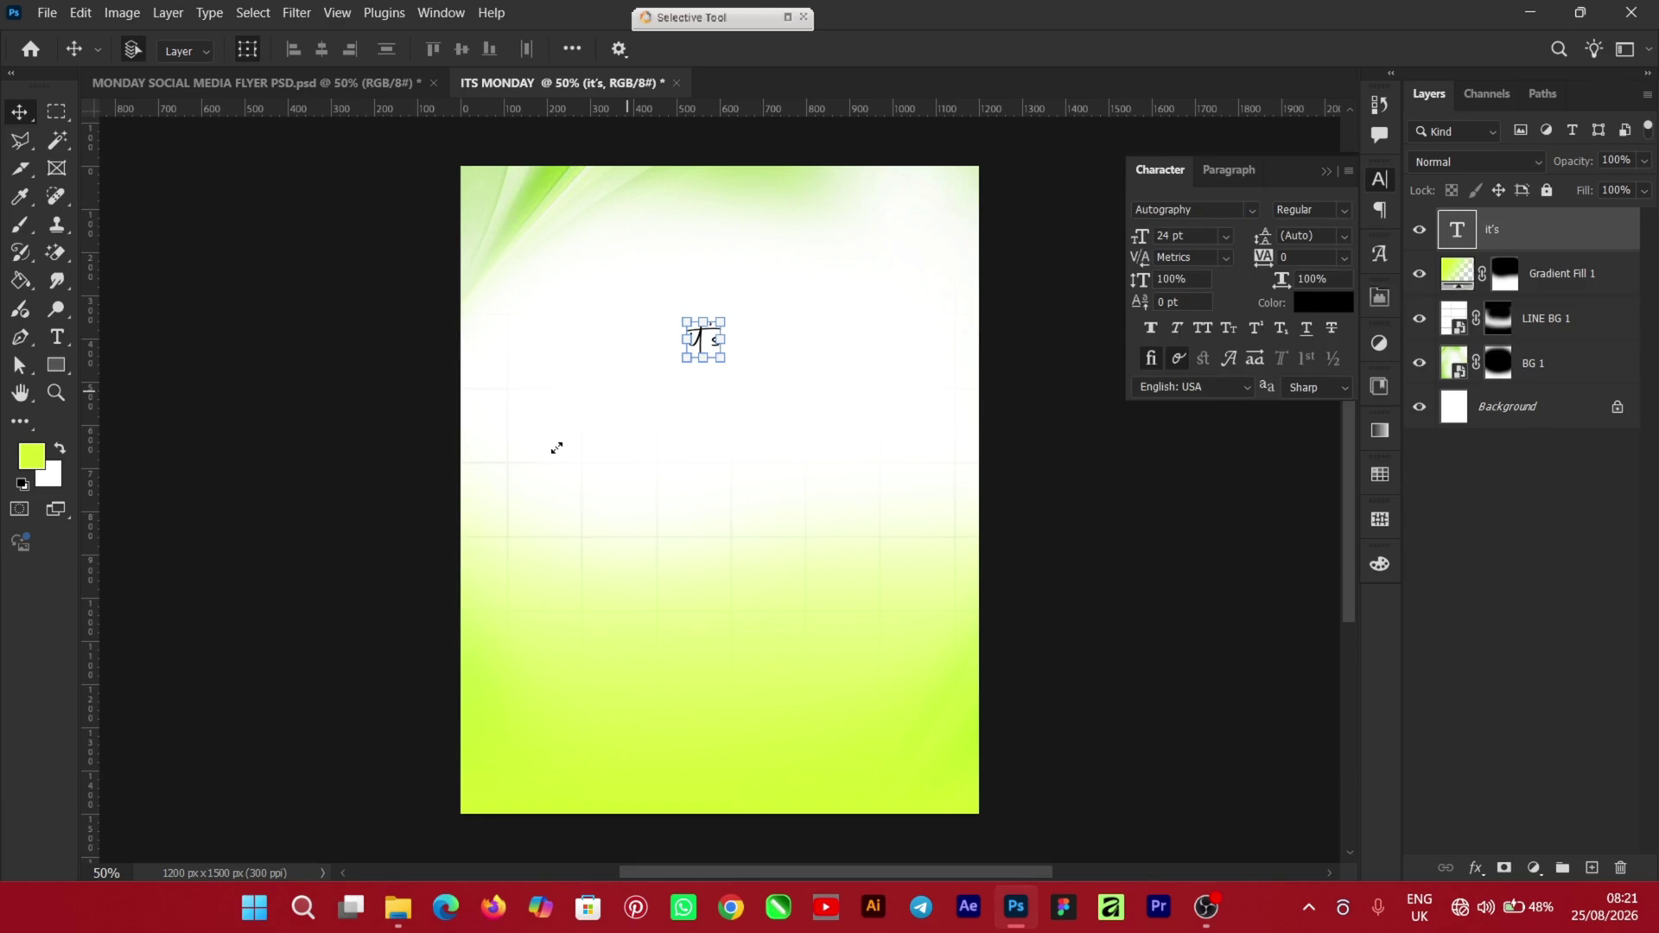
{"action": "left_click_drag", "start_coordinate": [556, 448], "coordinate": [559, 481]}
{"action": "left_click_drag", "start_coordinate": [670, 368], "coordinate": [648, 283]}
{"action": "left_click_drag", "start_coordinate": [700, 226], "coordinate": [676, 238]}
{"action": "left_click", "coordinate": [1054, 50]}
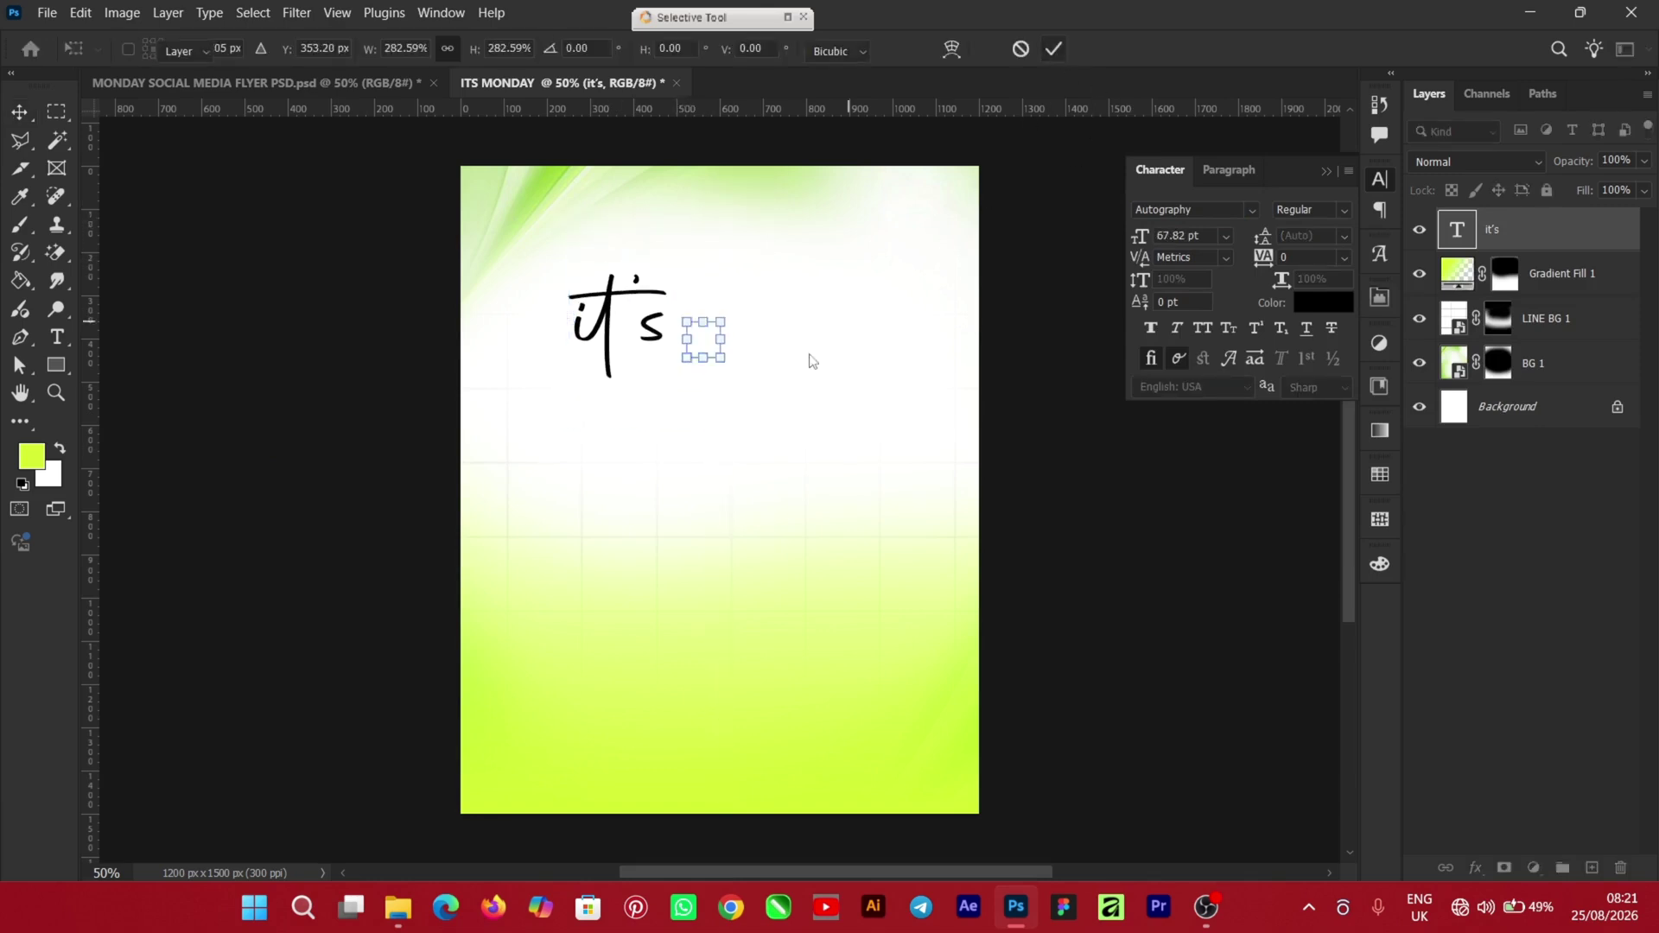
Change the text to "iT's" with a capital T, and scale the wording down slightly in the same area
{"action": "double_click", "coordinate": [608, 302]}
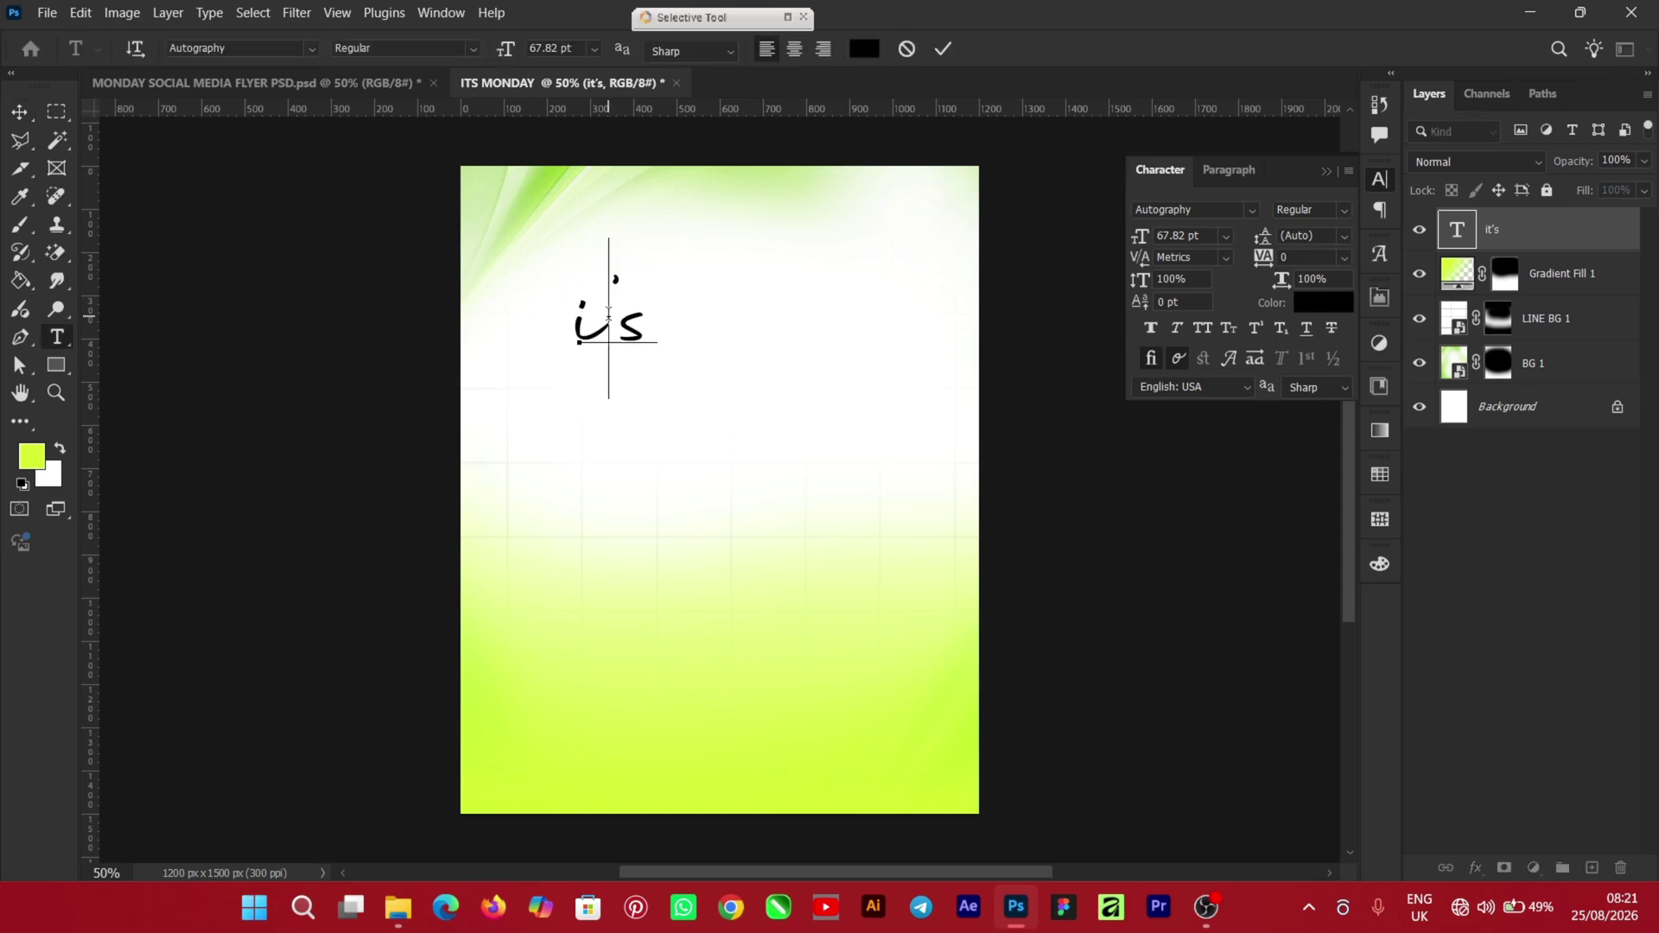
{"action": "type", "text": "T"}
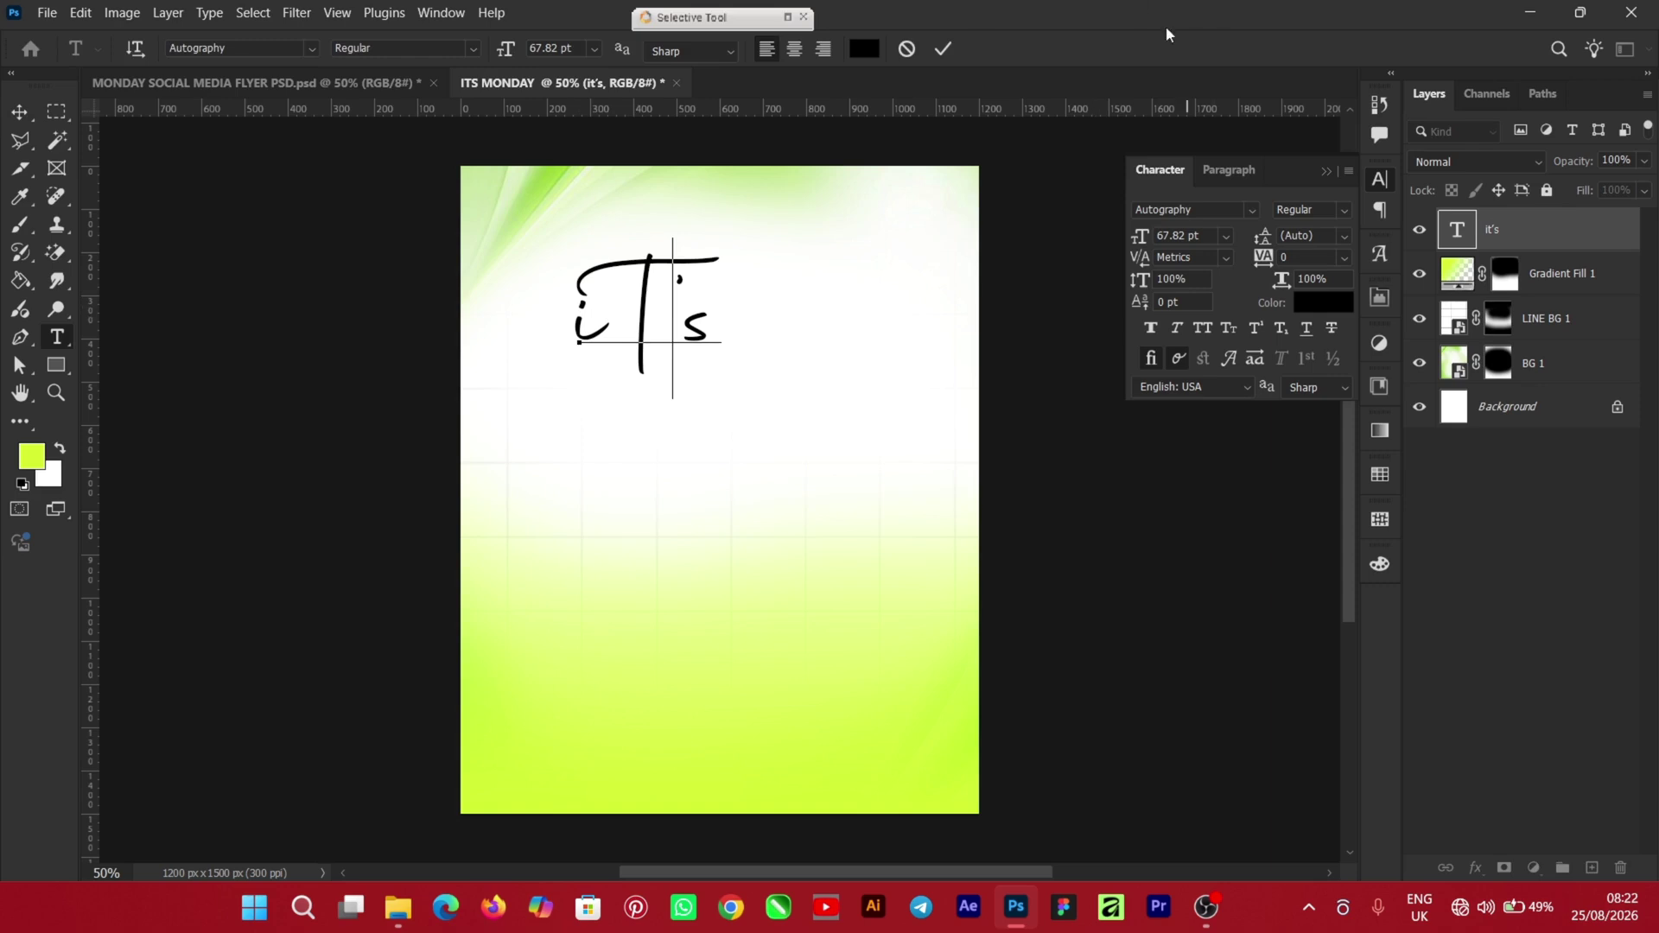
{"action": "left_click", "coordinate": [947, 50]}
{"action": "key", "text": "v"}
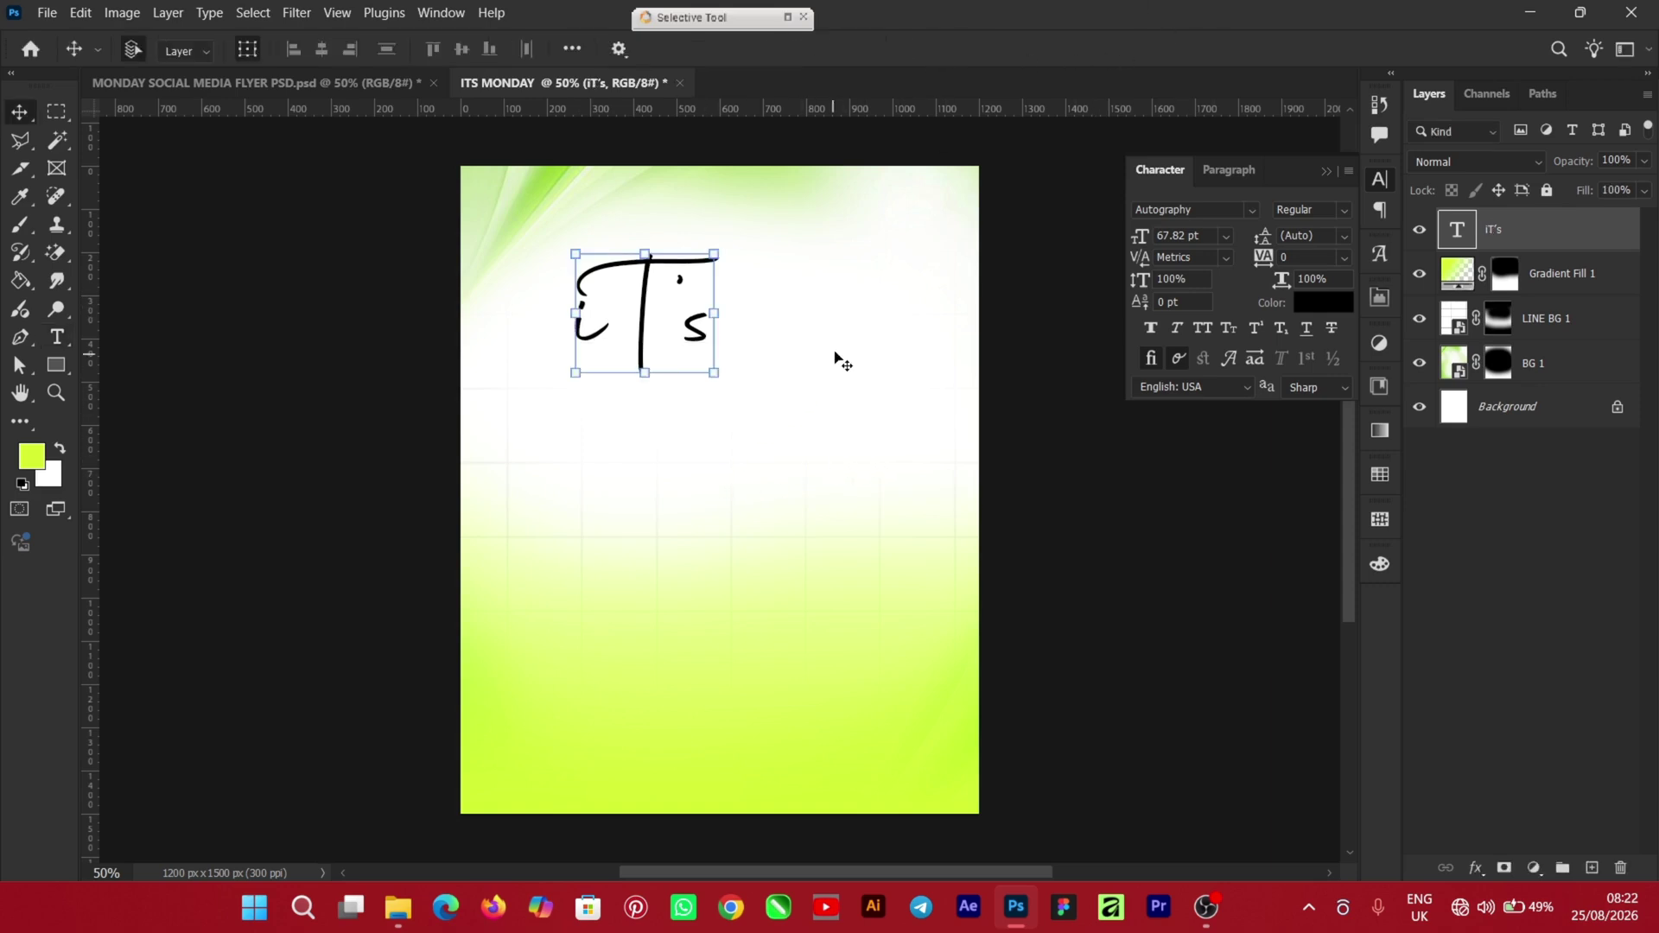
{"action": "left_click_drag", "start_coordinate": [714, 255], "coordinate": [634, 319]}
{"action": "left_click_drag", "start_coordinate": [585, 365], "coordinate": [610, 321]}
{"action": "left_click", "coordinate": [1053, 49]}
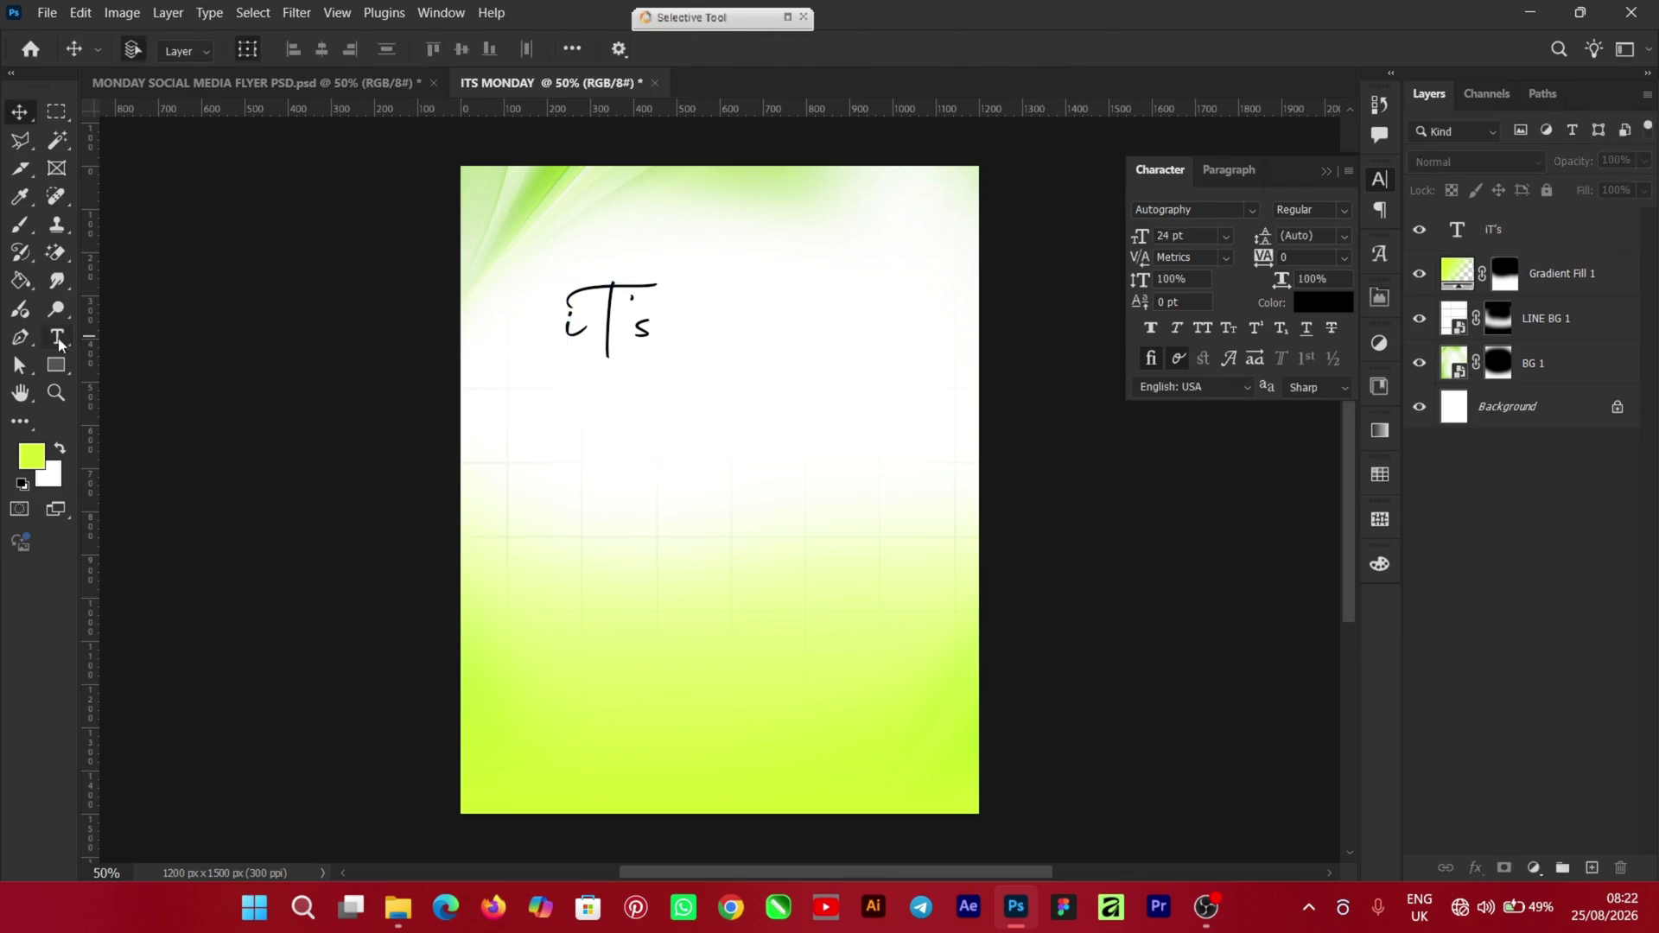
Add a separate text layer reading "Monday" in 24 pt Bricolage Grotesque below and to the right of "iT's"
{"action": "key", "text": "t"}
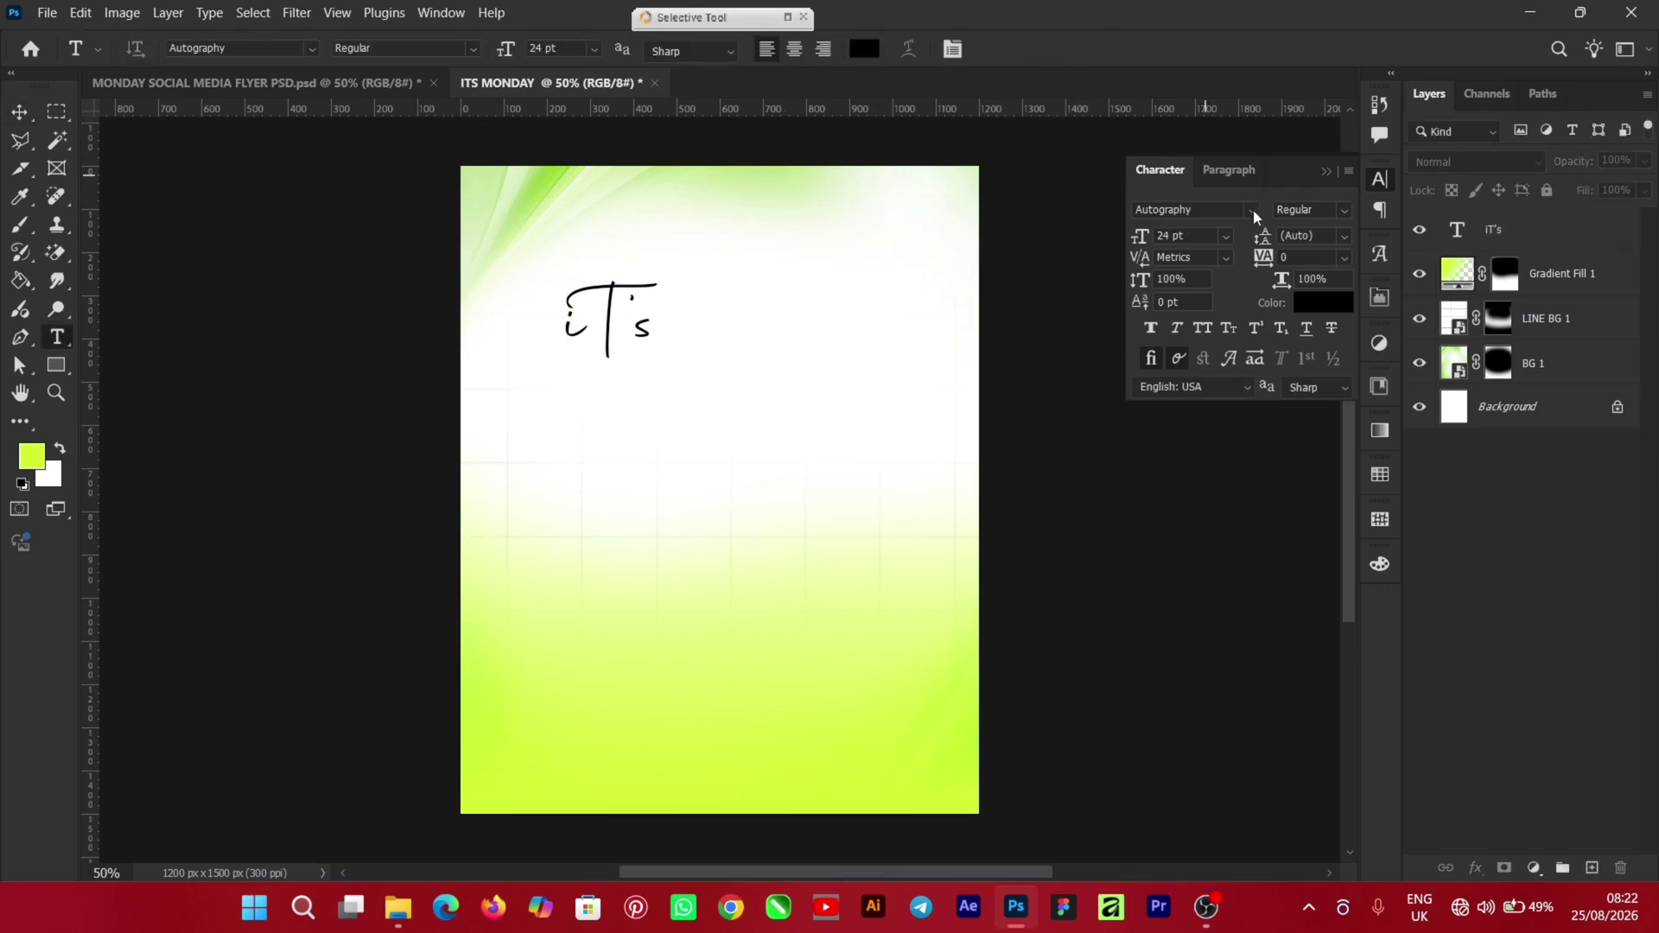
{"action": "left_click_drag", "start_coordinate": [1135, 209], "coordinate": [1208, 216]}
{"action": "left_click", "coordinate": [1251, 210]}
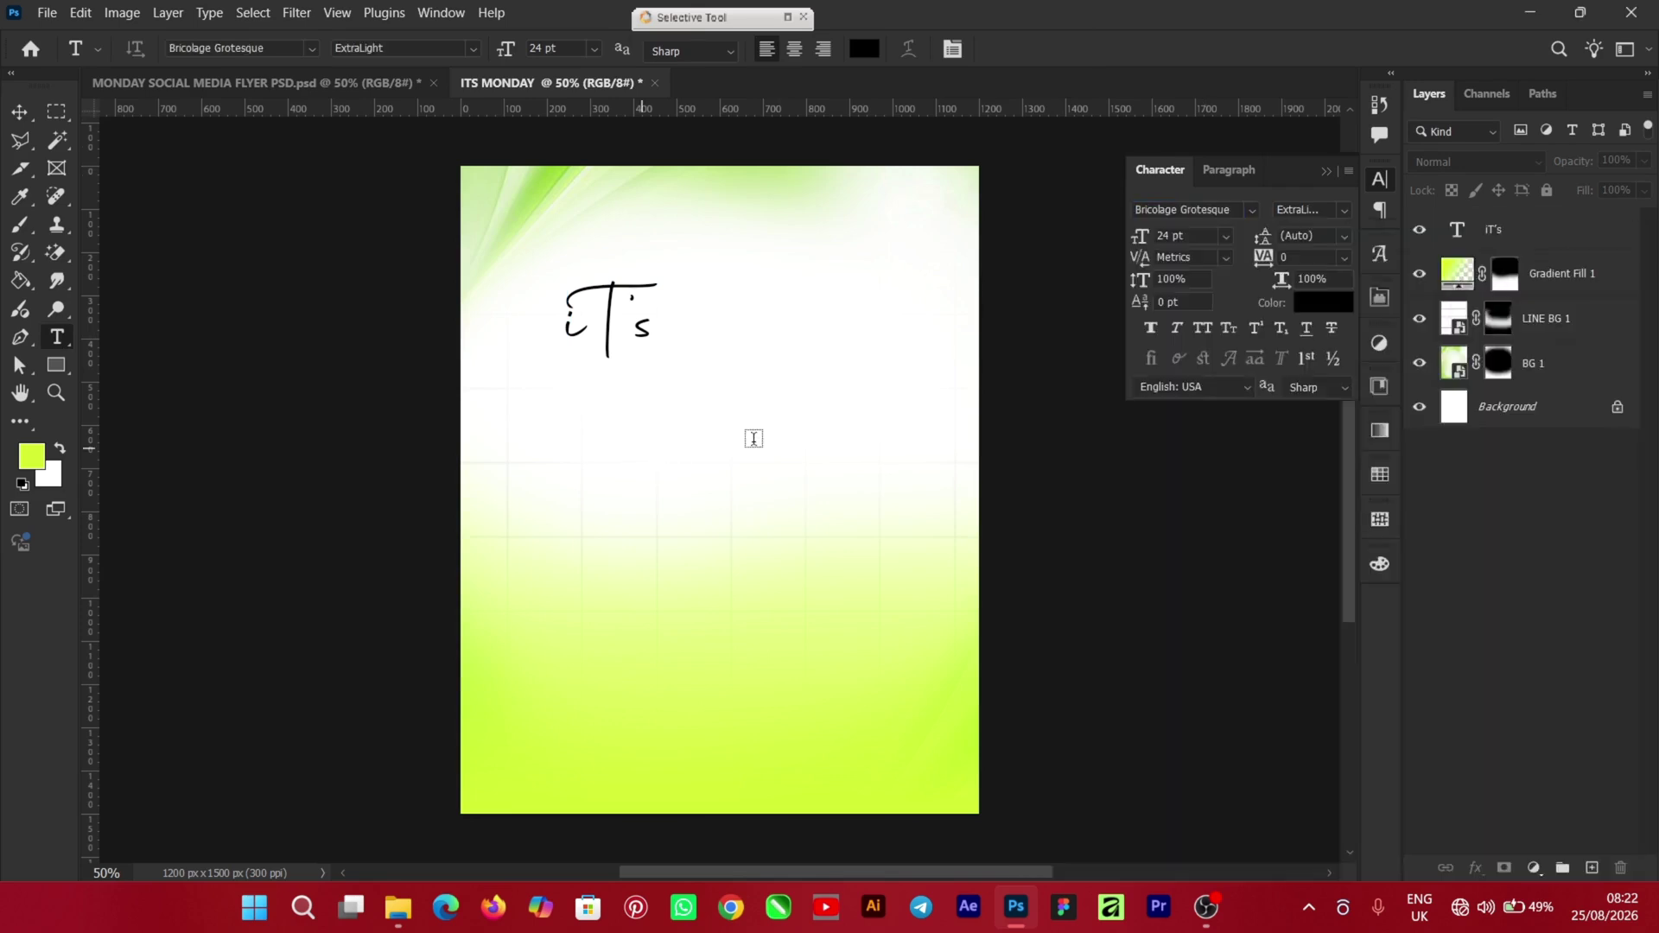
{"action": "left_click", "coordinate": [754, 442]}
{"action": "type", "text": "Monday"}
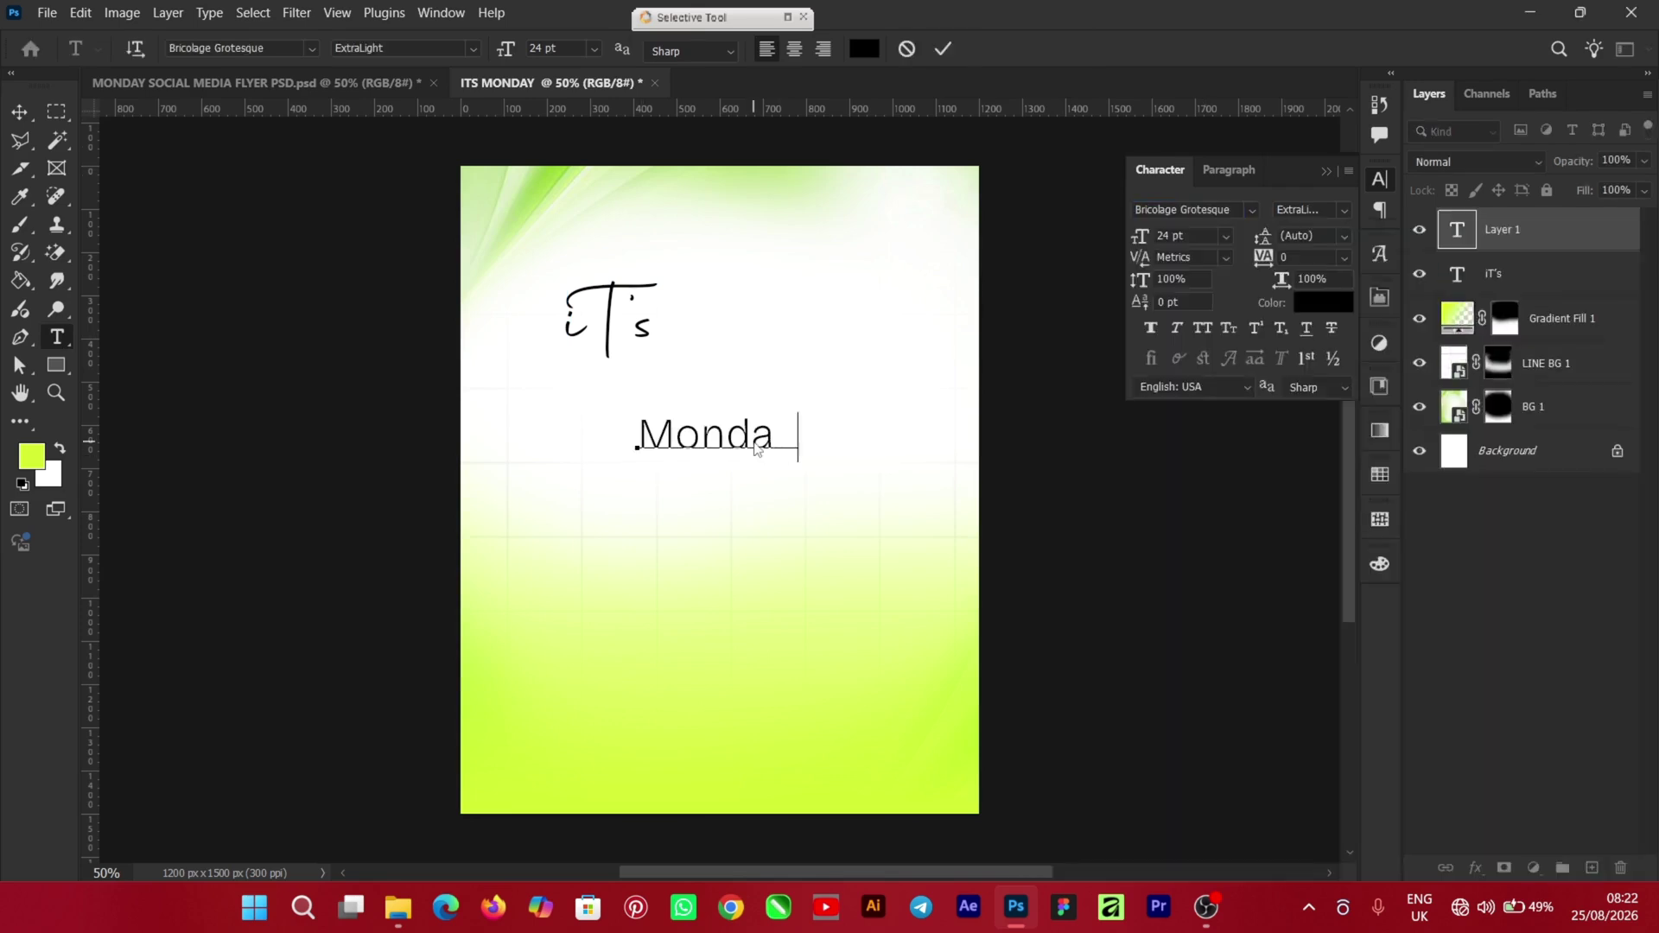
{"action": "left_click", "coordinate": [943, 50]}
{"action": "key", "text": "v"}
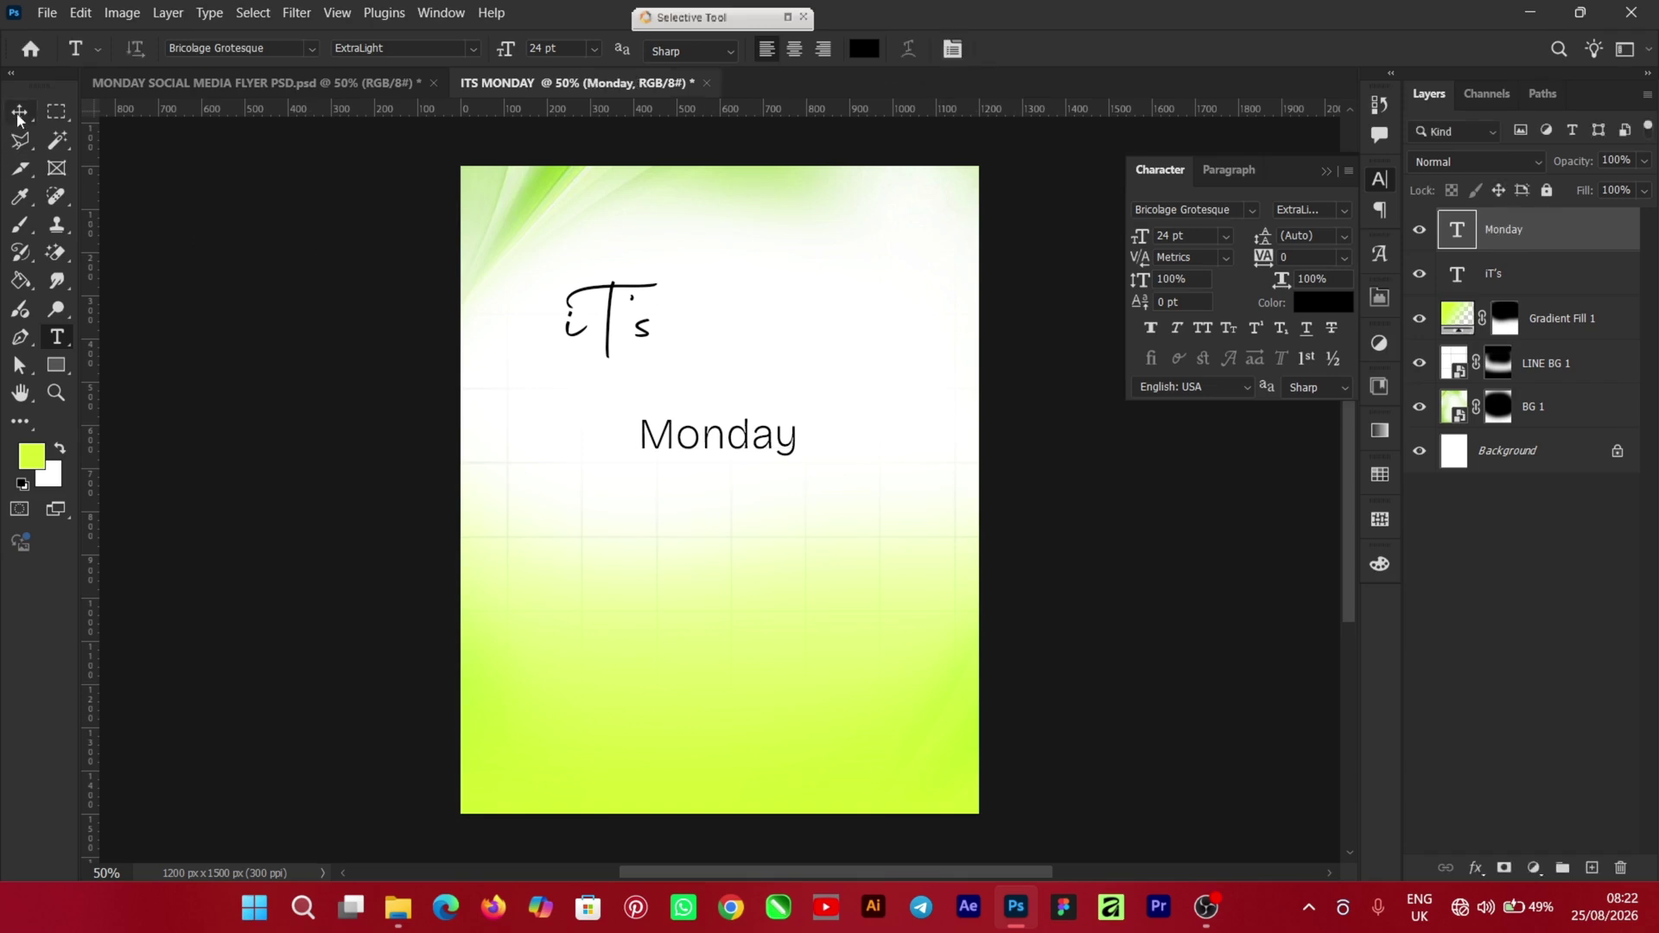
Set the "Monday" text style to 96pt ExtraBold and move the word directly beside "iT's"
{"action": "left_click", "coordinate": [1350, 216]}
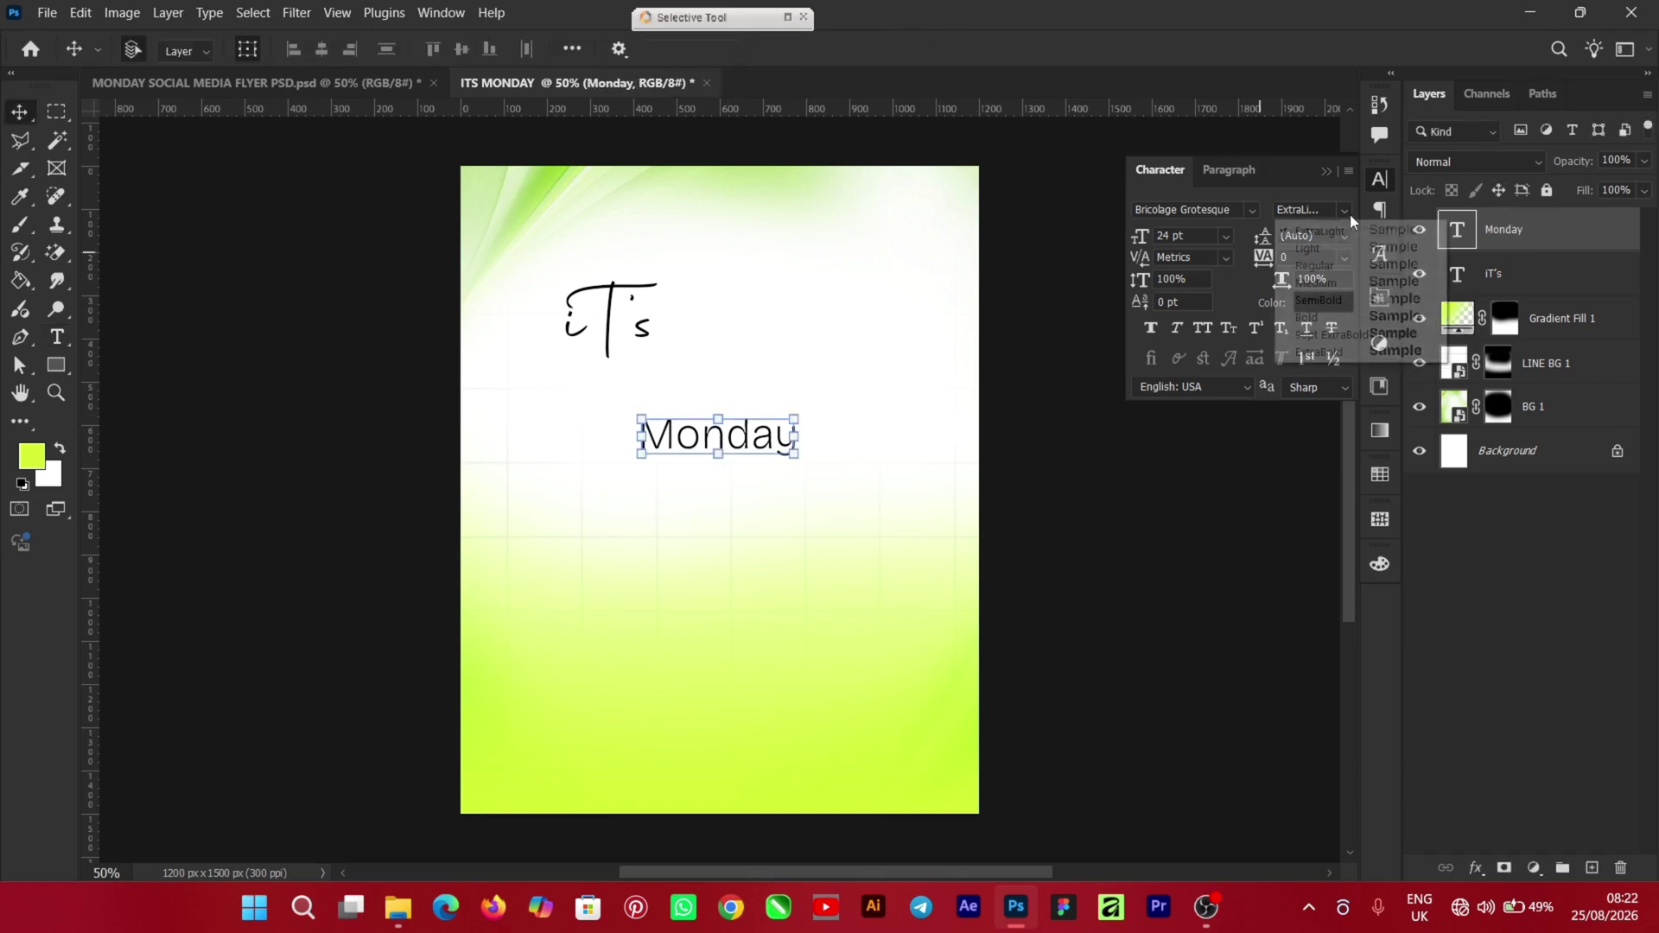
{"action": "left_click", "coordinate": [1369, 339]}
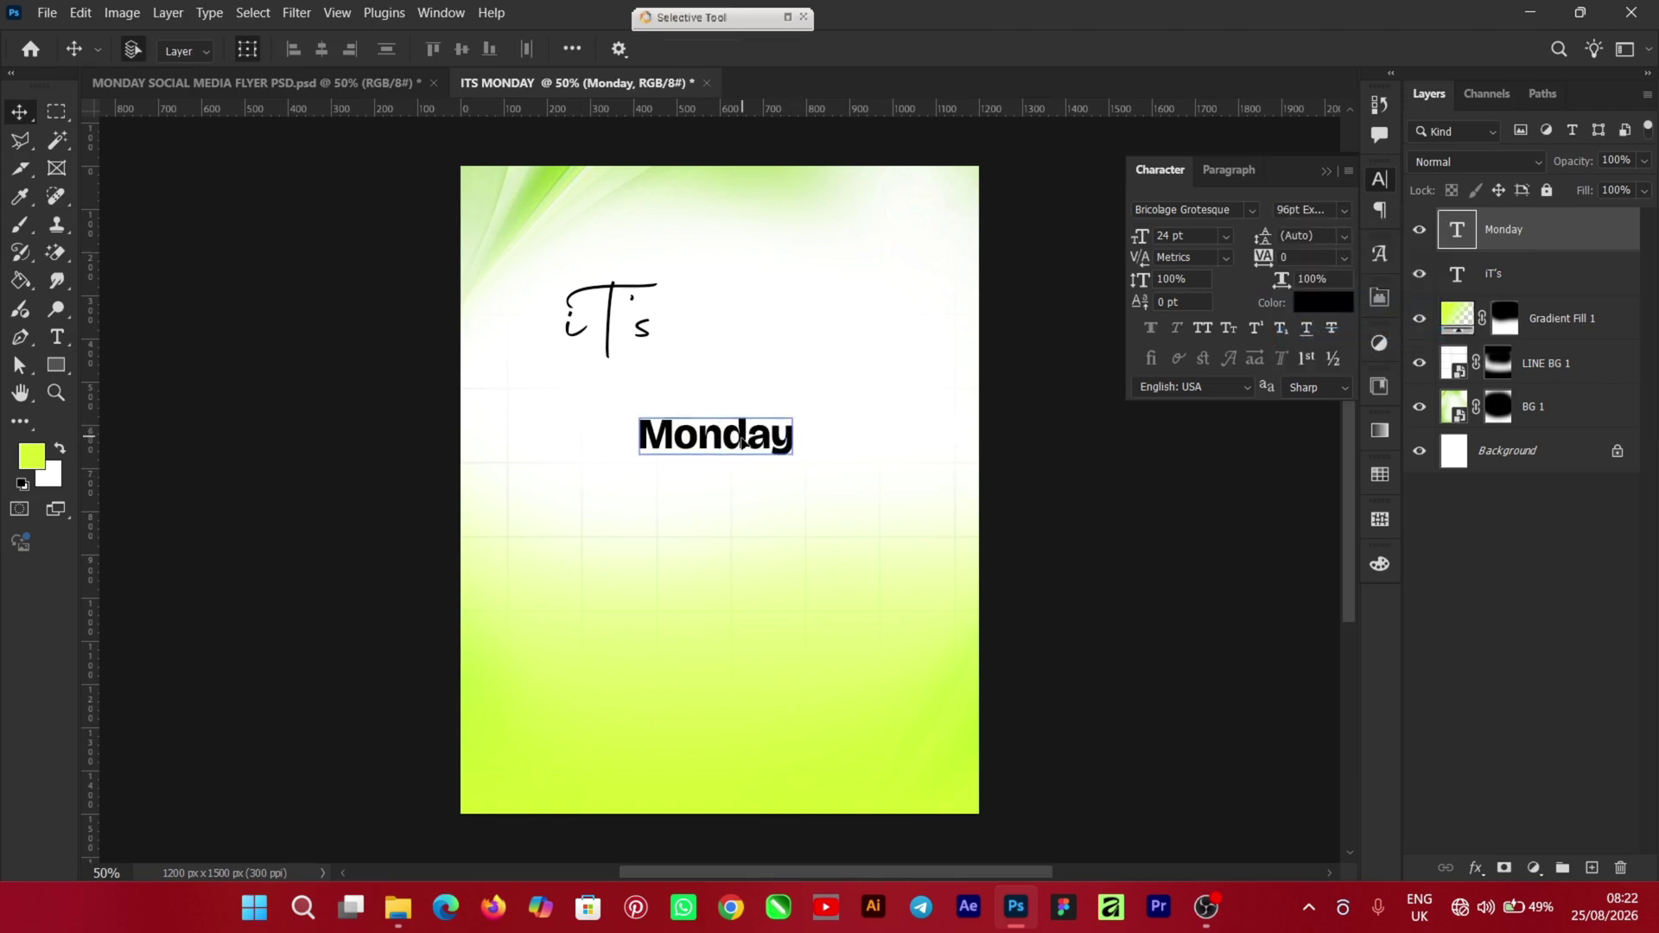
{"action": "left_click_drag", "start_coordinate": [731, 442], "coordinate": [760, 344]}
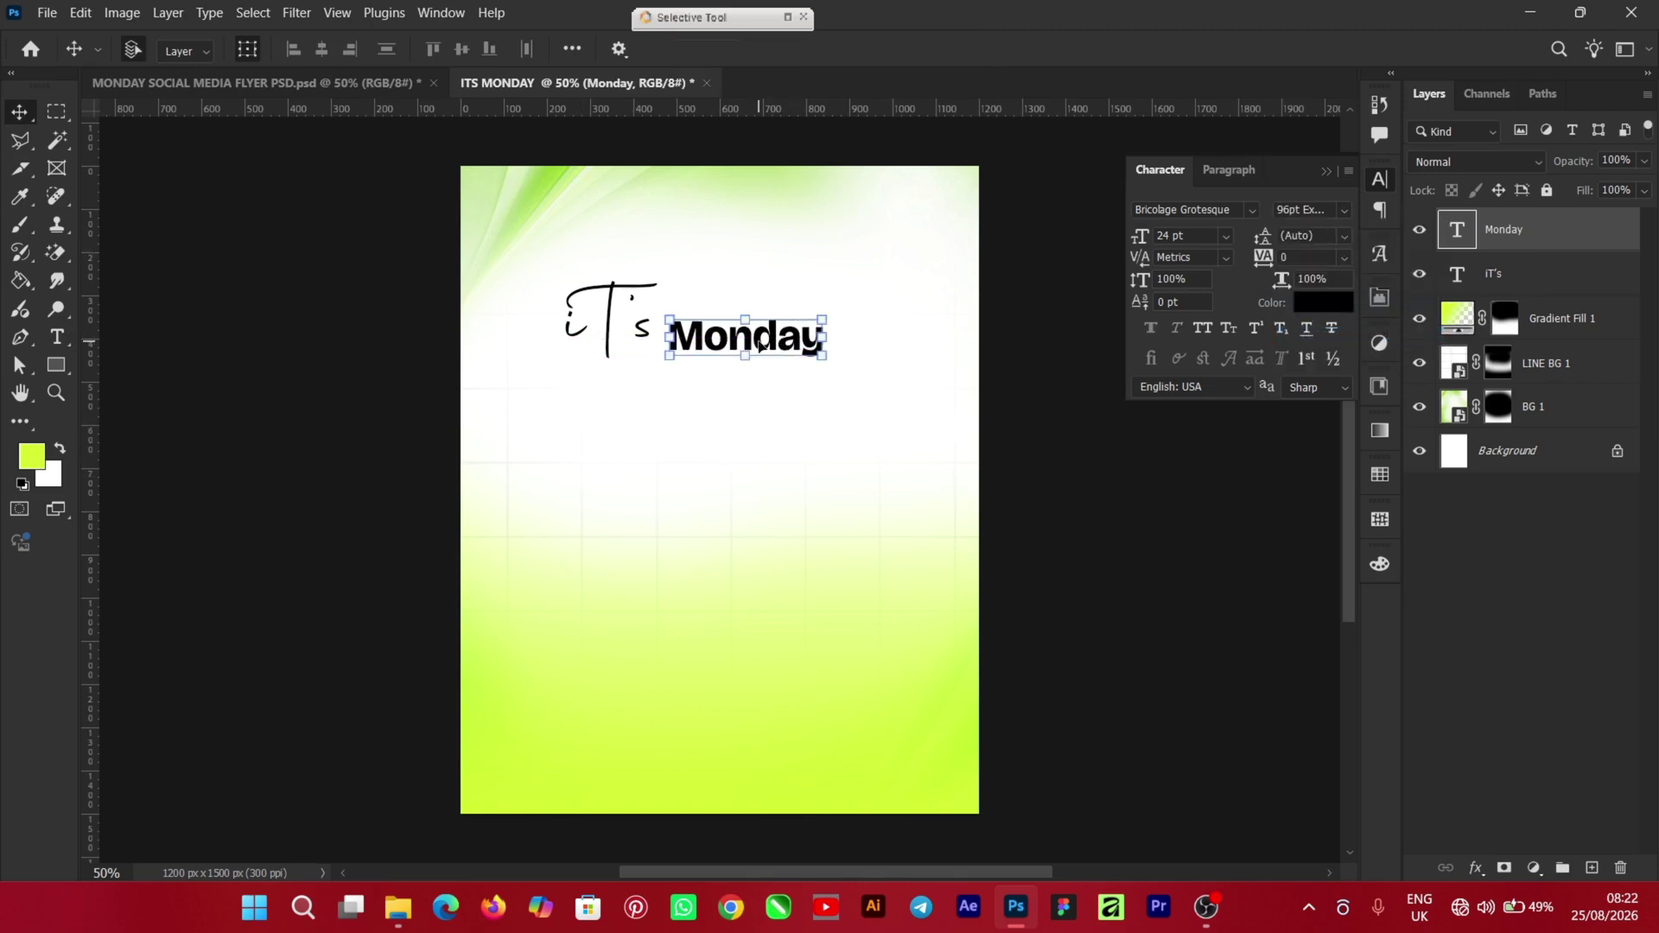
Enlarge the "Monday" text to about 31 pt next to "iT's"
{"action": "key", "text": "ctrl+plus"}
{"action": "key", "text": "ctrl+plus"}
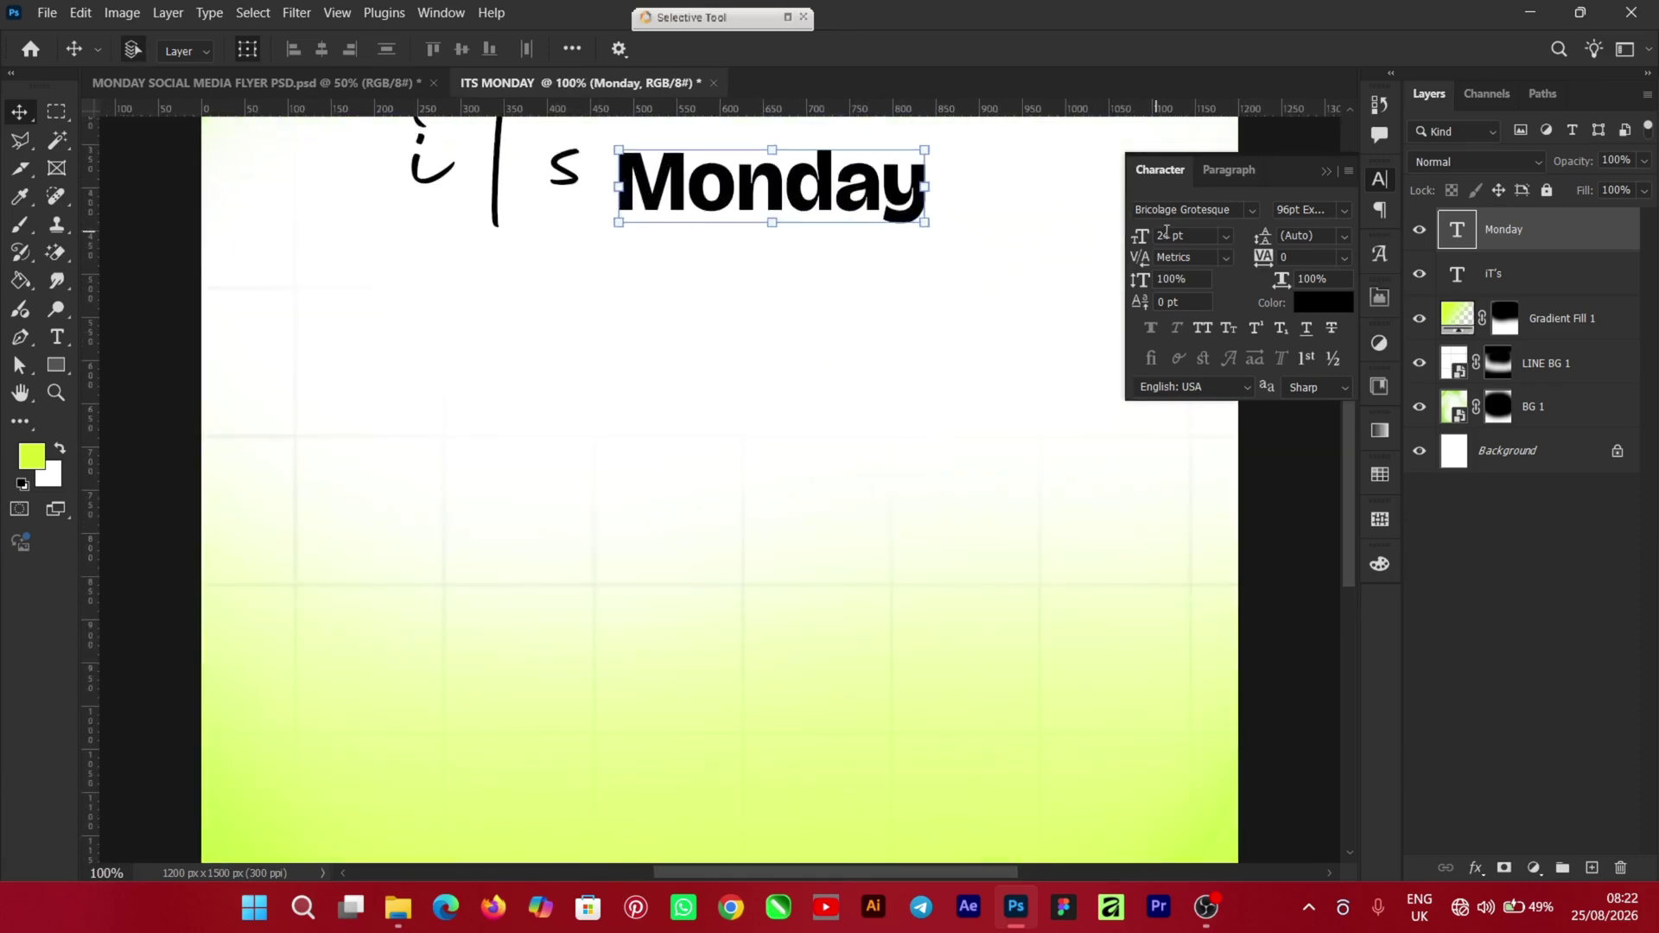
{"action": "left_click", "coordinate": [1326, 171]}
{"action": "scroll", "coordinate": [953, 394], "scroll_direction": "up", "scroll_amount": 3}
{"action": "left_click_drag", "start_coordinate": [927, 408], "coordinate": [1019, 341]}
{"action": "key", "text": "Return"}
Add a full stop at the end of the "Monday" text
{"action": "double_click", "coordinate": [821, 406]}
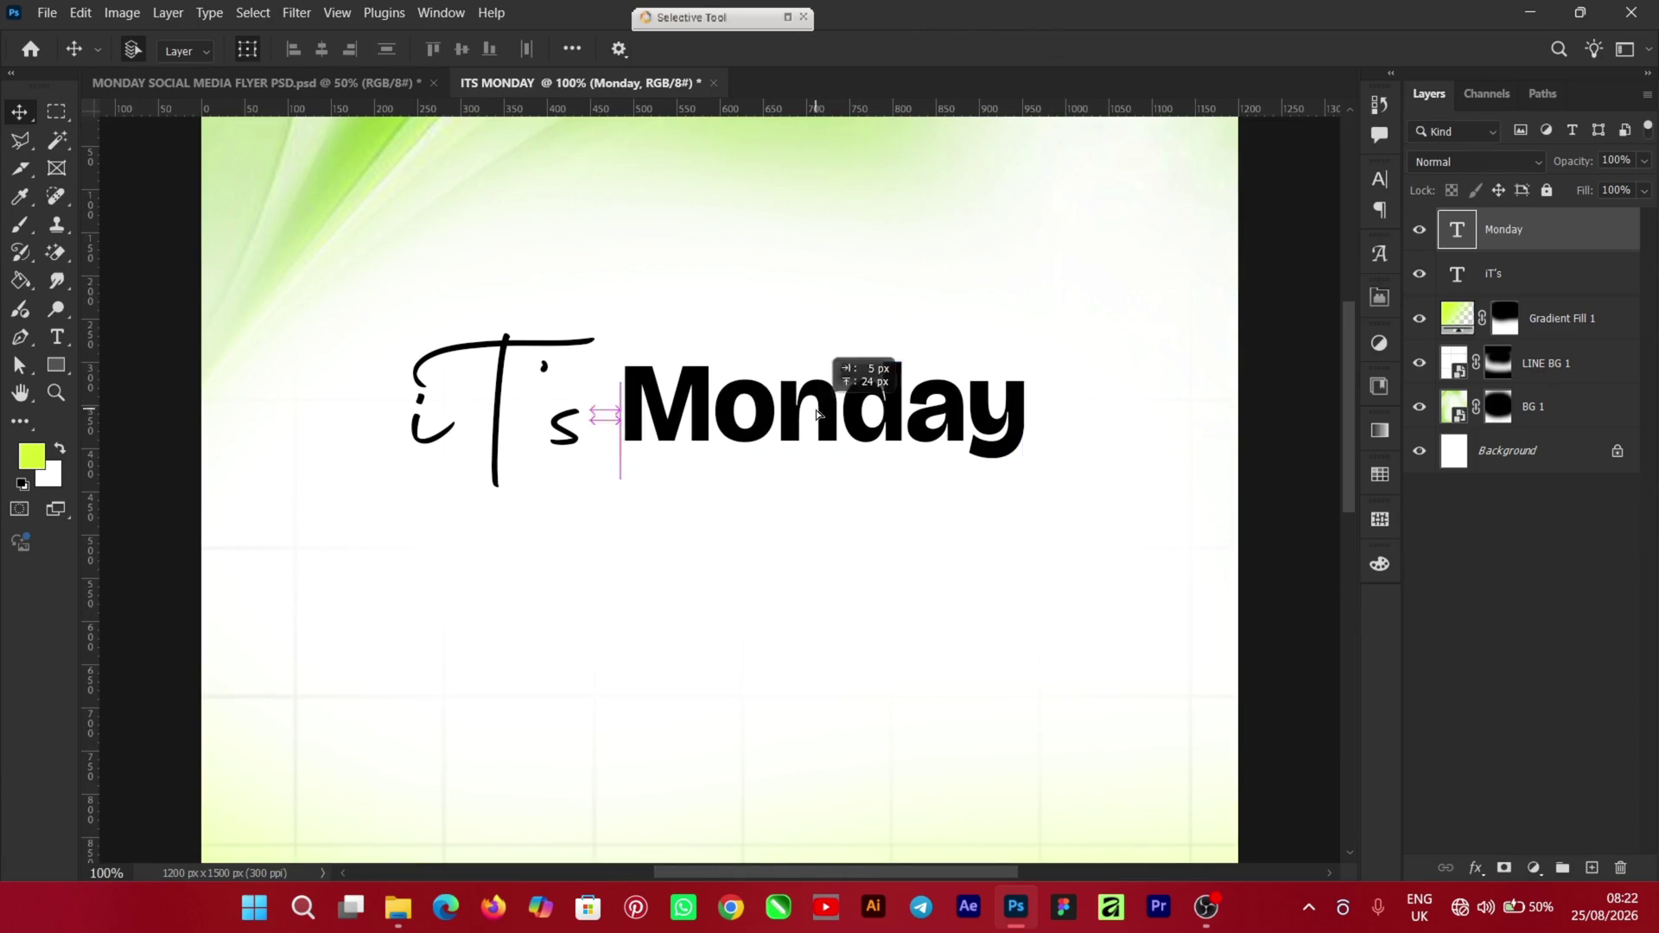
{"action": "type", "text": "."}
{"action": "key", "text": "ctrl+Return"}
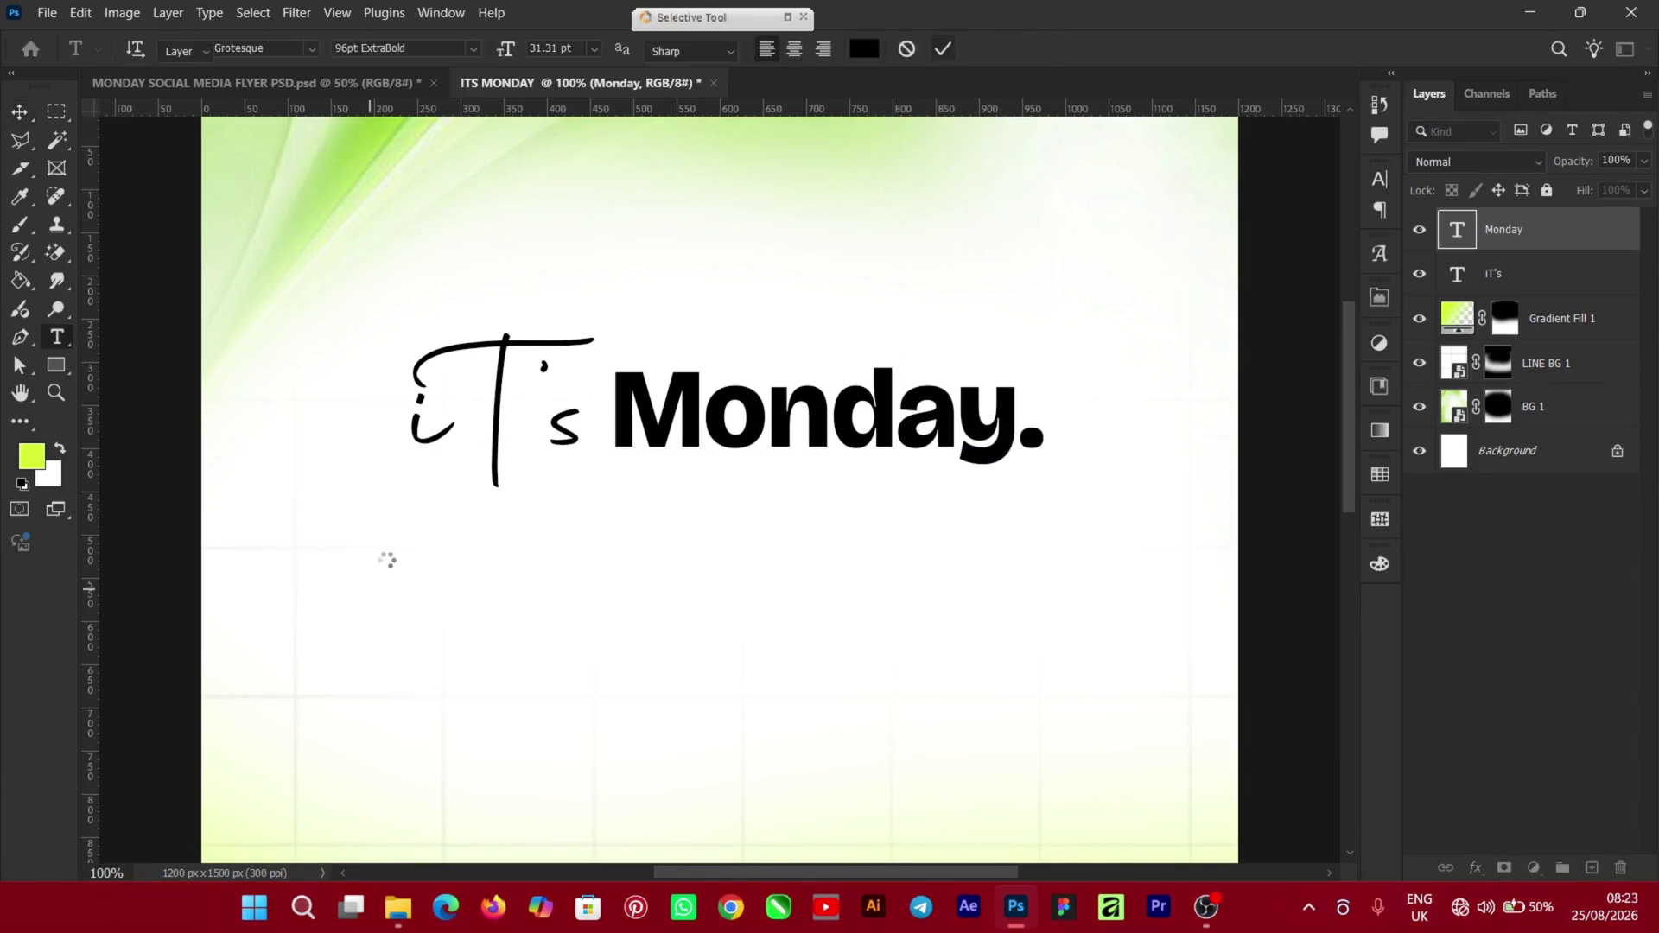
{"action": "key", "text": "v"}
Add a reversed linear Gradient Overlay to the "Monday." layer at 176° and 99% scale, with its first stop black 000000
{"action": "key", "text": "ctrl+minus"}
{"action": "key", "text": "ctrl+minus"}
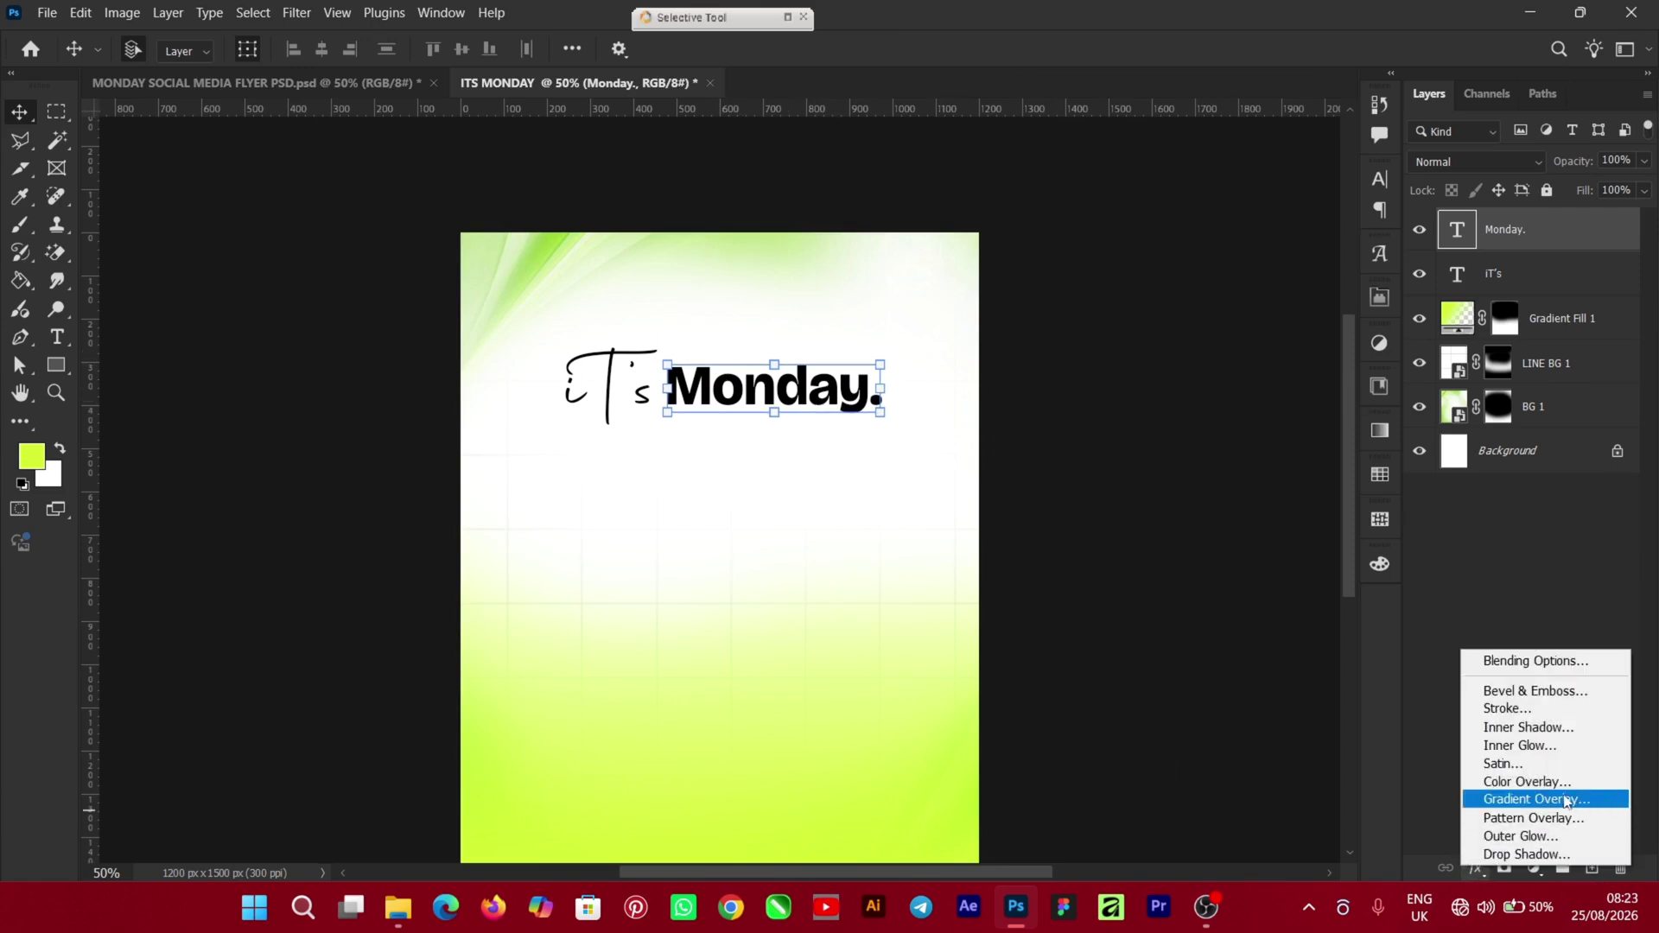
{"action": "left_click", "coordinate": [1535, 798]}
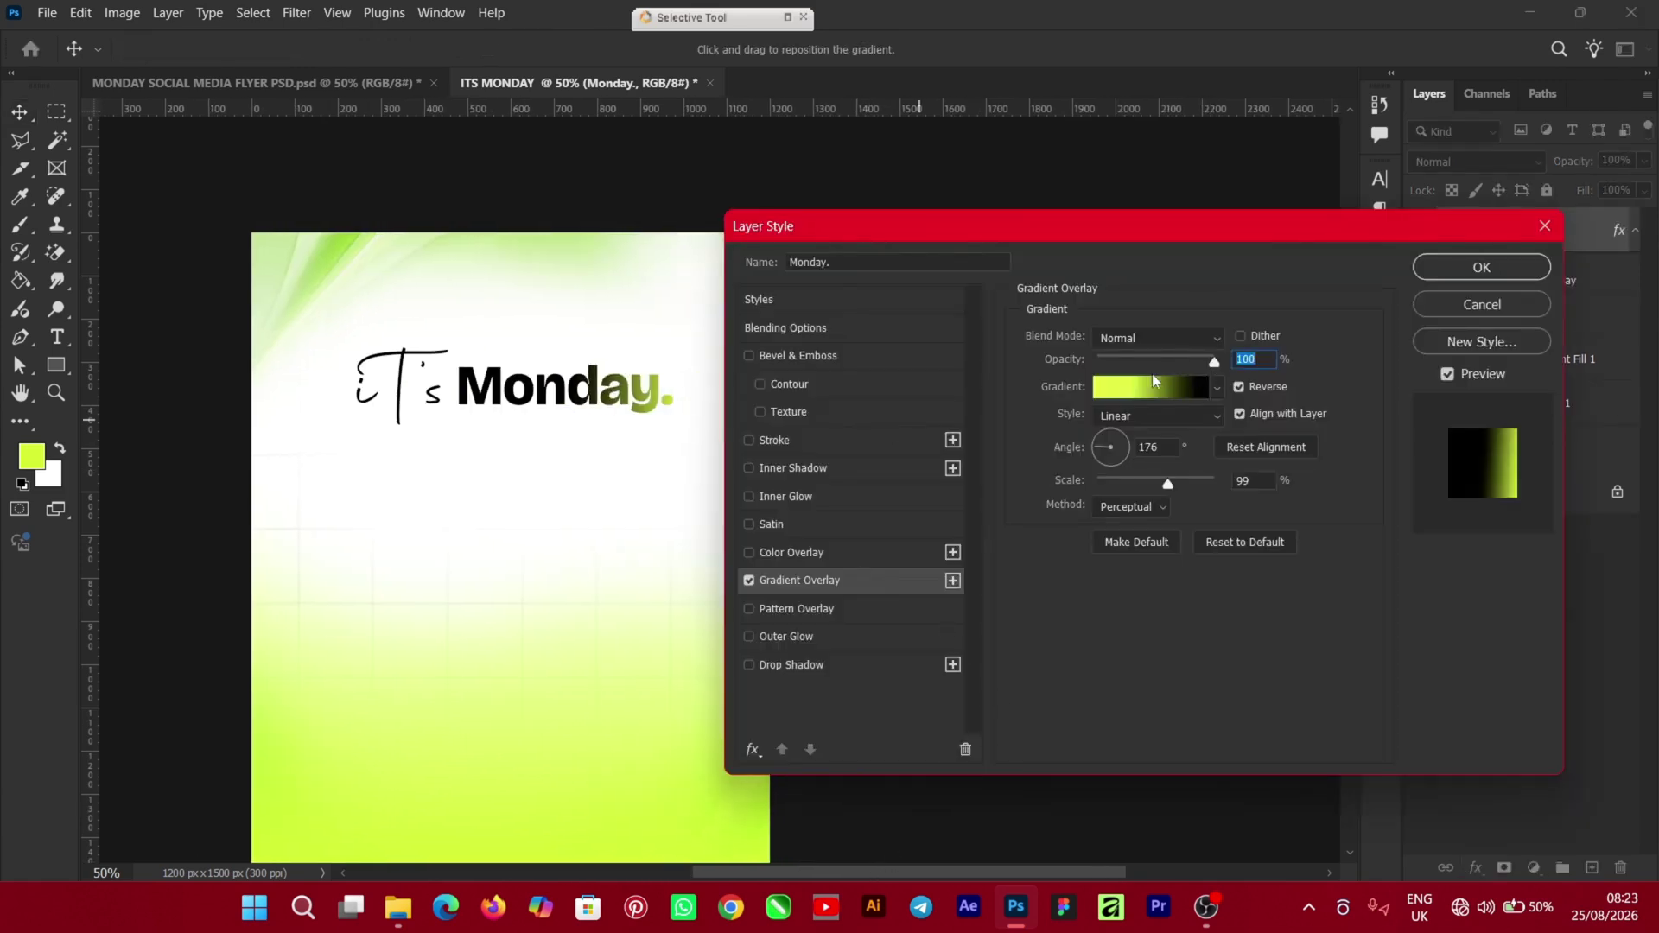
{"action": "left_click", "coordinate": [1170, 385]}
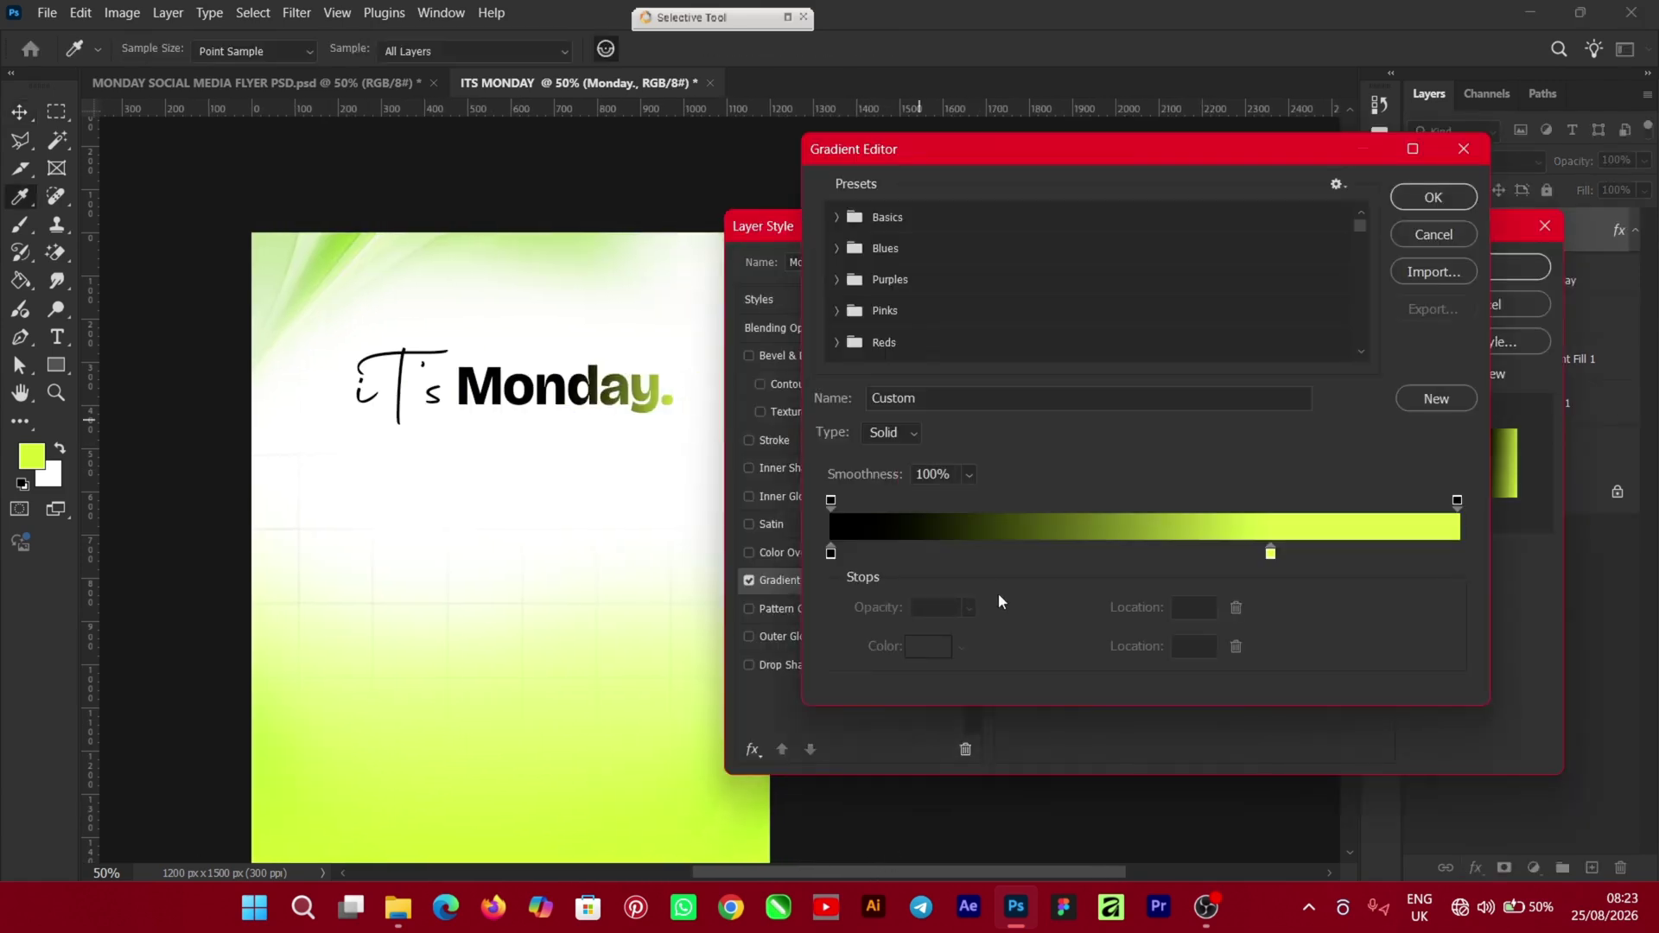
{"action": "left_click", "coordinate": [832, 554]}
{"action": "left_click", "coordinate": [930, 646]}
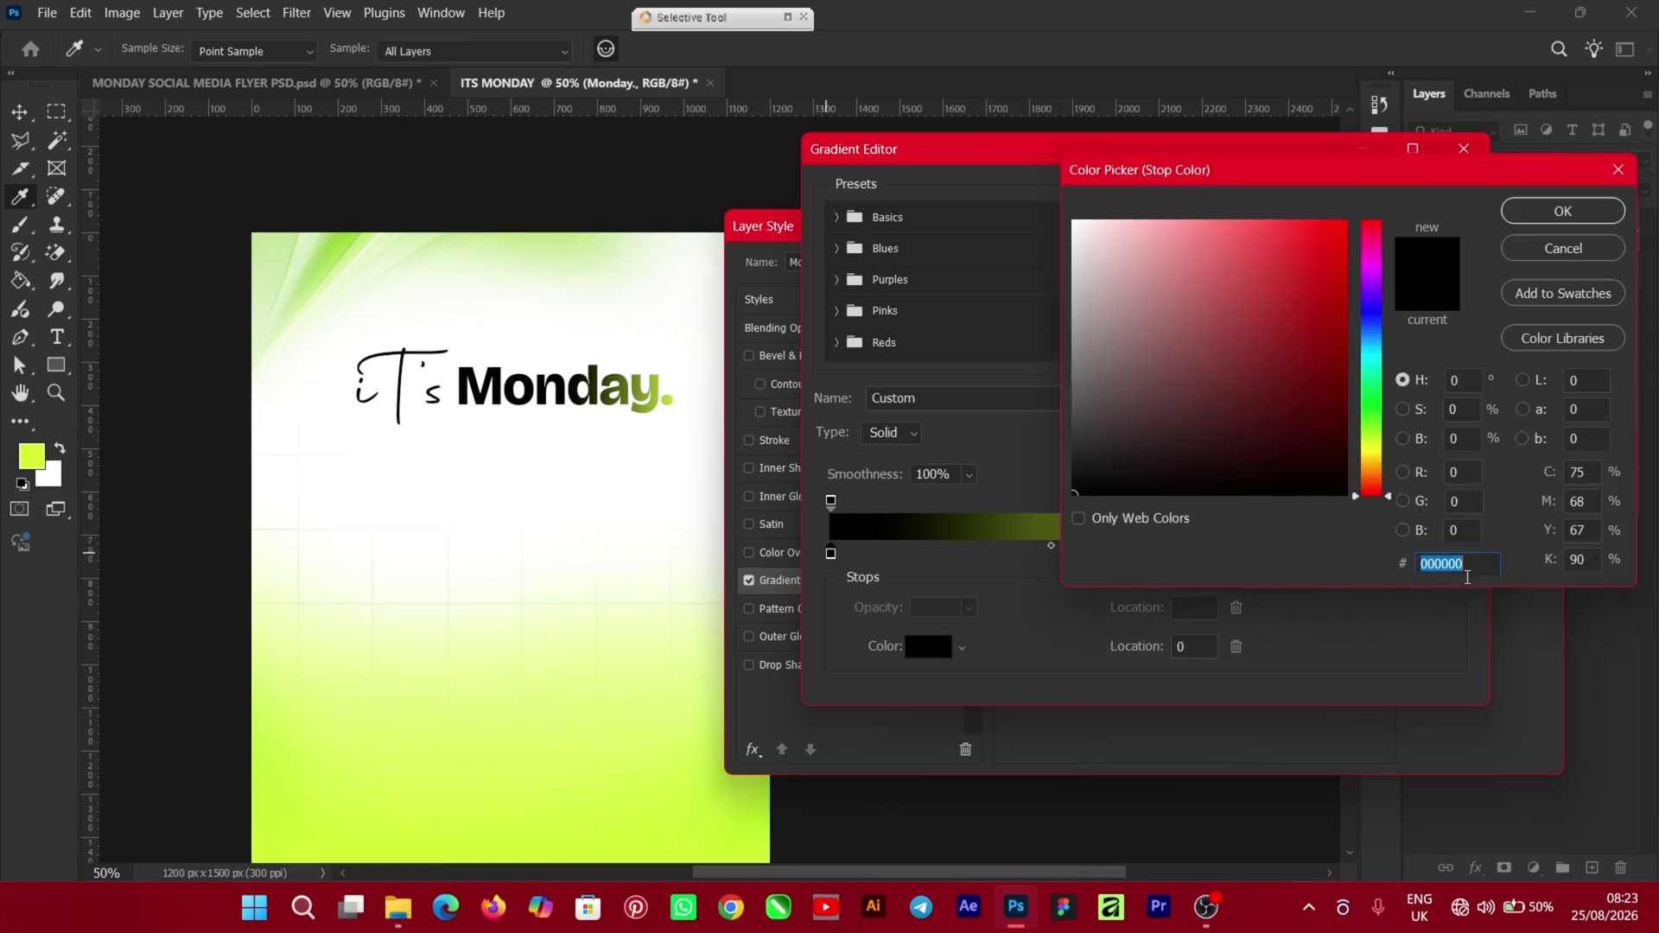
{"action": "left_click", "coordinate": [1570, 224]}
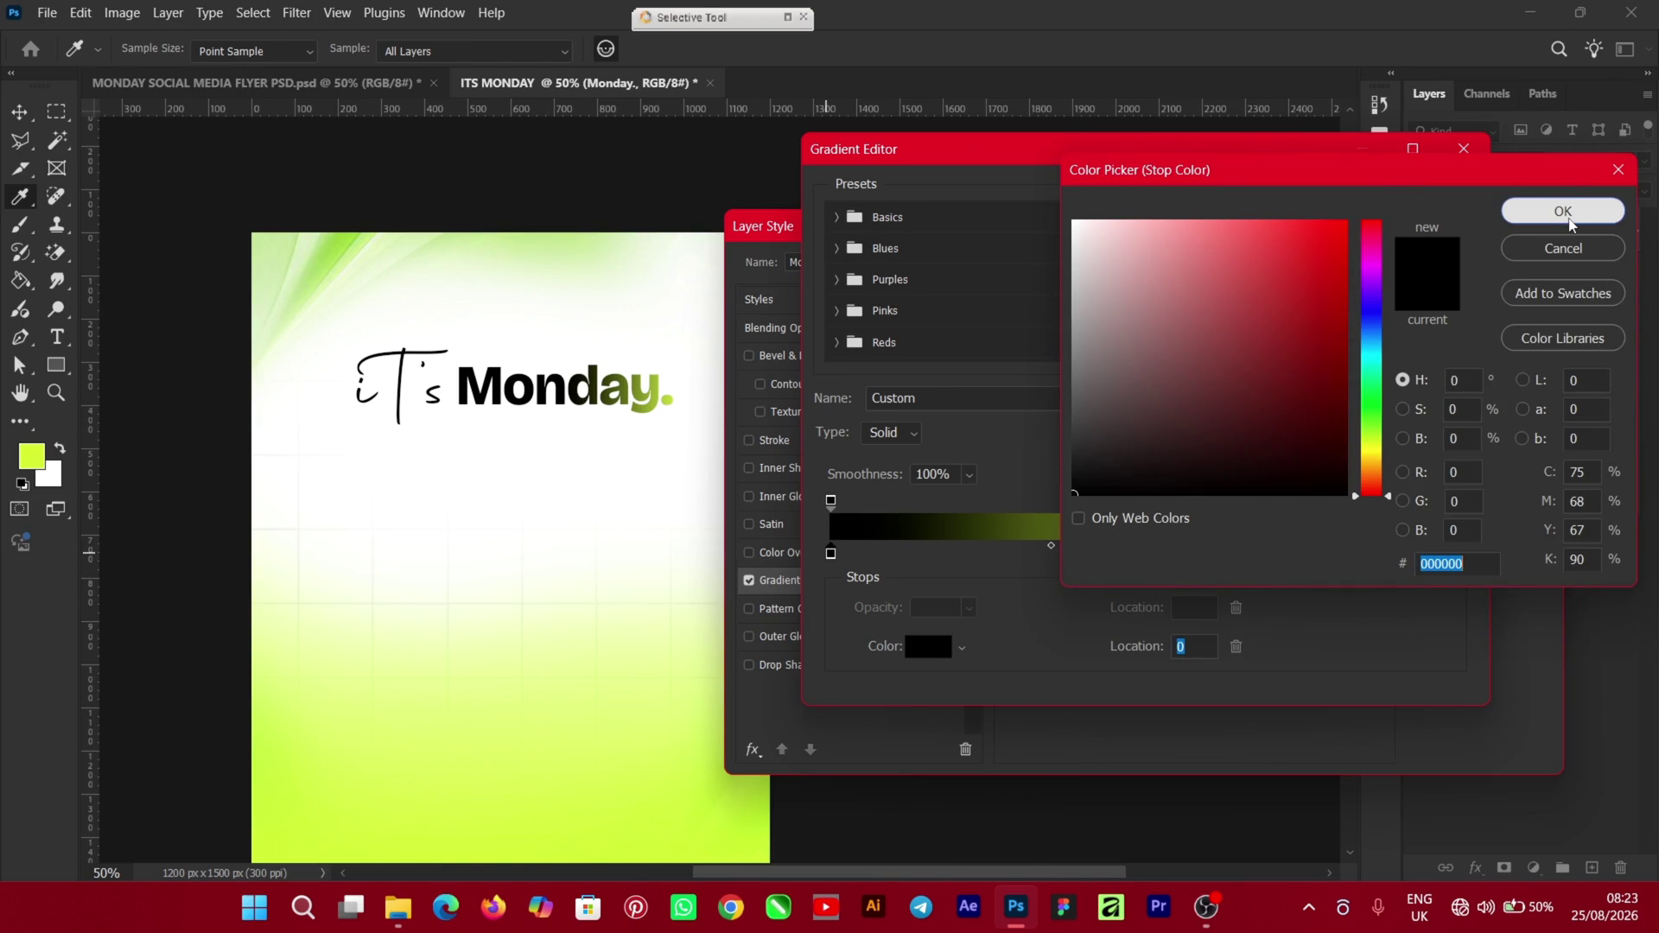
Use lime dfff40 at location 70 for the overlay gradient's second stop, apply the layer style and deselect the text
{"action": "left_click", "coordinate": [1271, 553]}
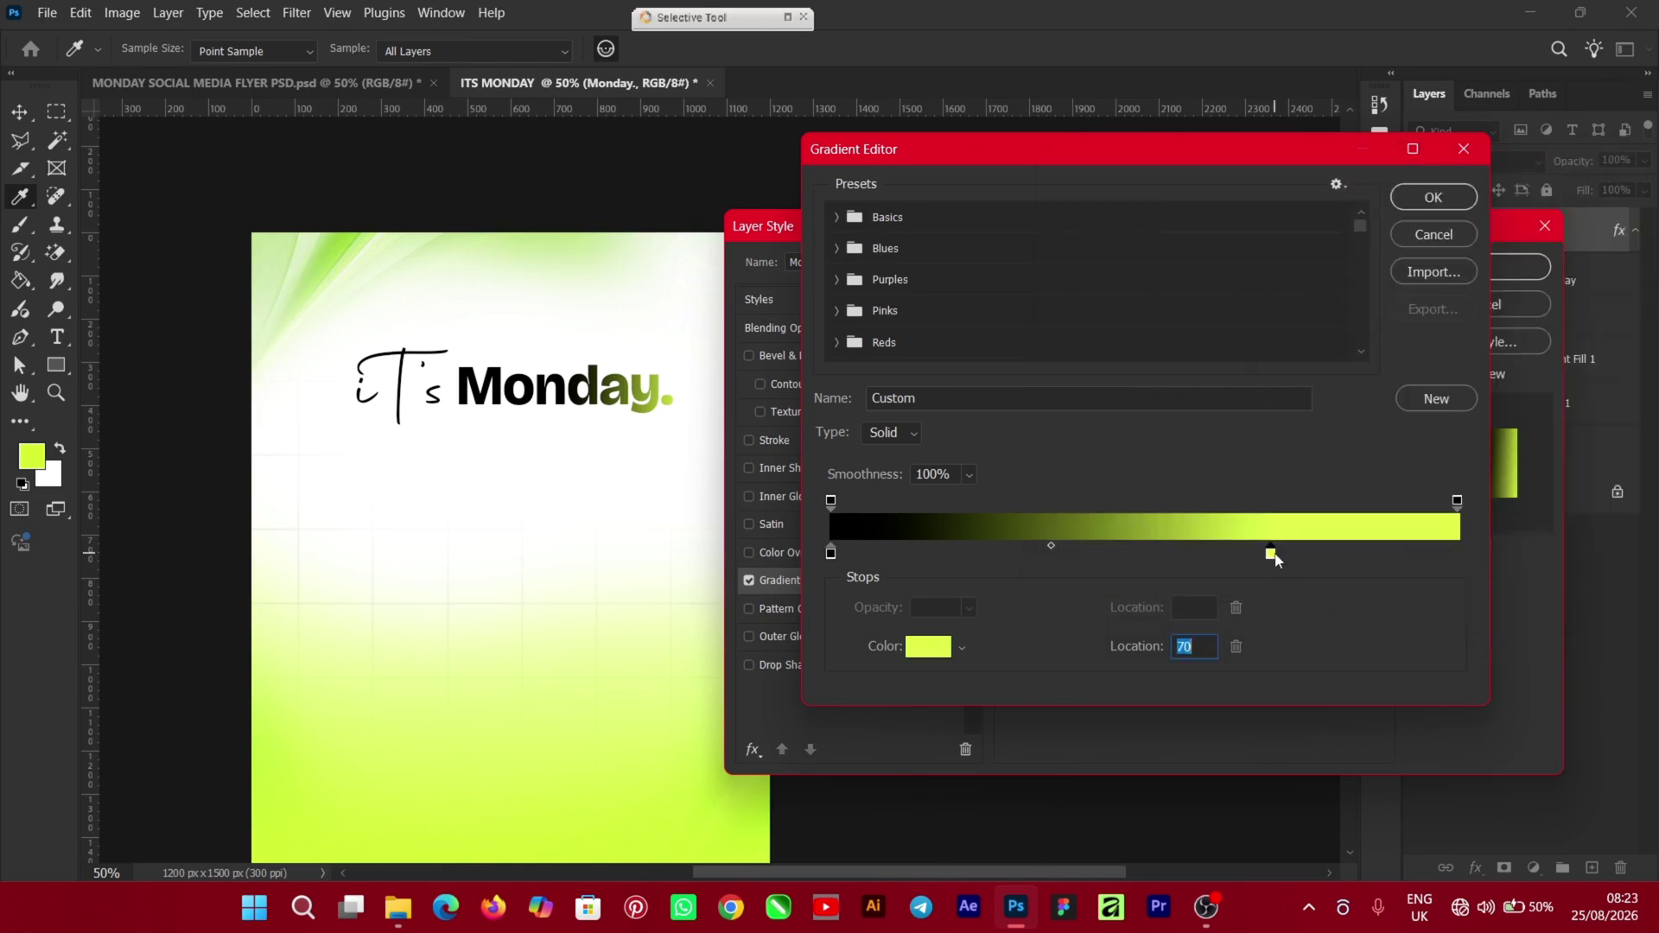
{"action": "left_click", "coordinate": [927, 648]}
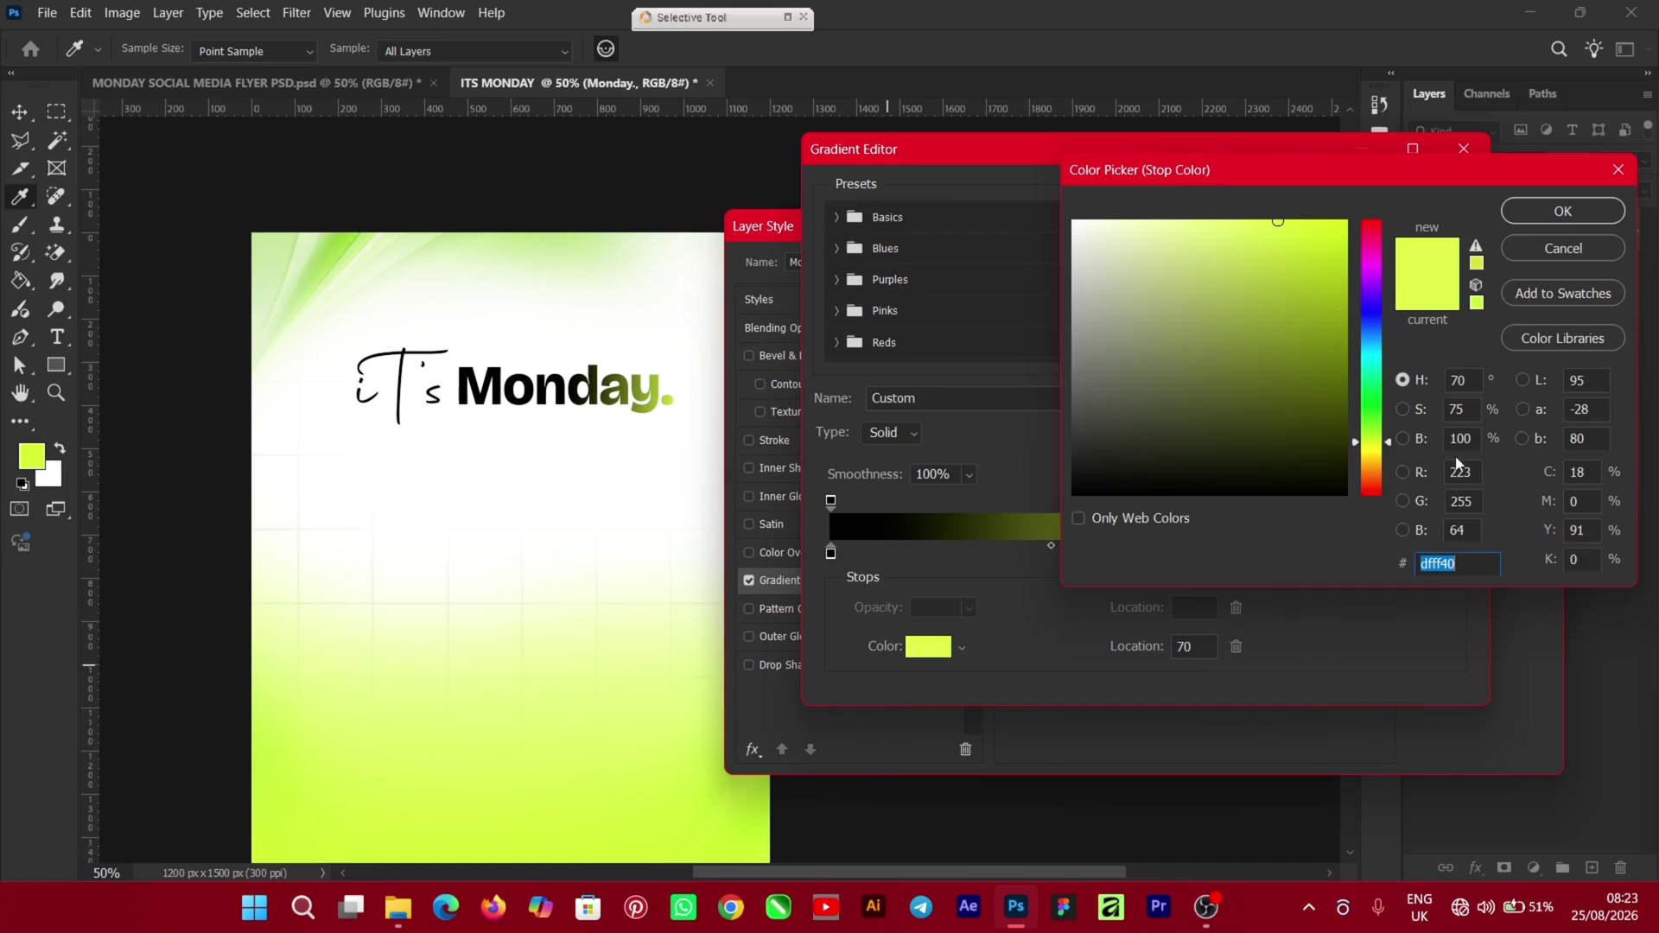
{"action": "left_click", "coordinate": [1560, 211]}
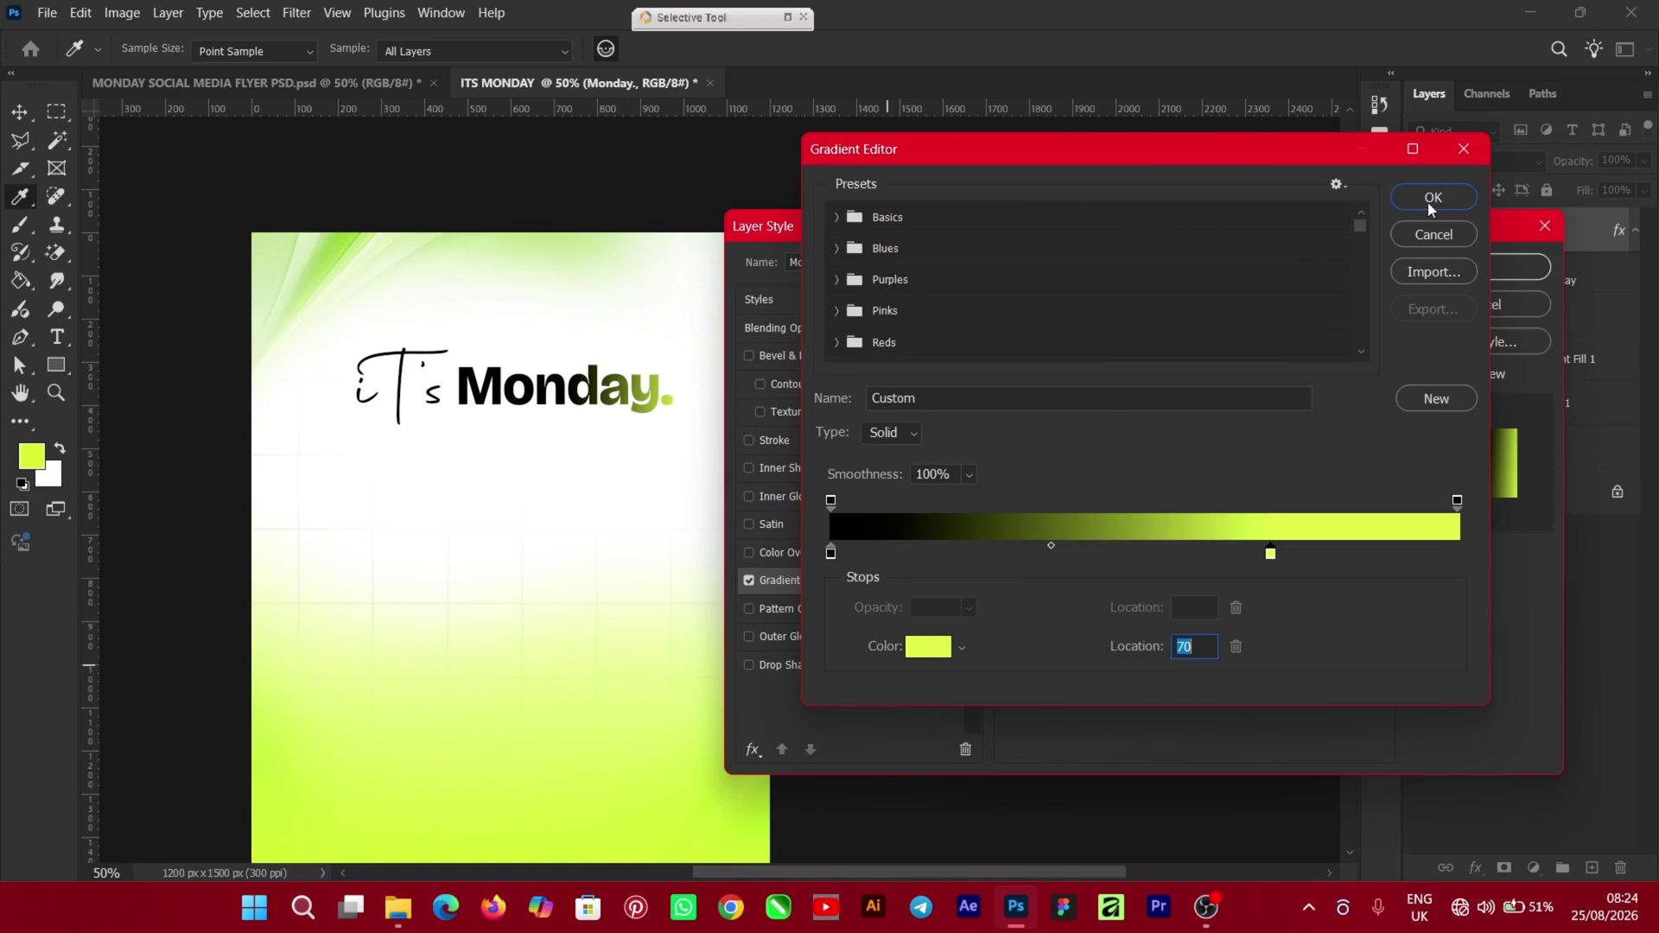
{"action": "left_click", "coordinate": [1432, 200]}
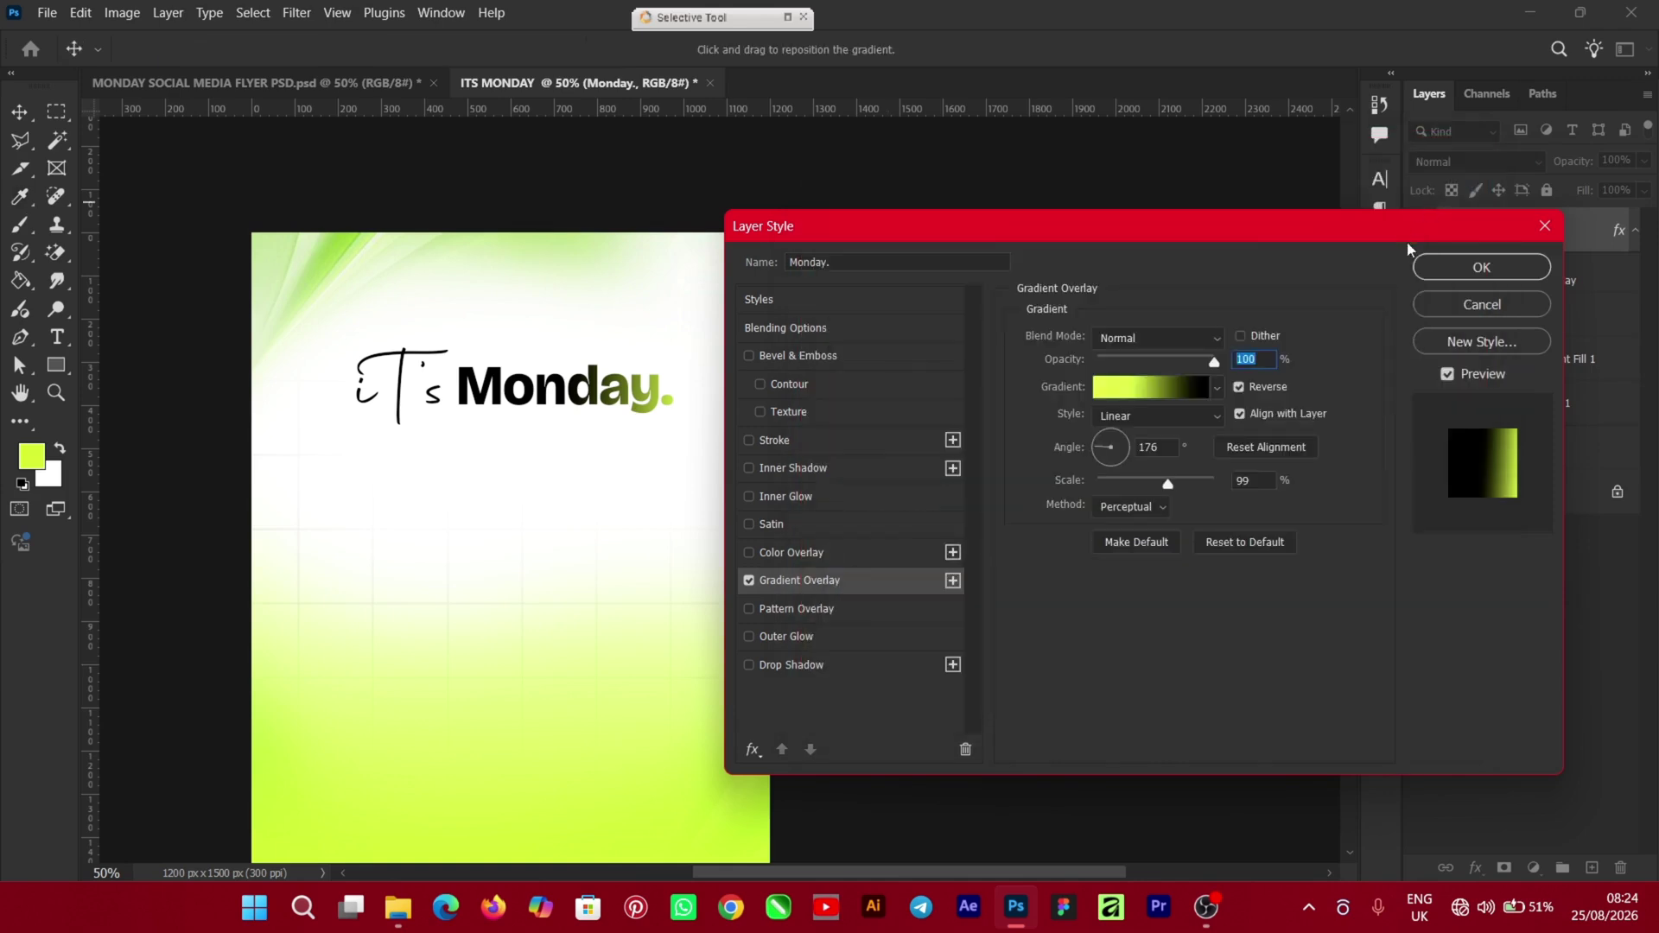
{"action": "left_click", "coordinate": [1500, 276]}
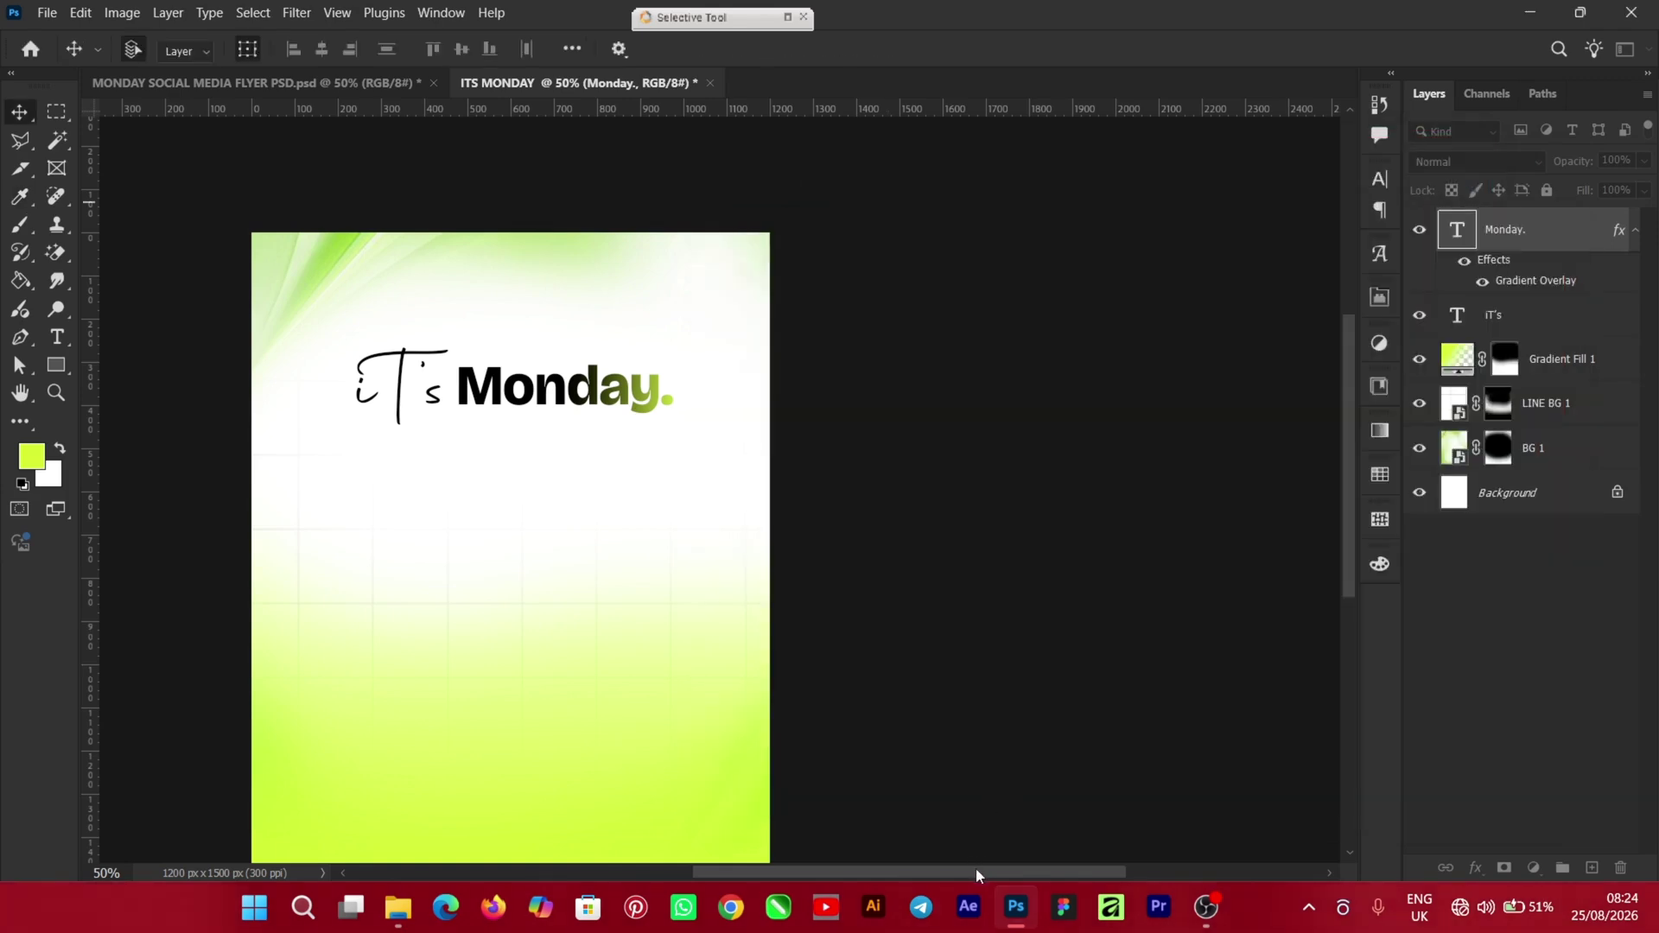
{"action": "left_click_drag", "start_coordinate": [951, 868], "coordinate": [895, 870]}
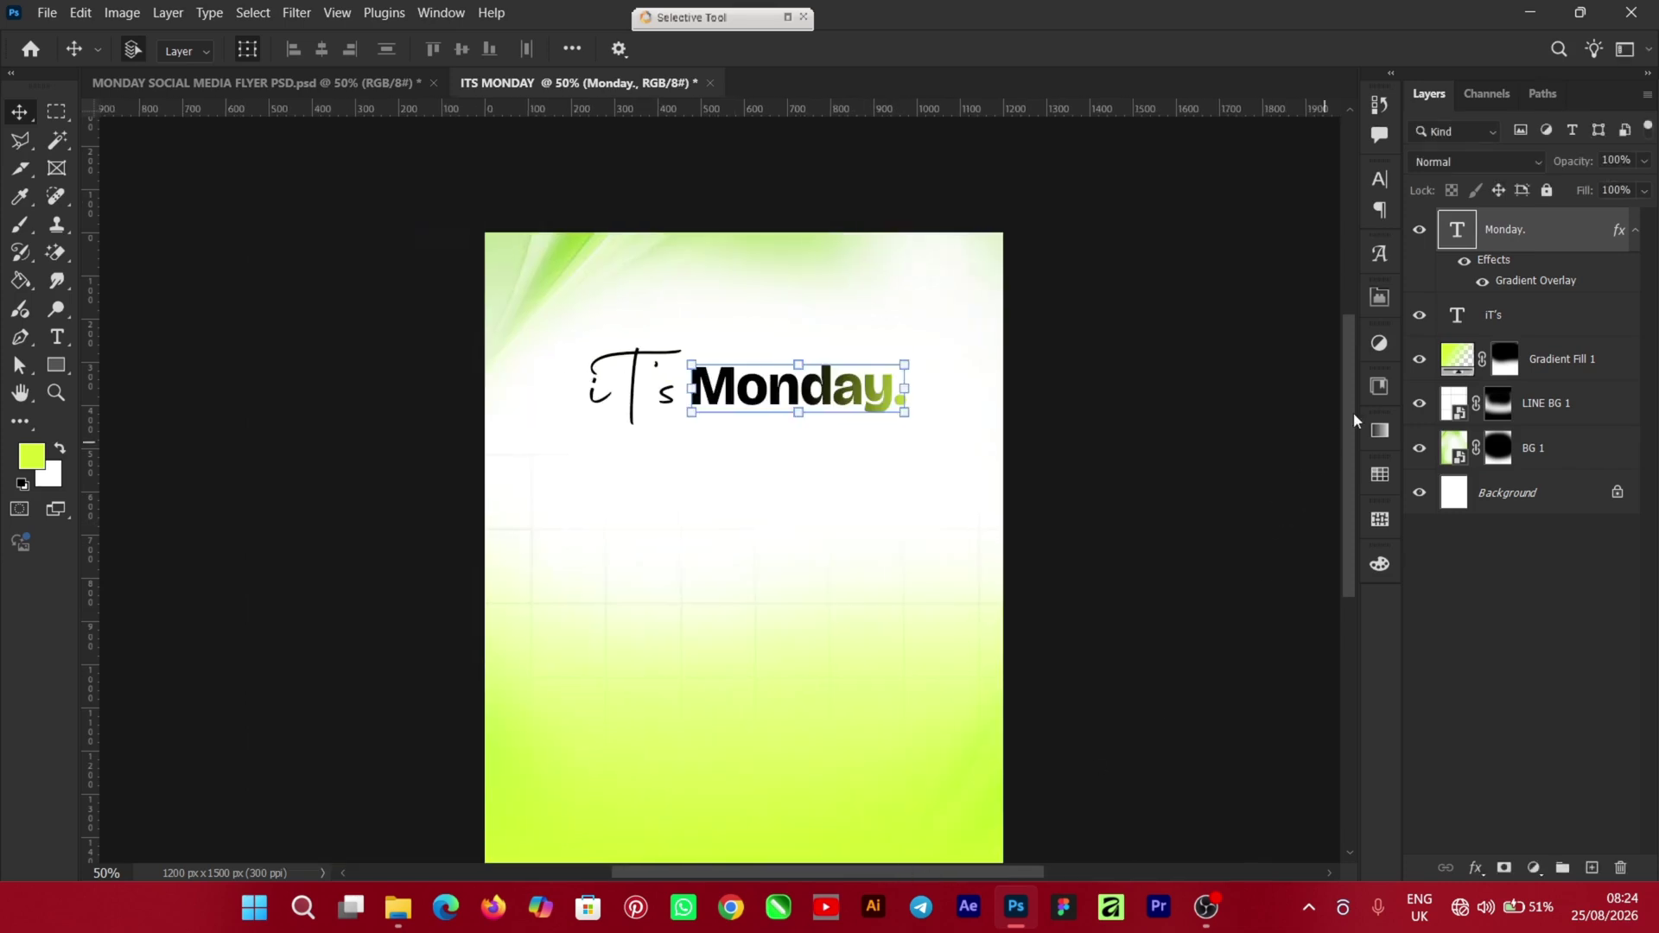
{"action": "mouse_move", "coordinate": [1353, 420]}
{"action": "left_mouse_down"}
{"action": "mouse_move", "coordinate": [1349, 444]}
{"action": "mouse_move", "coordinate": [1350, 430]}
{"action": "left_mouse_up"}
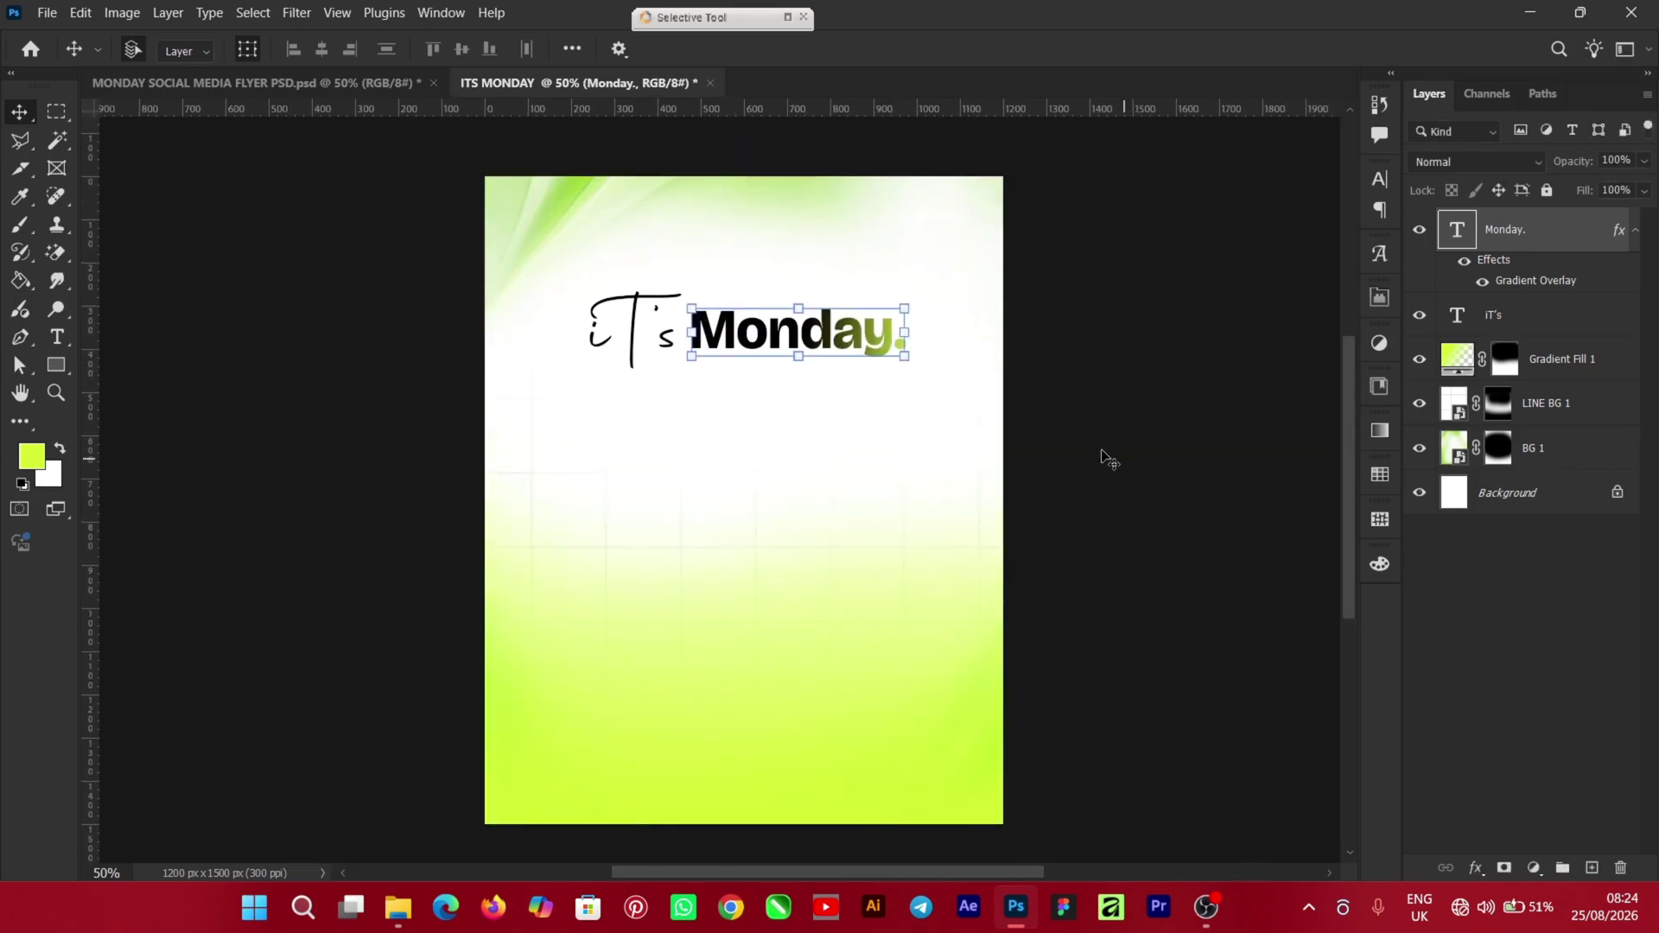
{"action": "left_click", "coordinate": [1206, 426]}
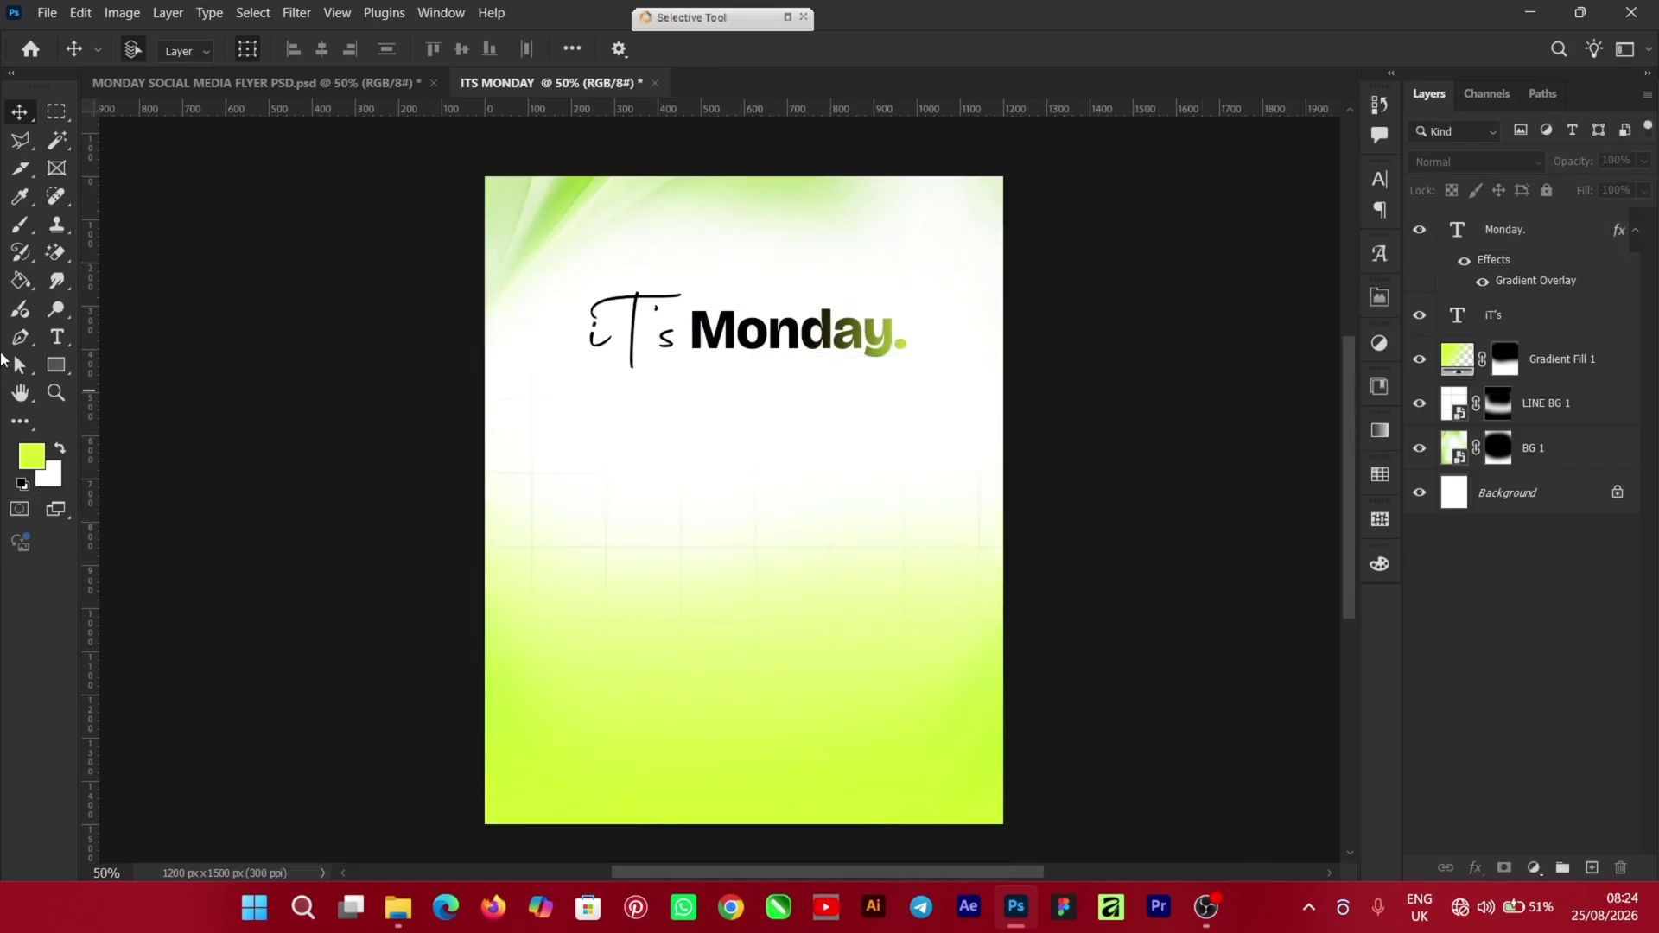
Draw a rectangle about 573 × 111 px below the "Monday." headline and fill it with black
{"action": "left_click", "coordinate": [57, 364]}
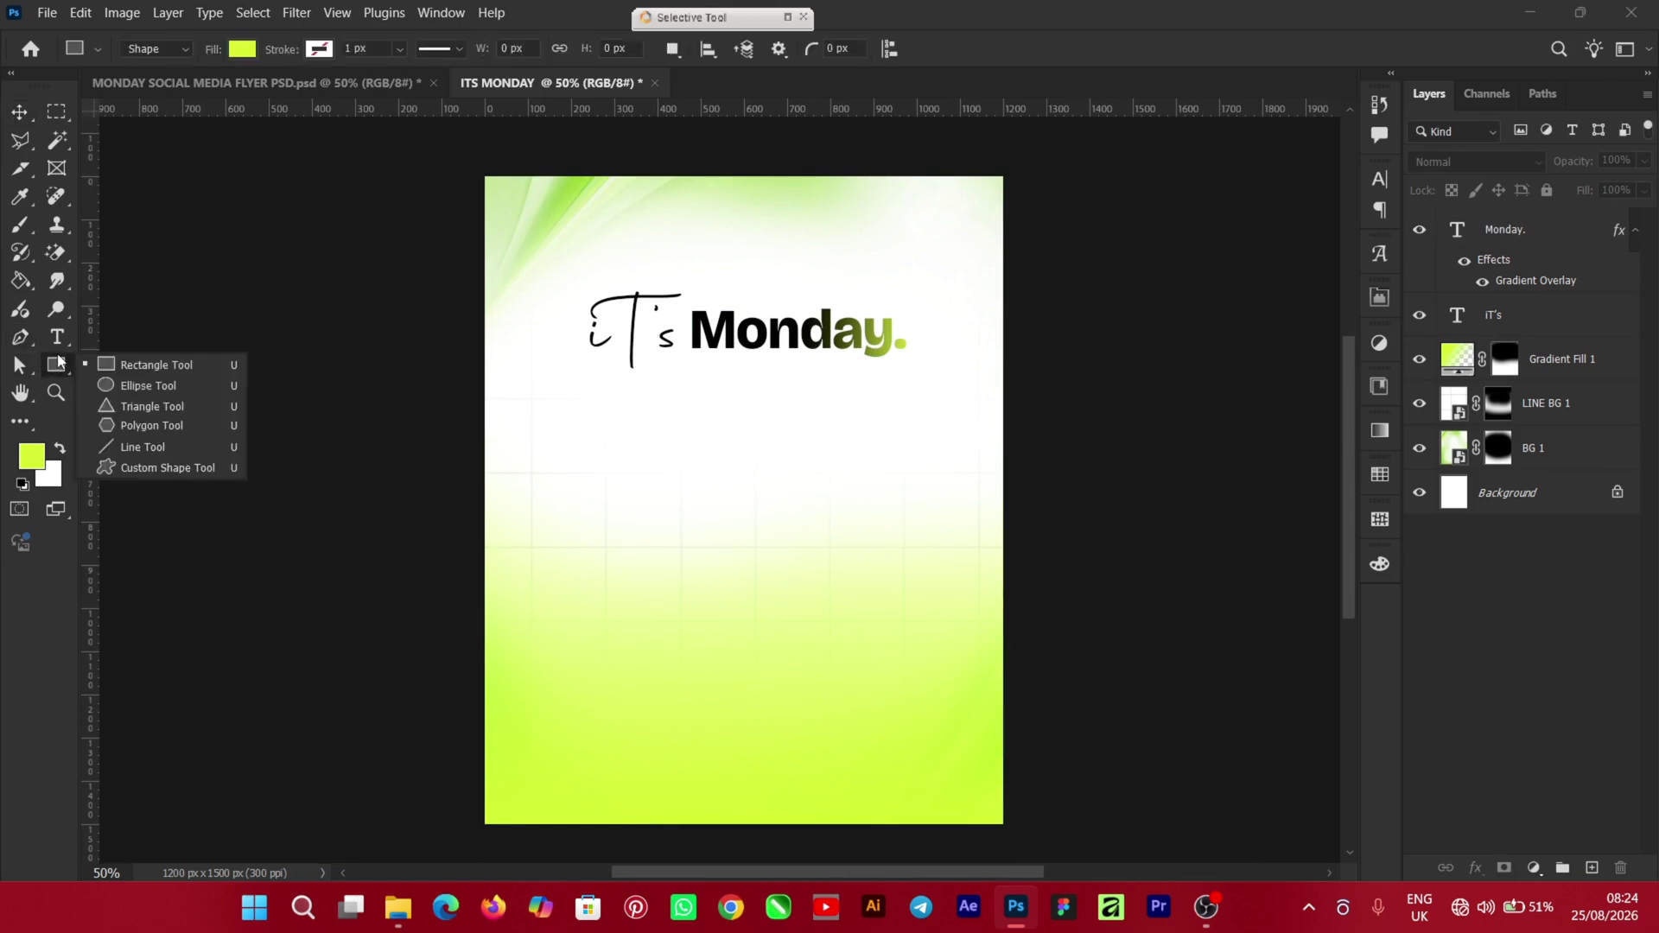
{"action": "left_click", "coordinate": [123, 365]}
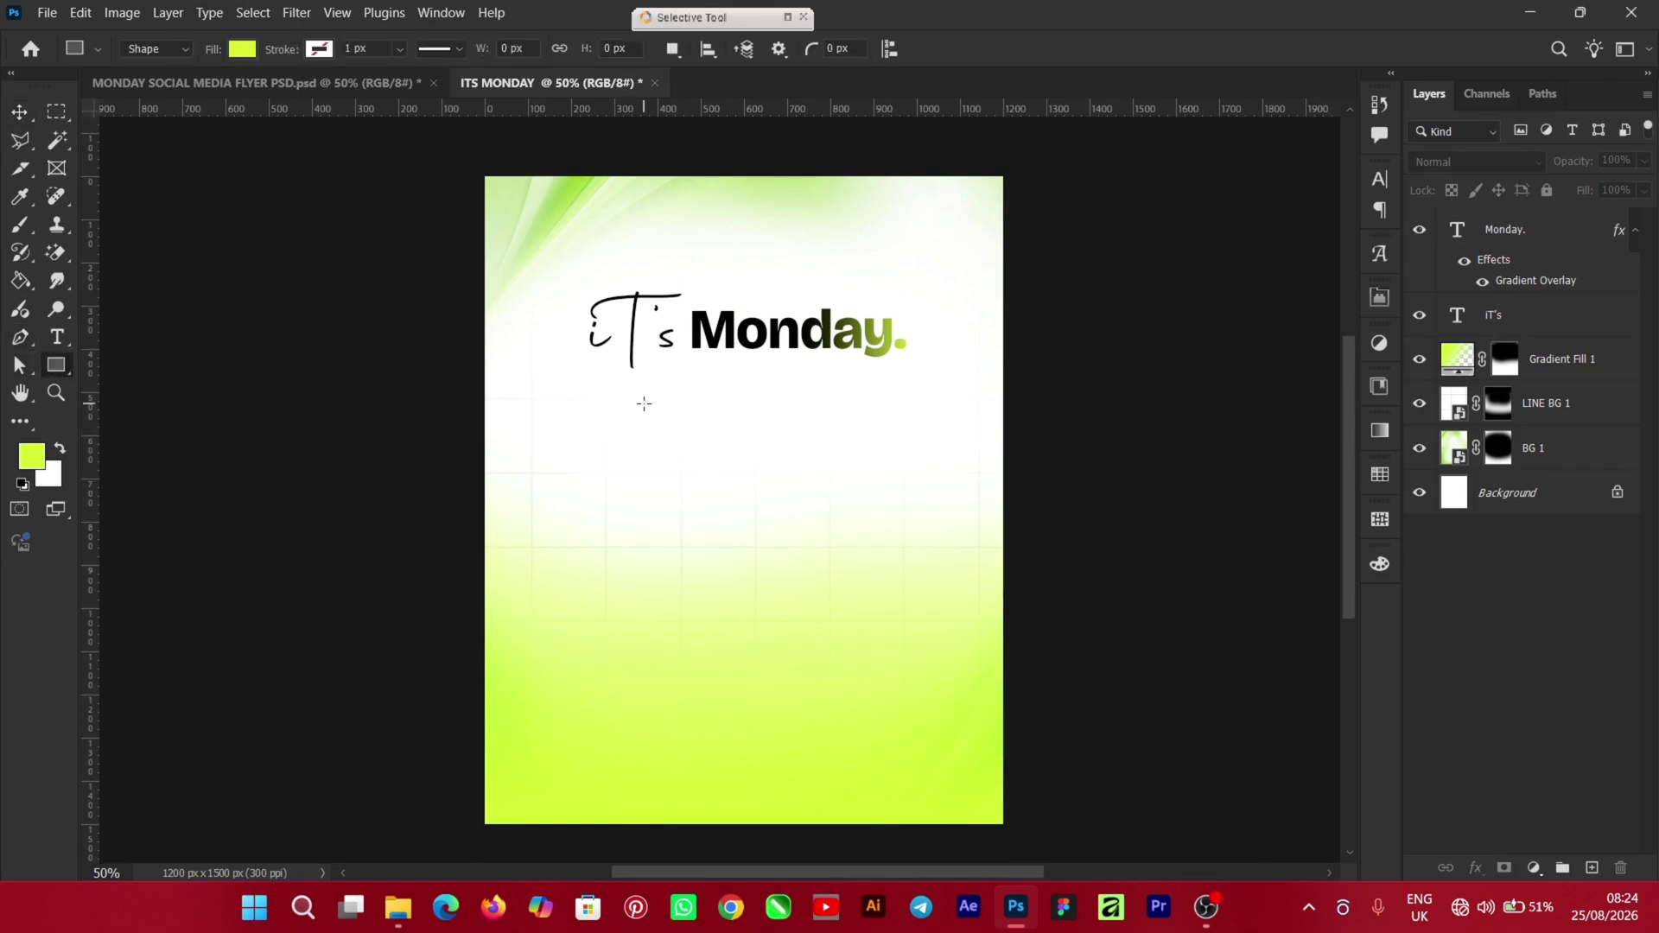
{"action": "left_click_drag", "start_coordinate": [643, 387], "coordinate": [890, 434]}
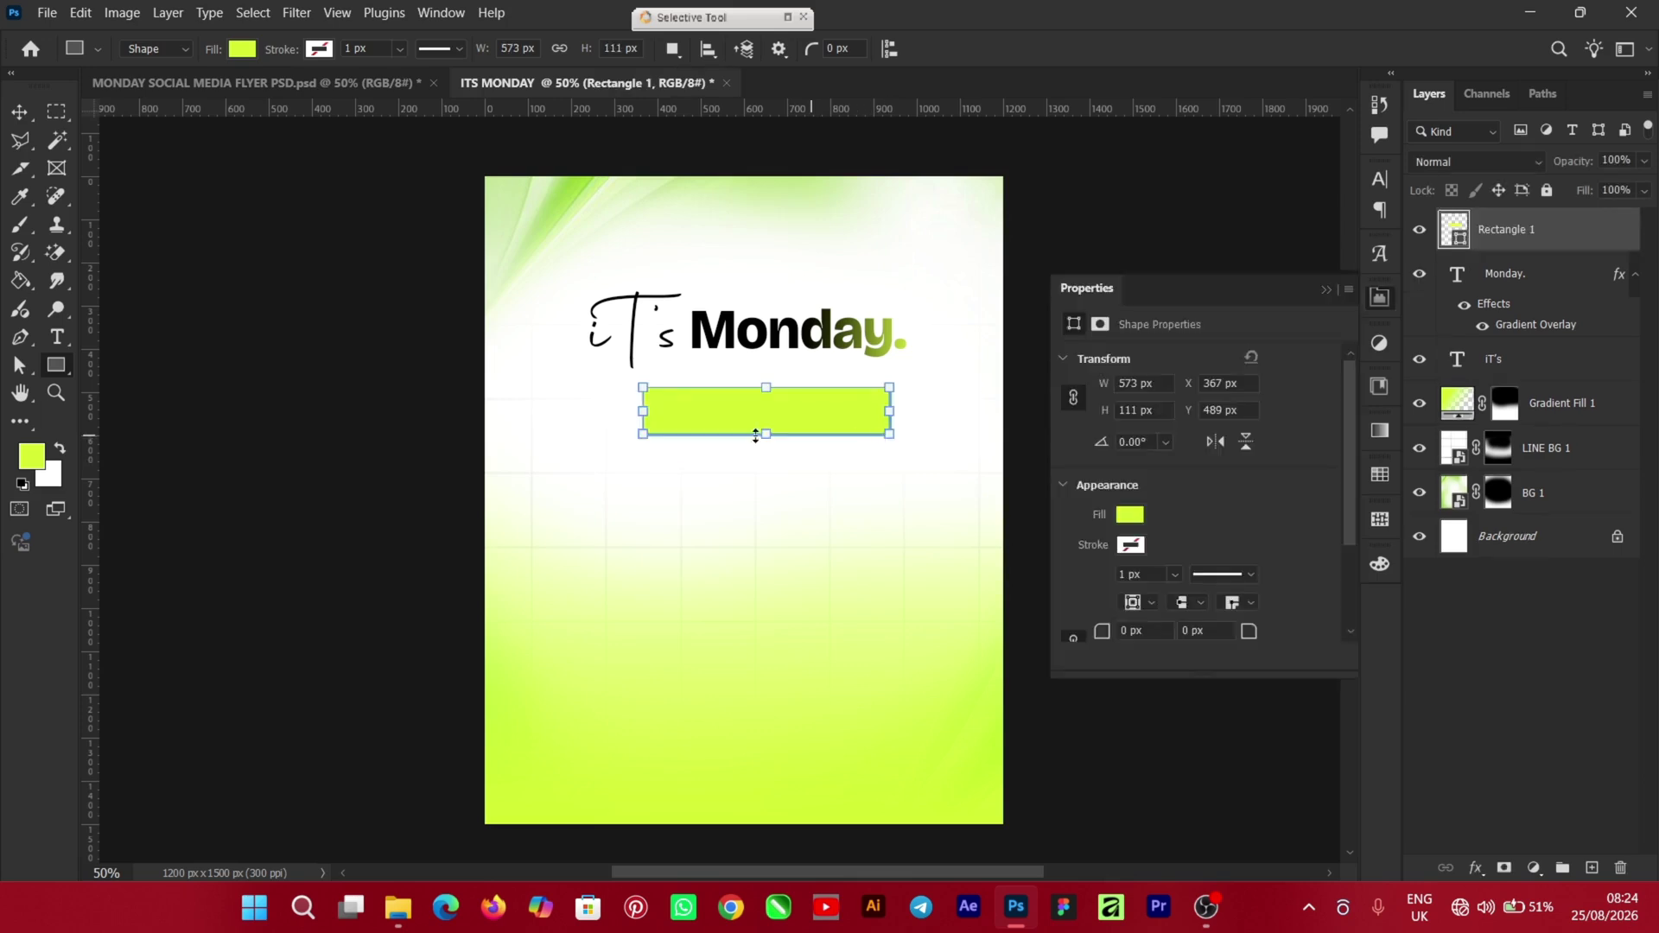
{"action": "left_click", "coordinate": [19, 111]}
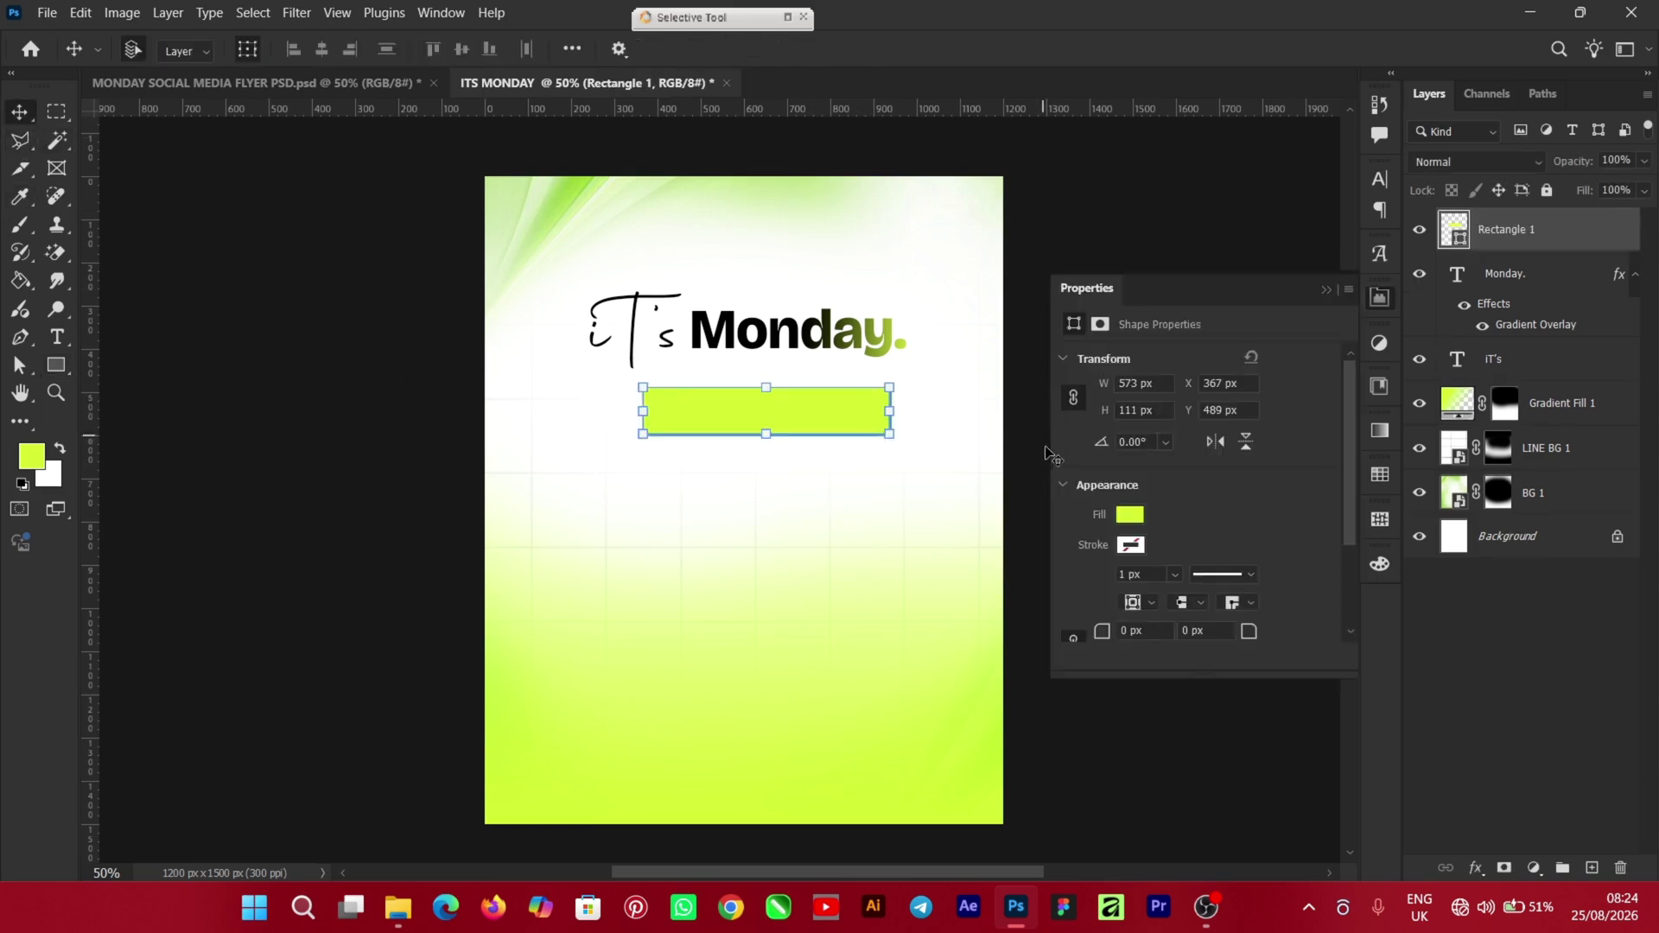
{"action": "left_click", "coordinate": [1131, 517]}
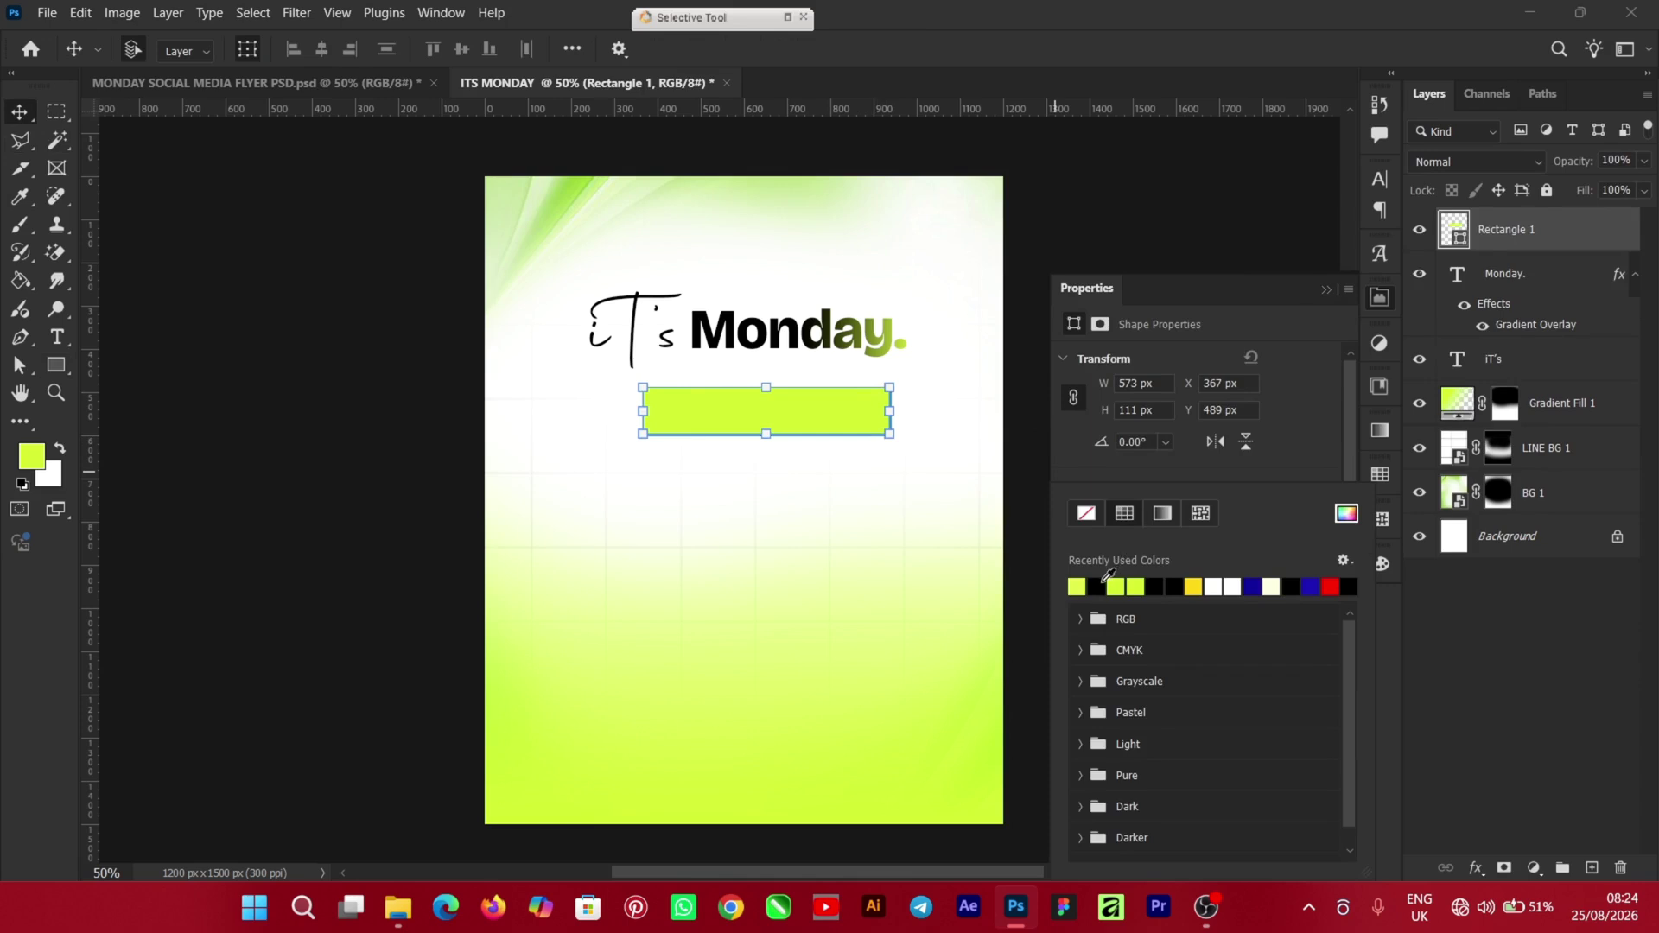
{"action": "left_click", "coordinate": [1097, 585]}
Round all corners of the black rectangle to 34 px and move it up to align with the right end of "Monday."
{"action": "key", "text": "ctrl+plus"}
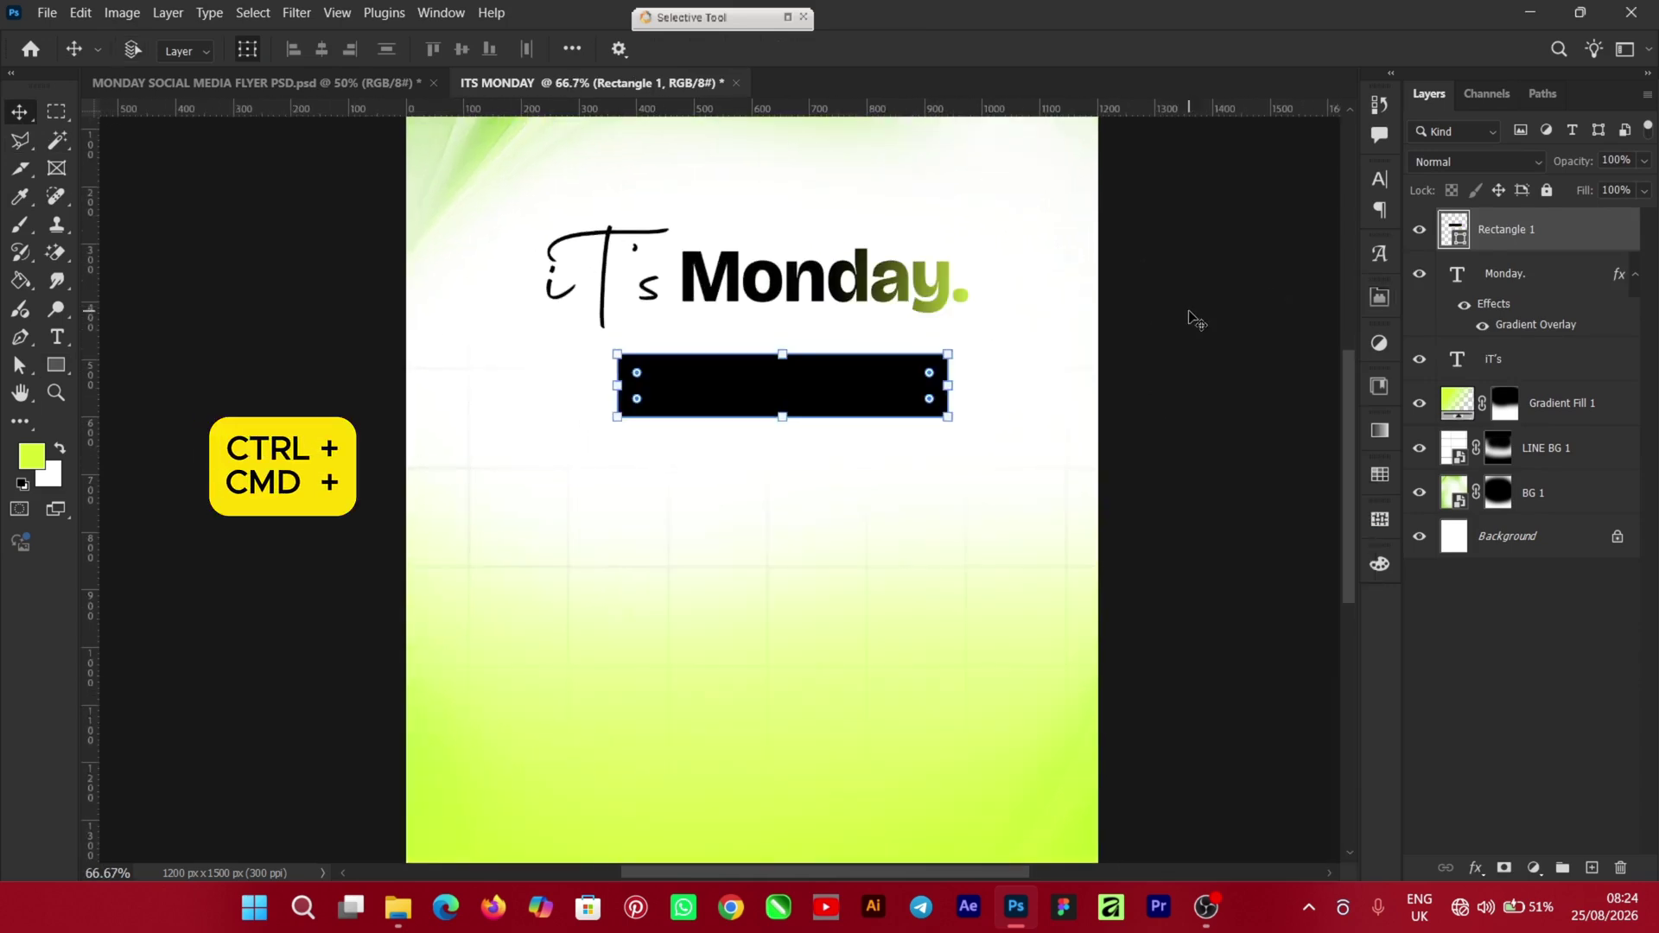
{"action": "left_click", "coordinate": [1376, 301]}
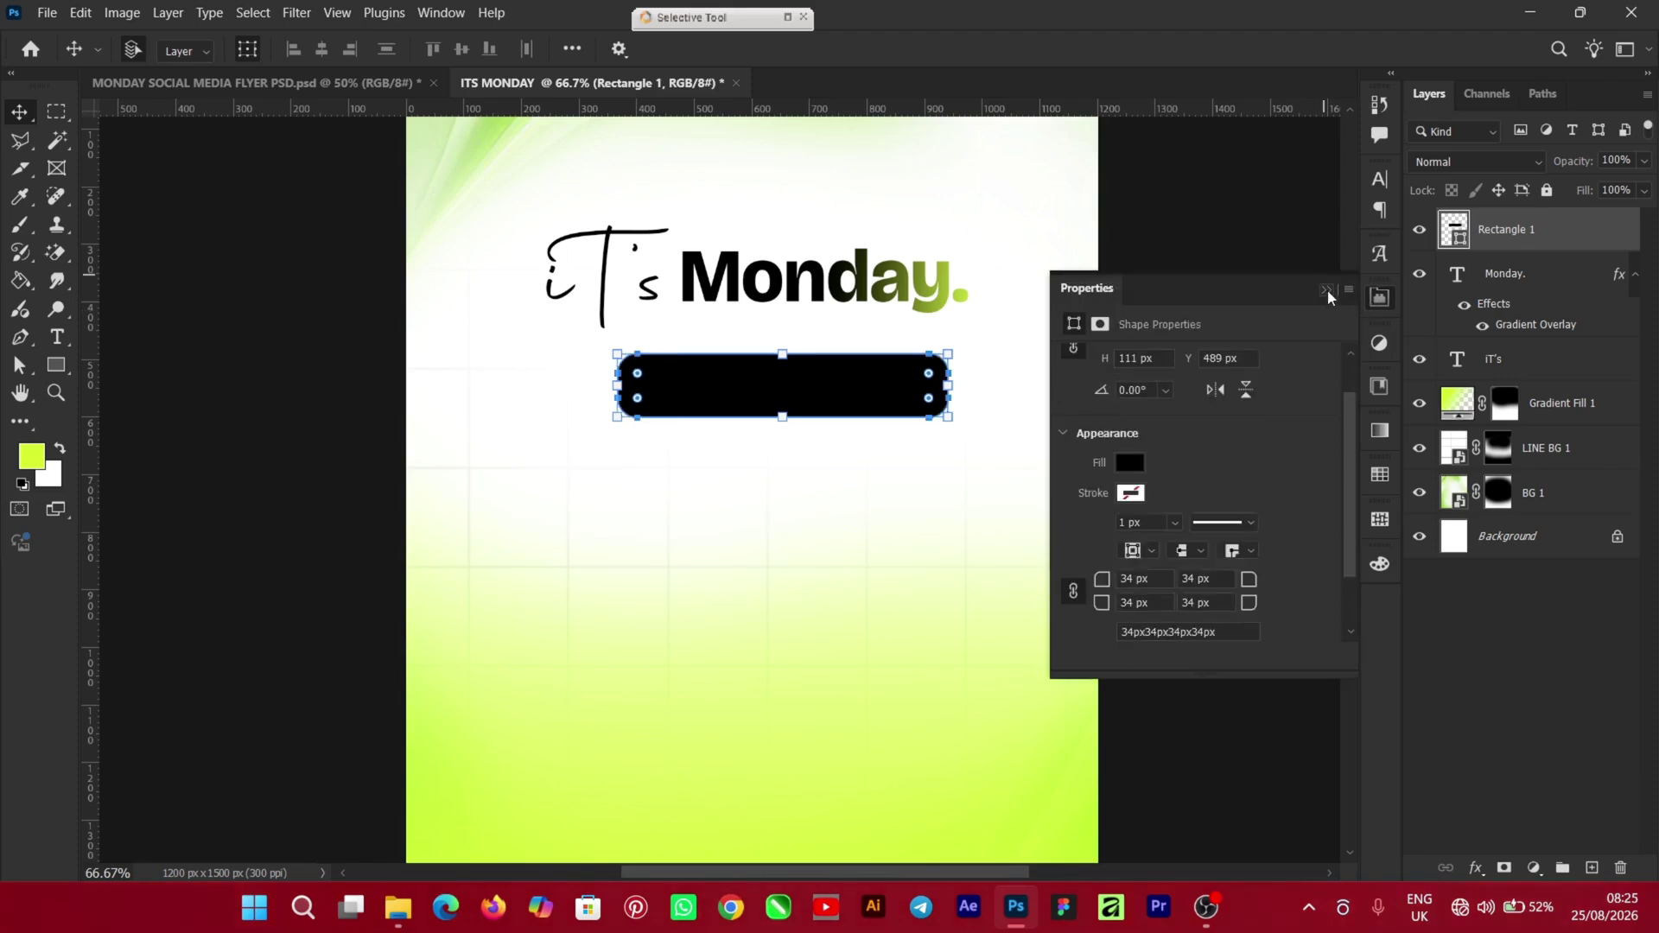
{"action": "left_click", "coordinate": [1327, 292]}
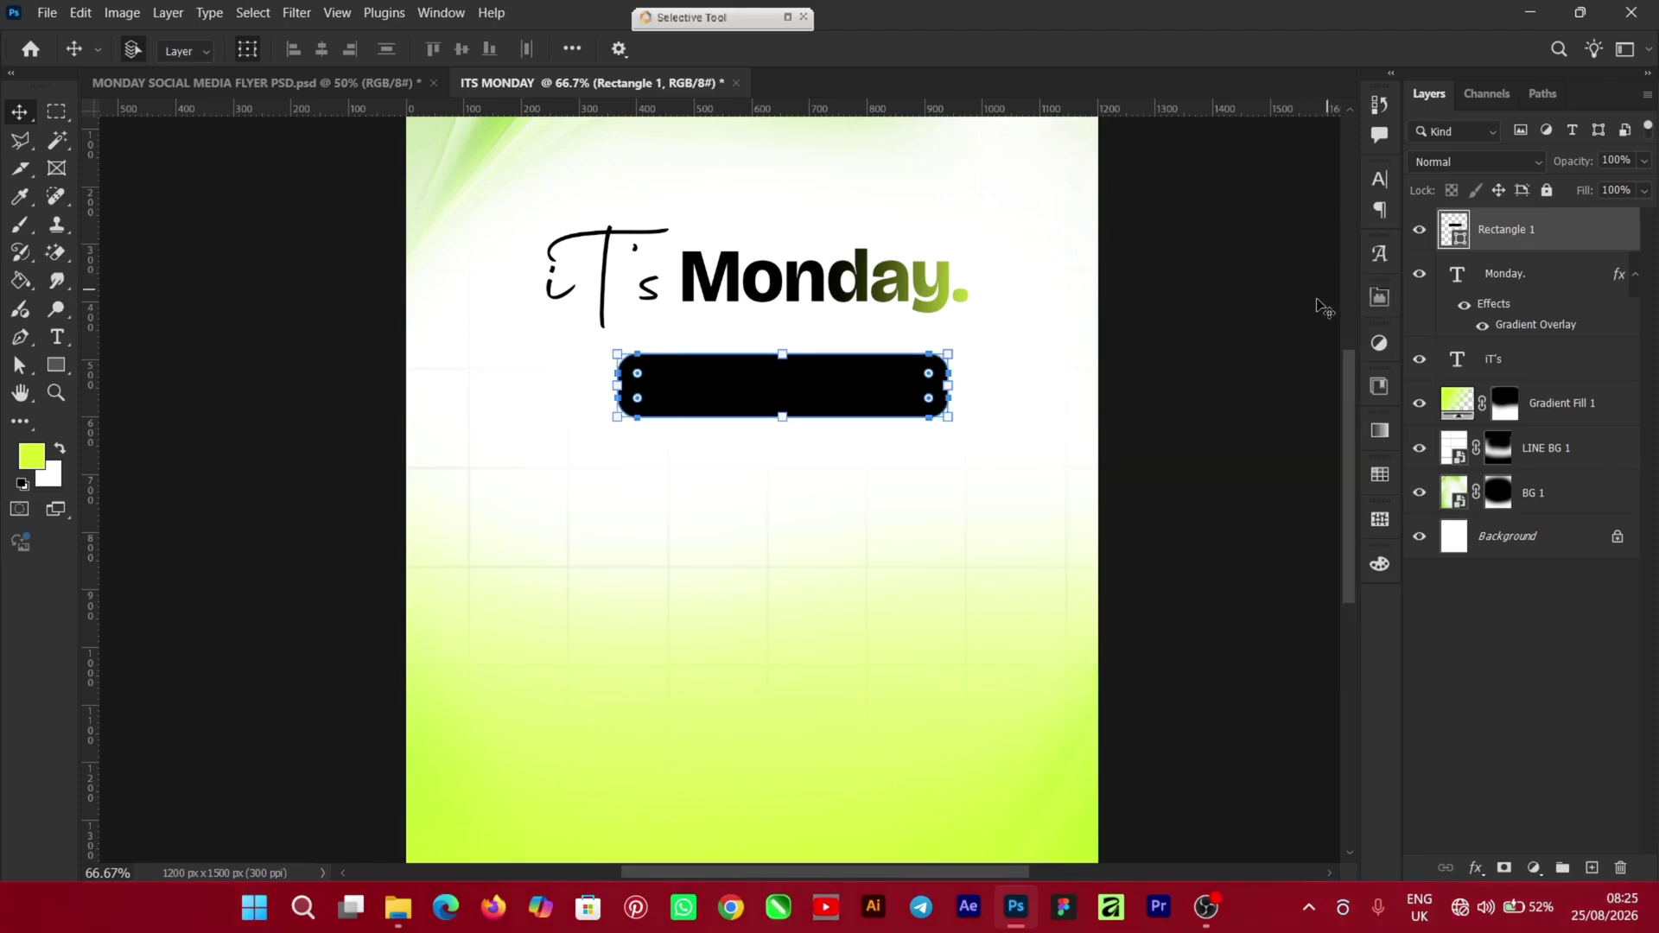
{"action": "left_click", "coordinate": [1206, 454]}
{"action": "left_click_drag", "start_coordinate": [776, 402], "coordinate": [796, 370]}
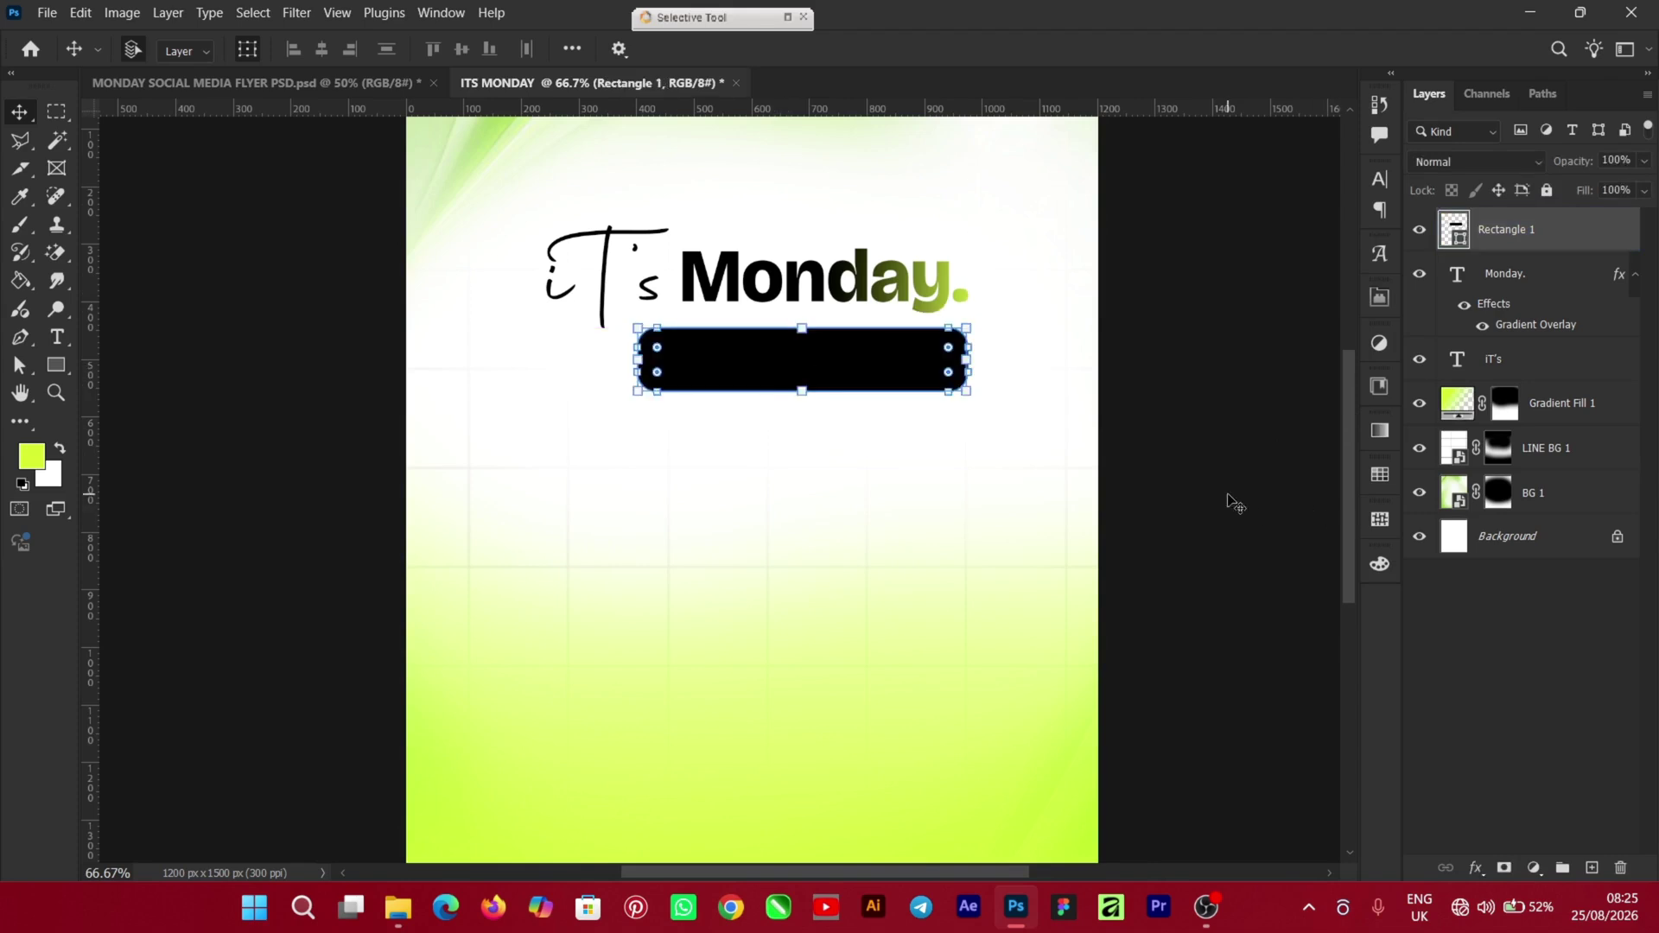
{"action": "left_click", "coordinate": [1228, 496]}
Add the two-line 10 pt text "Time to reset, refocus, / anmd rise above yesterday." in Bricolage Grotesque below the black bar
{"action": "left_click", "coordinate": [54, 342]}
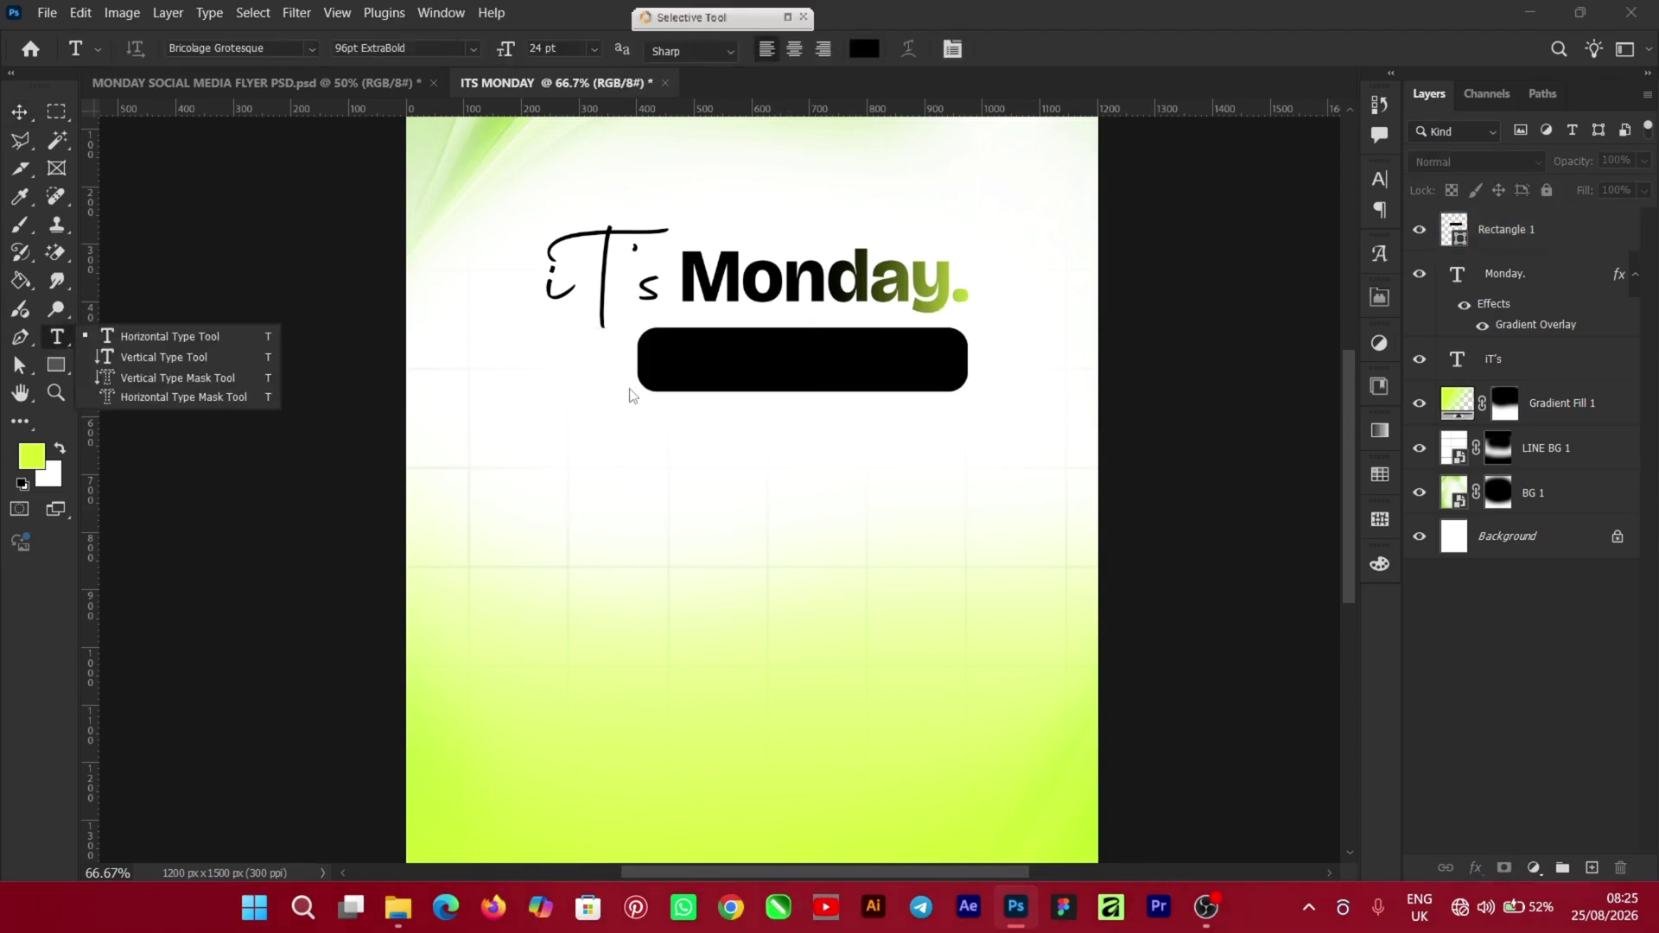
{"action": "left_click", "coordinate": [645, 485]}
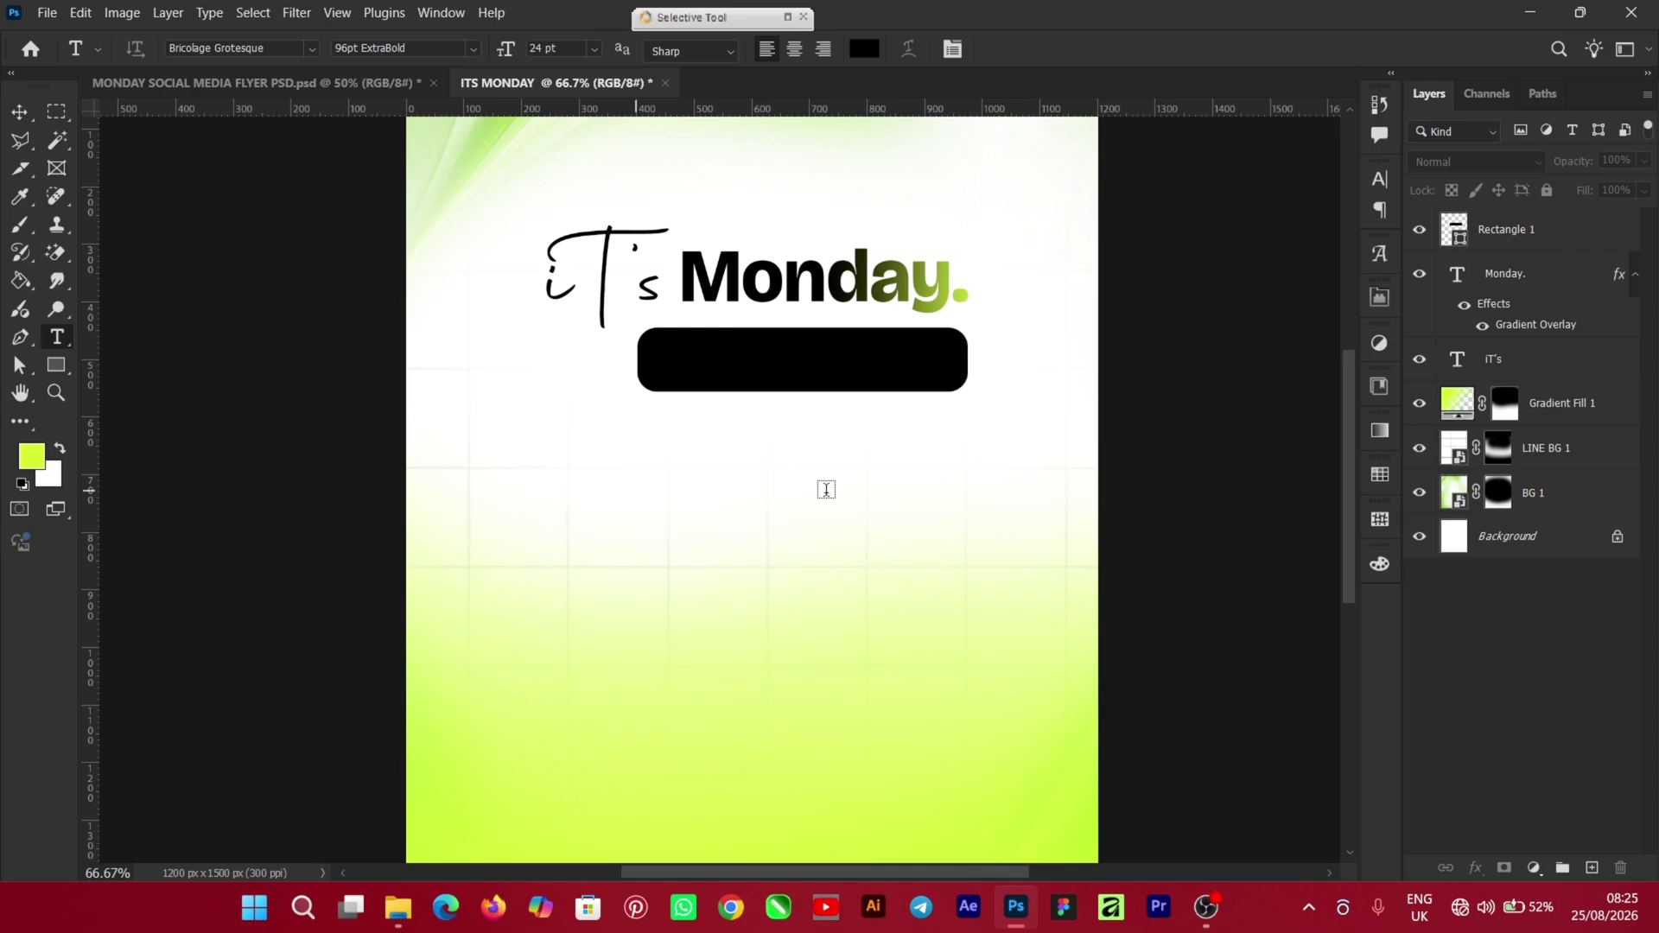
{"action": "left_click", "coordinate": [645, 488]}
{"action": "type", "text": "Time to reset, refocus,"}
{"action": "key", "text": "Return"}
{"action": "type", "text": "anmd rise above yesterday."}
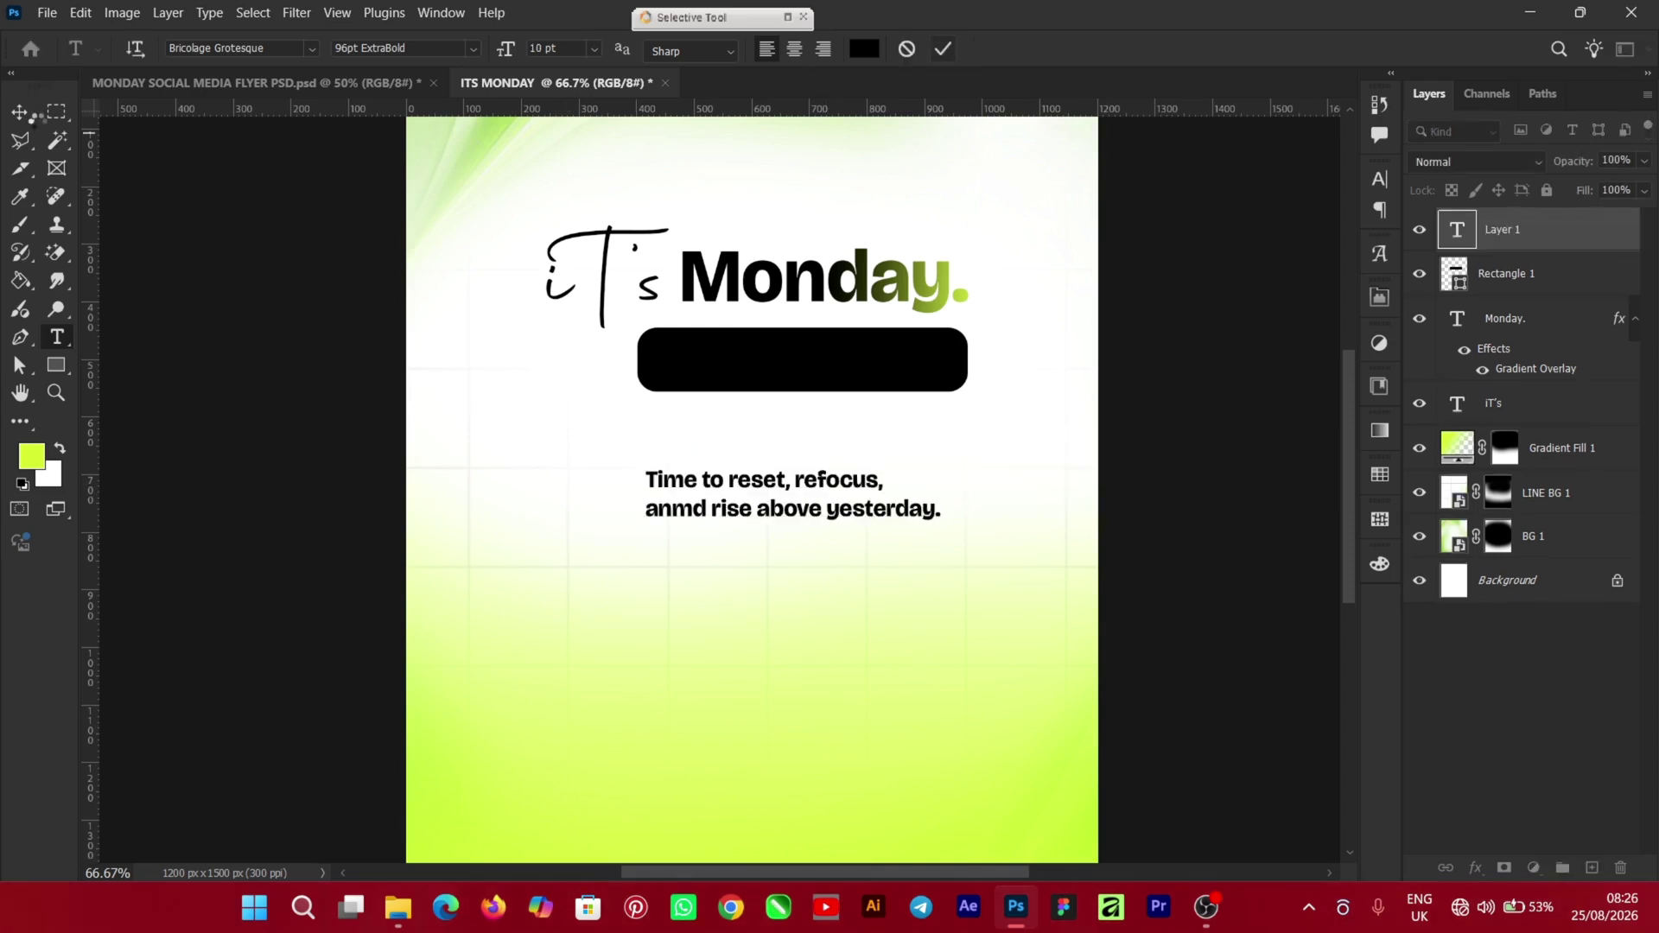
{"action": "left_click", "coordinate": [19, 113]}
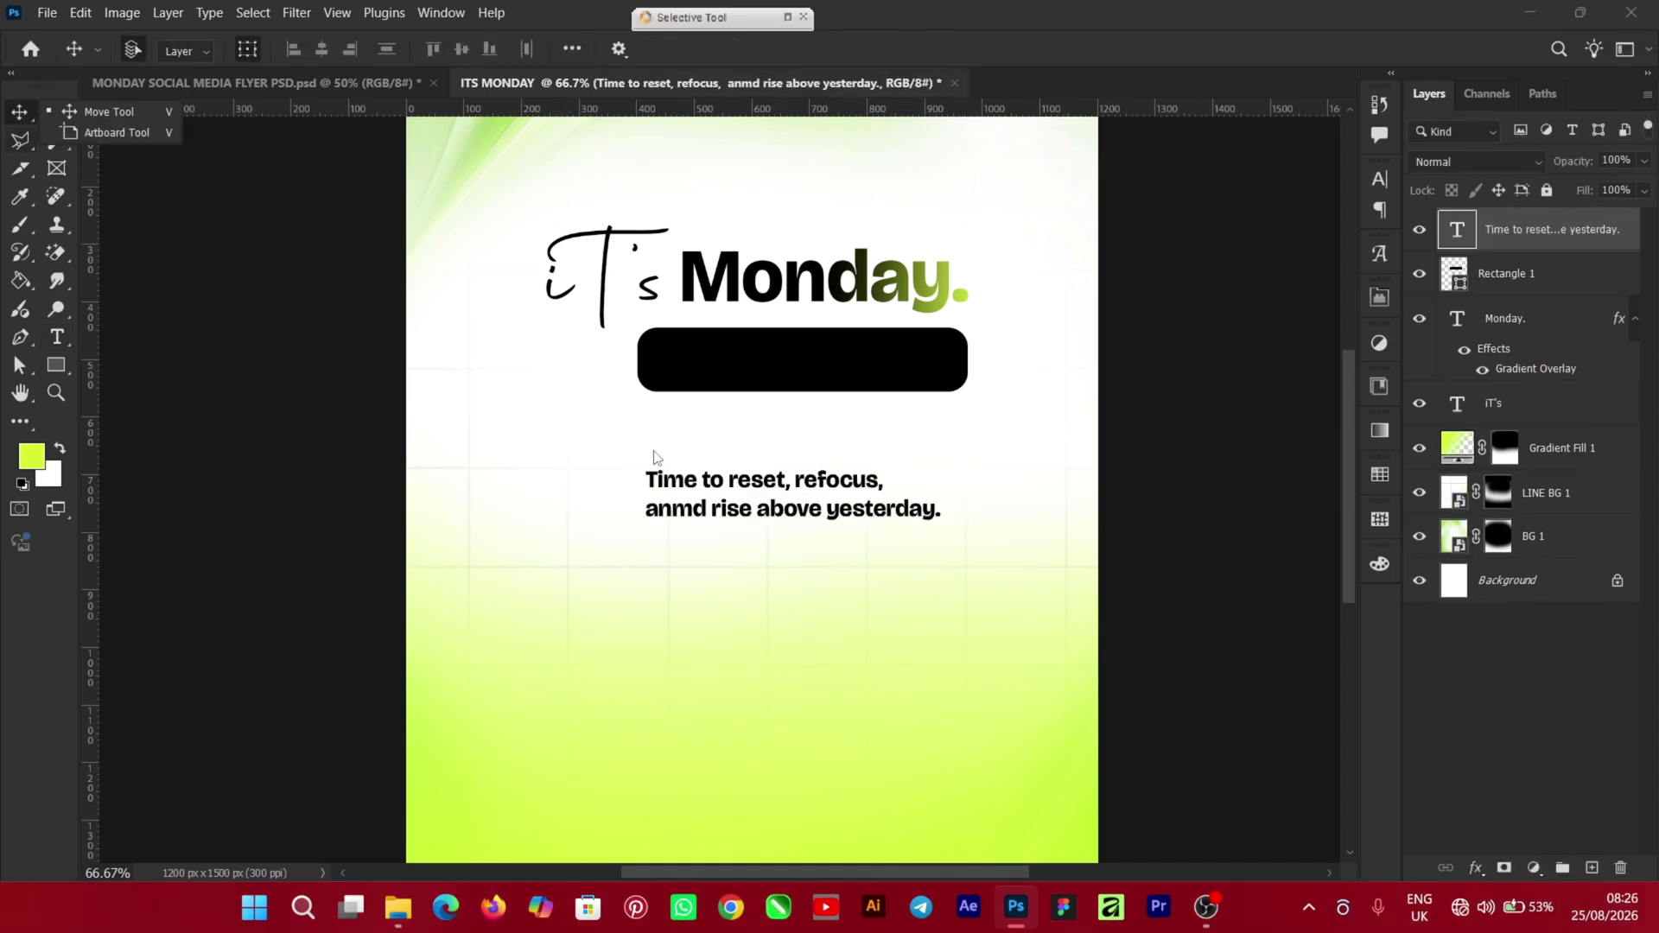
Centre-align the tagline text and format it in Medium weight with white ffffff
{"action": "double_click", "coordinate": [764, 492]}
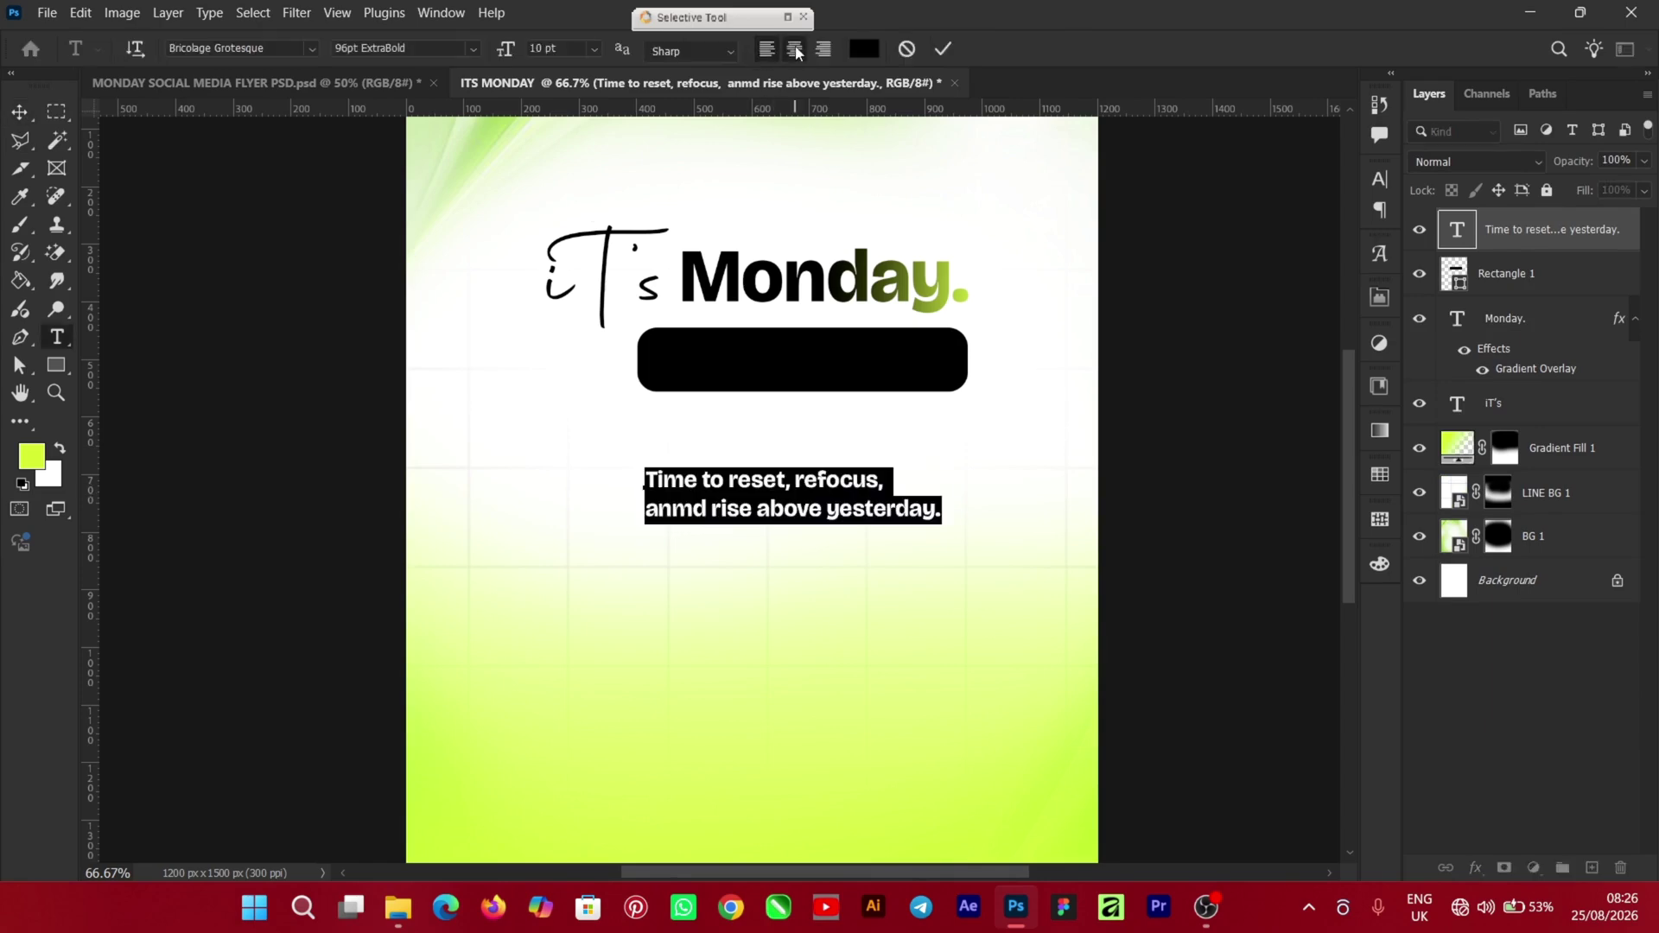
{"action": "left_click", "coordinate": [795, 49]}
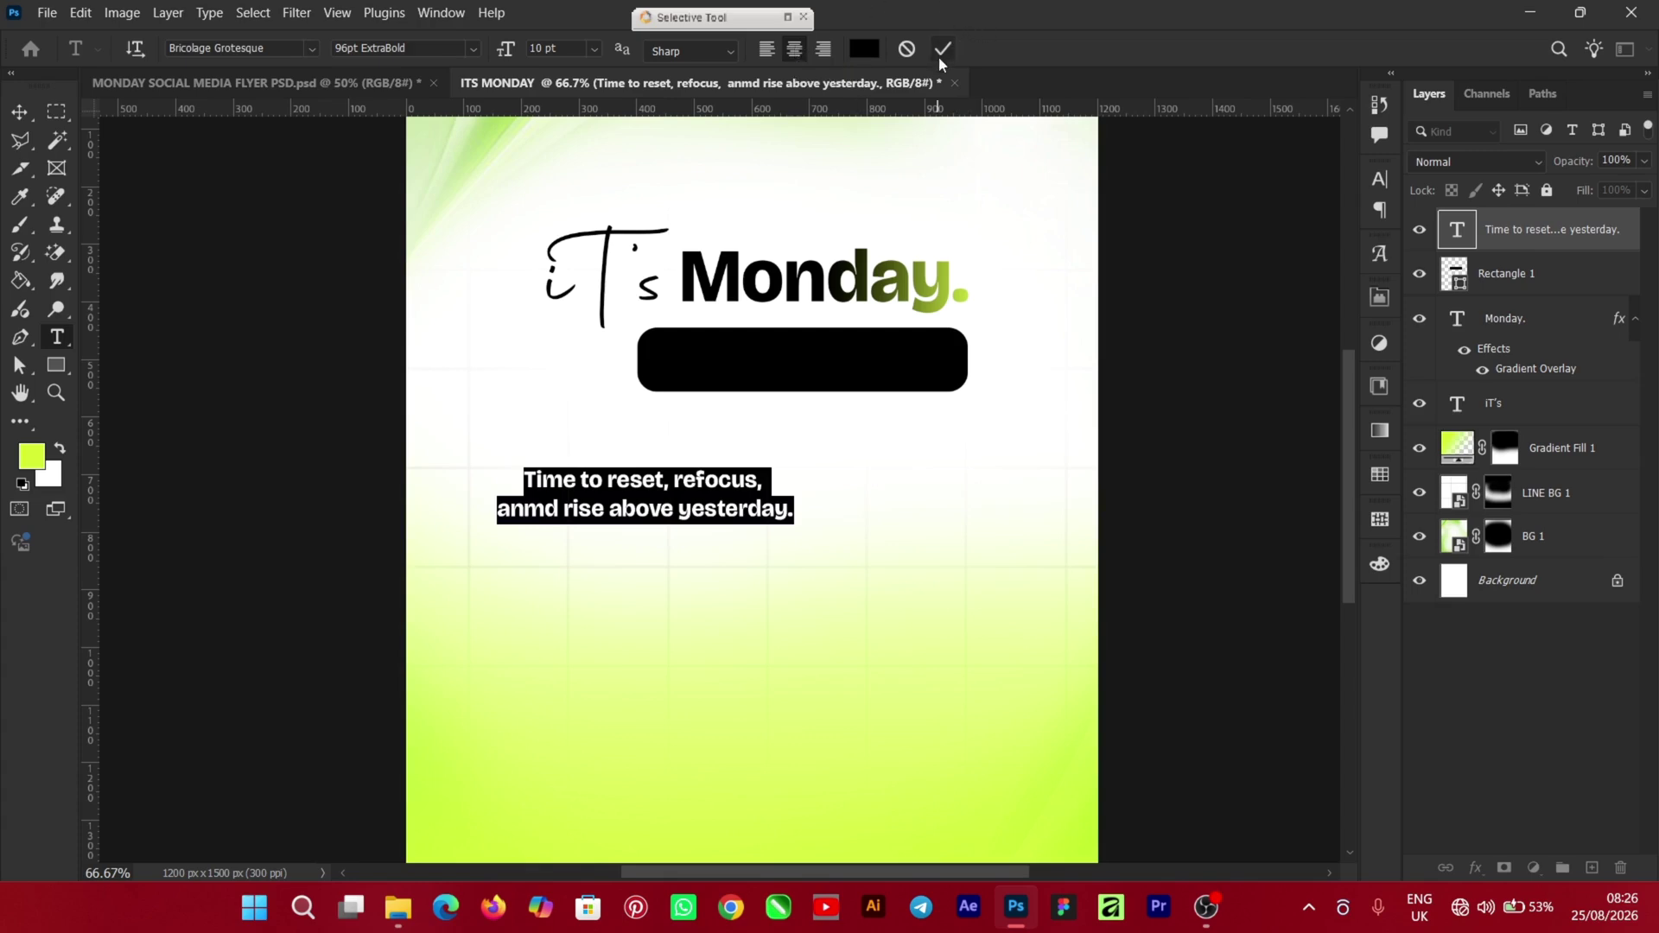
{"action": "key", "text": "ctrl+Return"}
{"action": "key", "text": "v"}
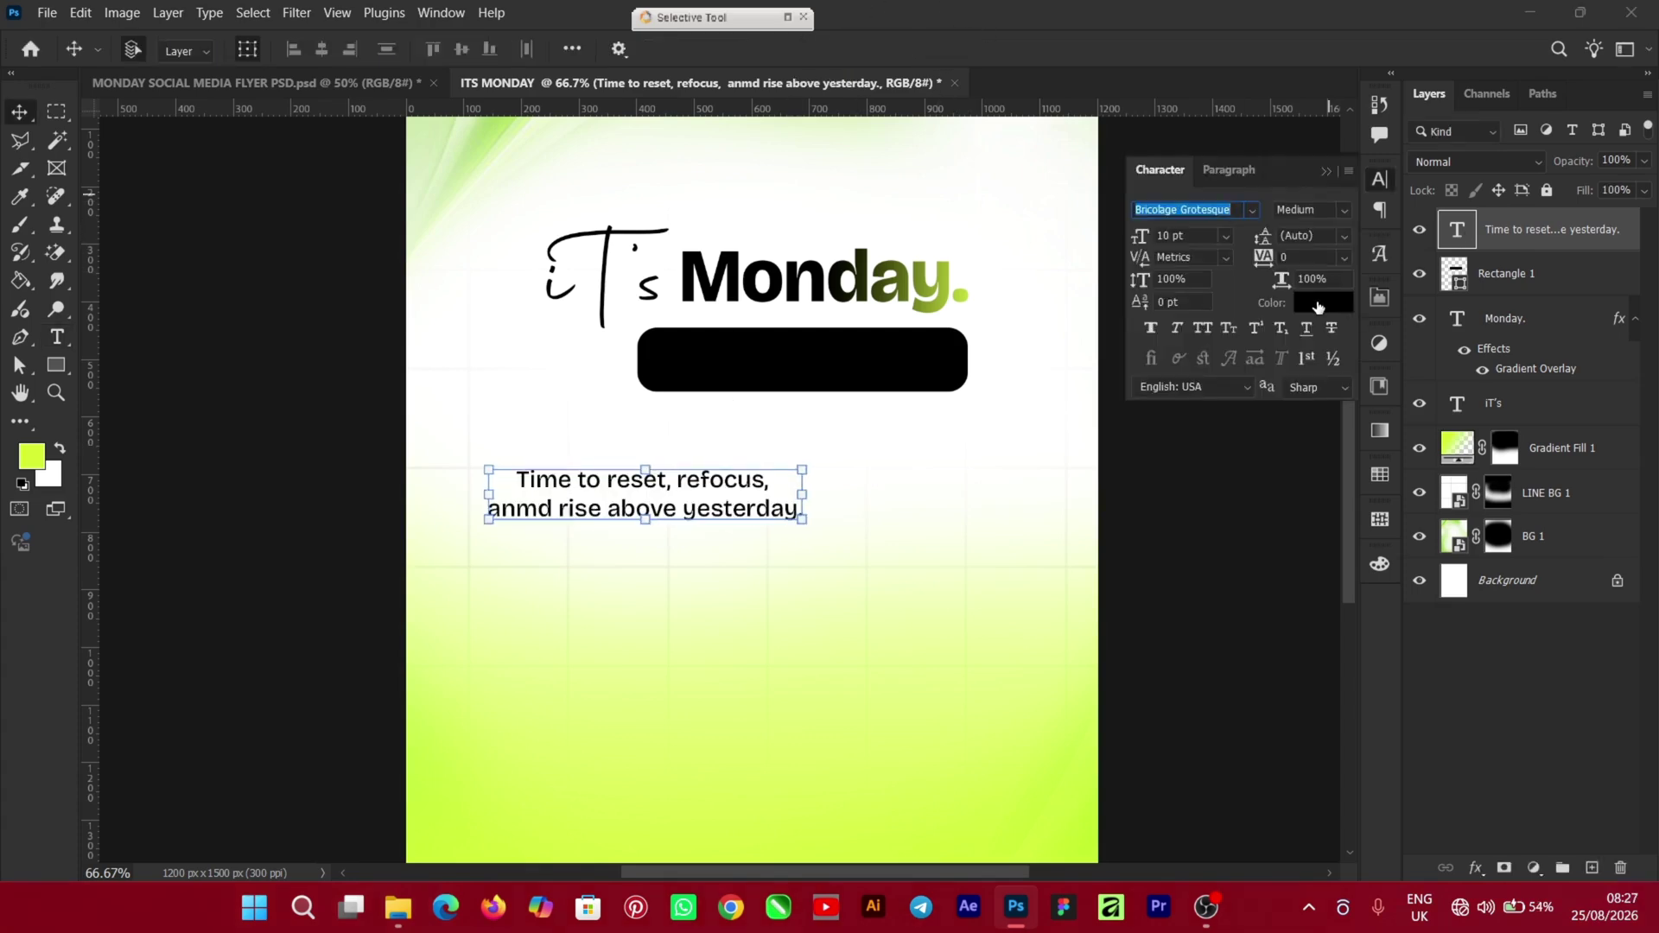
{"action": "left_click", "coordinate": [1317, 303]}
{"action": "left_click", "coordinate": [1072, 220]}
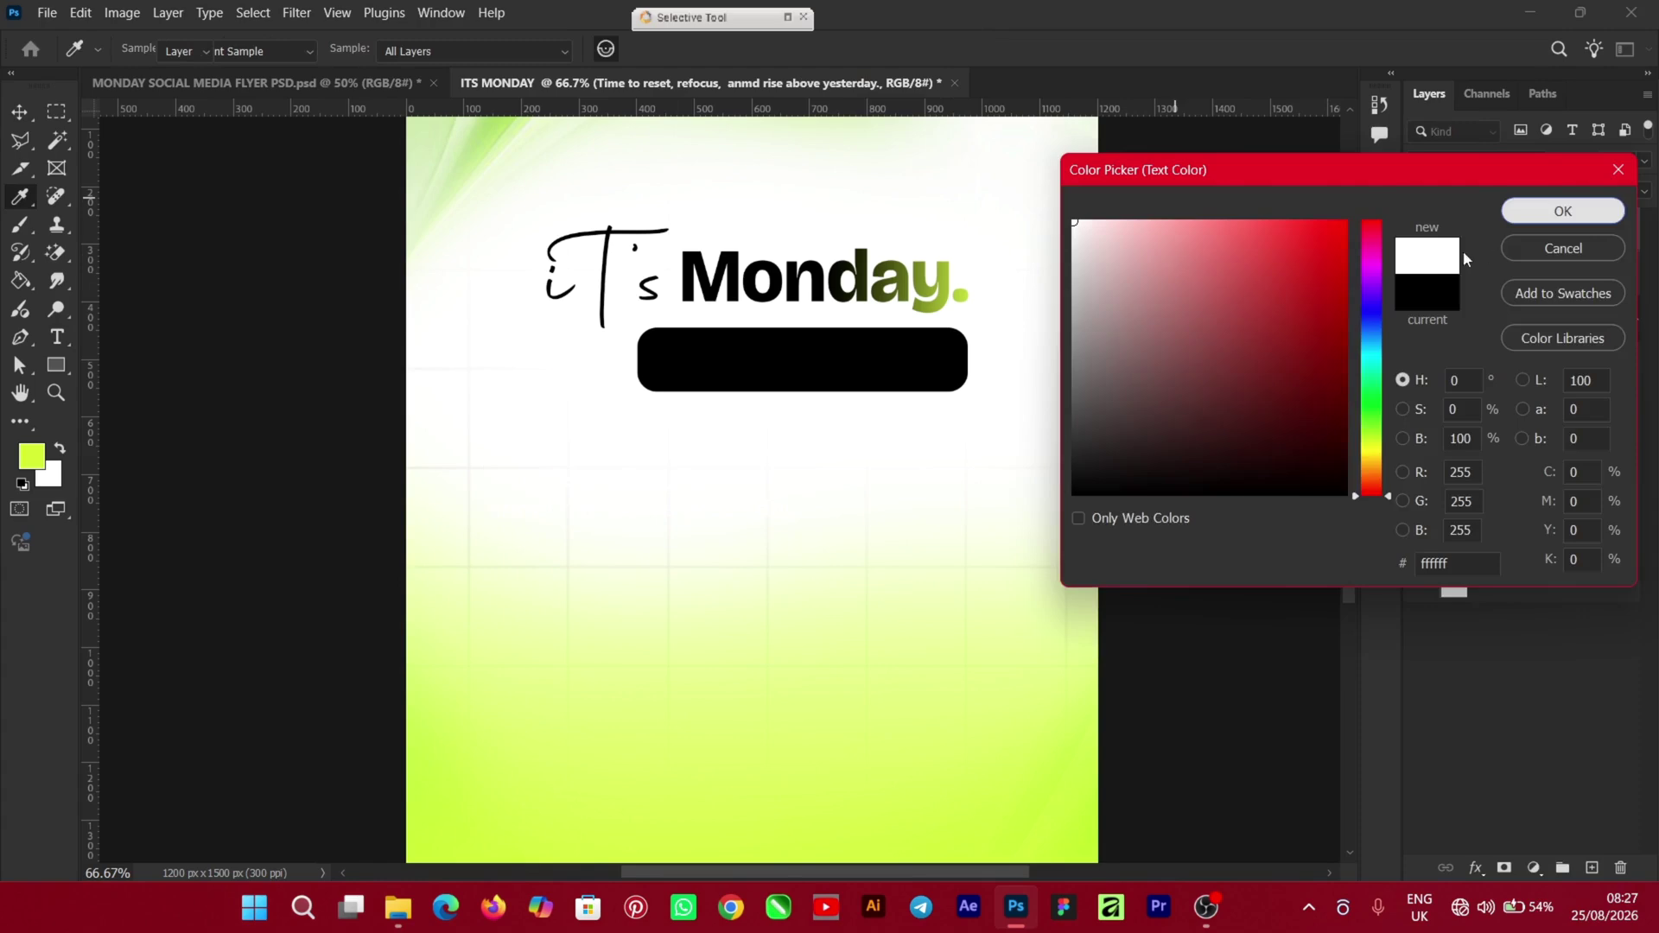
{"action": "left_click", "coordinate": [1560, 212]}
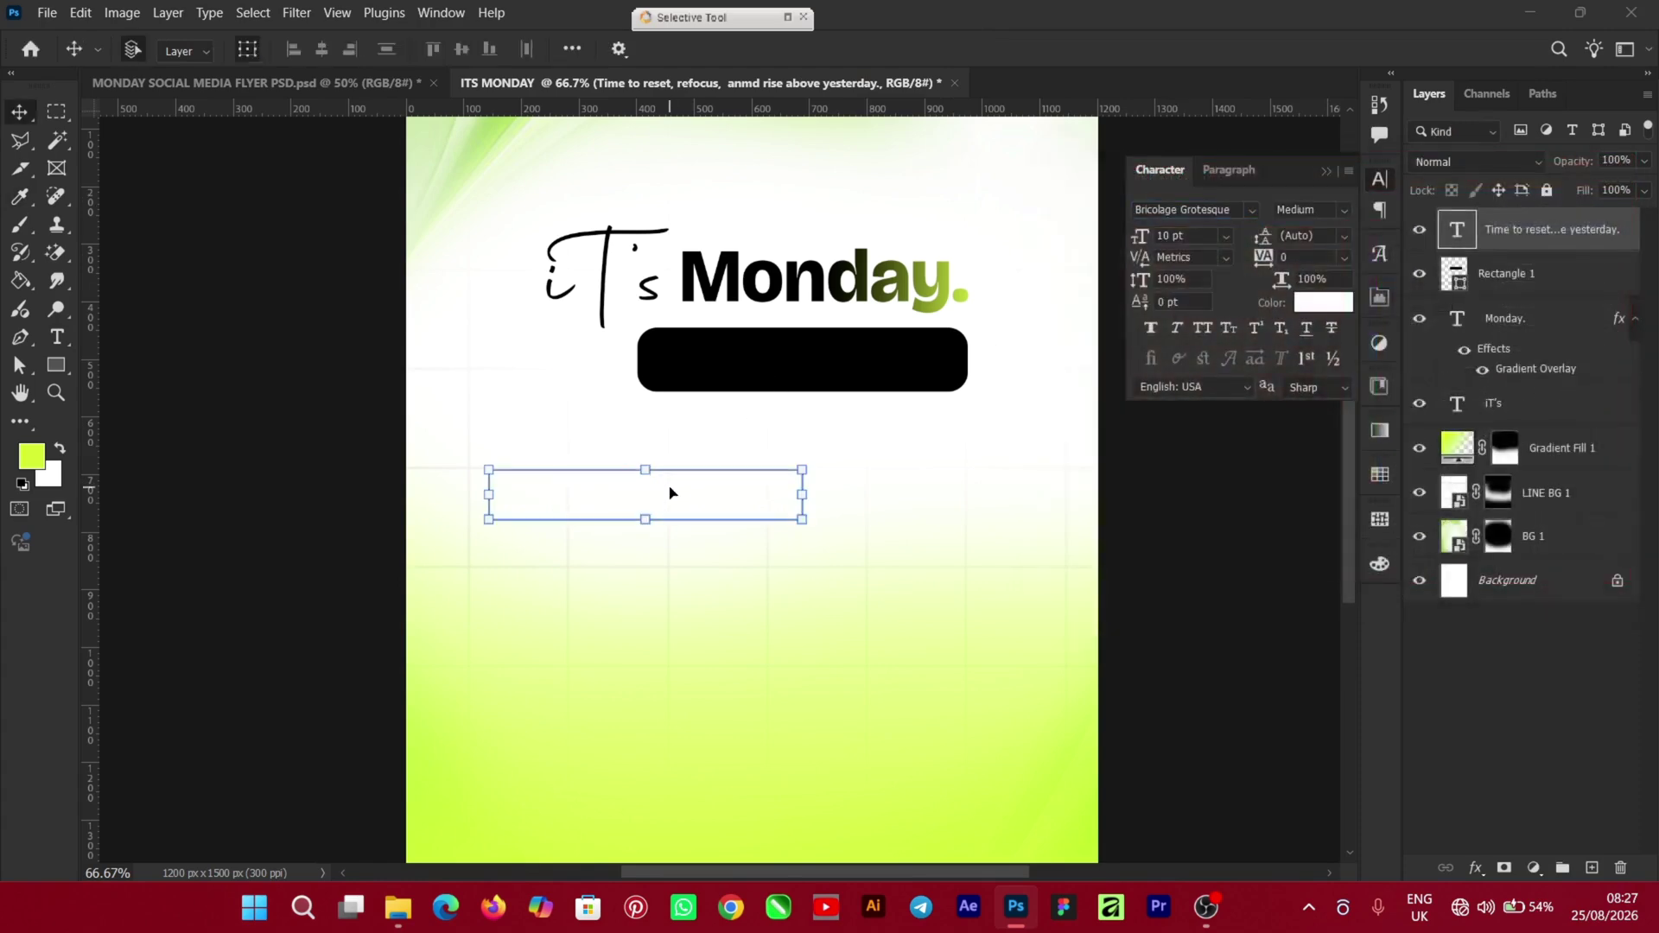
Move the white tagline onto the black bar, scale it to about 7.55 pt to fit inside, and deselect it
{"action": "left_click_drag", "start_coordinate": [665, 492], "coordinate": [822, 357]}
{"action": "left_click_drag", "start_coordinate": [959, 383], "coordinate": [916, 380]}
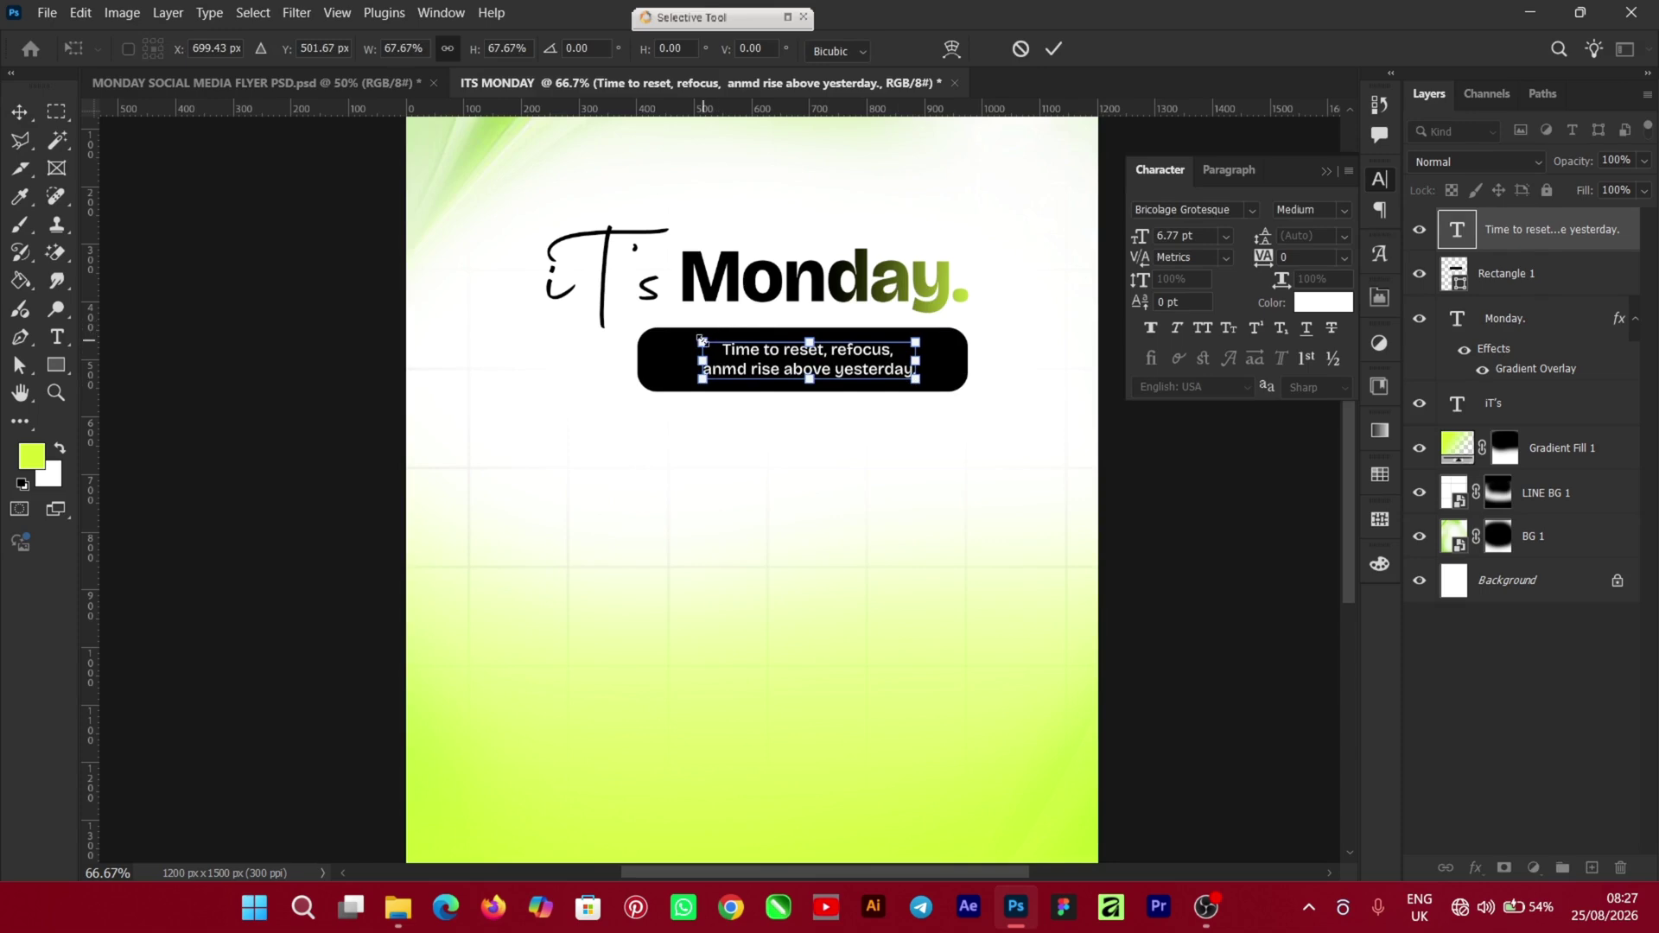
{"action": "left_click_drag", "start_coordinate": [702, 340], "coordinate": [690, 338]}
{"action": "left_click_drag", "start_coordinate": [916, 340], "coordinate": [926, 328]}
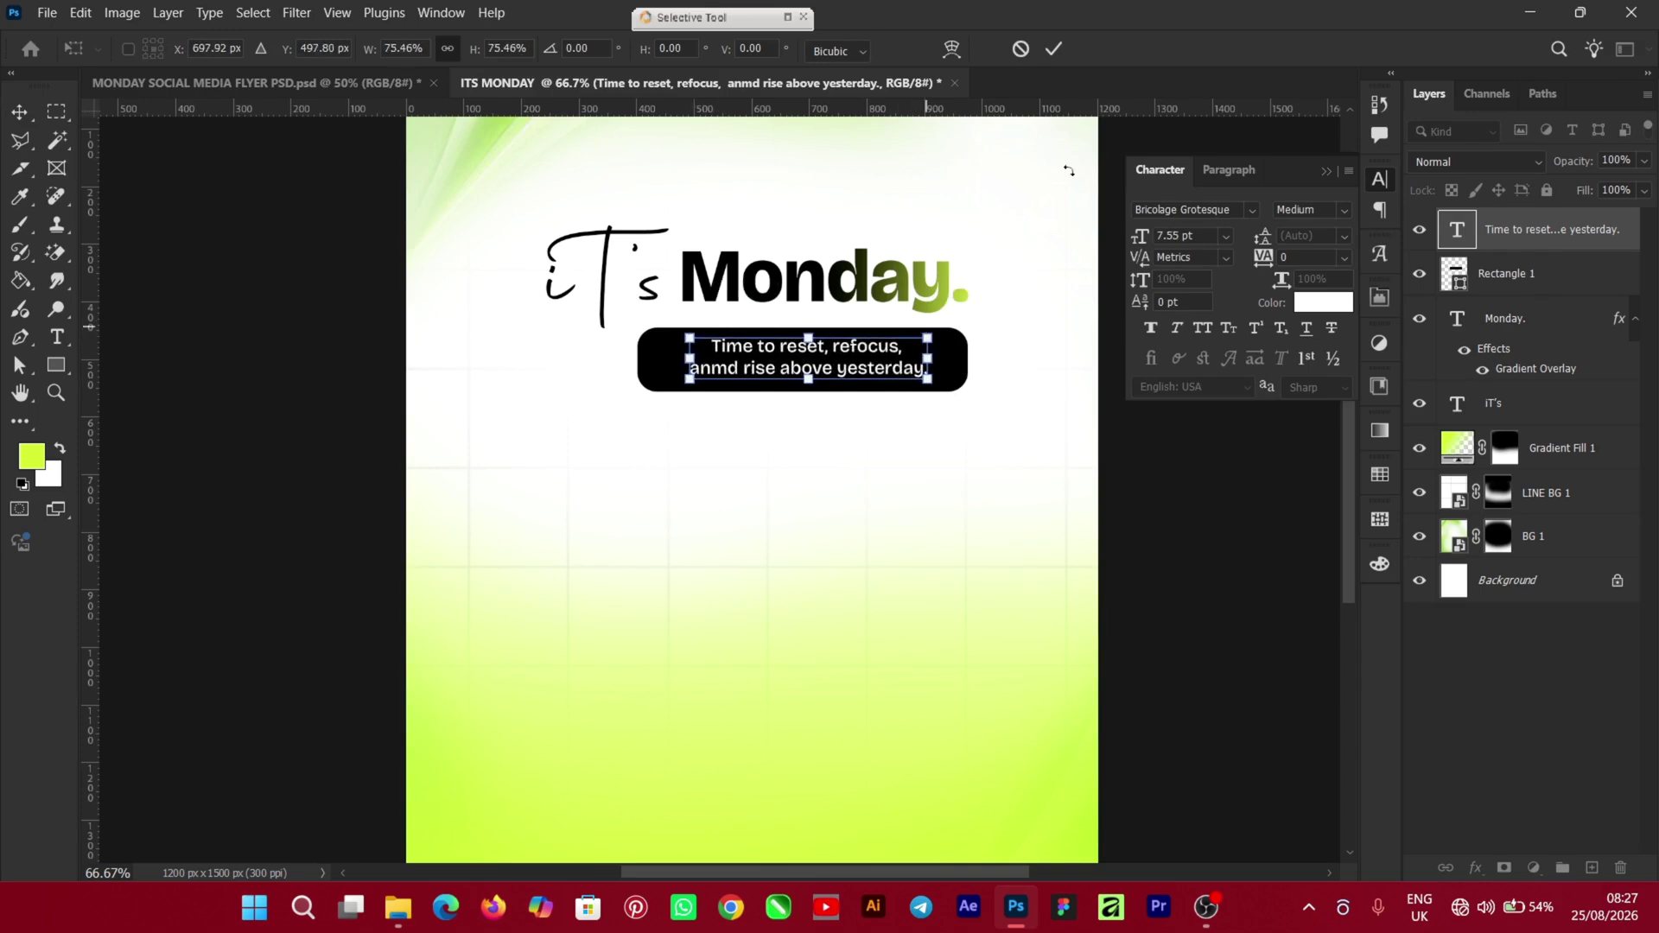
{"action": "left_click", "coordinate": [1053, 50]}
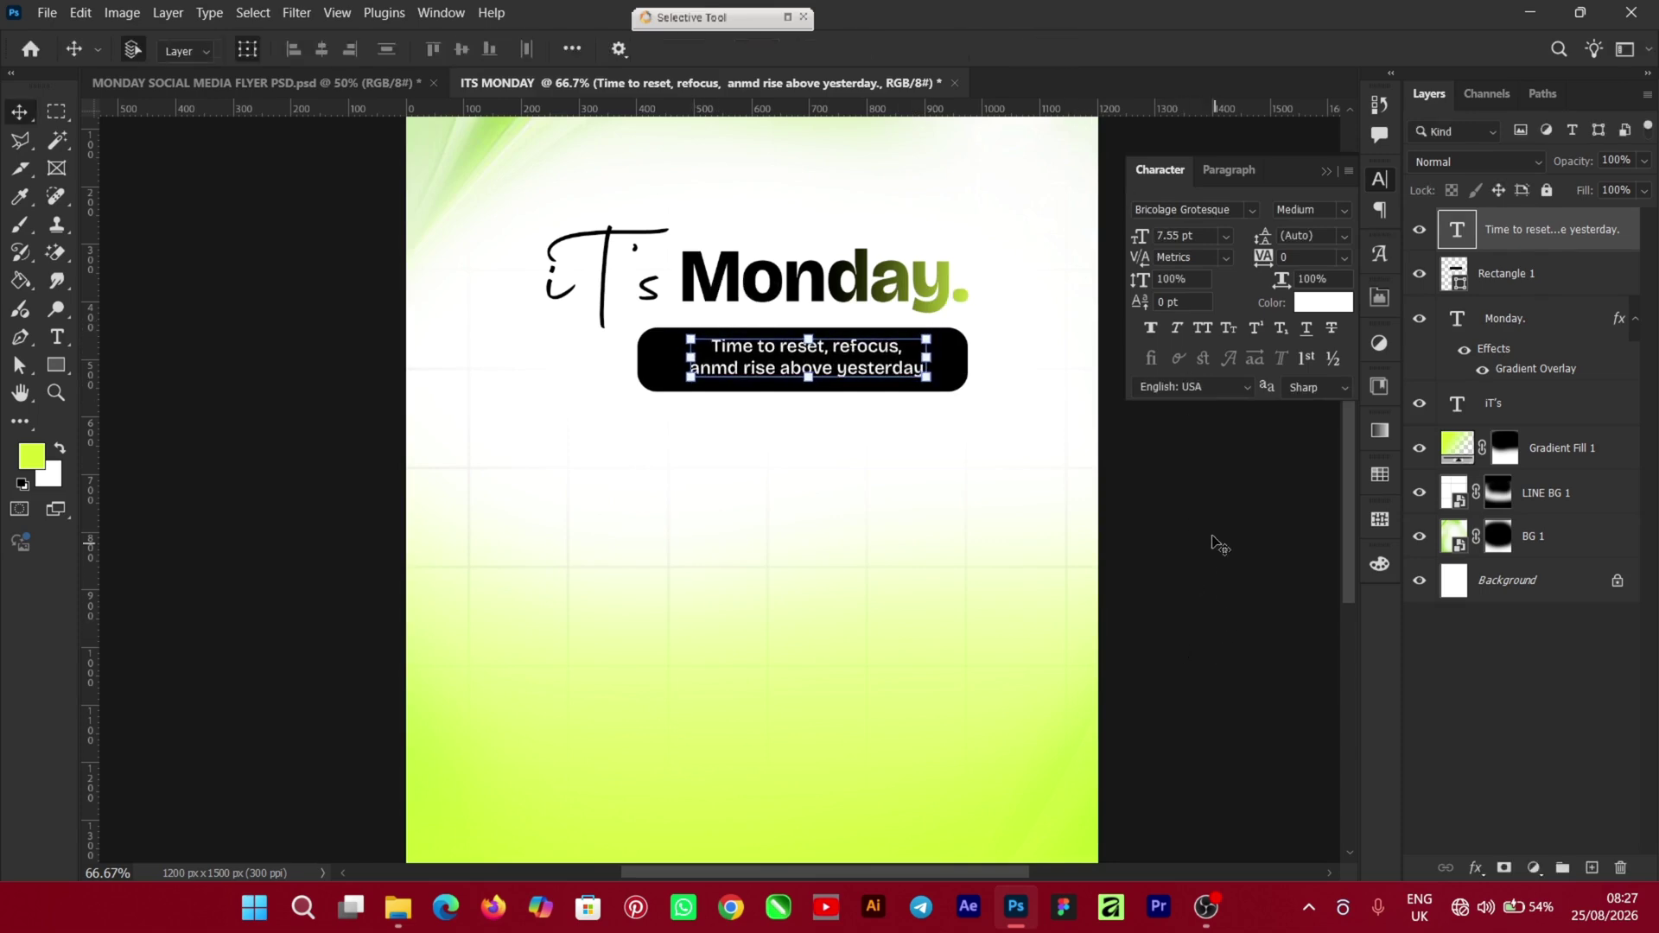
{"action": "key", "text": "ctrl+minus"}
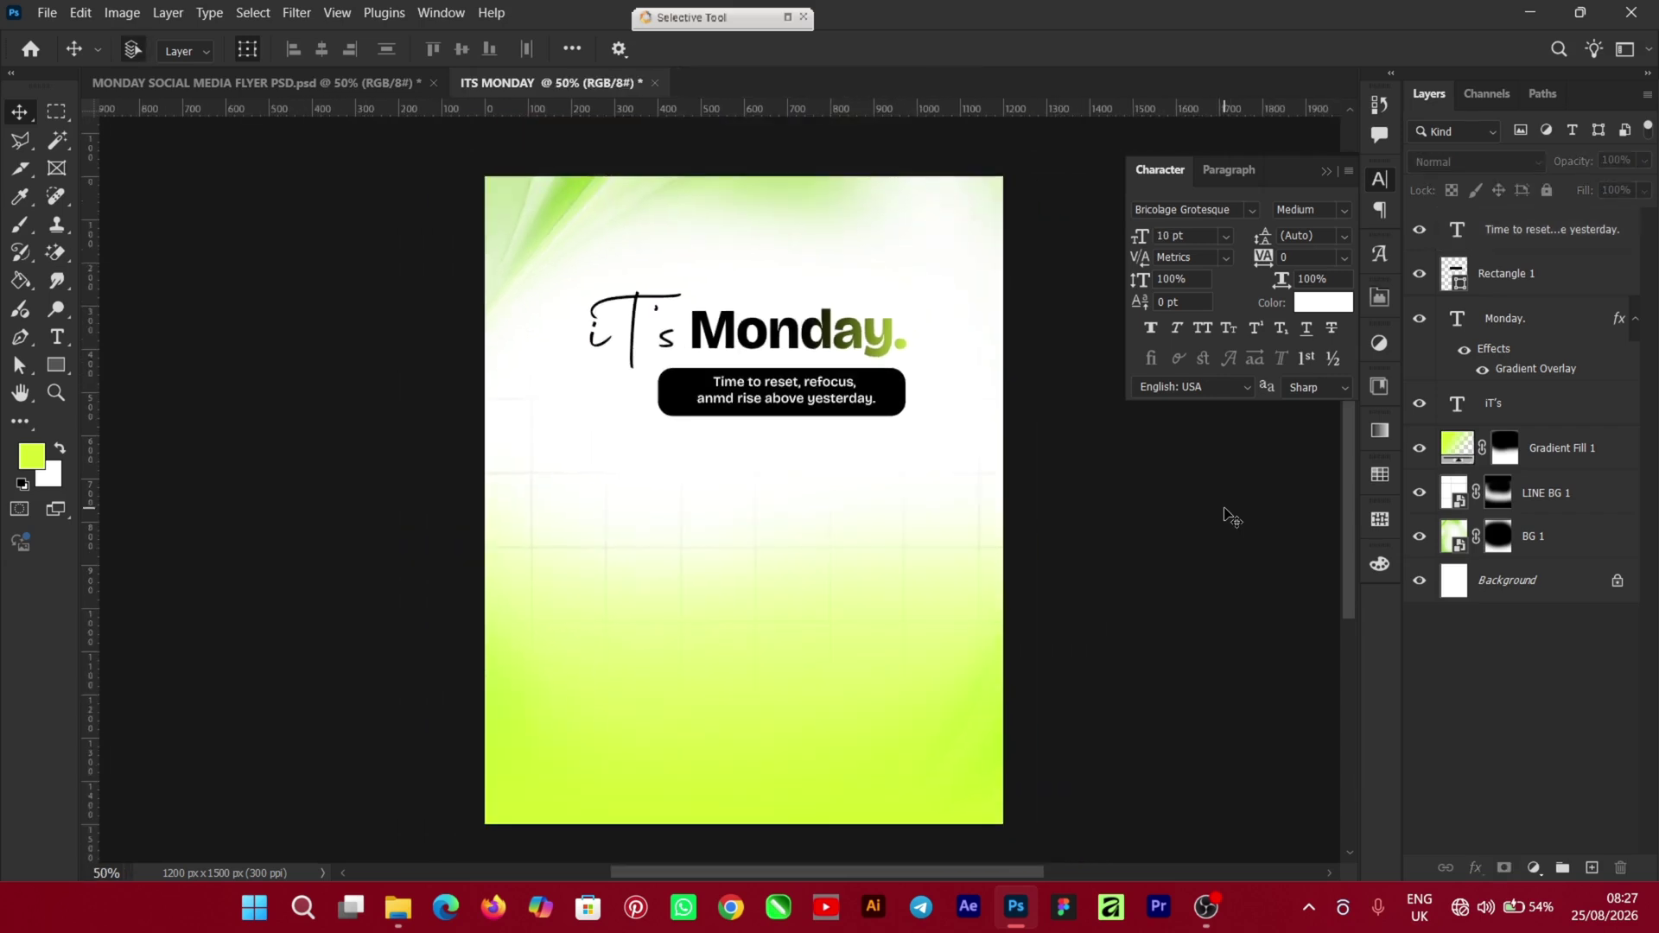
{"action": "left_click", "coordinate": [805, 621]}
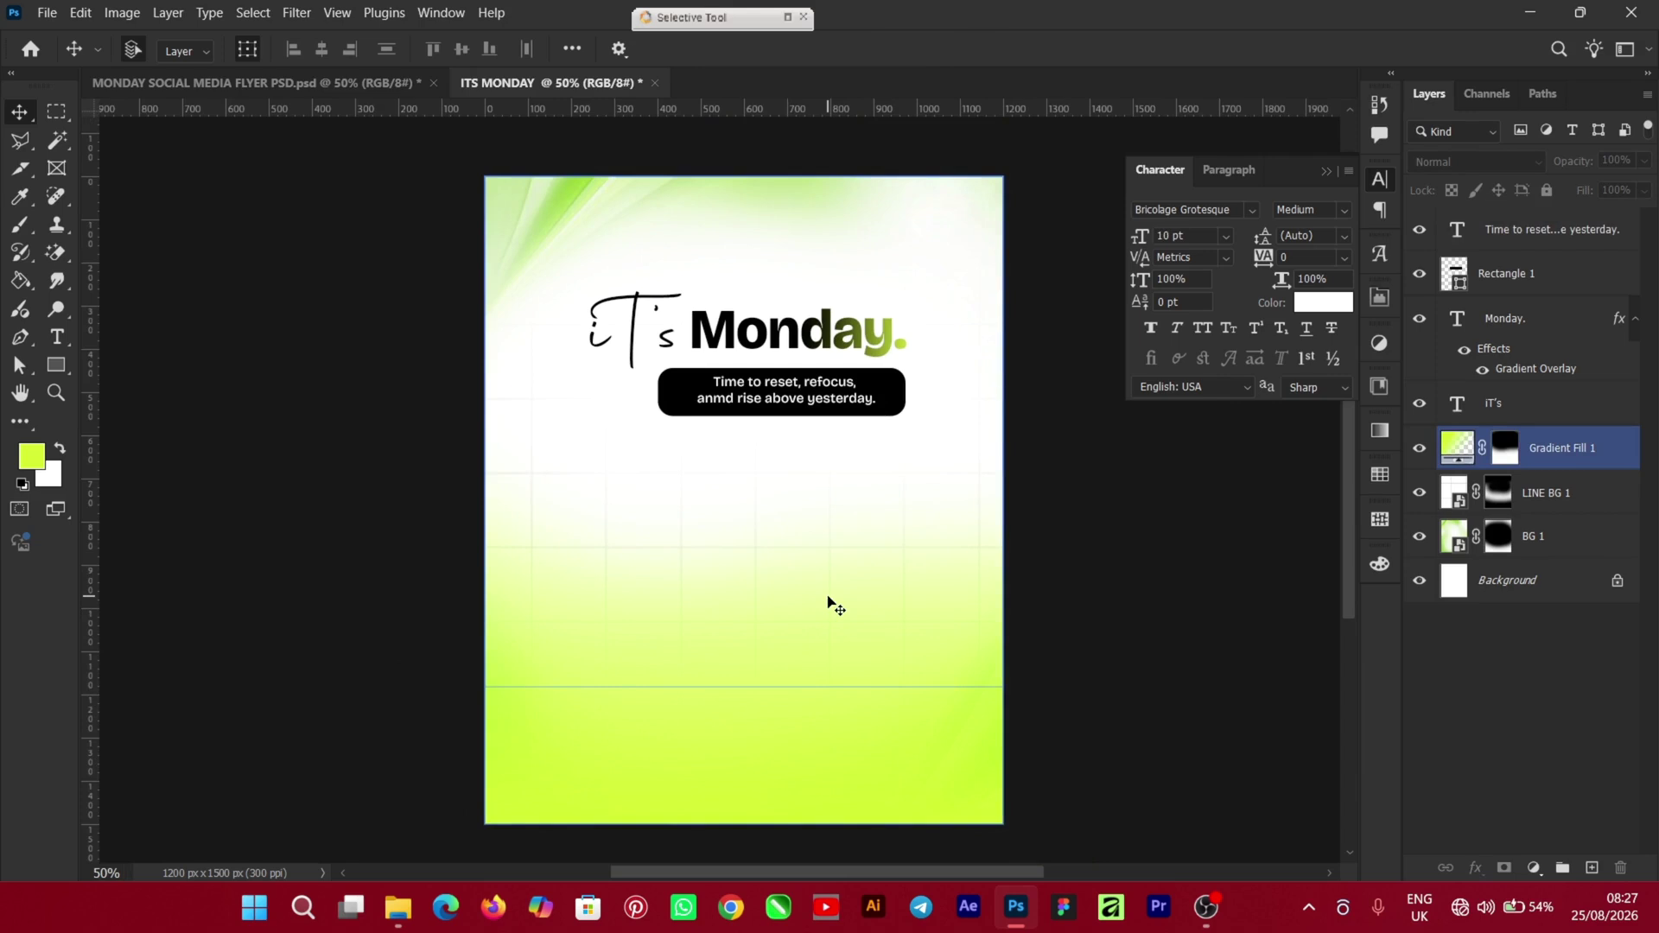
{"action": "left_click", "coordinate": [446, 831]}
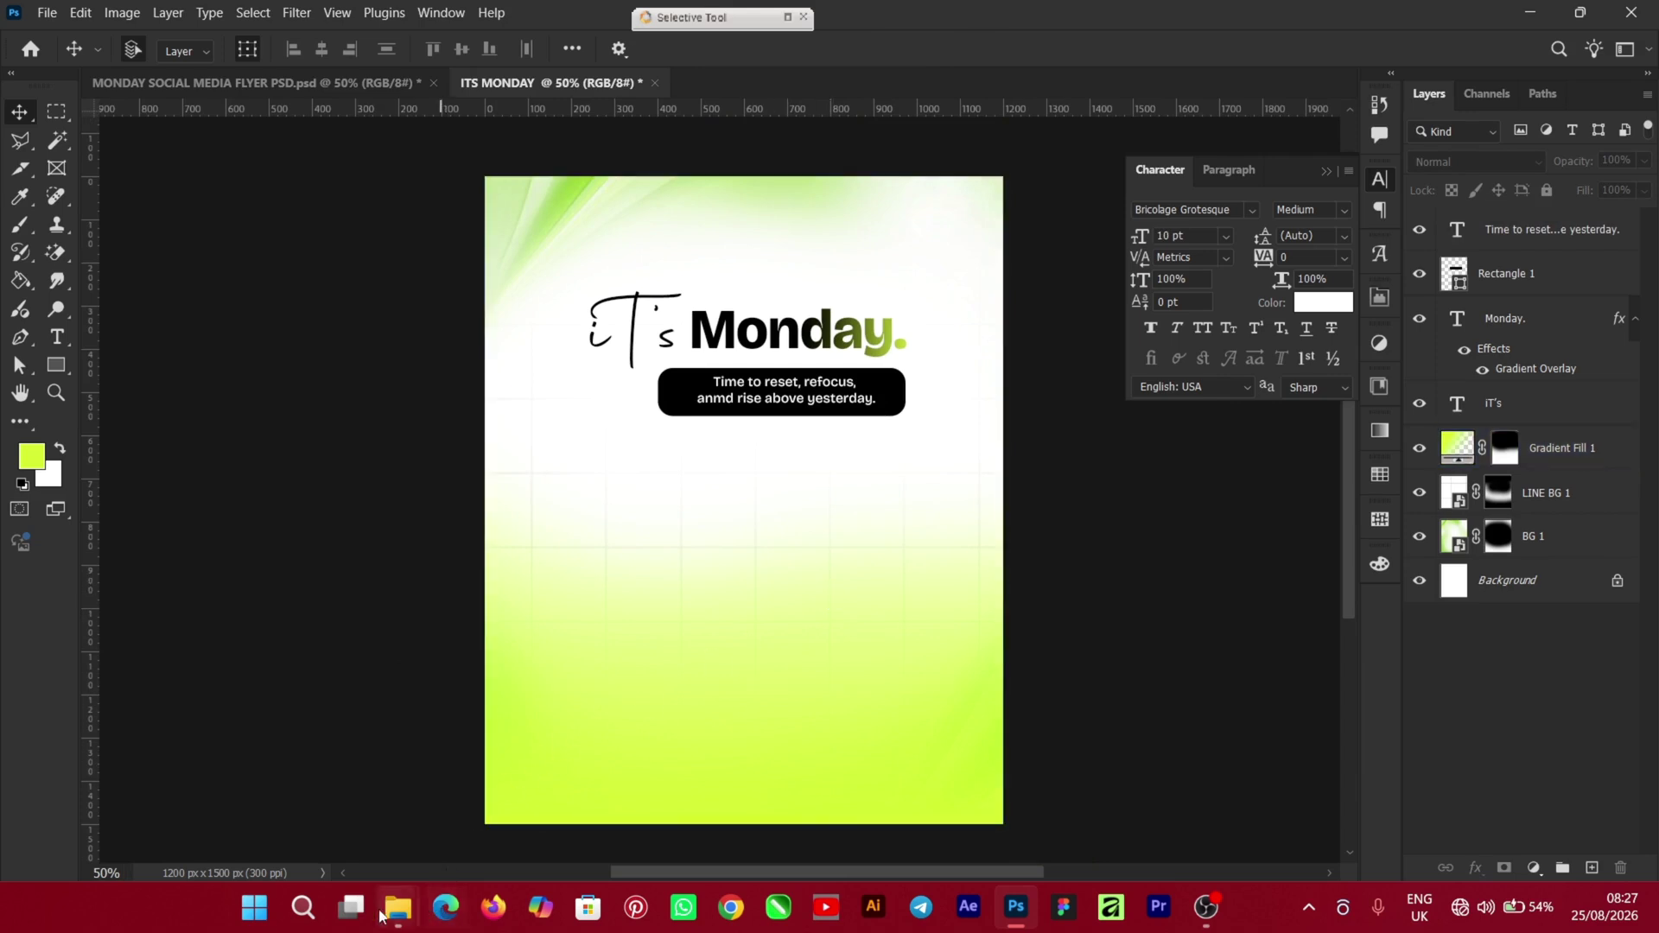
Place the MODEL IMADE picture from the ITS MONDAY RESOURCES FILE folder into the flyer, below the tagline bar
{"action": "left_click", "coordinate": [398, 910]}
{"action": "left_click", "coordinate": [349, 847]}
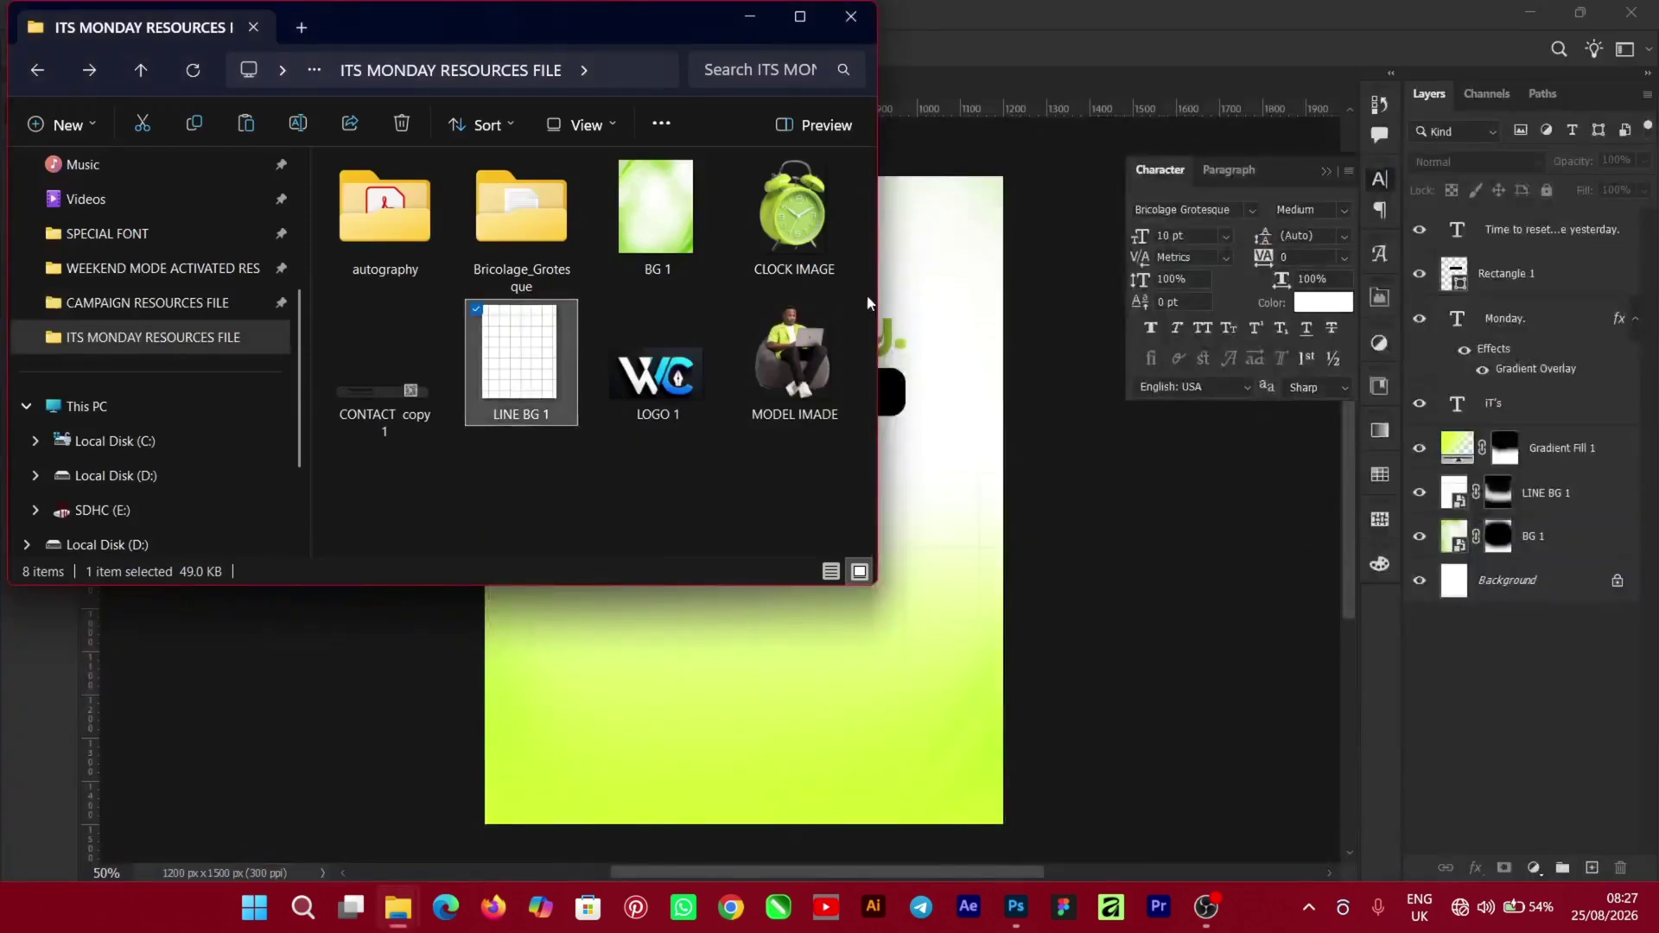
{"action": "left_click_drag", "start_coordinate": [798, 375], "coordinate": [1166, 718]}
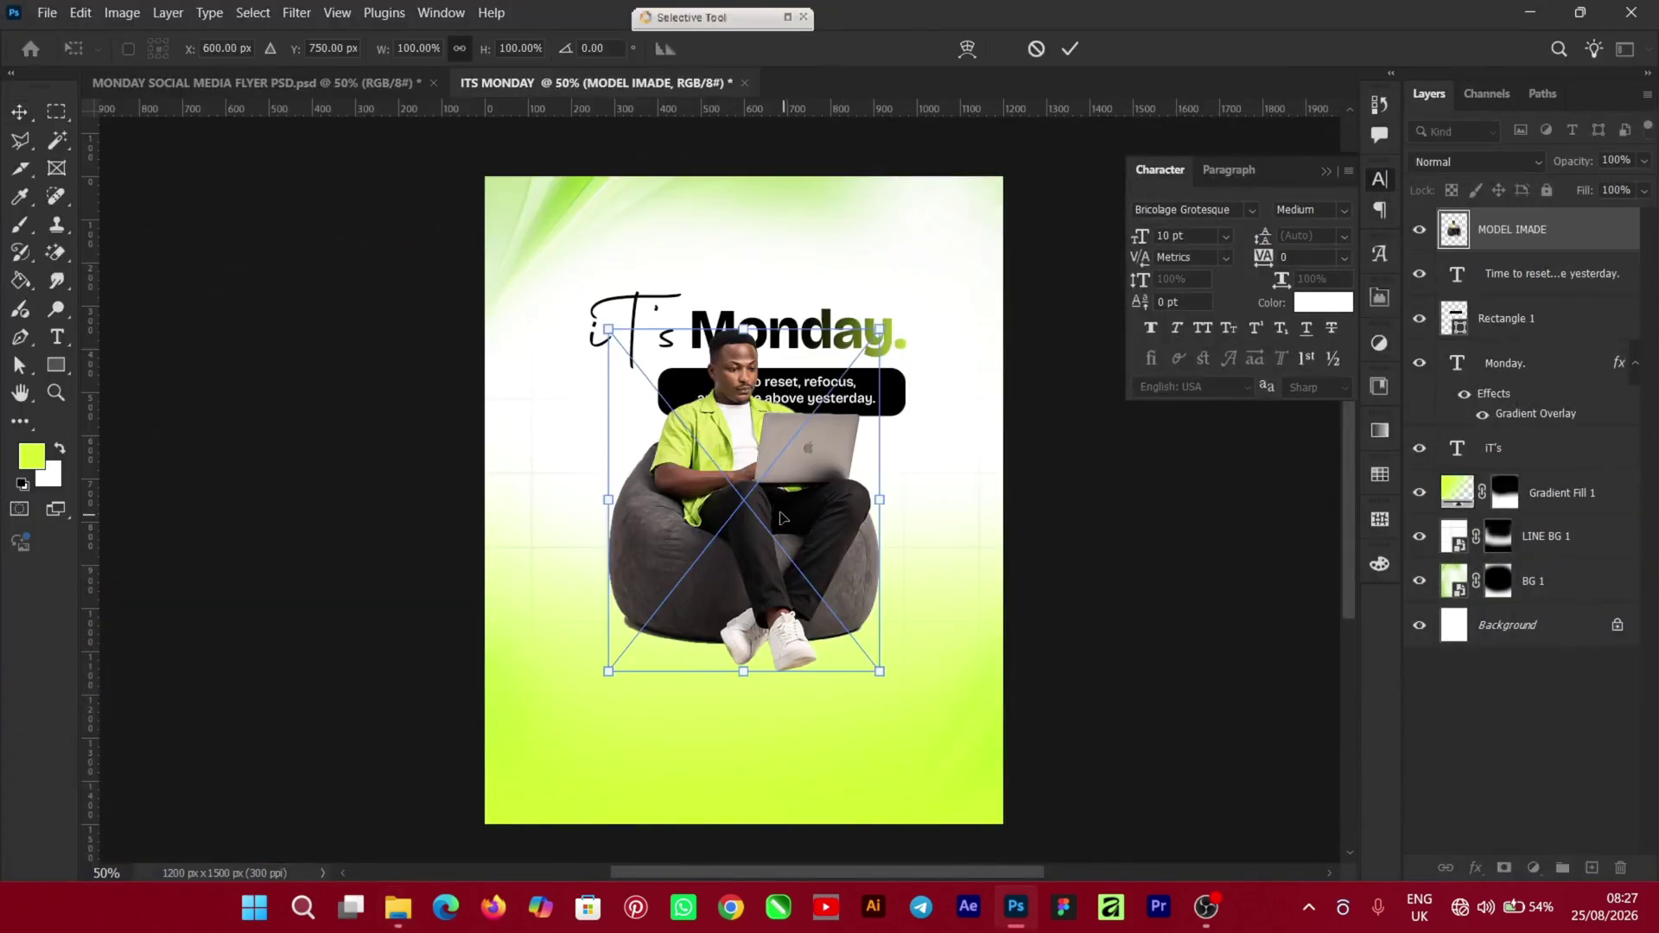
{"action": "left_click_drag", "start_coordinate": [780, 518], "coordinate": [777, 553]}
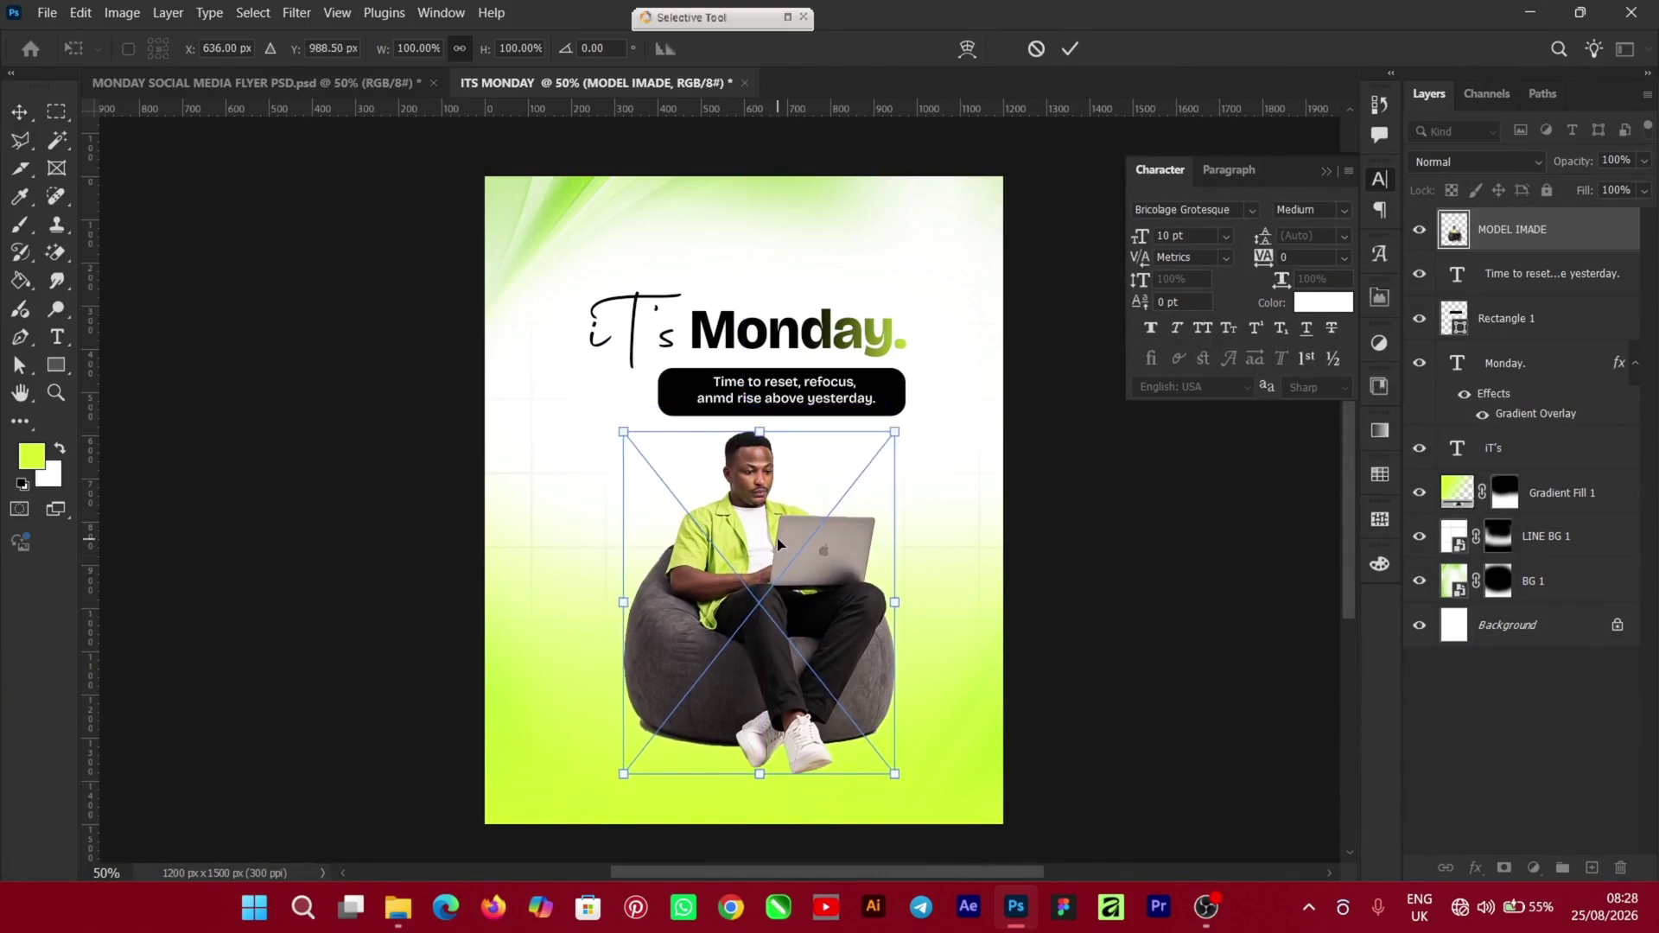
{"action": "key", "text": "Return"}
Scale the seated model picture down to about 92.4% and position it centrally beneath the tagline bar
{"action": "left_click_drag", "start_coordinate": [744, 581], "coordinate": [729, 584]}
{"action": "left_click_drag", "start_coordinate": [880, 436], "coordinate": [862, 470]}
{"action": "left_click_drag", "start_coordinate": [726, 552], "coordinate": [740, 535]}
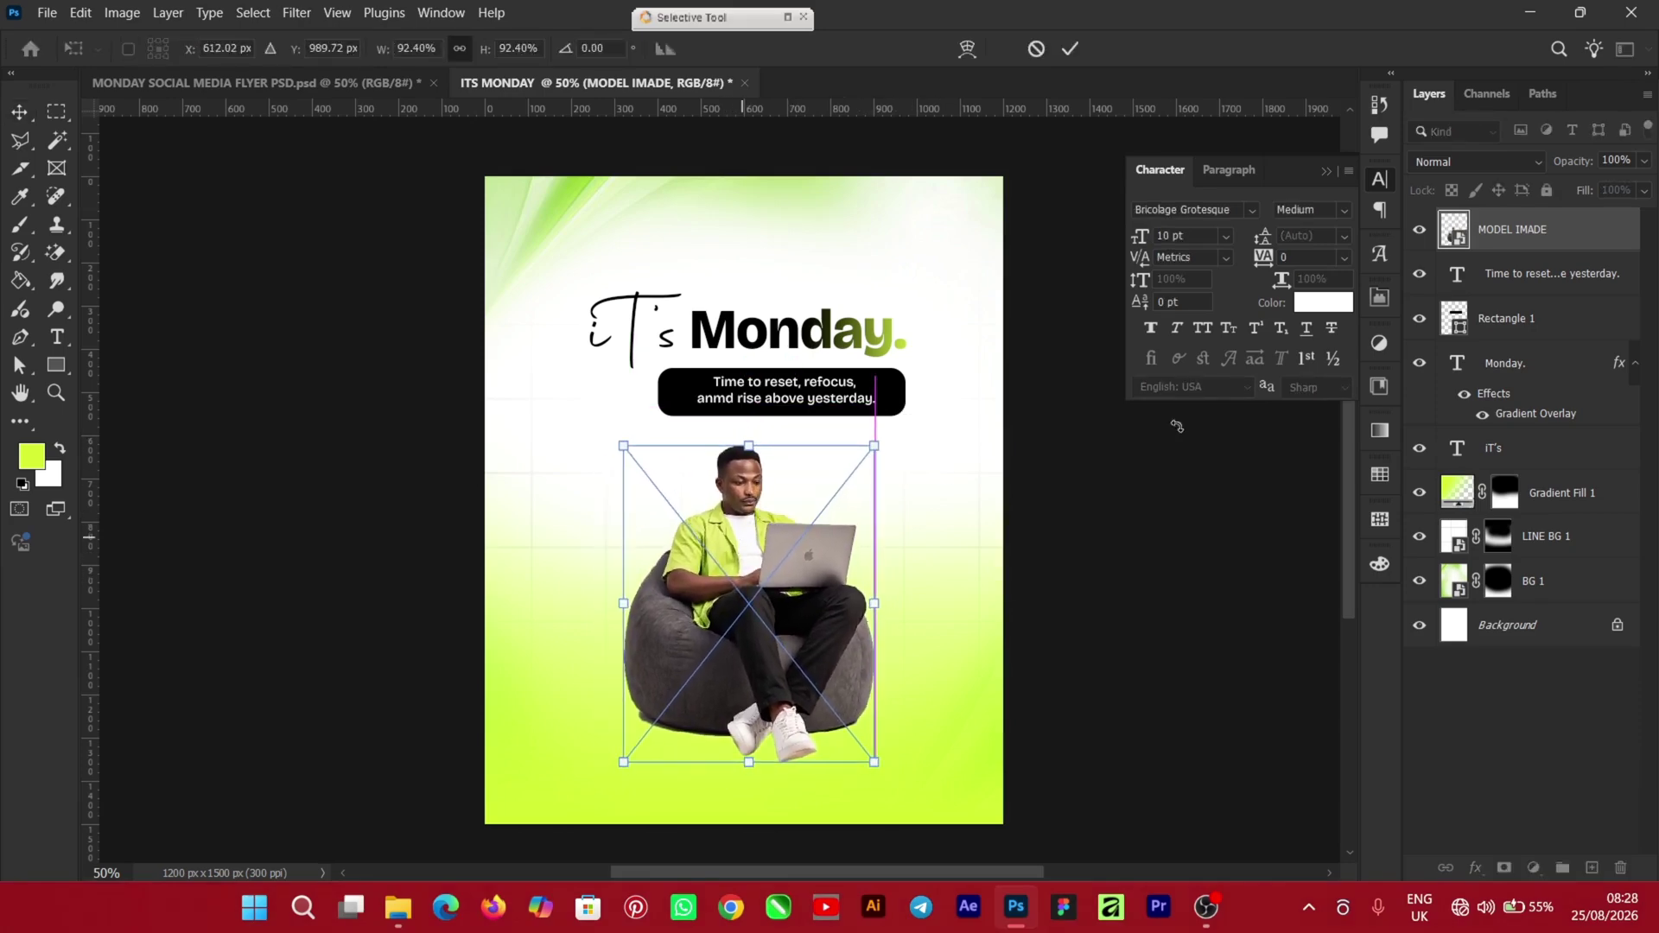
{"action": "left_click", "coordinate": [1069, 53]}
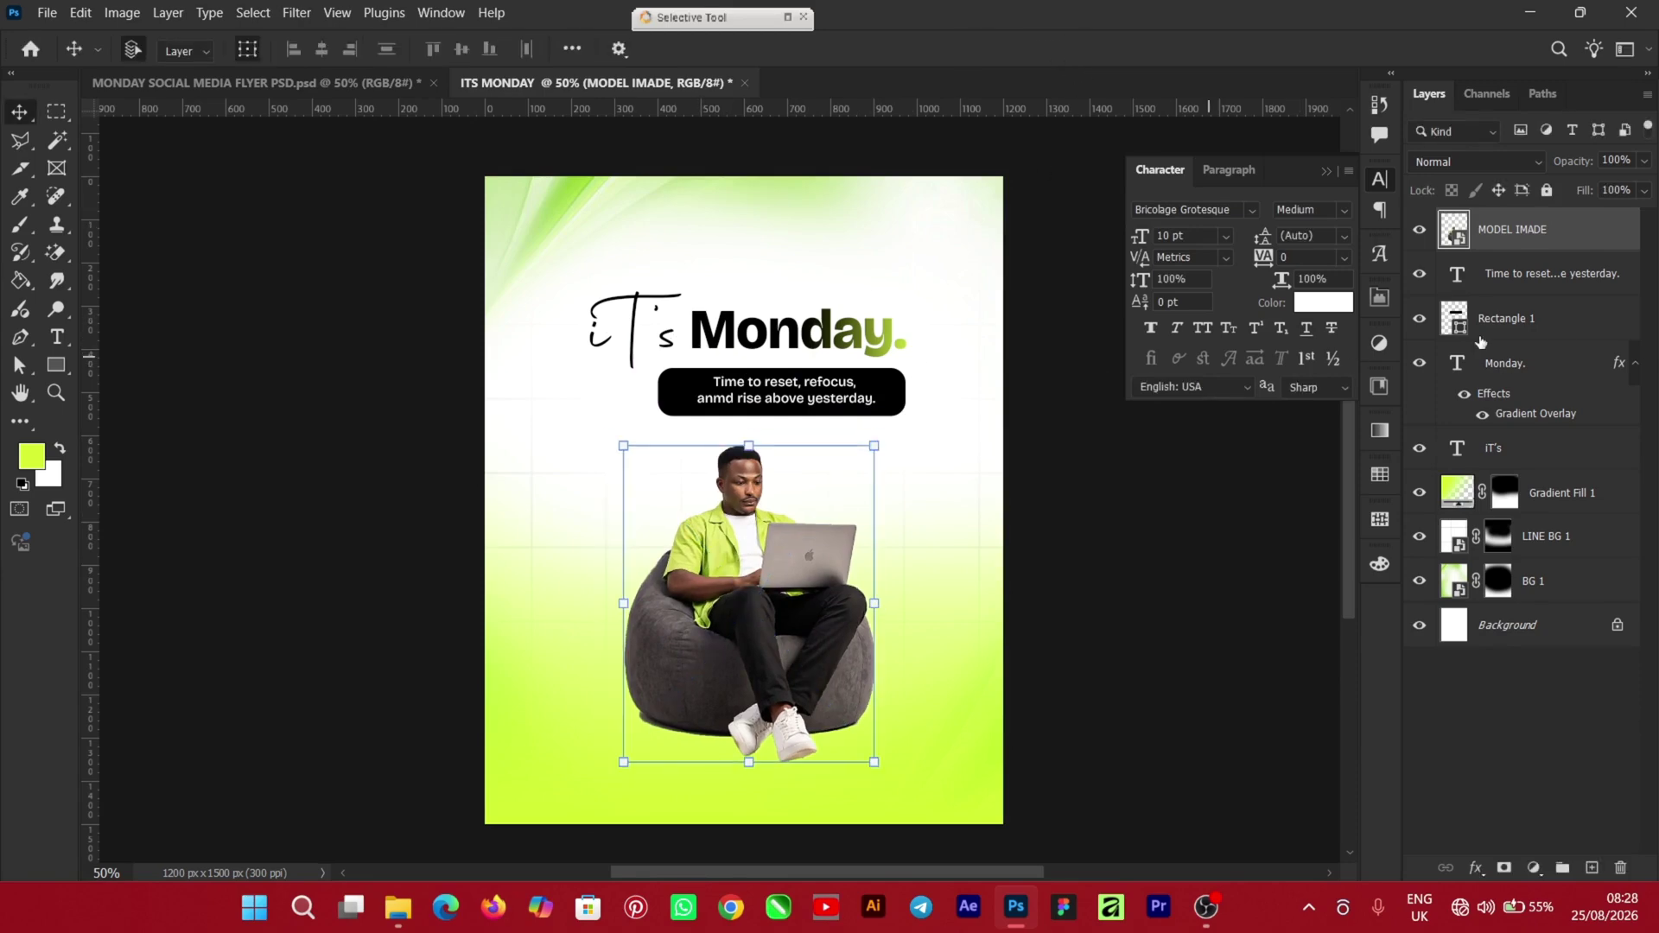
Group the tagline, Rectangle 1, "Monday." and "iT's" layers together
{"action": "left_click", "coordinate": [1508, 349]}
{"action": "left_click", "coordinate": [1521, 261]}
{"action": "left_click", "coordinate": [1538, 278]}
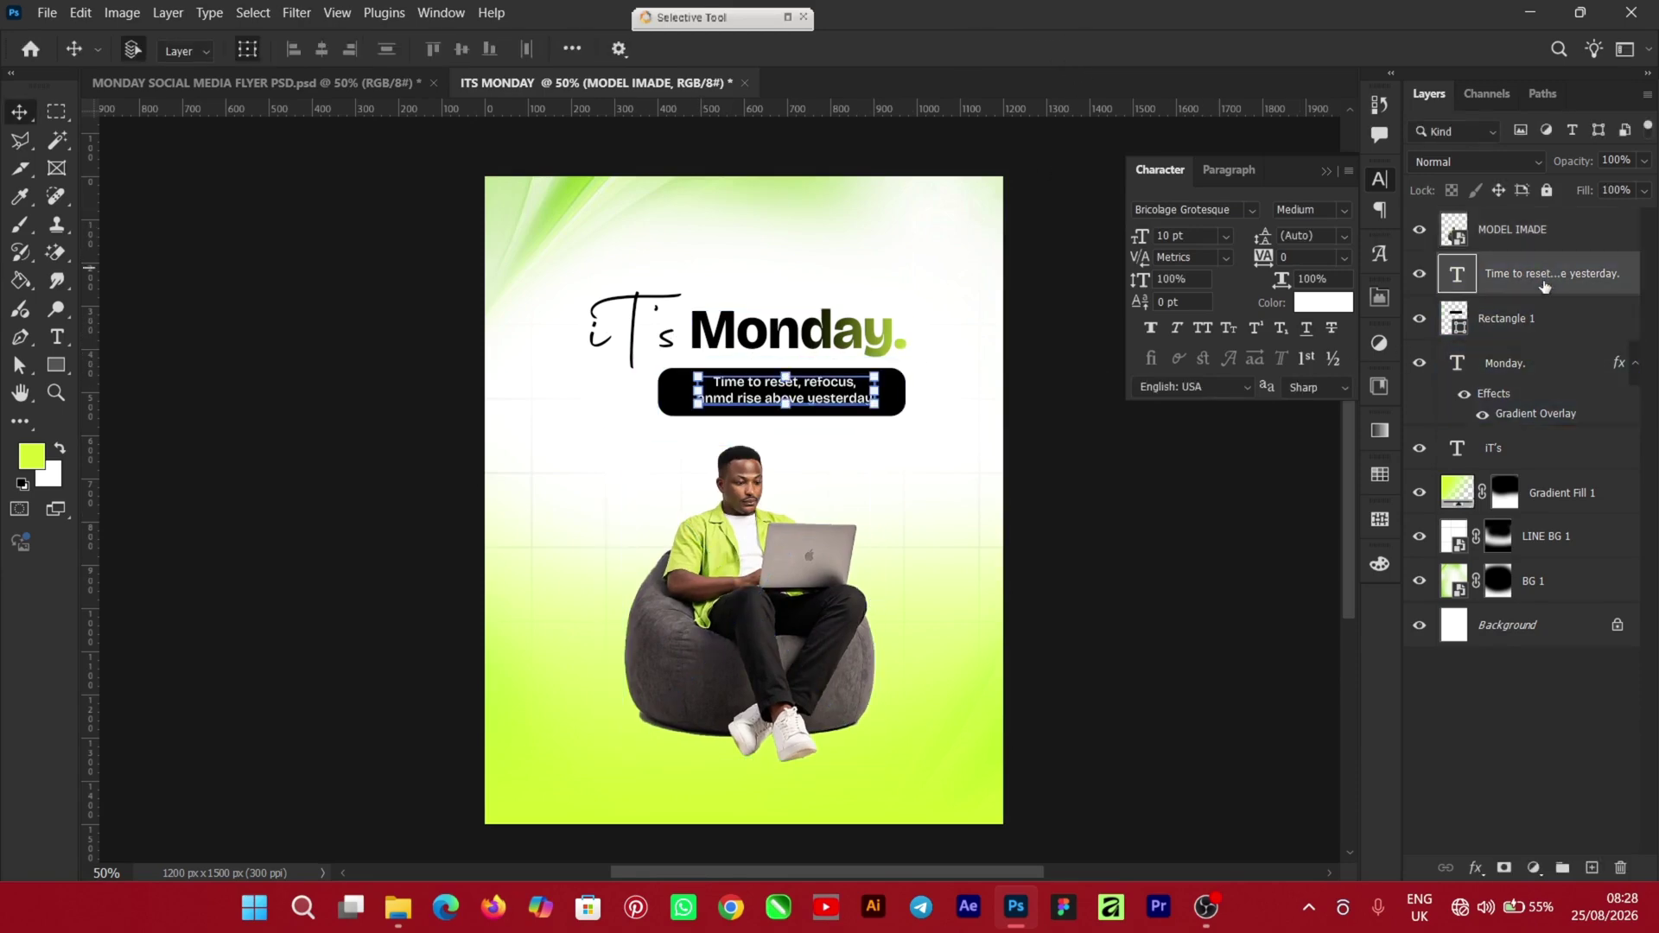
{"action": "left_click", "coordinate": [1535, 321], "text": "ctrl"}
{"action": "left_click", "coordinate": [1529, 367], "text": "ctrl"}
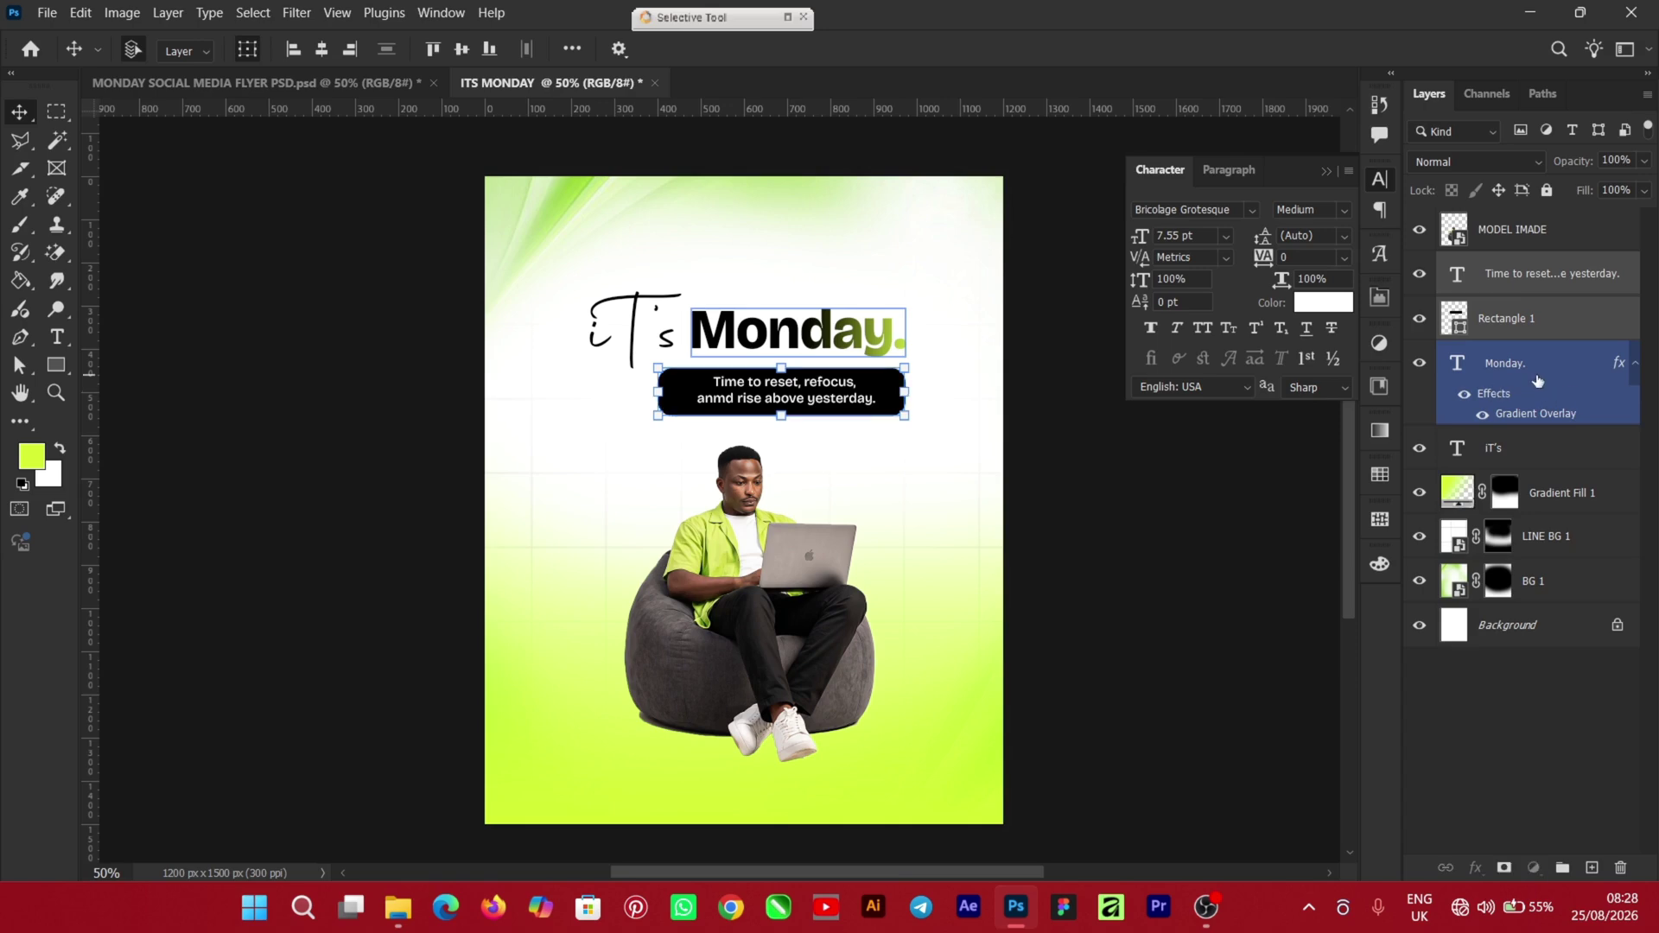
{"action": "left_click", "coordinate": [1546, 454], "text": "ctrl"}
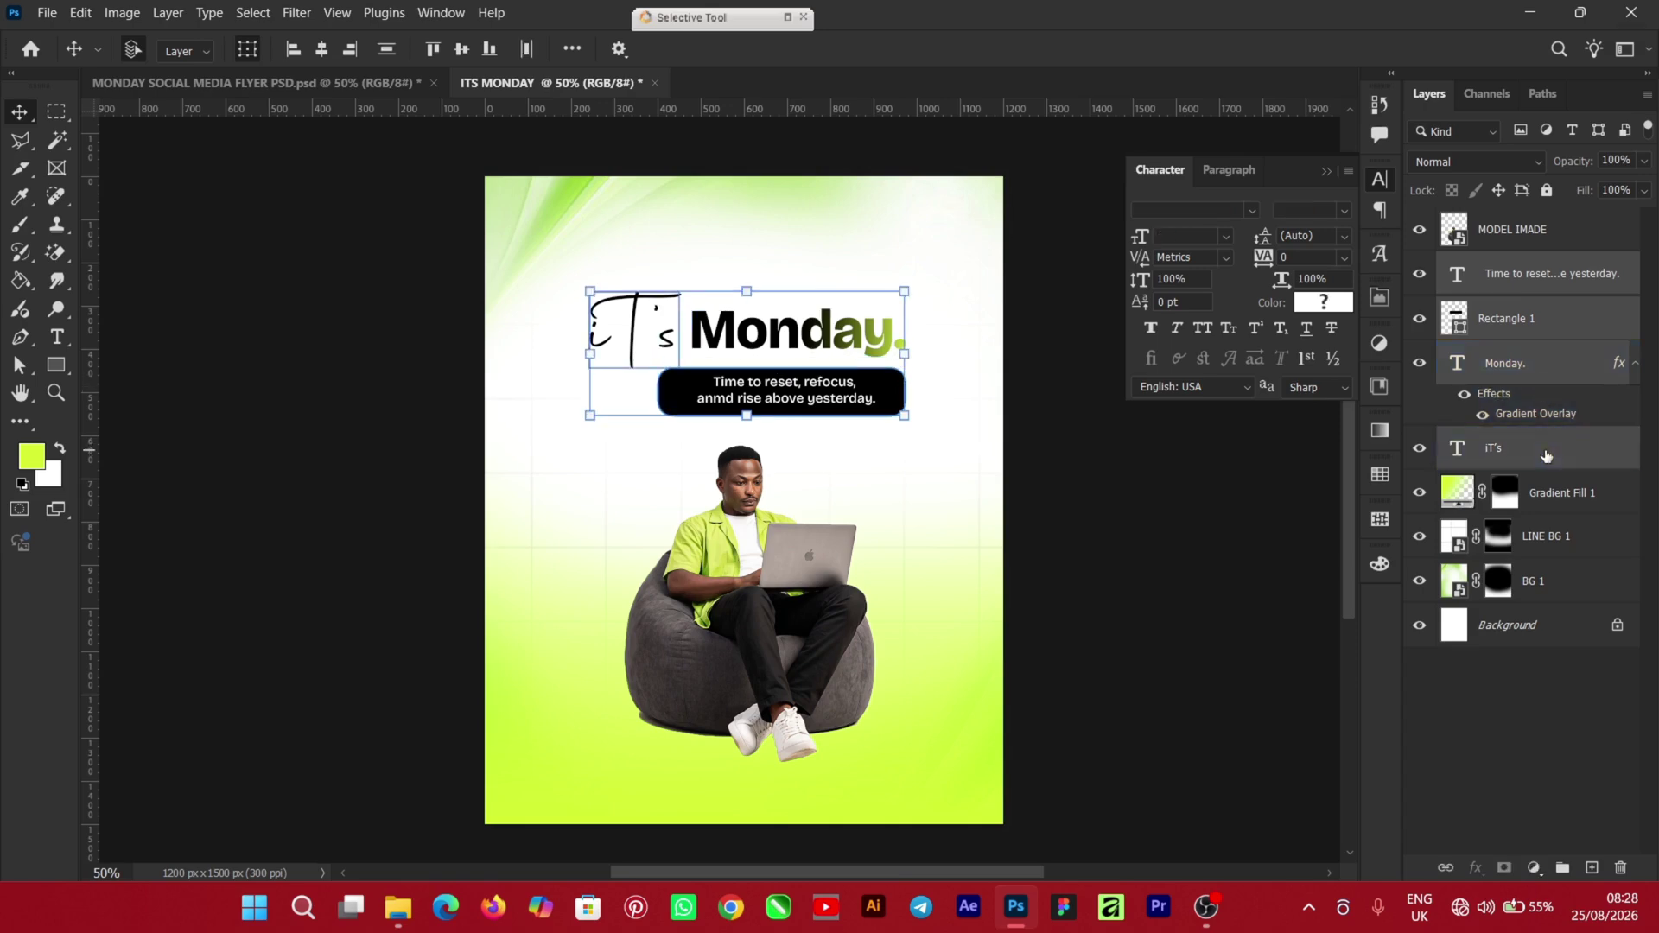
{"action": "key", "text": "ctrl+g"}
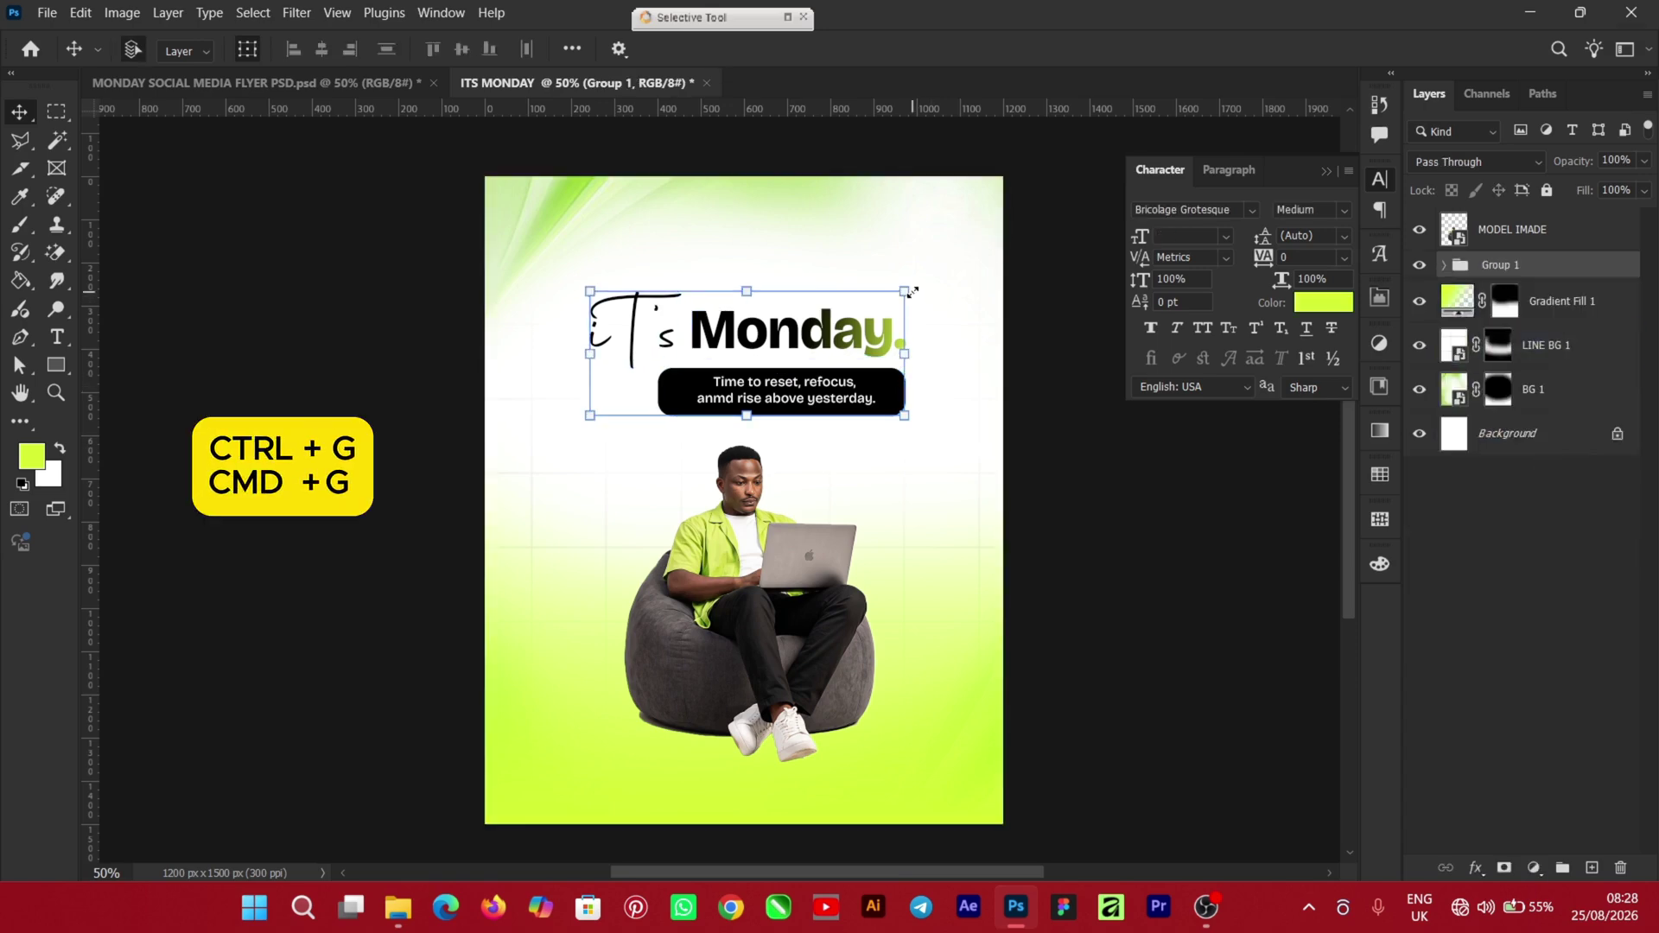
Move the grouped headline and tagline slightly upward and scale the group to about 97.45%
{"action": "key", "text": "ctrl+t"}
{"action": "left_click_drag", "start_coordinate": [780, 336], "coordinate": [779, 319]}
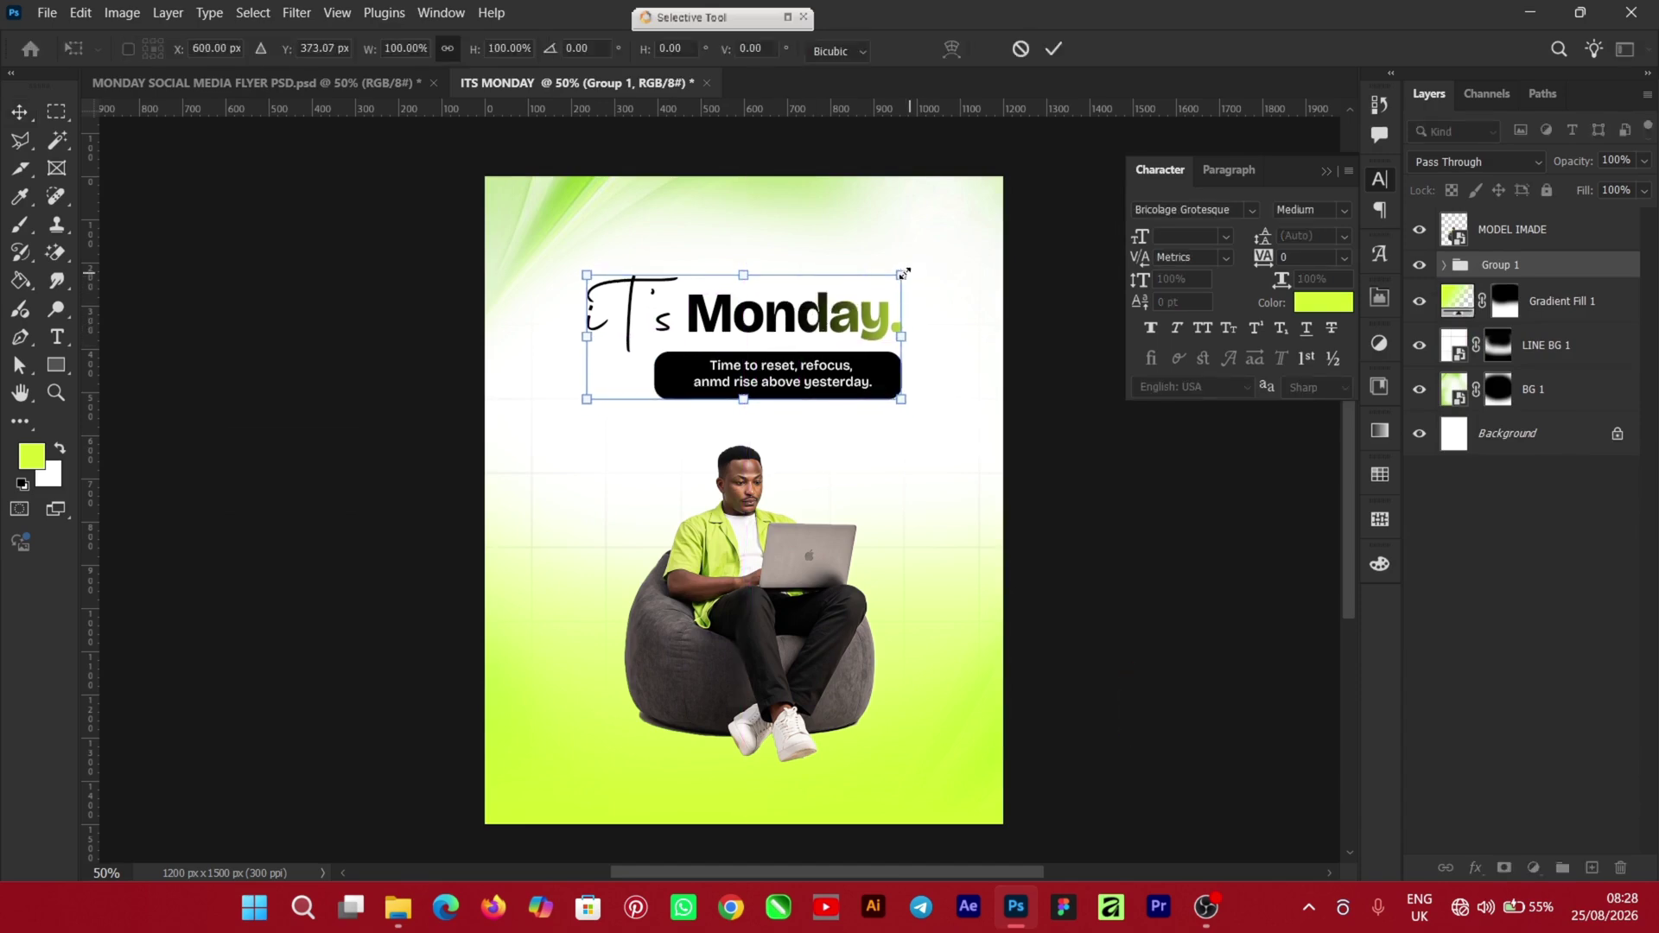
{"action": "left_click_drag", "start_coordinate": [903, 273], "coordinate": [902, 274]}
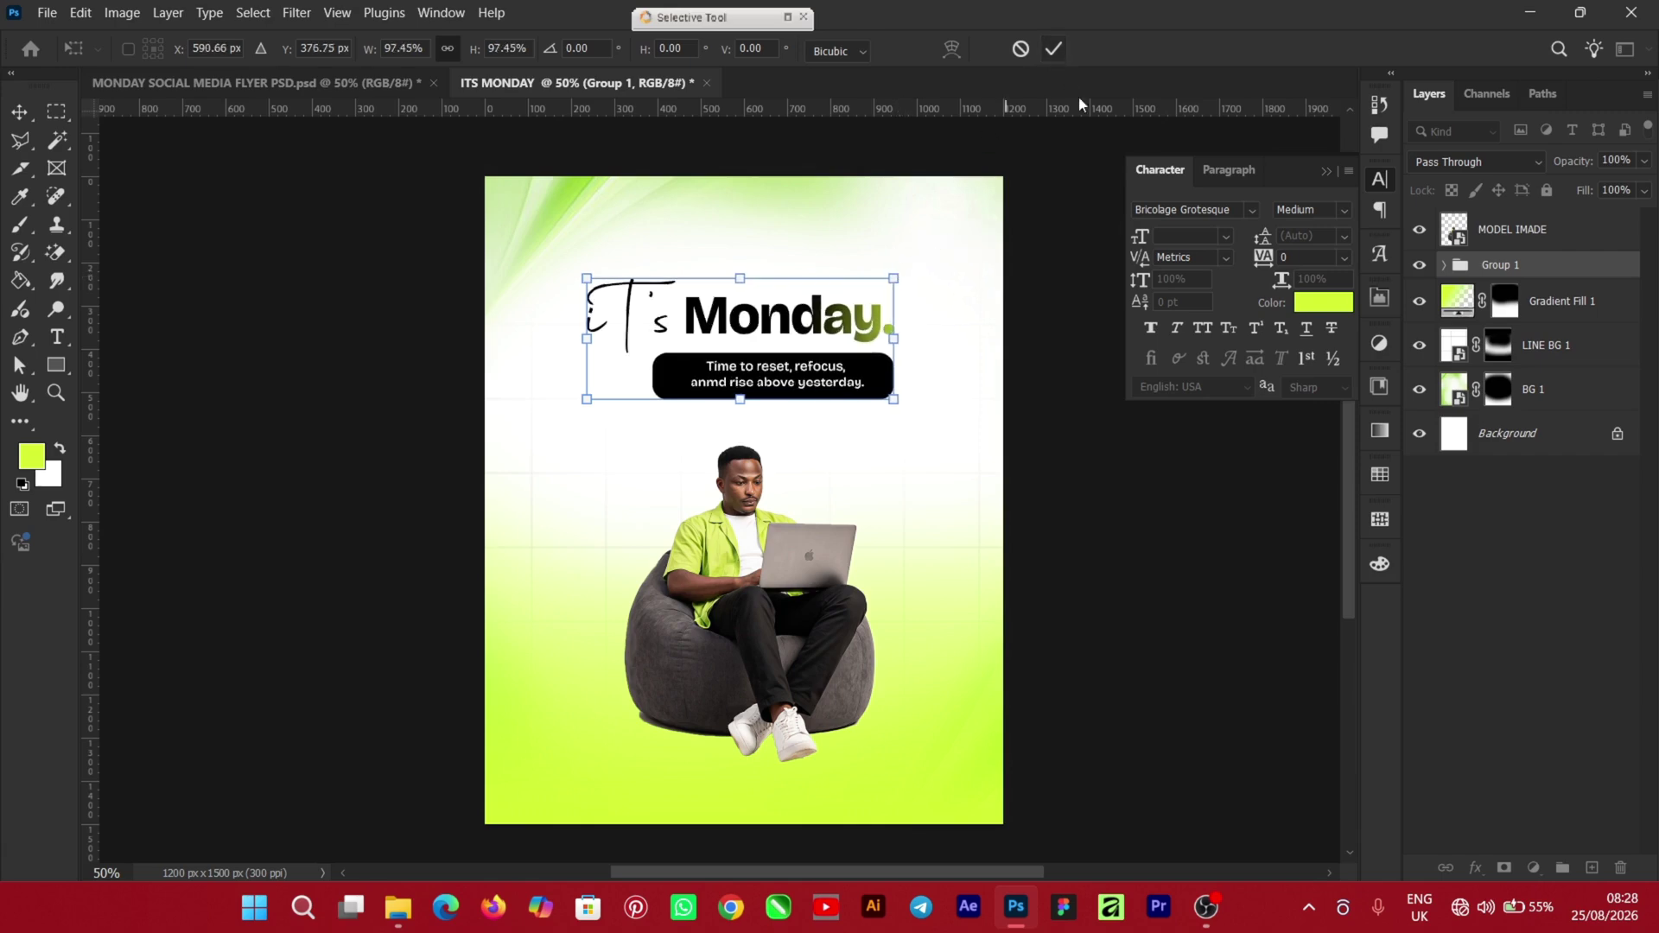
{"action": "key", "text": "Return"}
Centre the headline group horizontally on the canvas using a selection loaded from the LINE BG 1 layer, and clear the selection
{"action": "left_click", "coordinate": [1461, 346]}
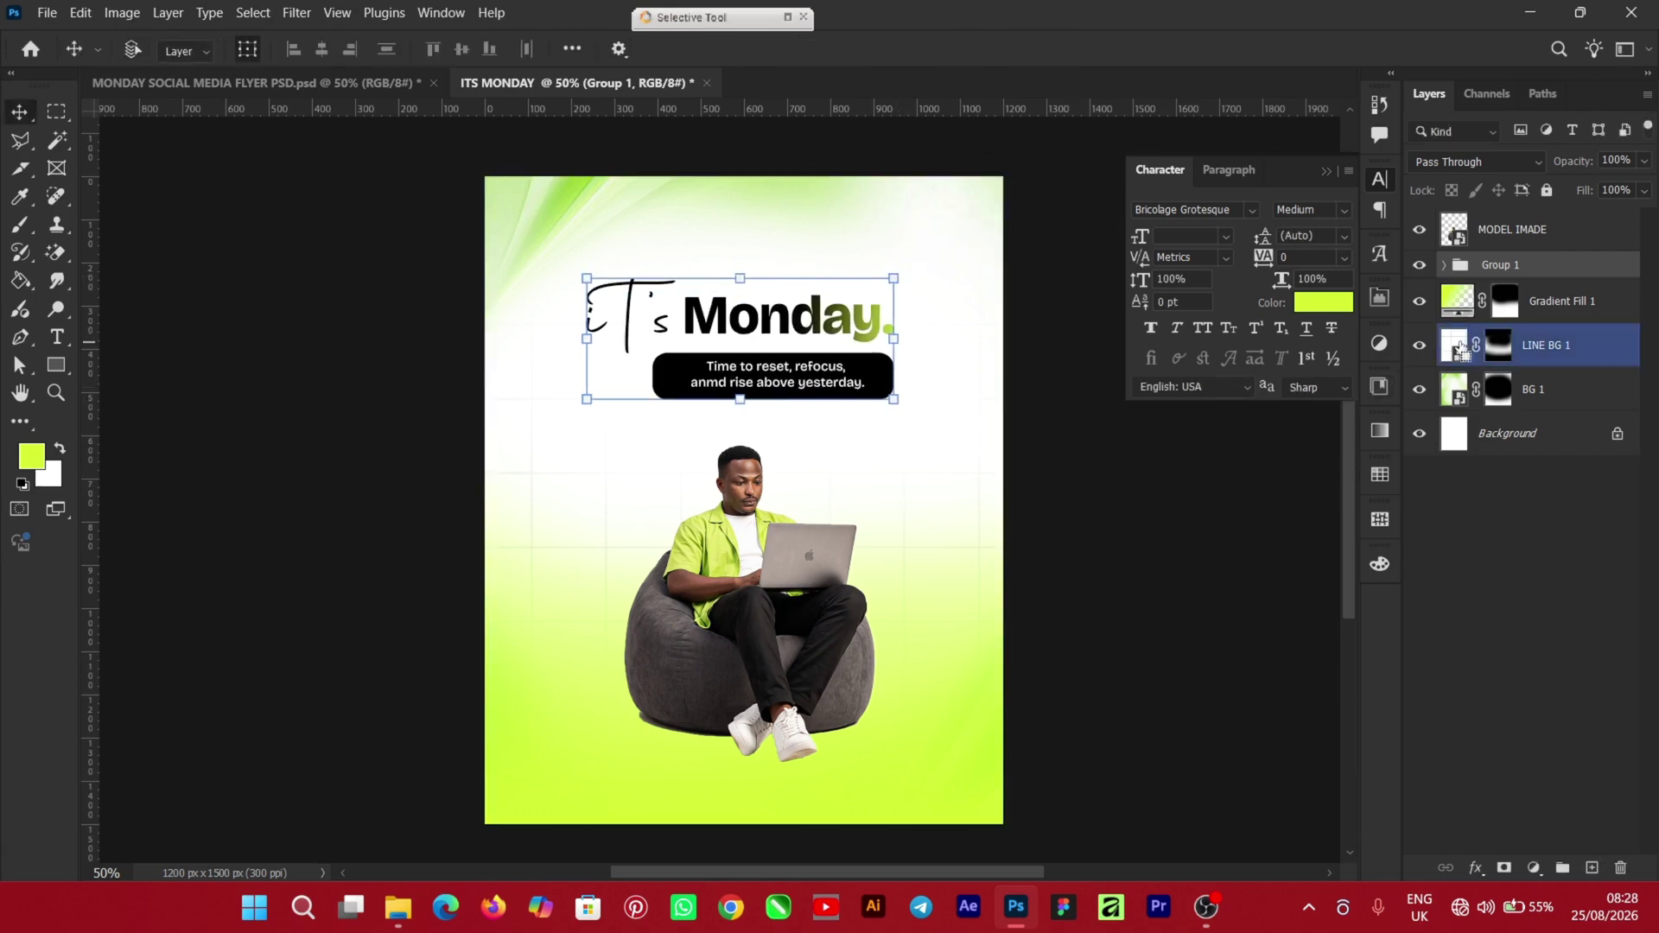
{"action": "left_click", "coordinate": [1460, 346], "text": "ctrl"}
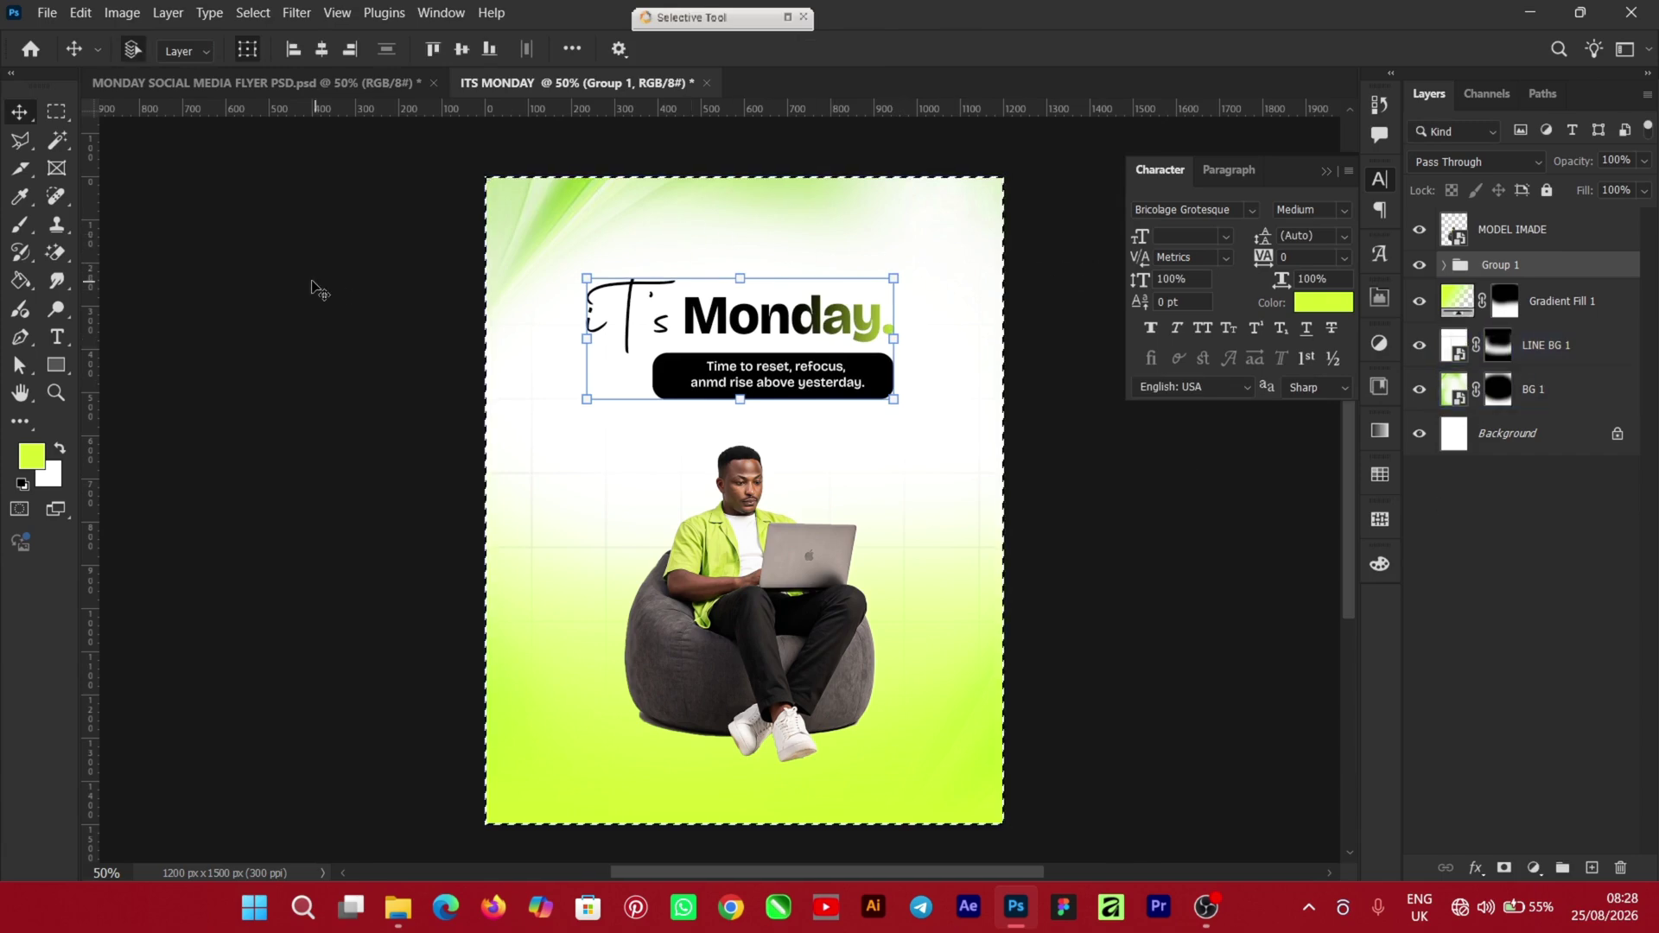
{"action": "left_click", "coordinate": [321, 49]}
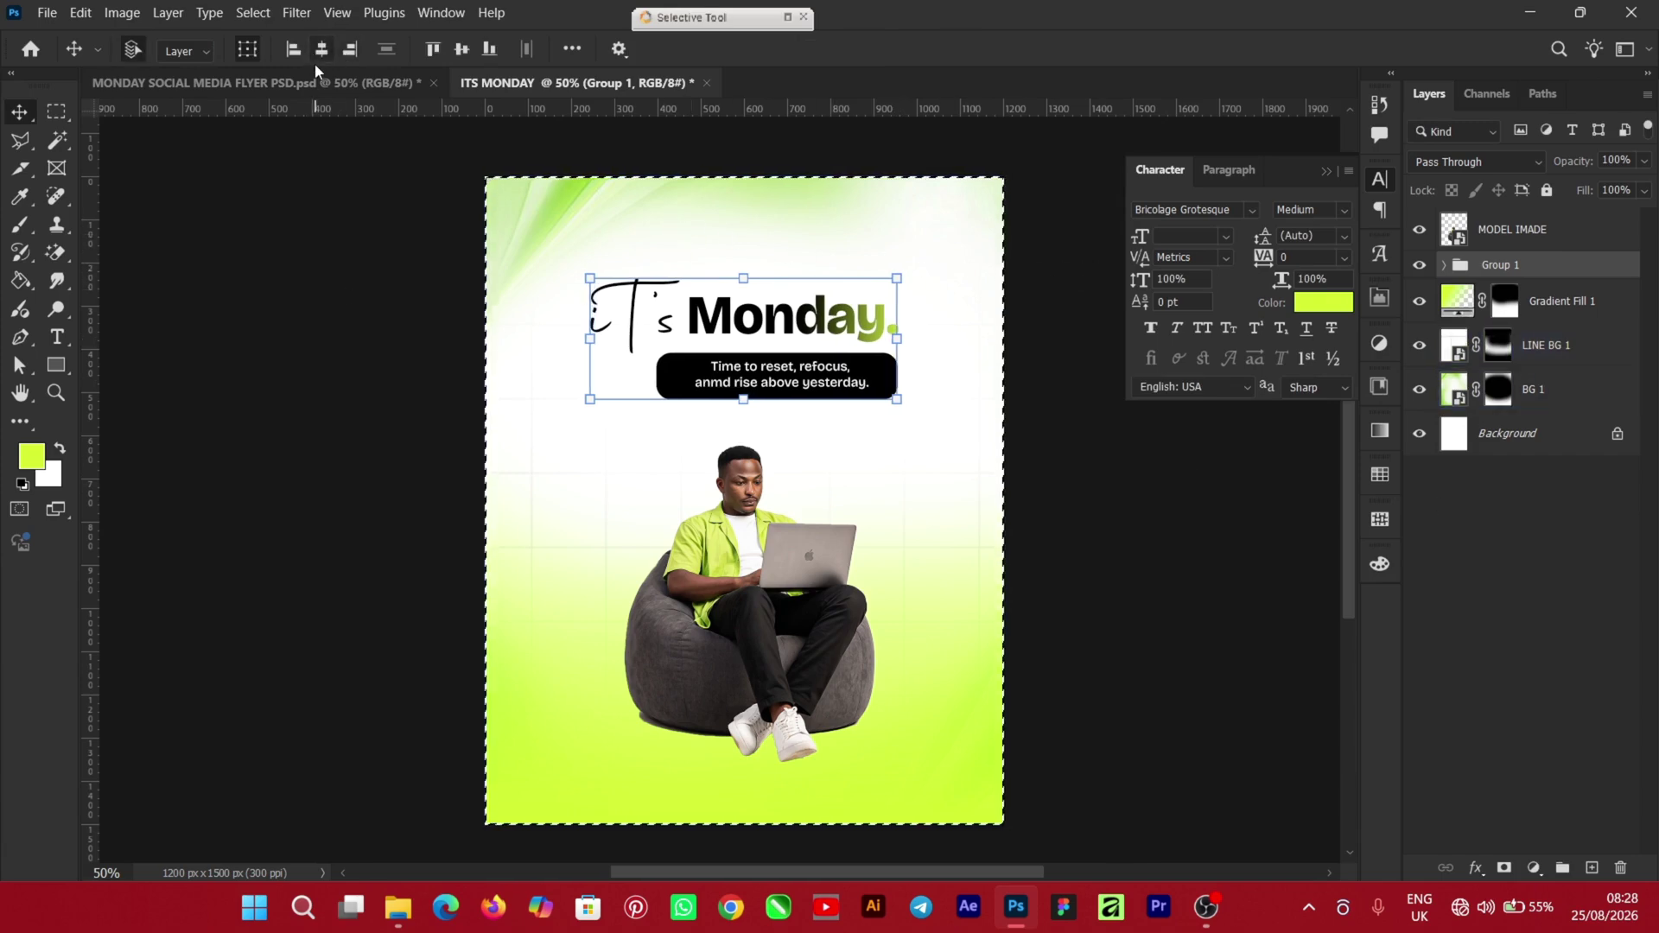
{"action": "key", "text": "ctrl+d"}
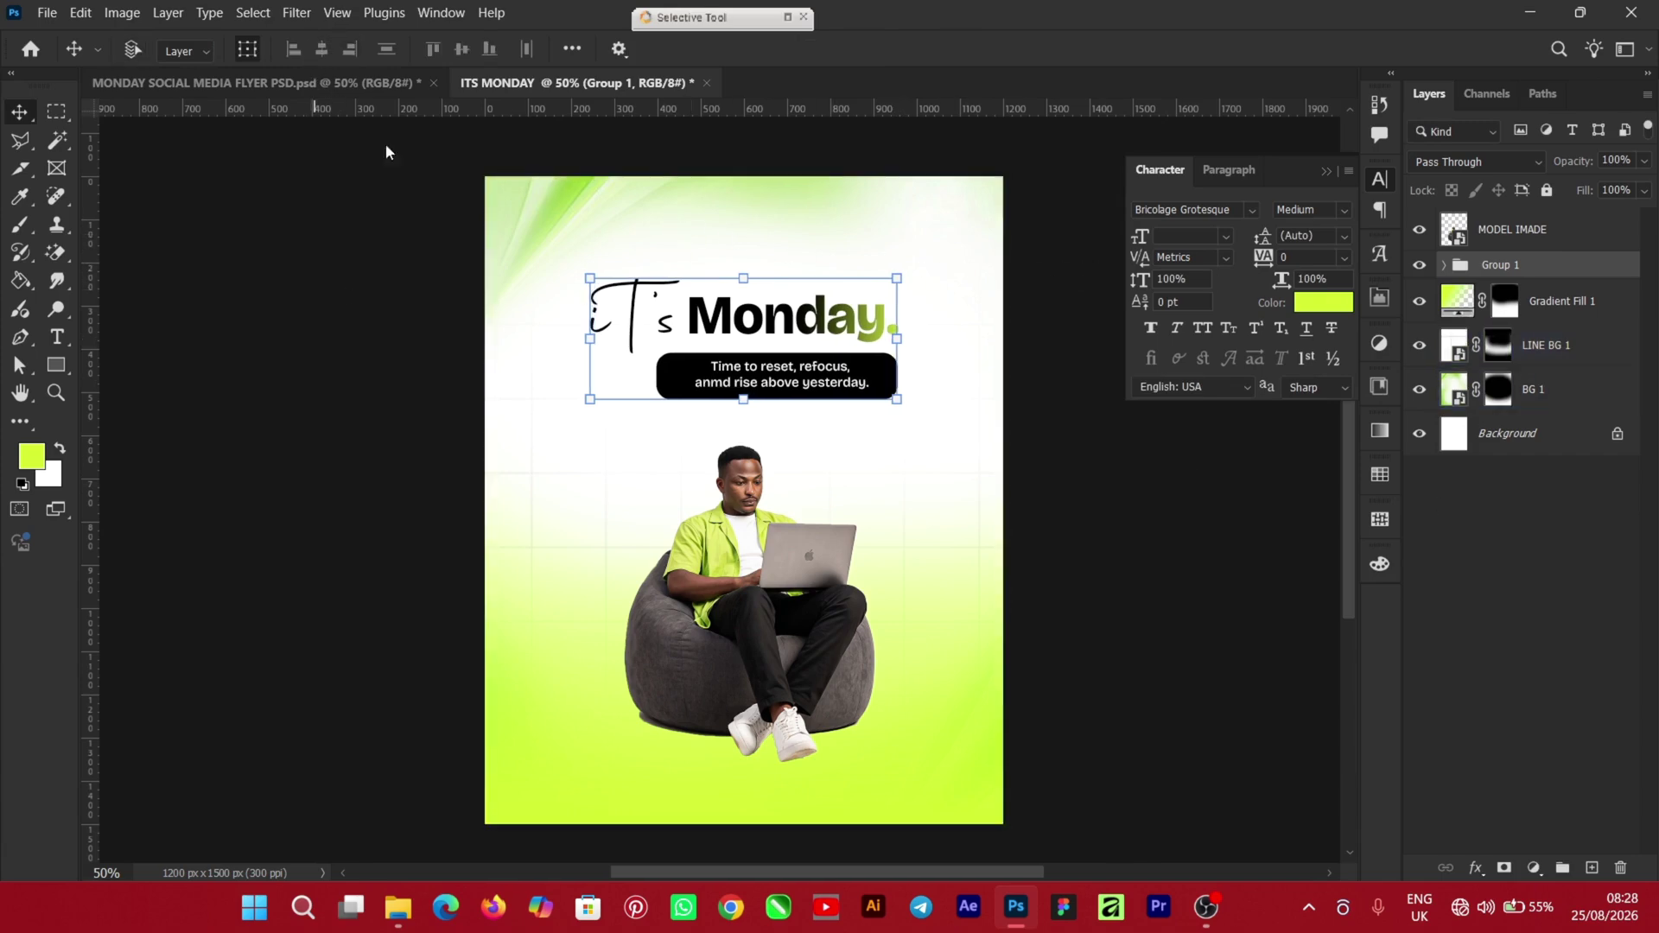
Enlarge the seated model picture to about 99.49% and move it up to sit just below the tagline bar
{"action": "left_click", "coordinate": [1133, 571]}
{"action": "left_click", "coordinate": [782, 560]}
{"action": "left_click_drag", "start_coordinate": [874, 444], "coordinate": [888, 410]}
{"action": "left_click_drag", "start_coordinate": [763, 563], "coordinate": [761, 547]}
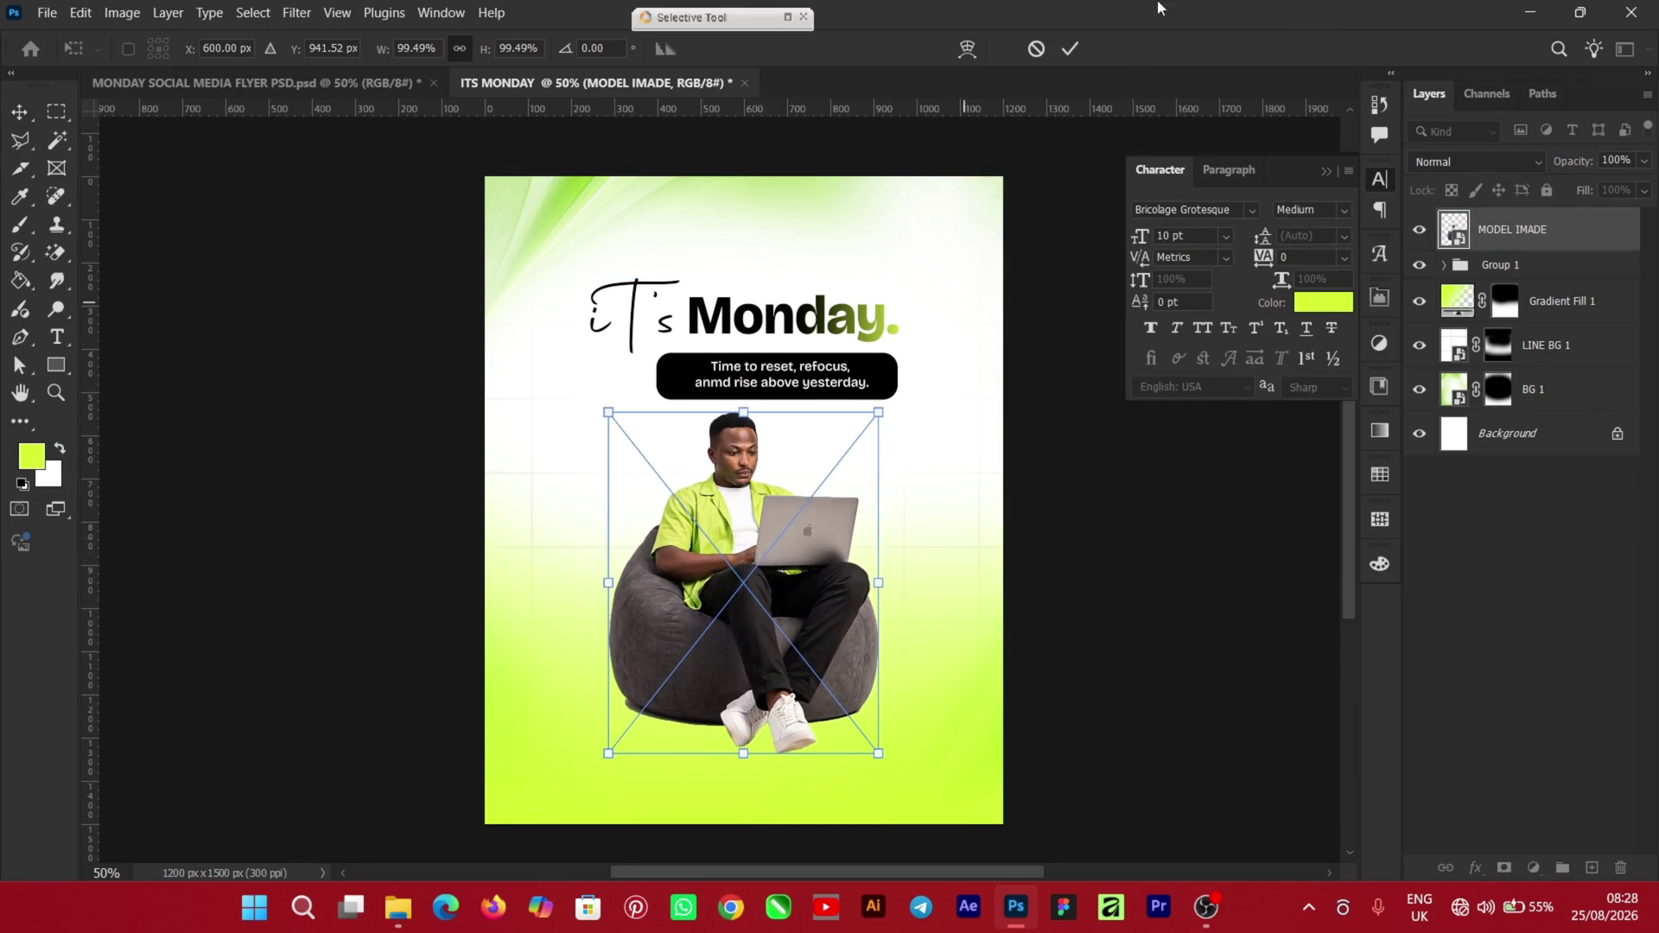
{"action": "left_click", "coordinate": [1069, 49]}
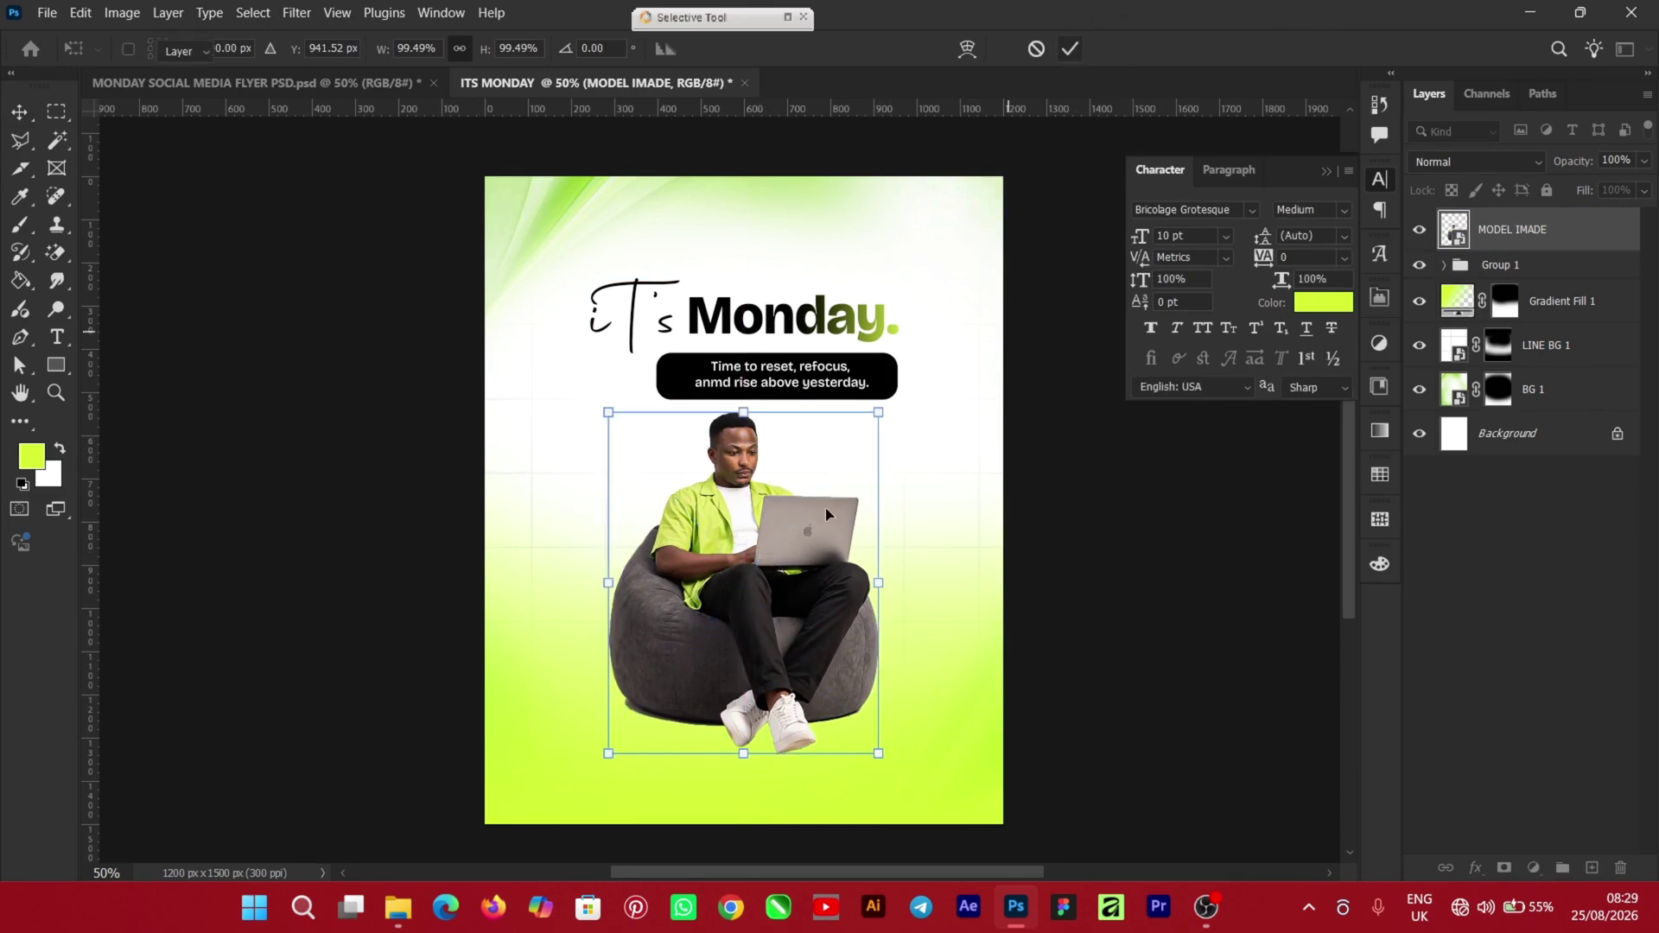
Add a Brightness/Contrast adjustment clipped to the MODEL IMADE layer, with brightness 13 and contrast 7
{"action": "left_click", "coordinate": [1533, 869]}
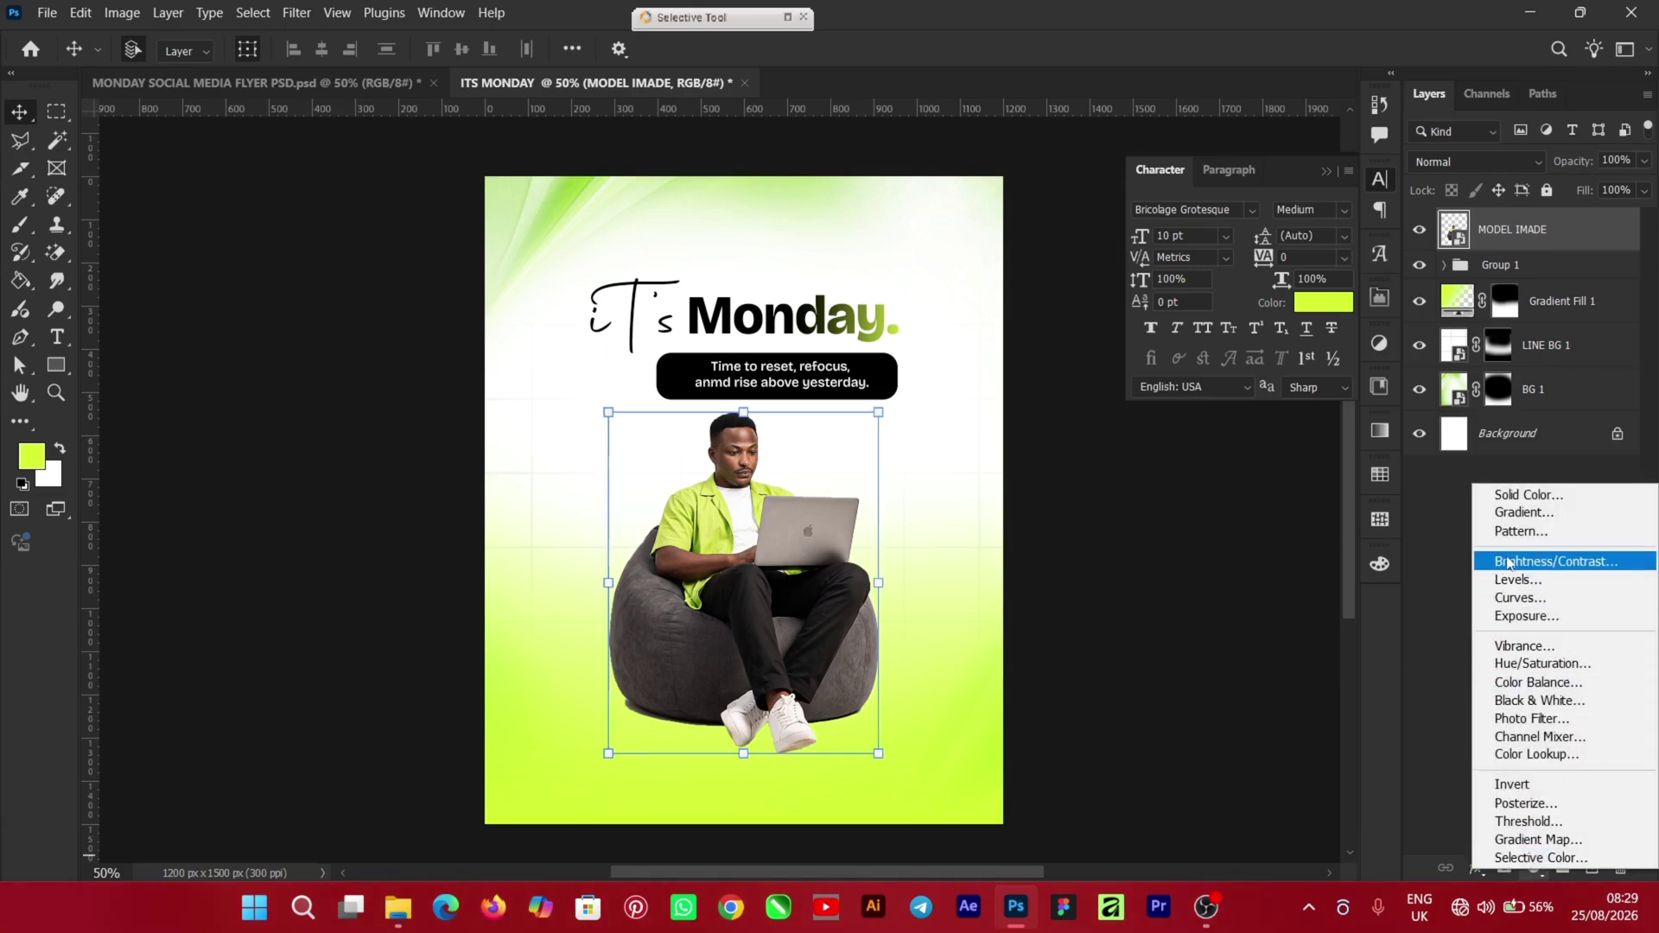
{"action": "left_click", "coordinate": [1582, 563]}
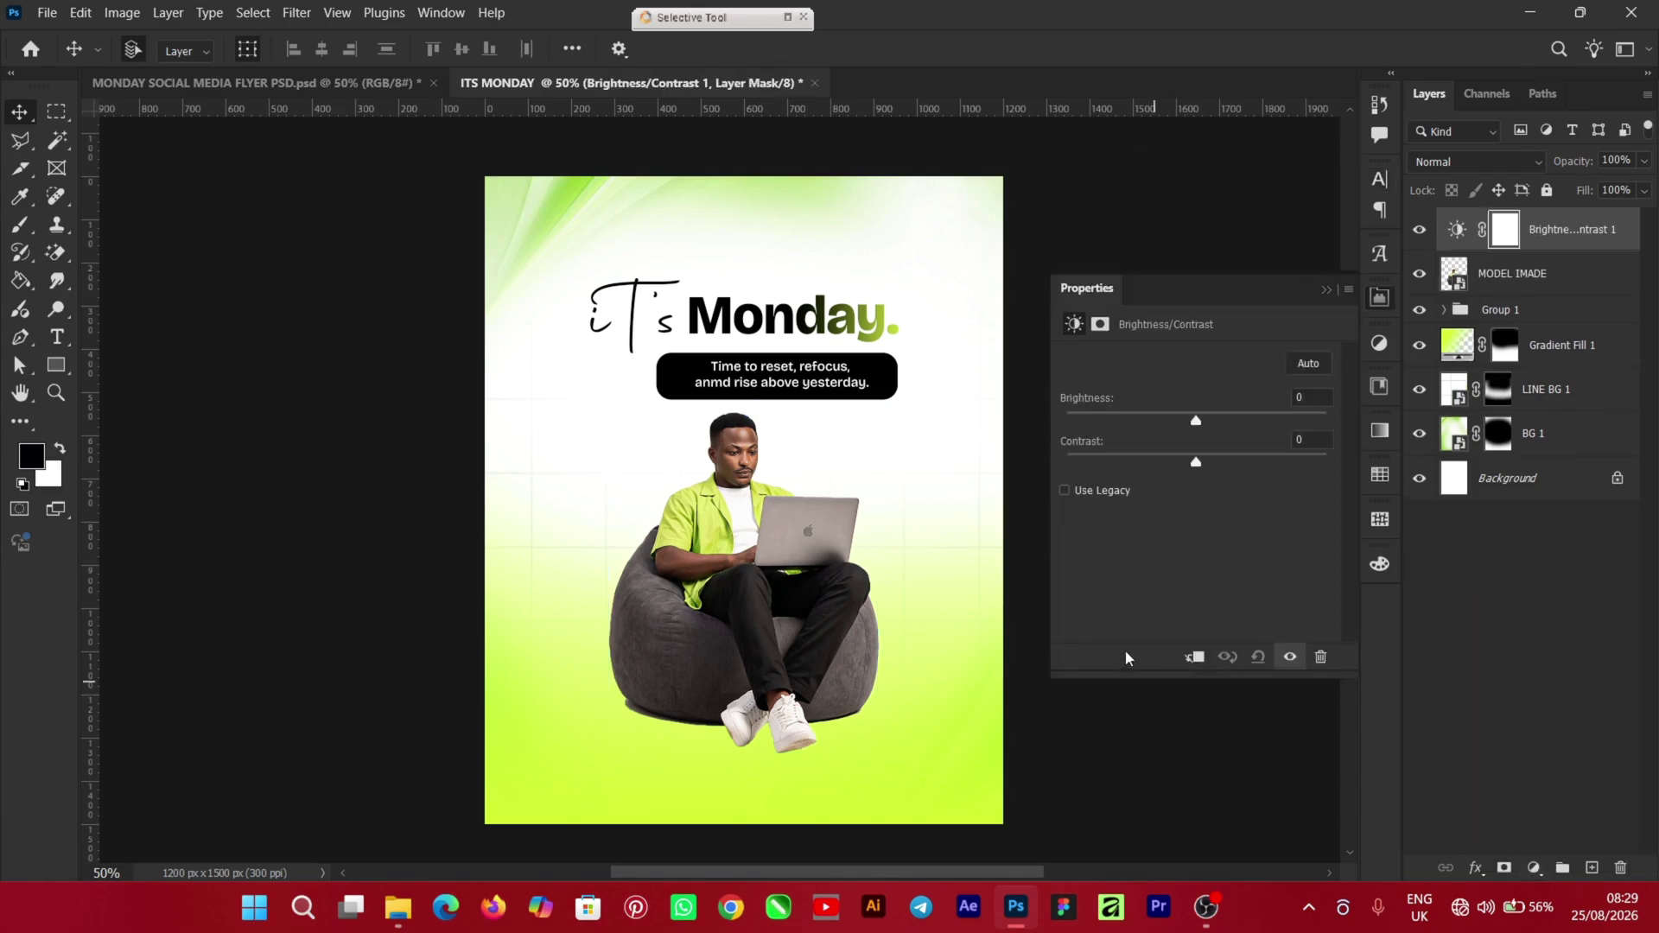
{"action": "left_click", "coordinate": [1197, 659]}
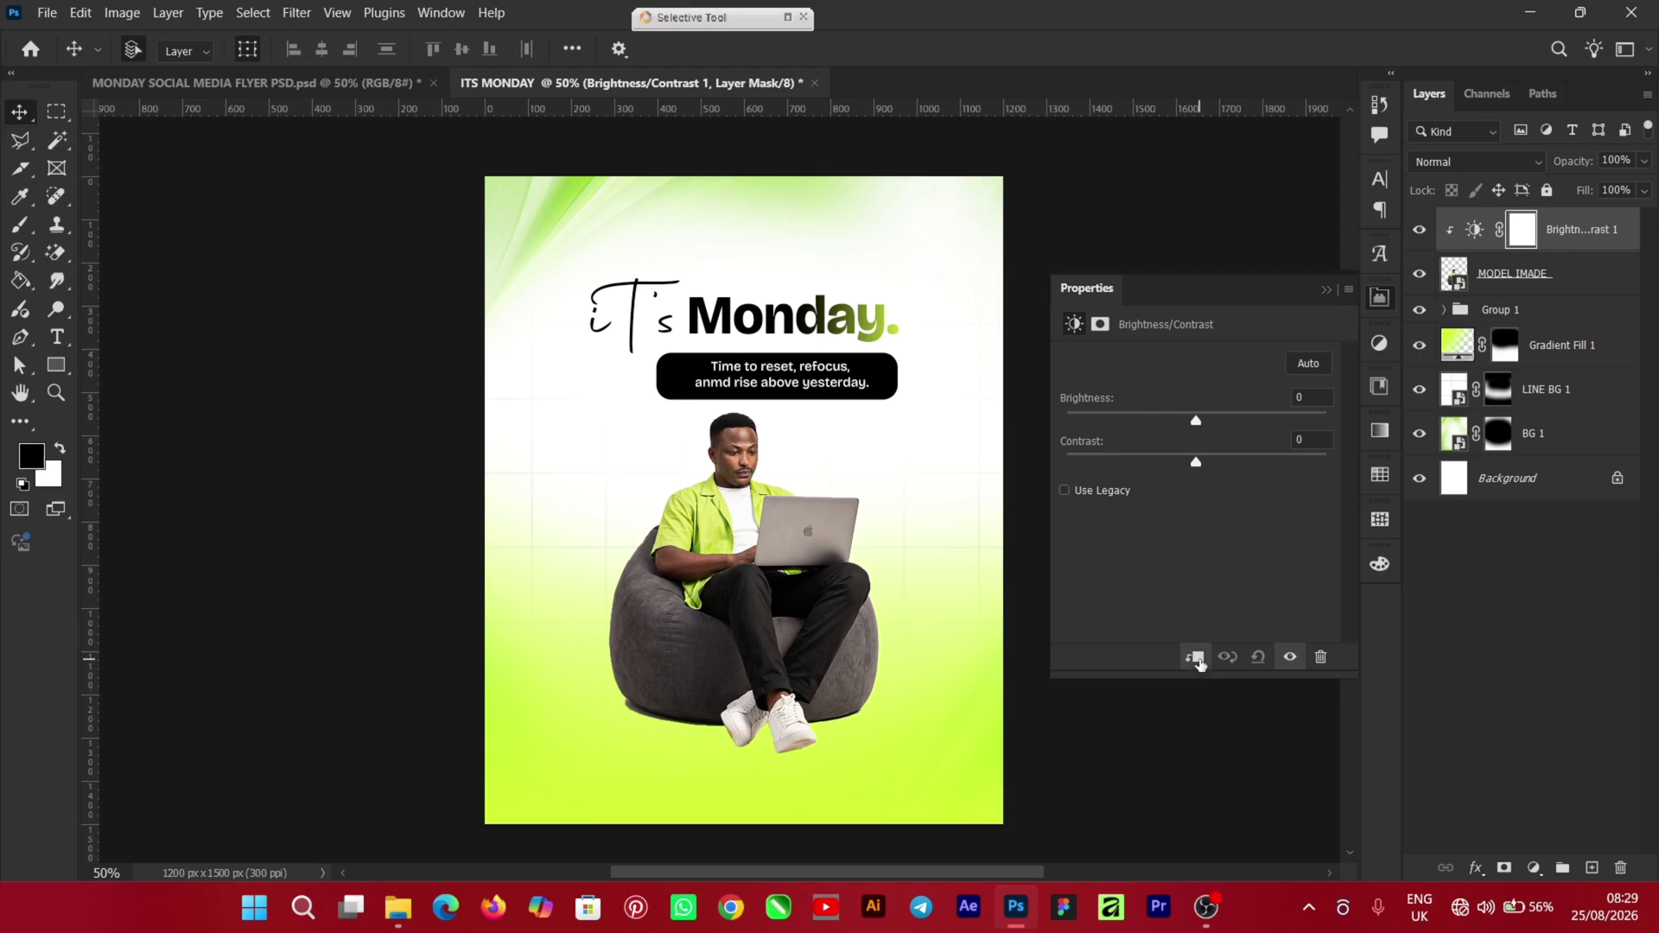
{"action": "left_click_drag", "start_coordinate": [1195, 428], "coordinate": [1207, 475]}
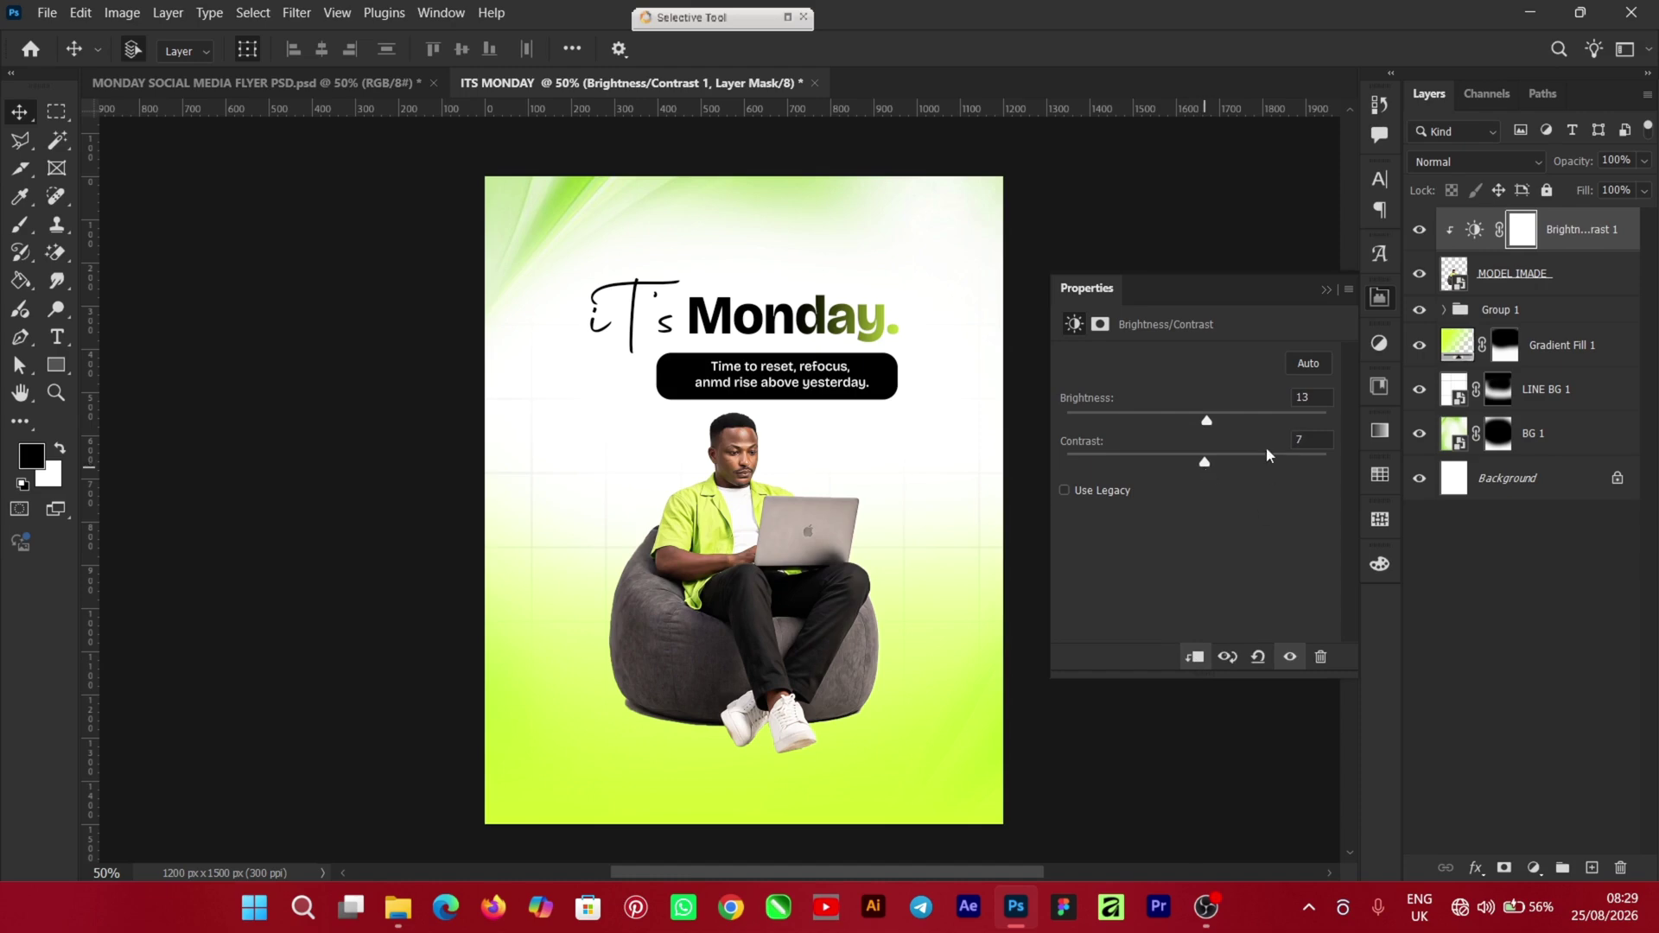
{"action": "left_click", "coordinate": [1327, 292]}
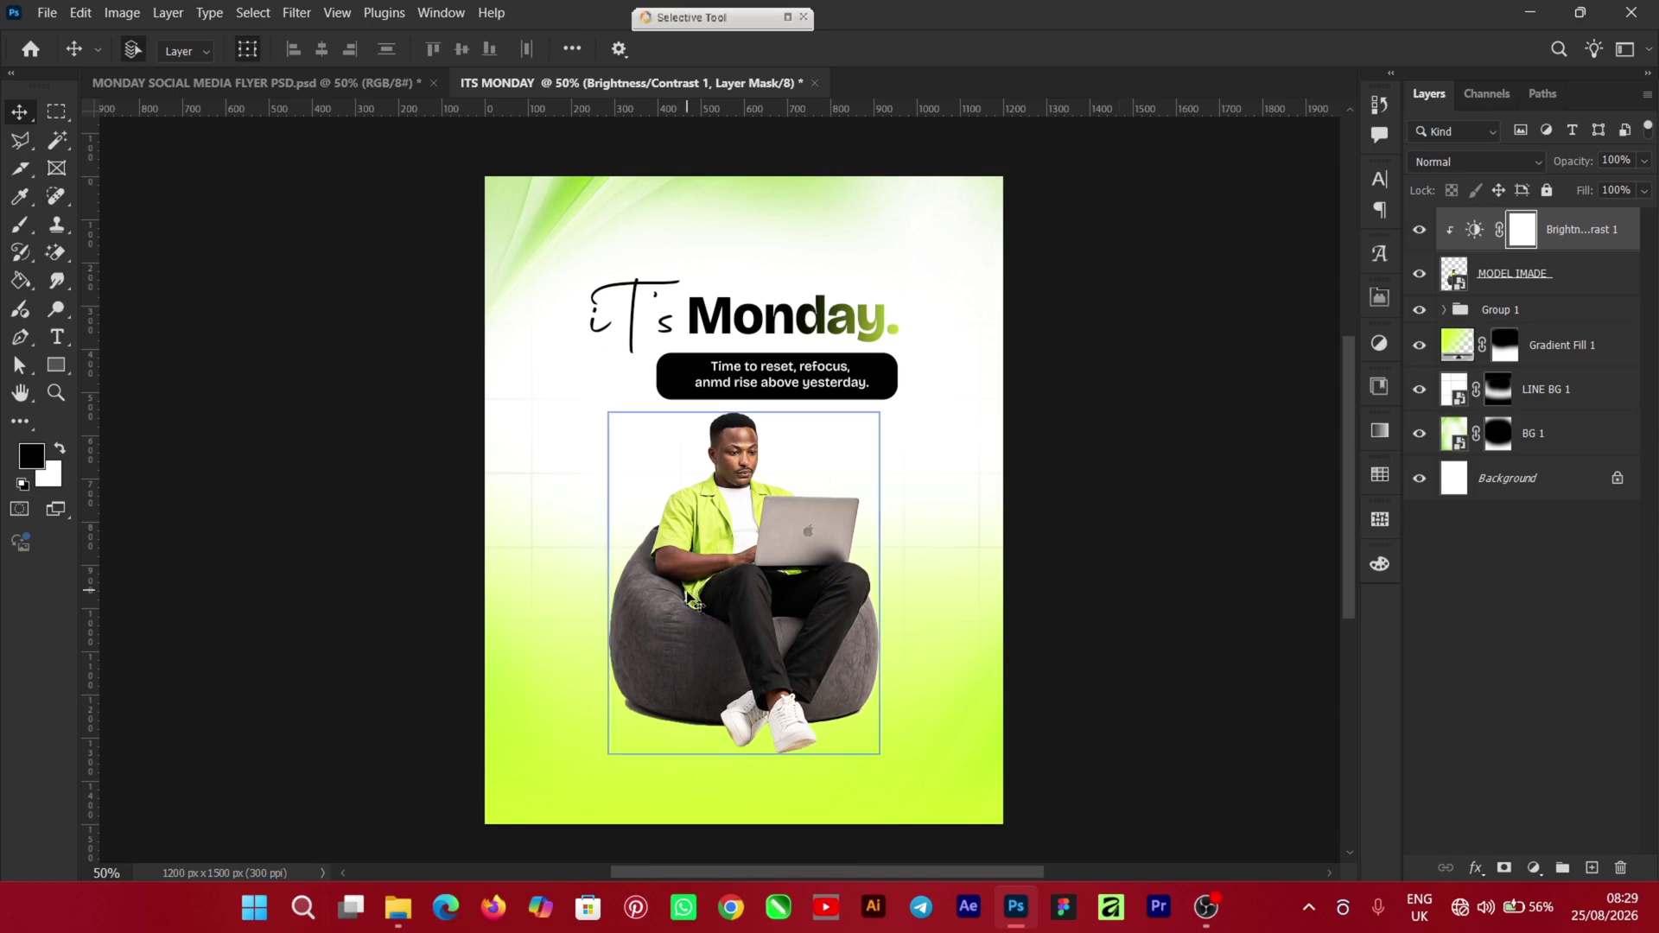
Nudge the seated model picture left to free space beside the beanbag, and deselect it
{"action": "left_click", "coordinate": [735, 566]}
{"action": "key", "text": "shift+Left"}
{"action": "key", "text": "shift+Left"}
{"action": "key", "text": "shift+Left"}
{"action": "key", "text": "shift+Left"}
{"action": "key", "text": "shift+Left"}
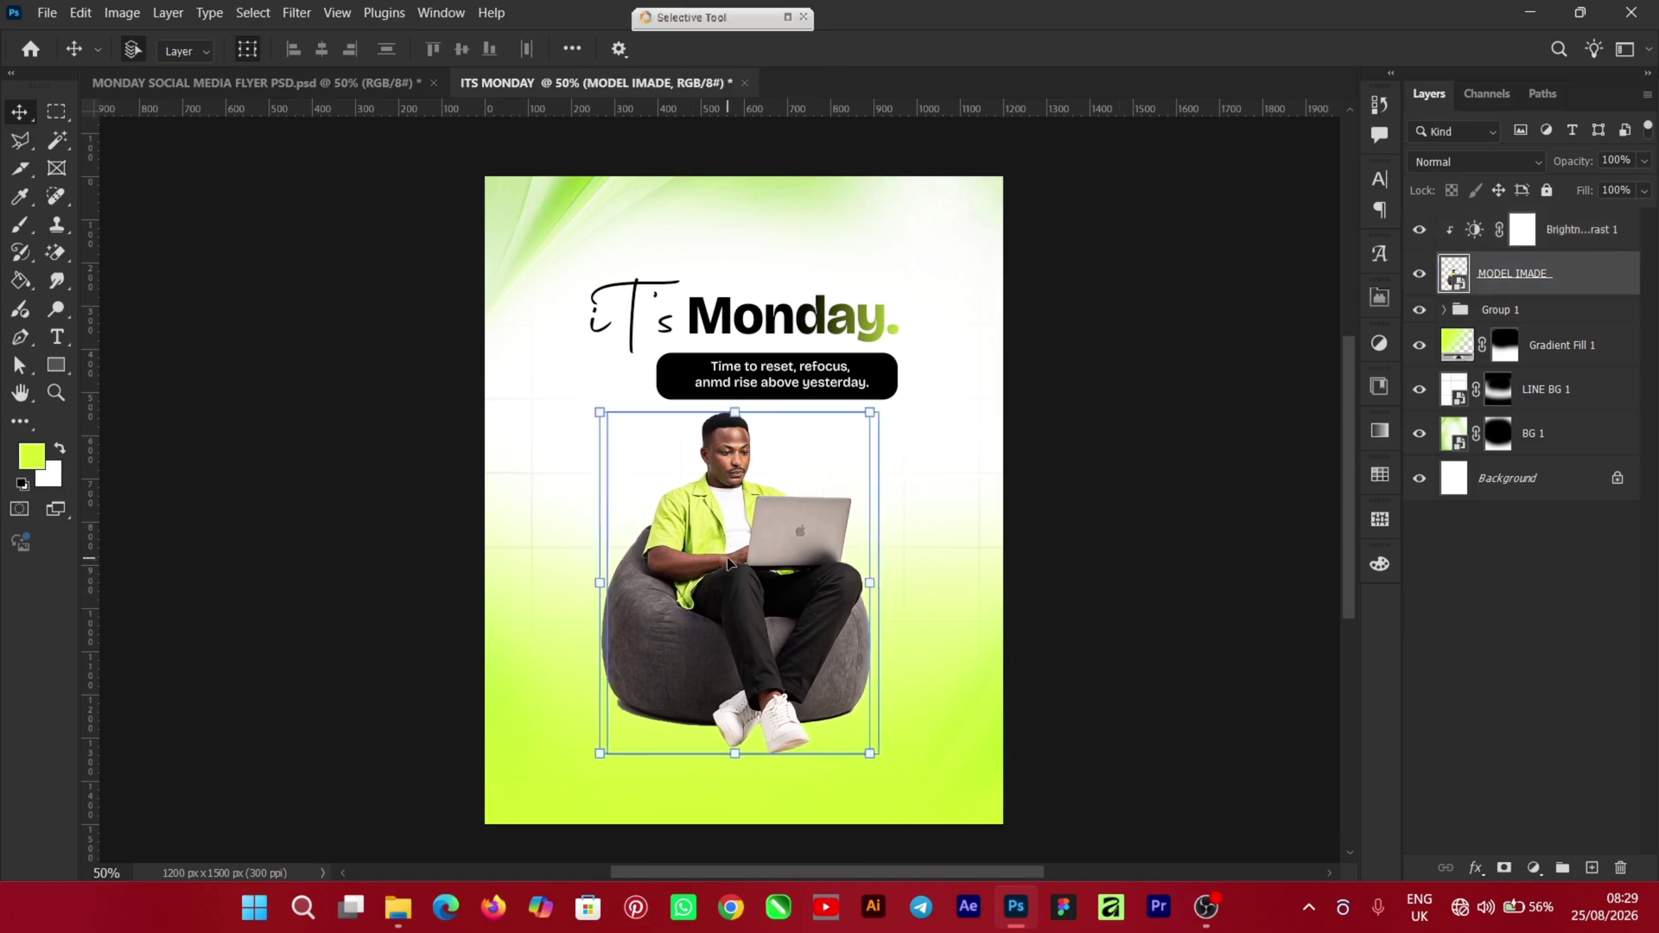
{"action": "key", "text": "shift+Left"}
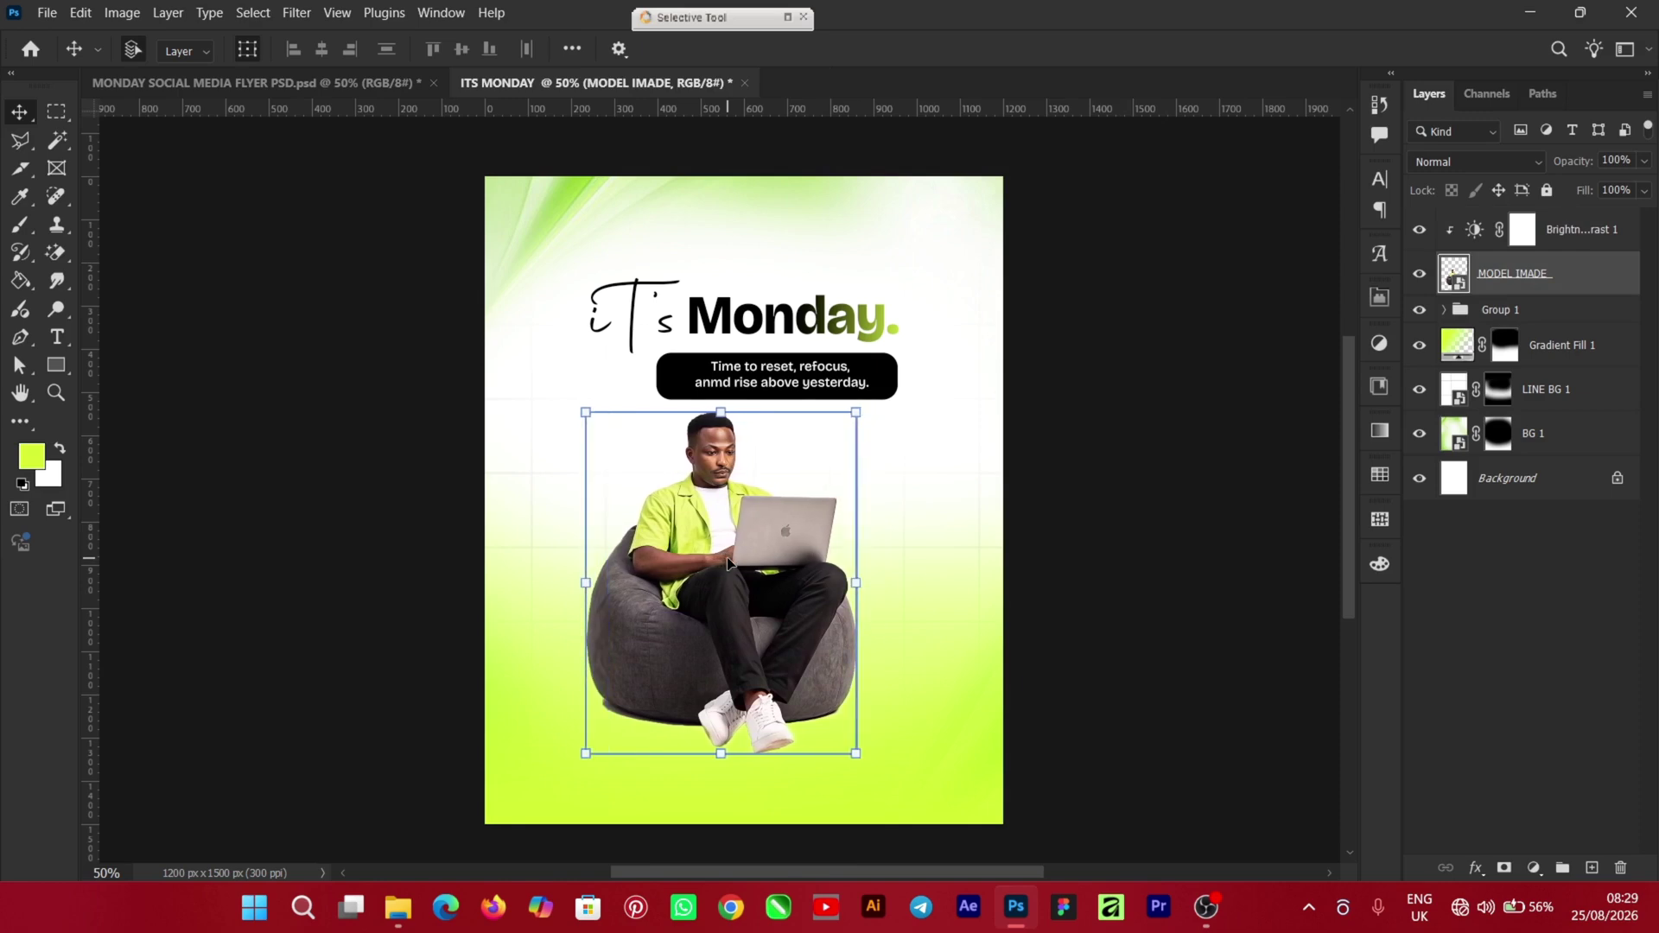
{"action": "left_click", "coordinate": [1083, 646]}
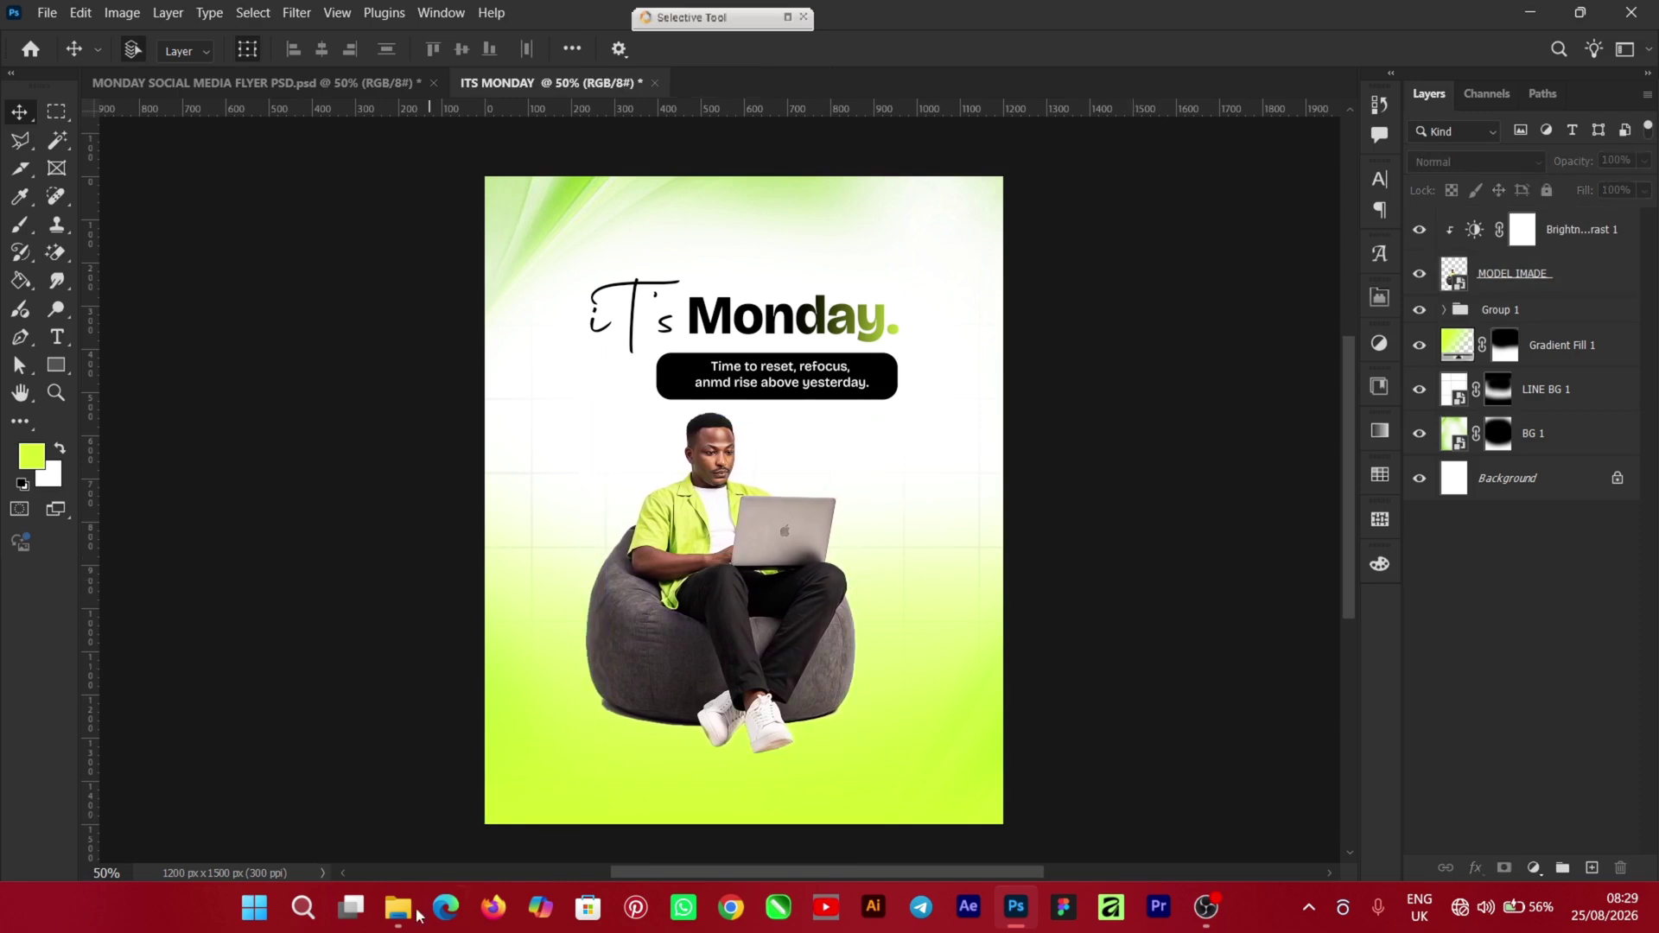
Place CLOCK IMAGE from the ITS MONDAY RESOURCES FILE folder into the flyer, sized small and positioned to the right of the beanbag
{"action": "mouse_move", "coordinate": [398, 905]}
{"action": "left_click", "coordinate": [378, 831]}
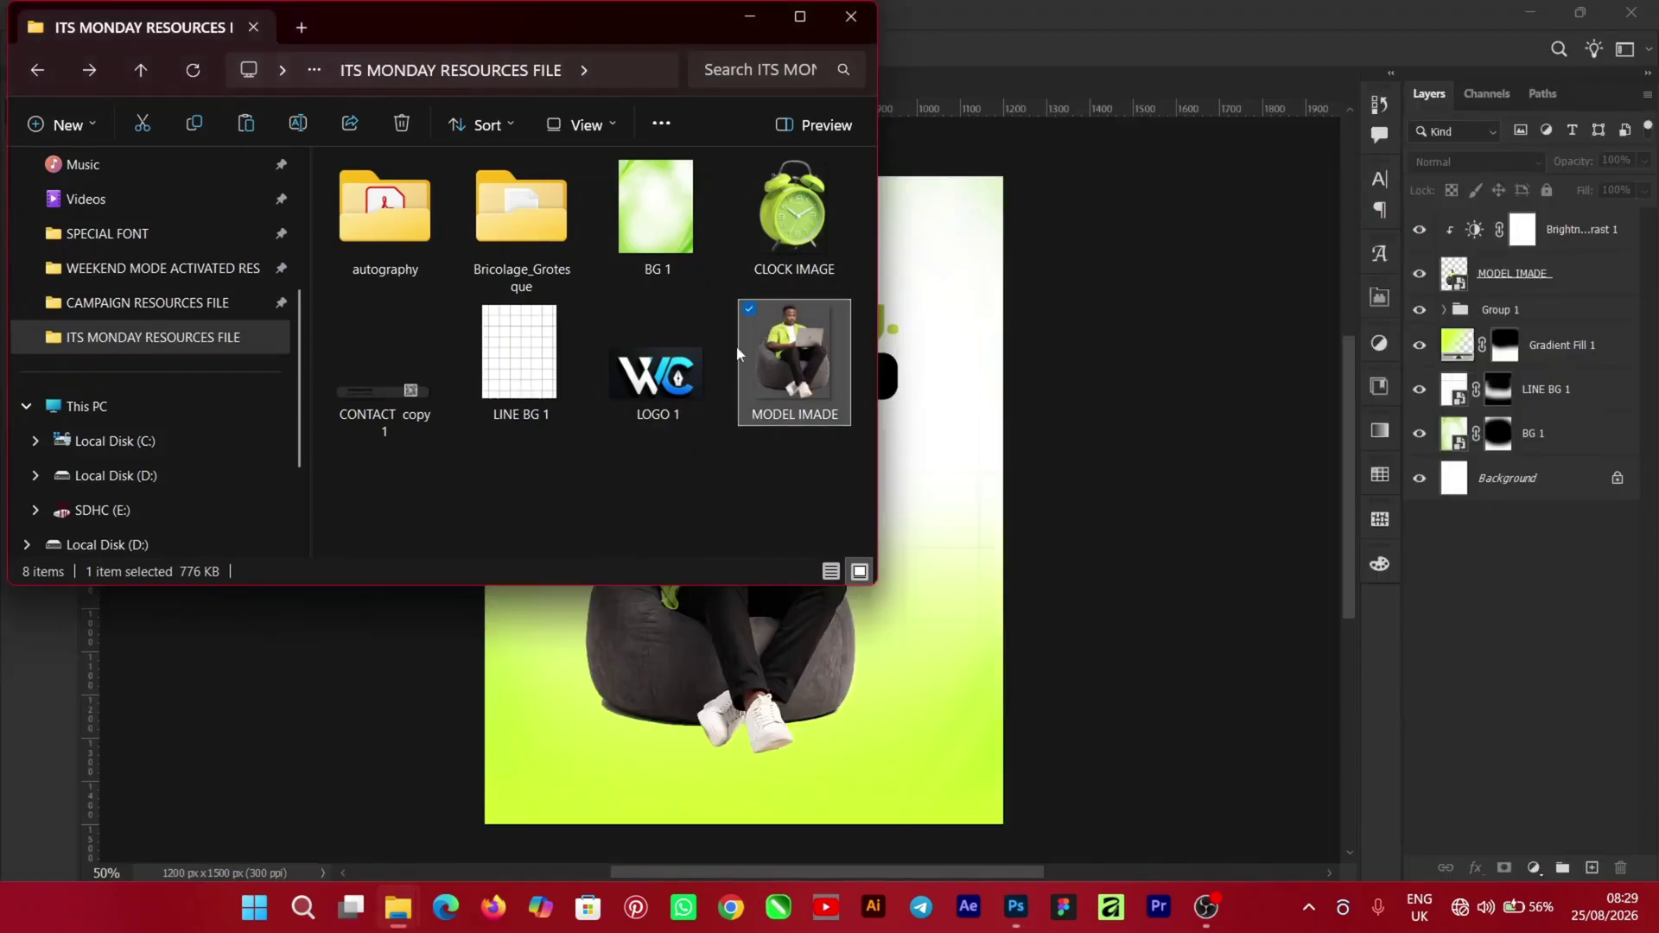
{"action": "left_click_drag", "start_coordinate": [797, 212], "coordinate": [978, 618]}
{"action": "left_click_drag", "start_coordinate": [734, 493], "coordinate": [908, 662]}
{"action": "key", "text": "Return"}
{"action": "left_click", "coordinate": [1139, 622]}
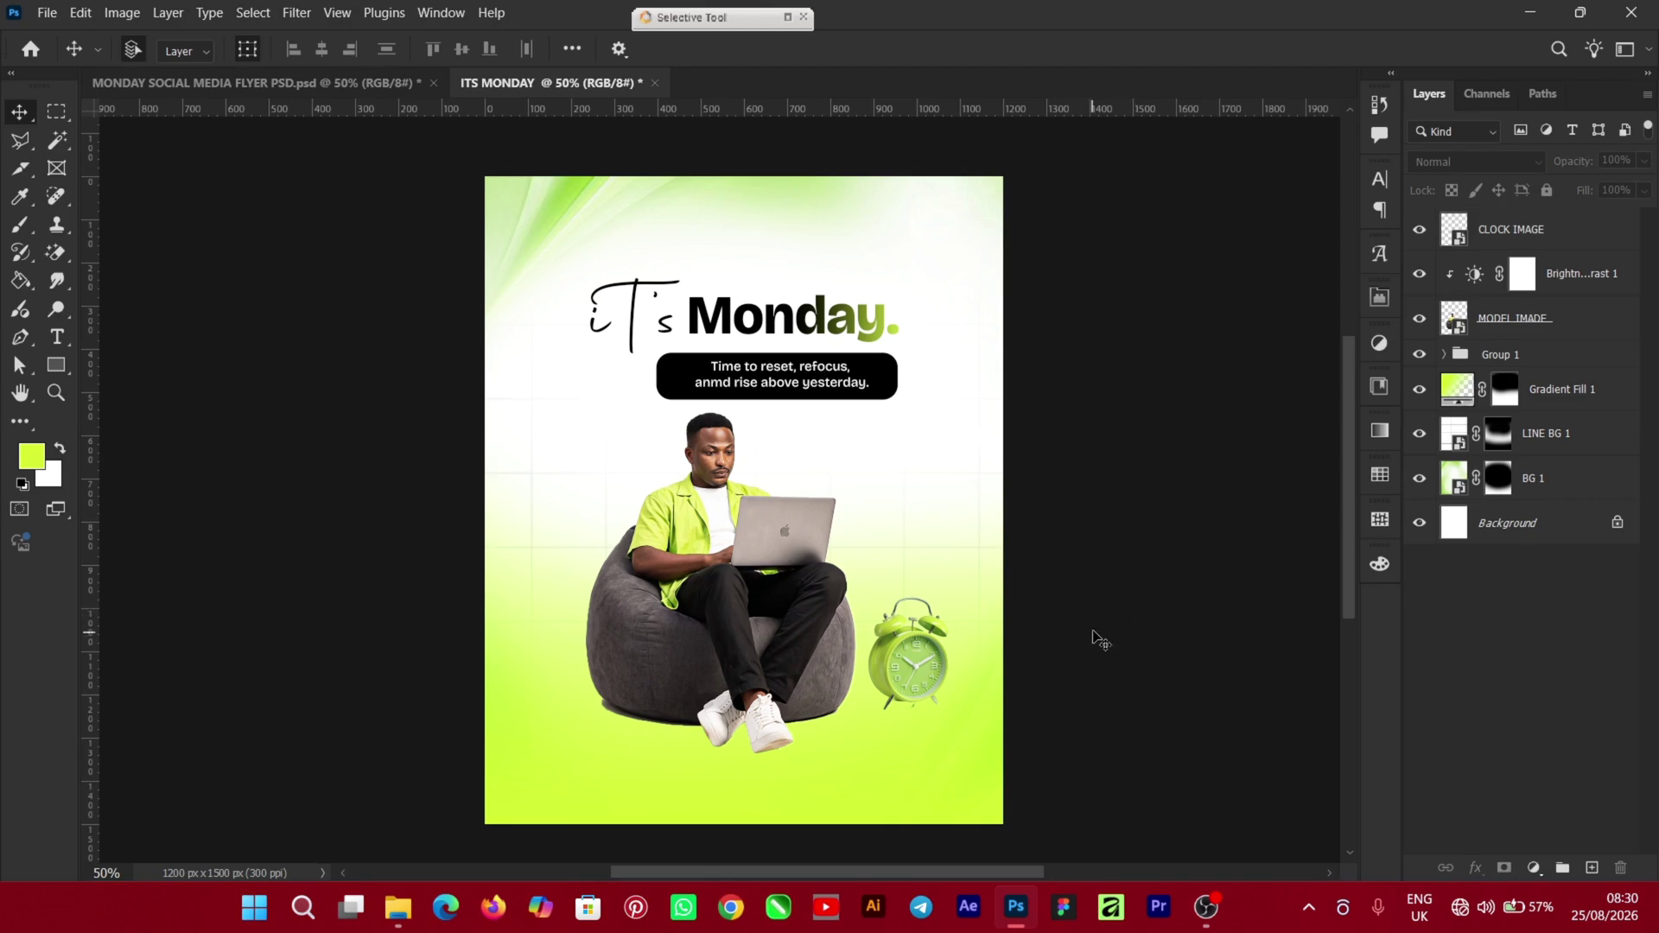
Create an empty layer directly above Group 1 and set the foreground colour to black (000000)
{"action": "left_click", "coordinate": [1499, 355]}
{"action": "left_click", "coordinate": [1592, 868]}
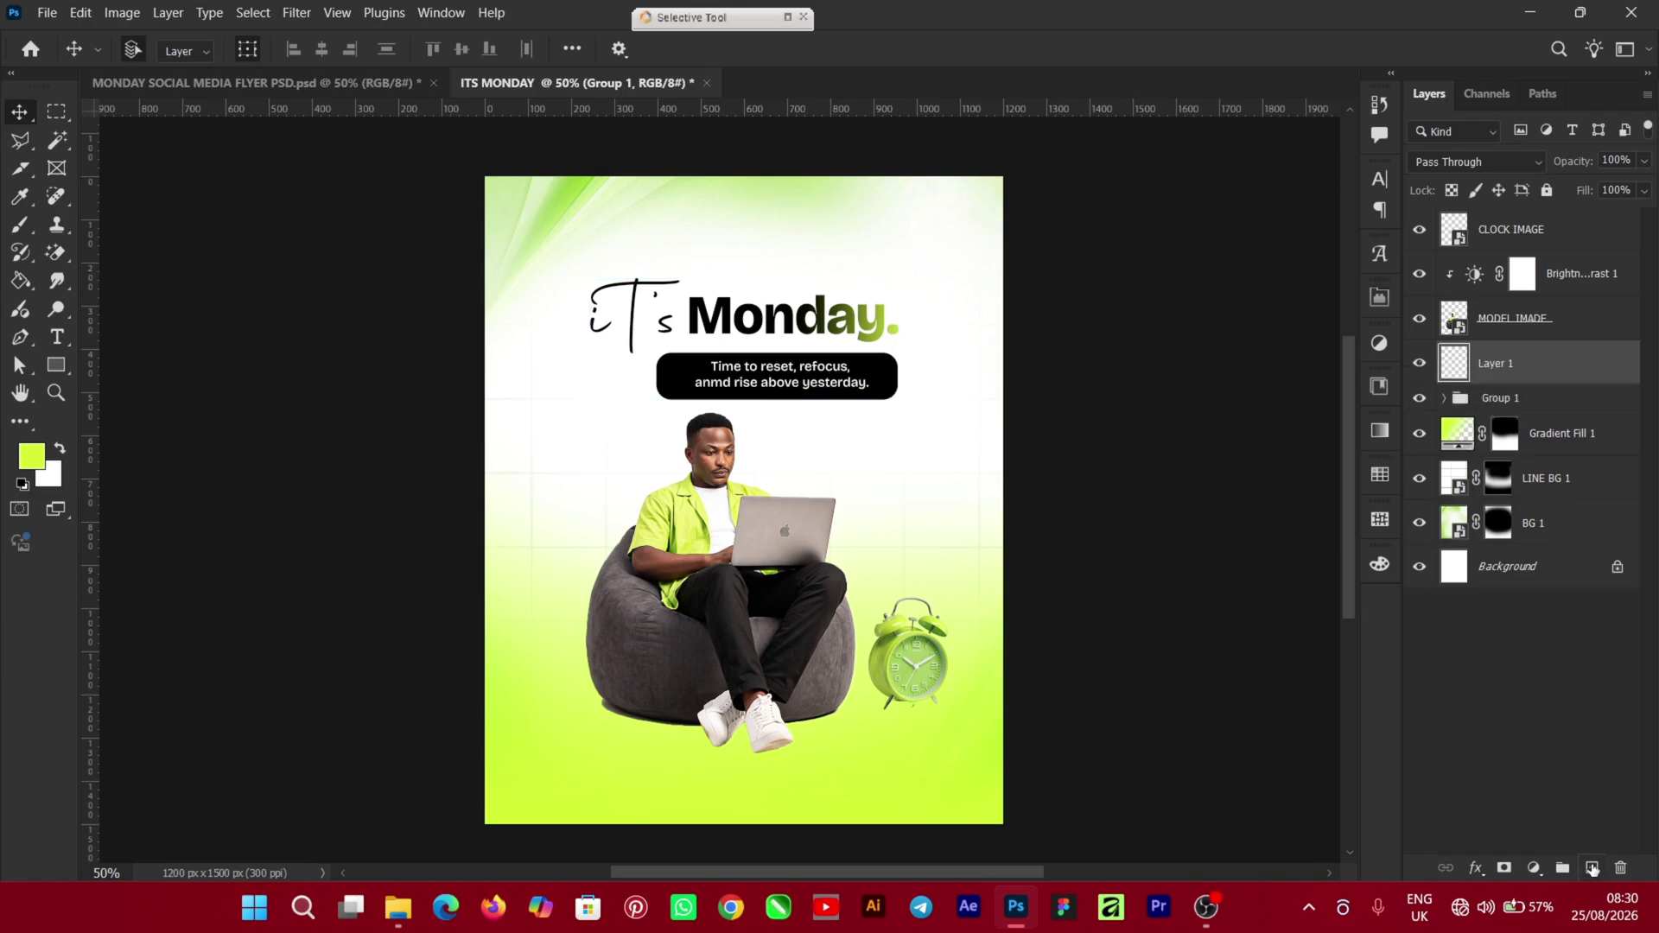
{"action": "left_click", "coordinate": [57, 449]}
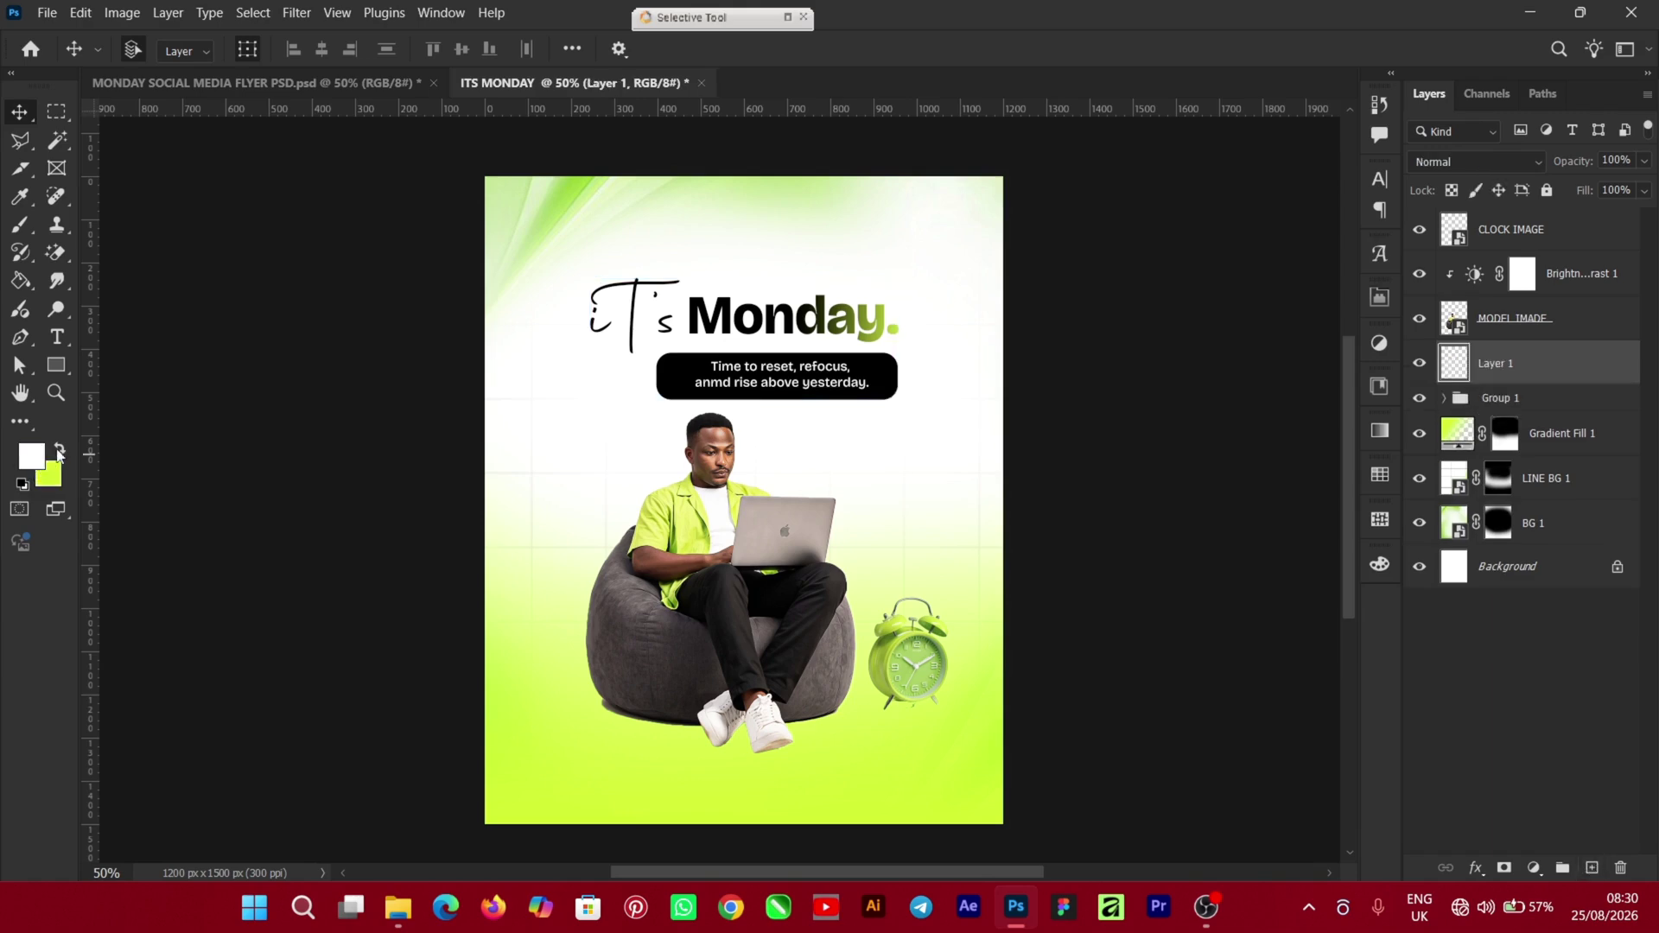
{"action": "left_click", "coordinate": [57, 450]}
{"action": "left_click", "coordinate": [31, 462]}
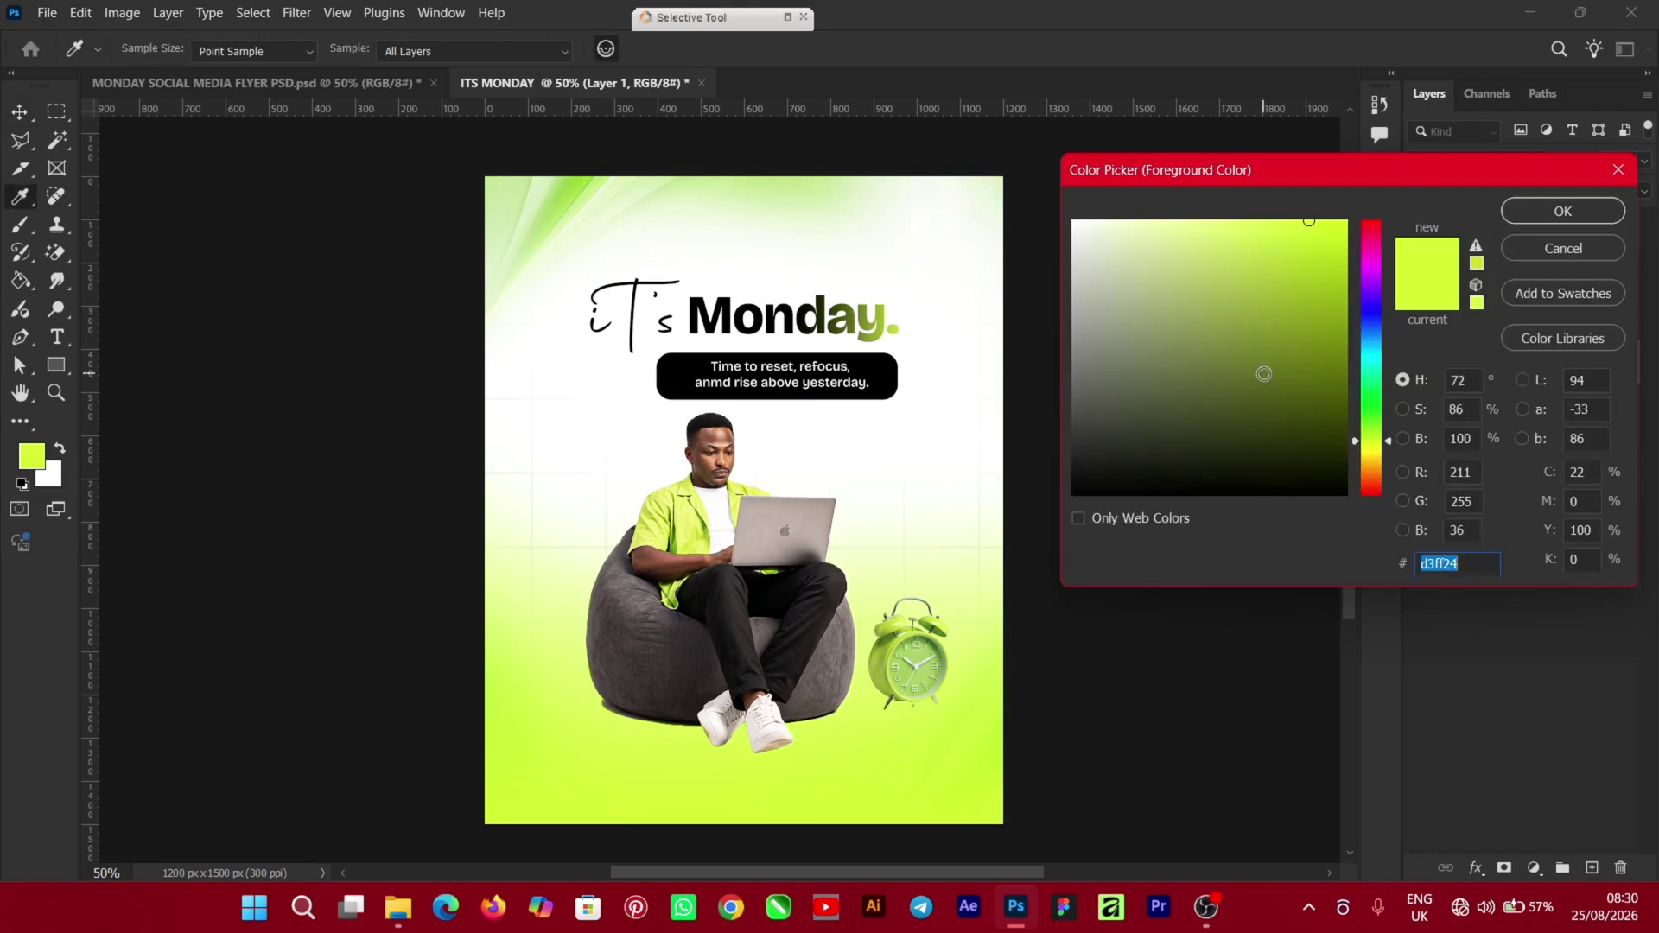
{"action": "left_click_drag", "start_coordinate": [1147, 455], "coordinate": [1011, 568]}
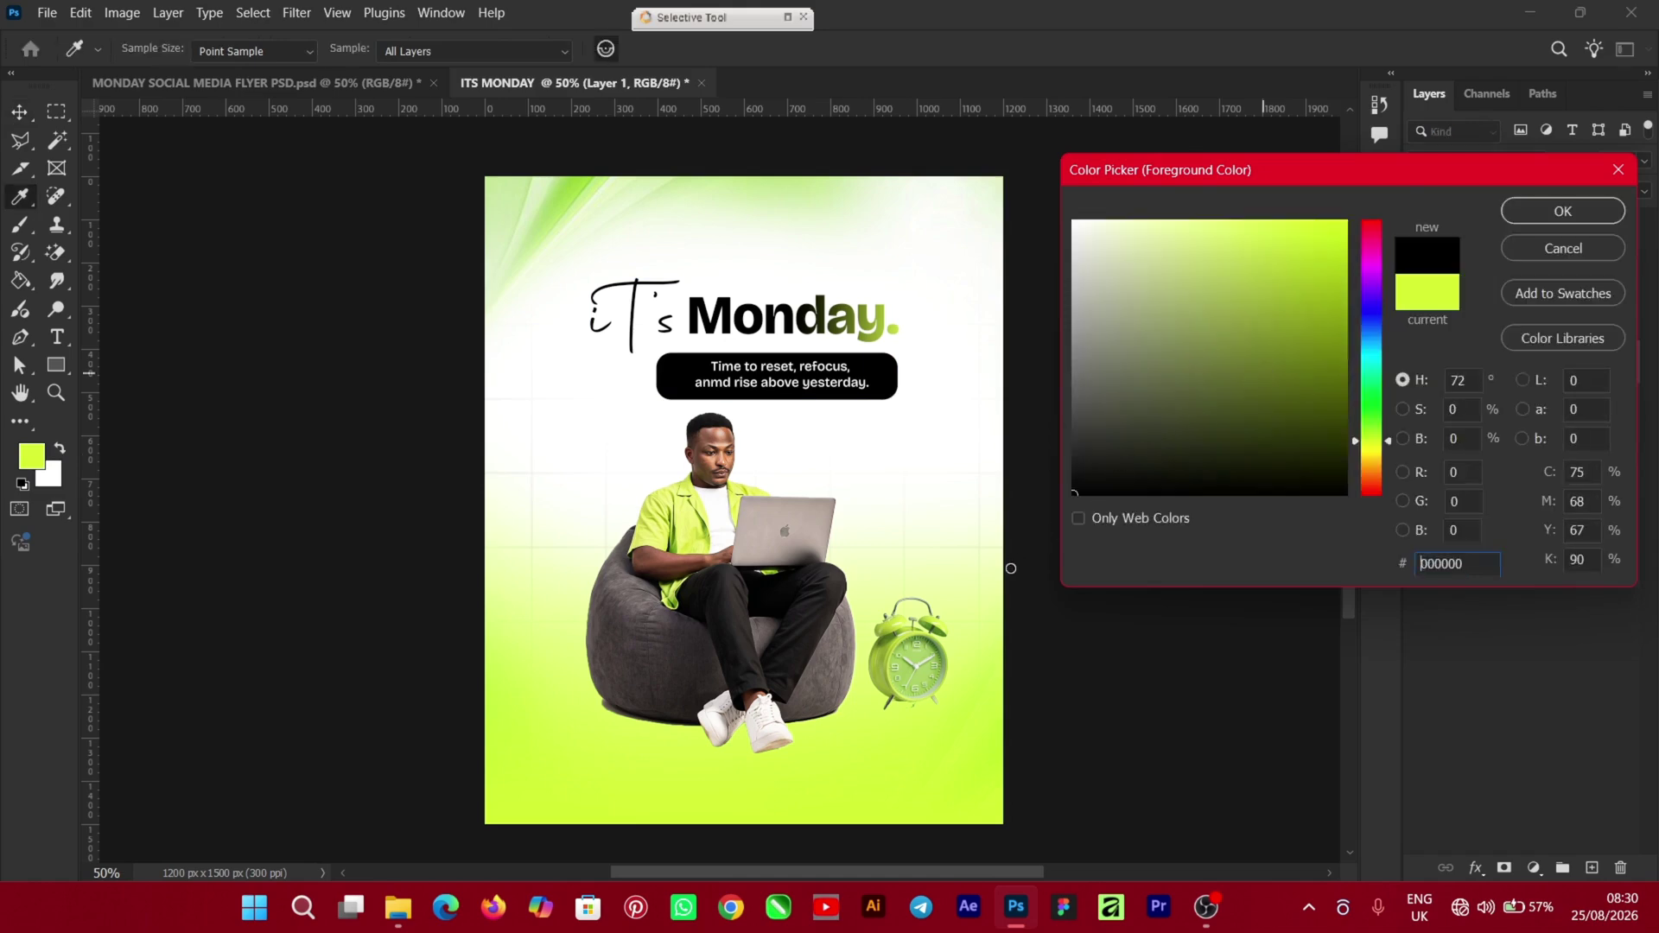
{"action": "left_click", "coordinate": [1555, 213]}
{"action": "key", "text": "v"}
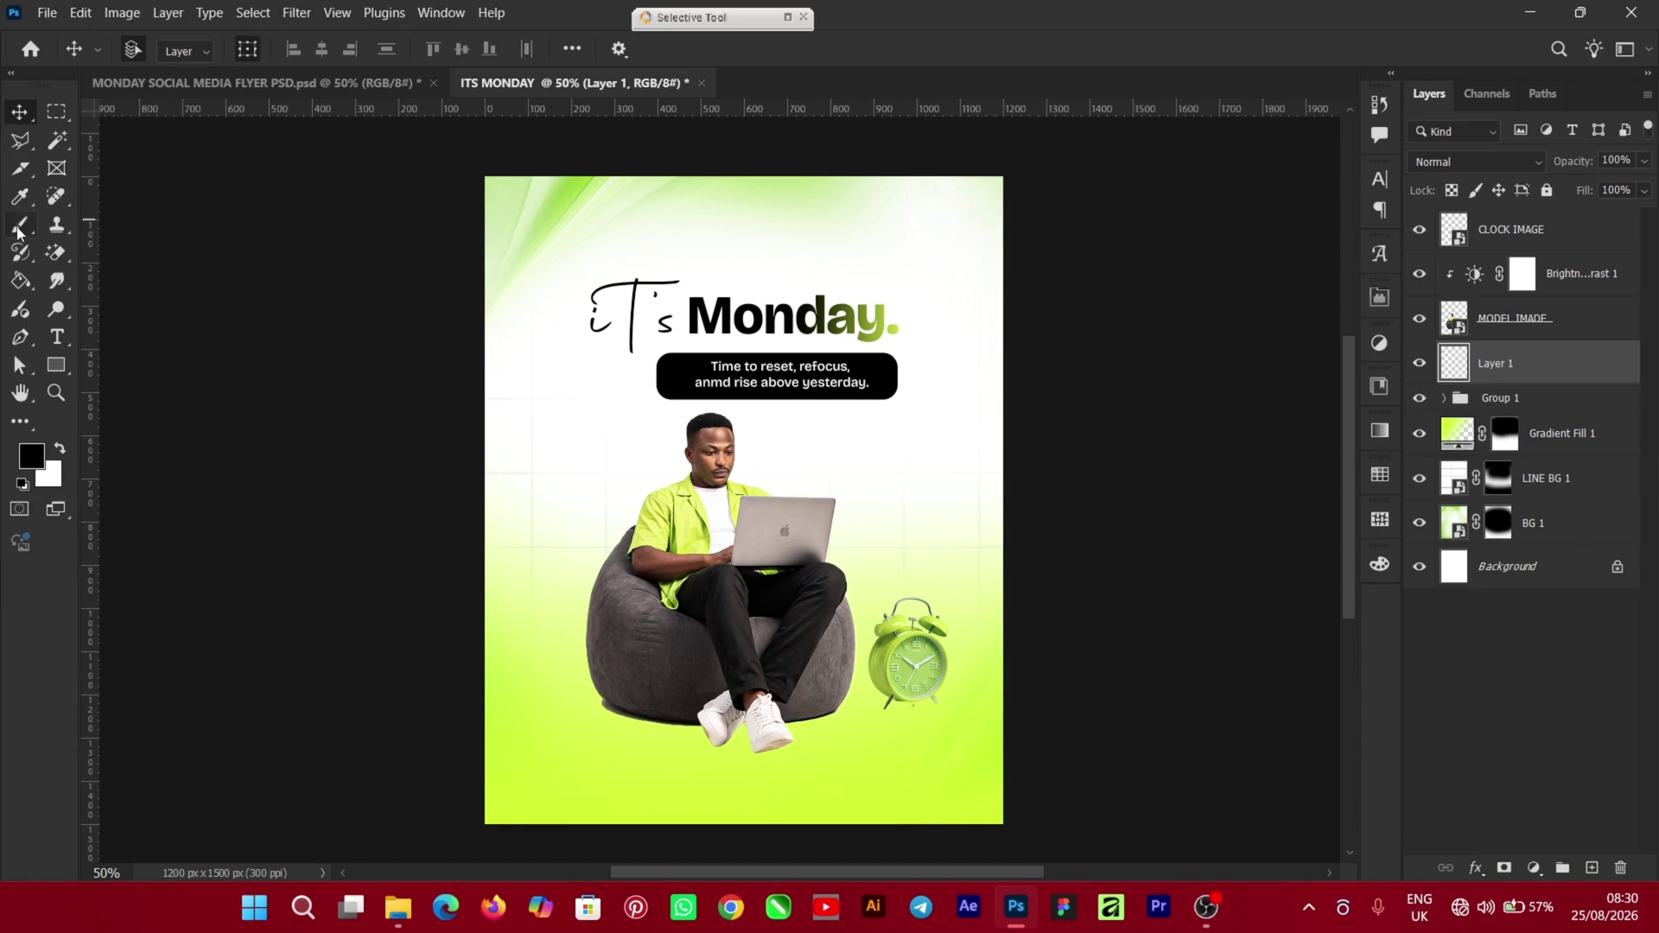
Paint two black dabs behind the seated model on Layer 1 with an 800 px Soft Round brush at 0% hardness
{"action": "left_click", "coordinate": [17, 224]}
{"action": "left_click", "coordinate": [132, 228]}
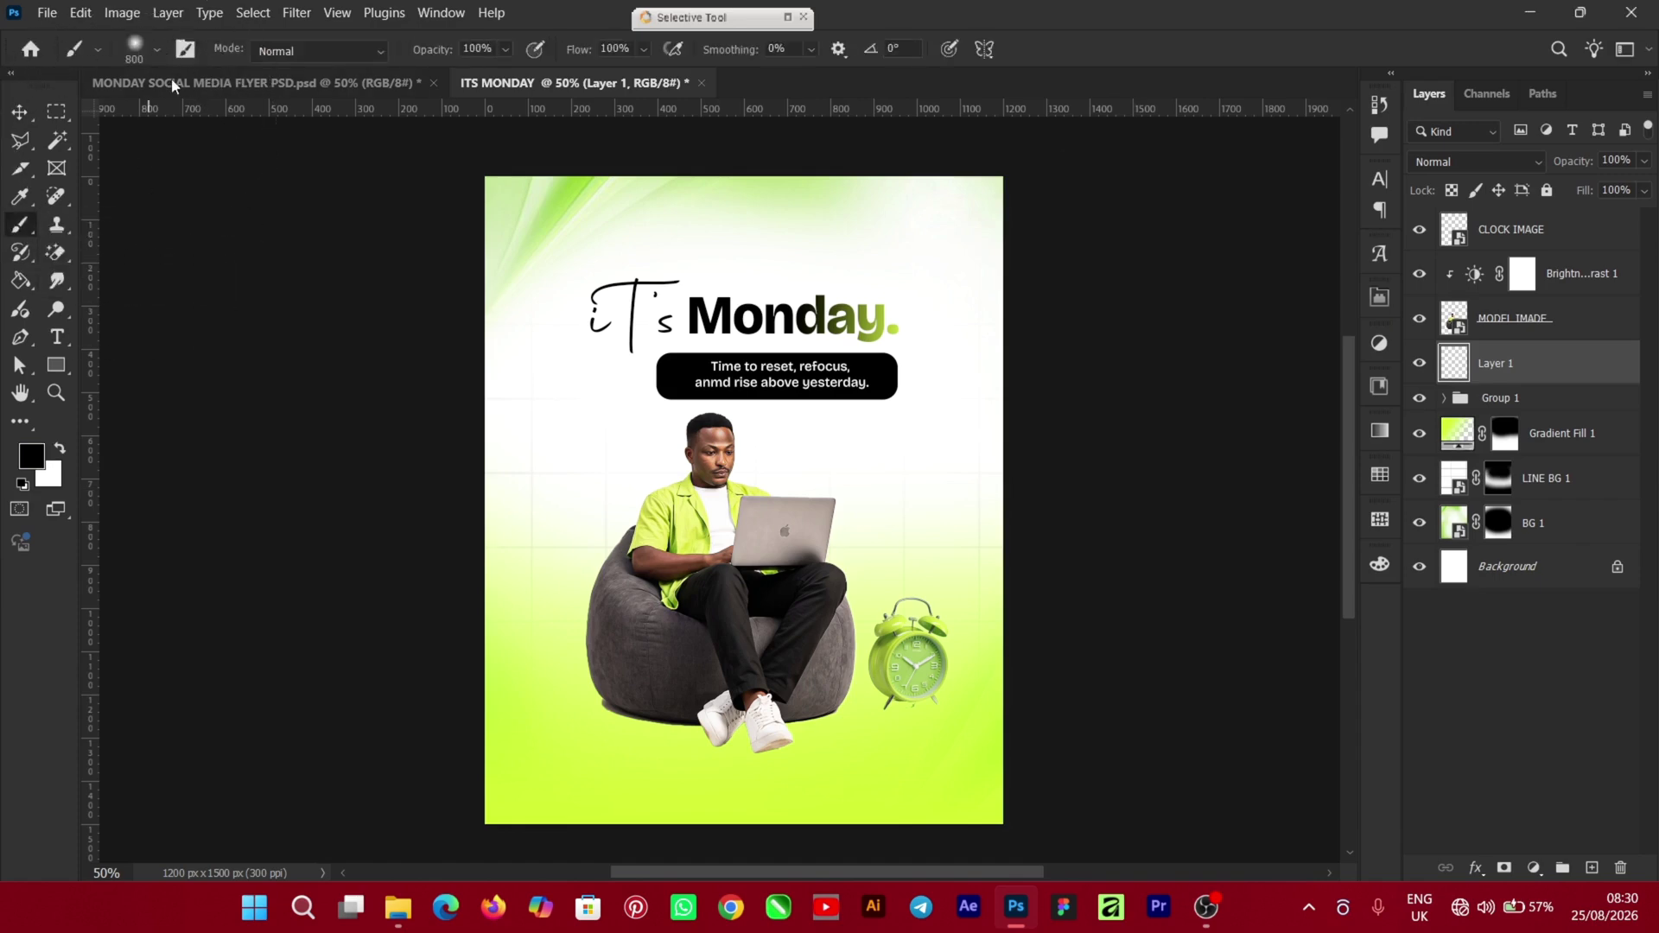
{"action": "left_click", "coordinate": [157, 52]}
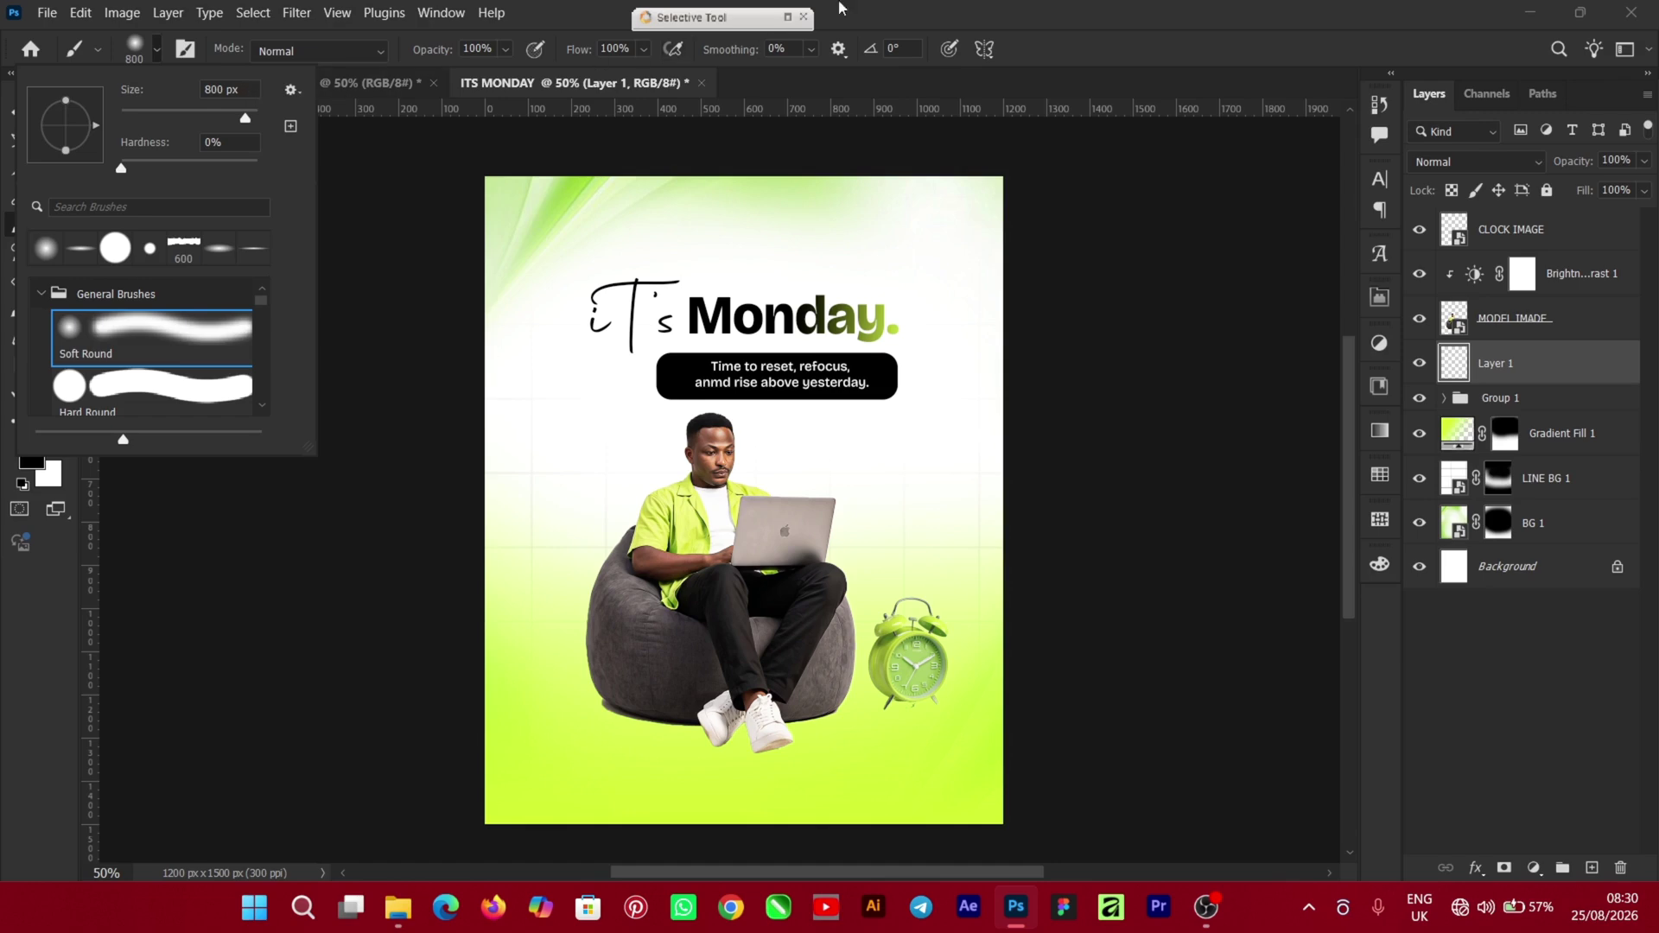
{"action": "left_click", "coordinate": [913, 8]}
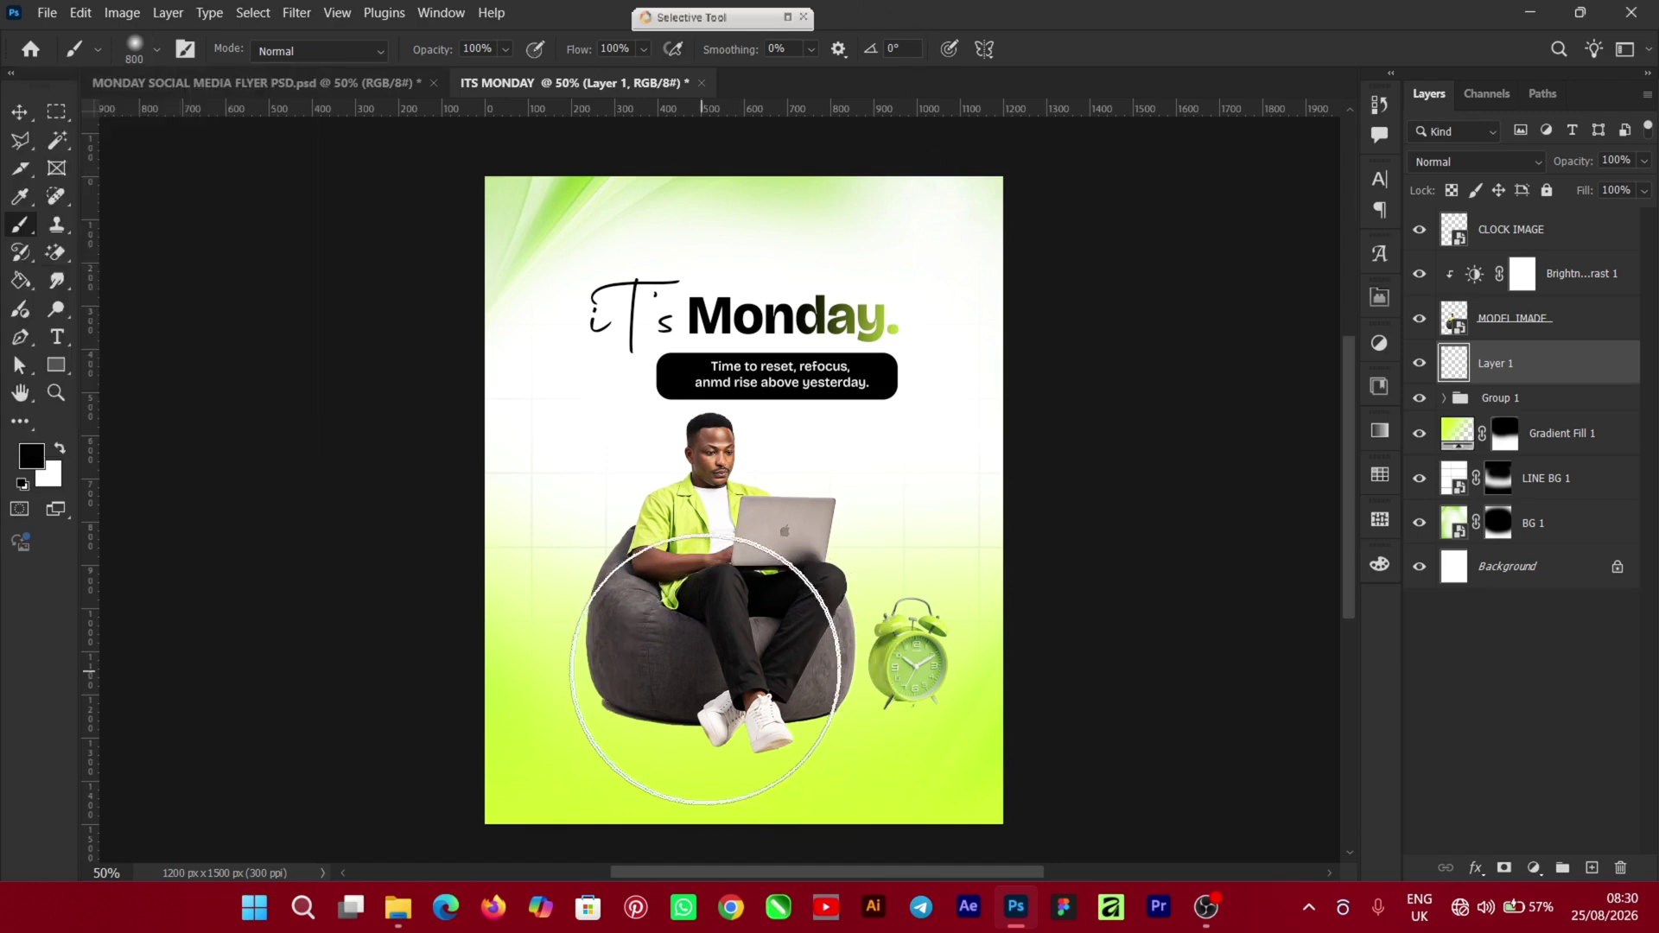
{"action": "left_click", "coordinate": [727, 642]}
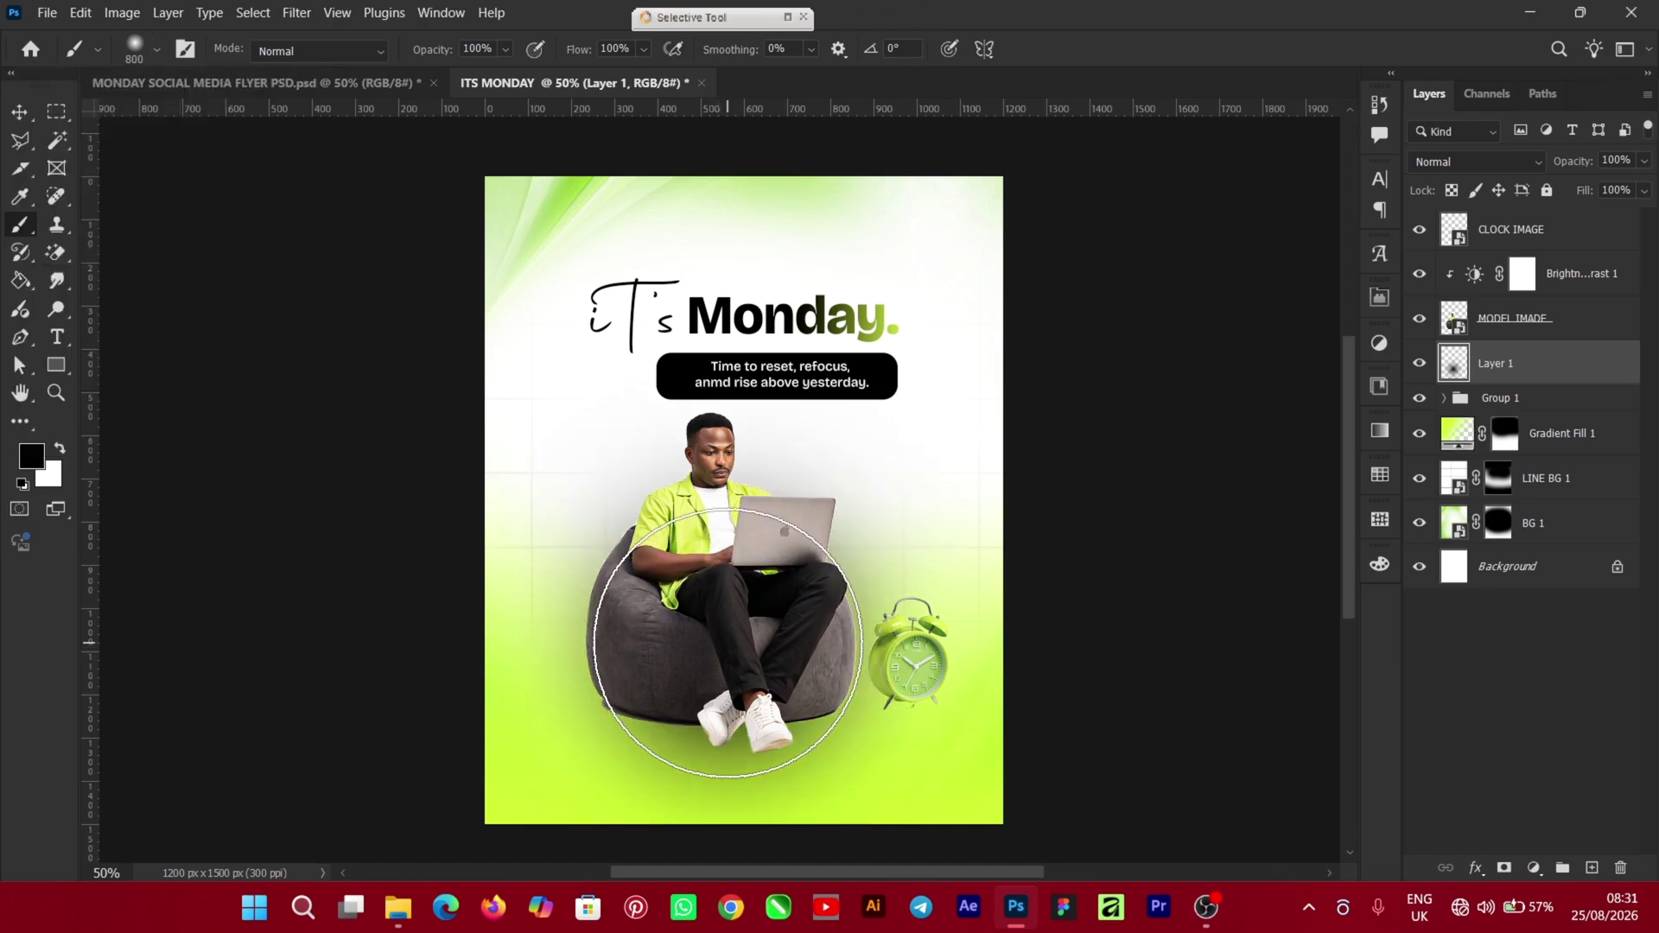
{"action": "left_click", "coordinate": [726, 641]}
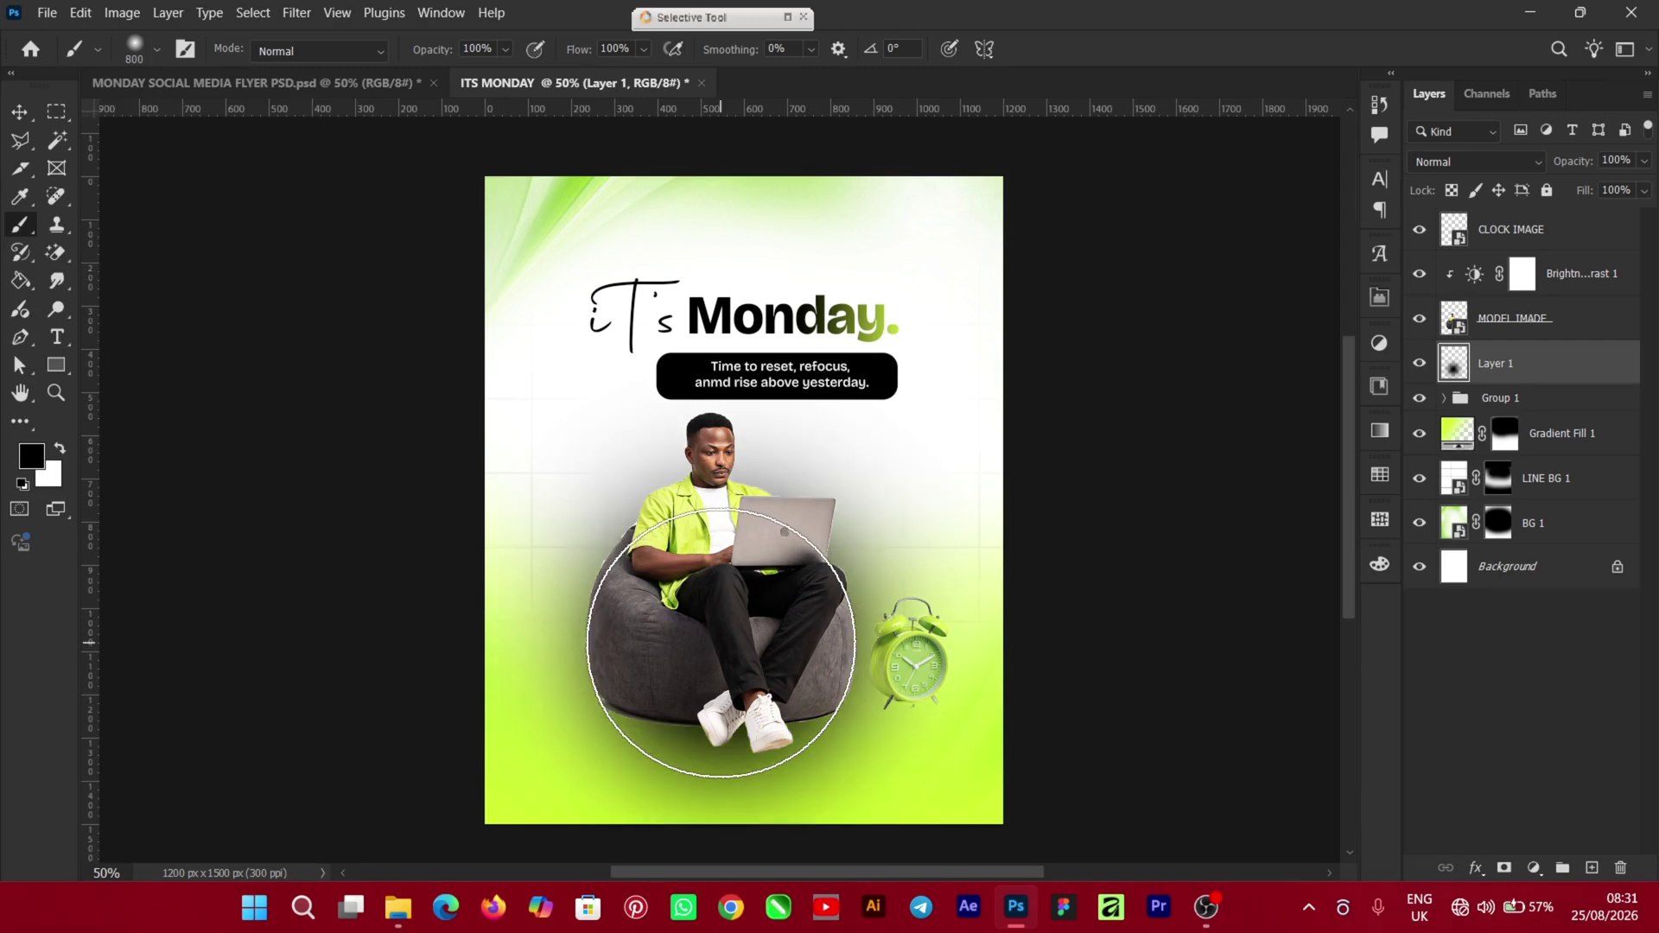
Flatten the painted shadow to about 19.5% of its height and position it under the base of the beanbag
{"action": "left_click", "coordinate": [21, 116]}
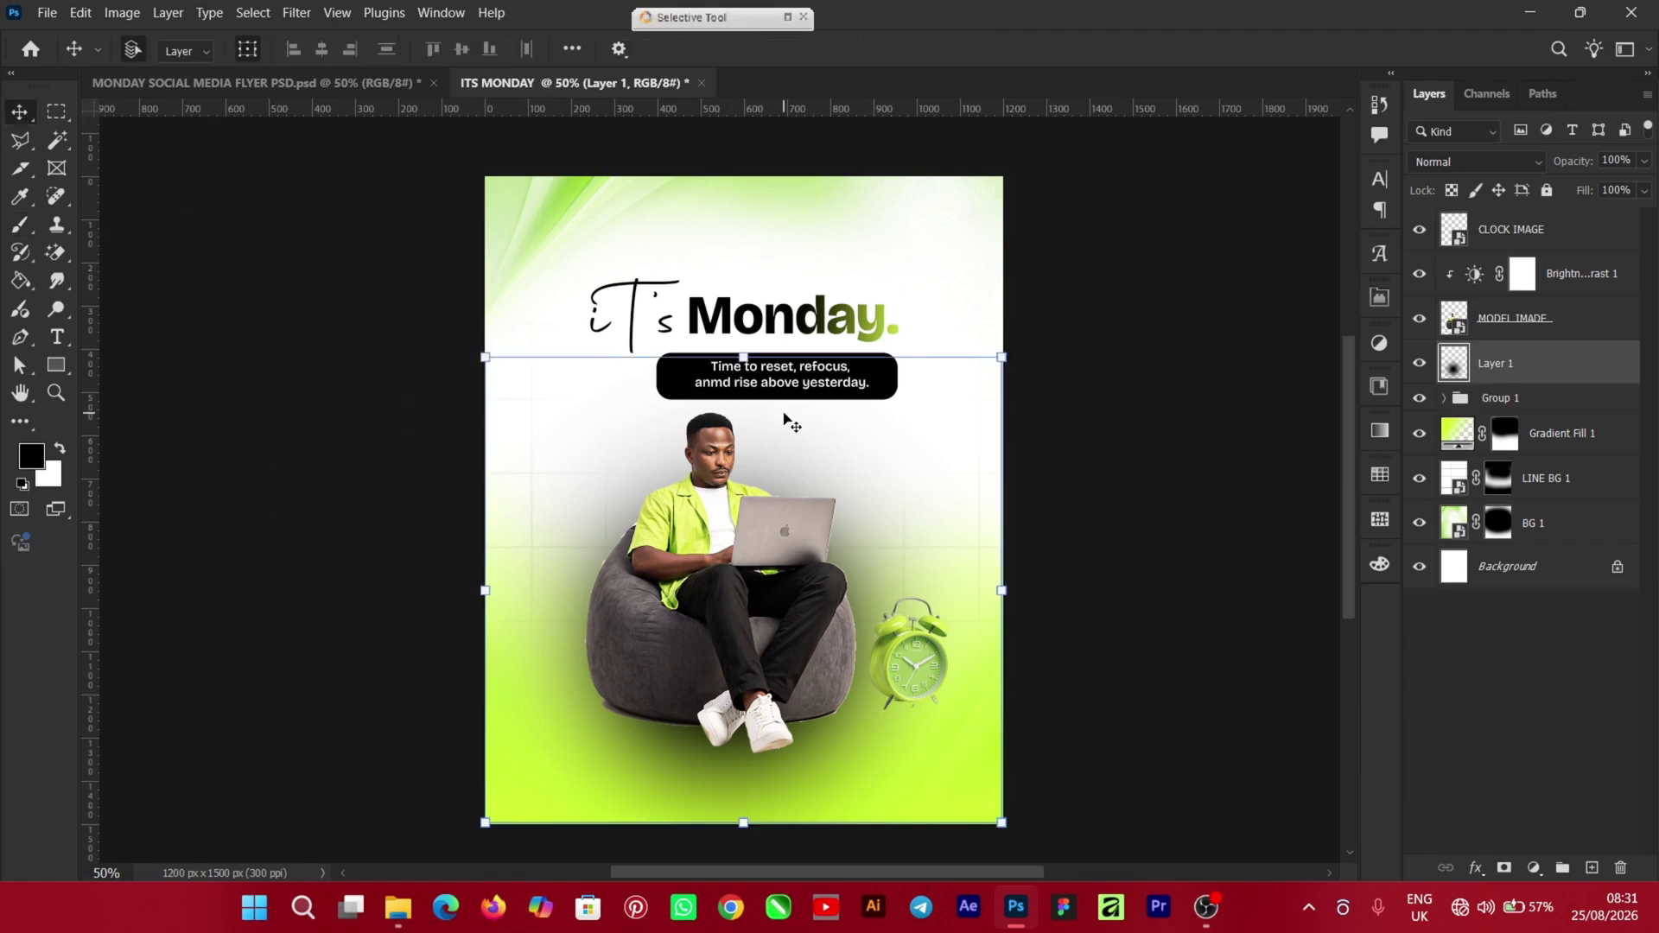
{"action": "key", "text": "ctrl+t"}
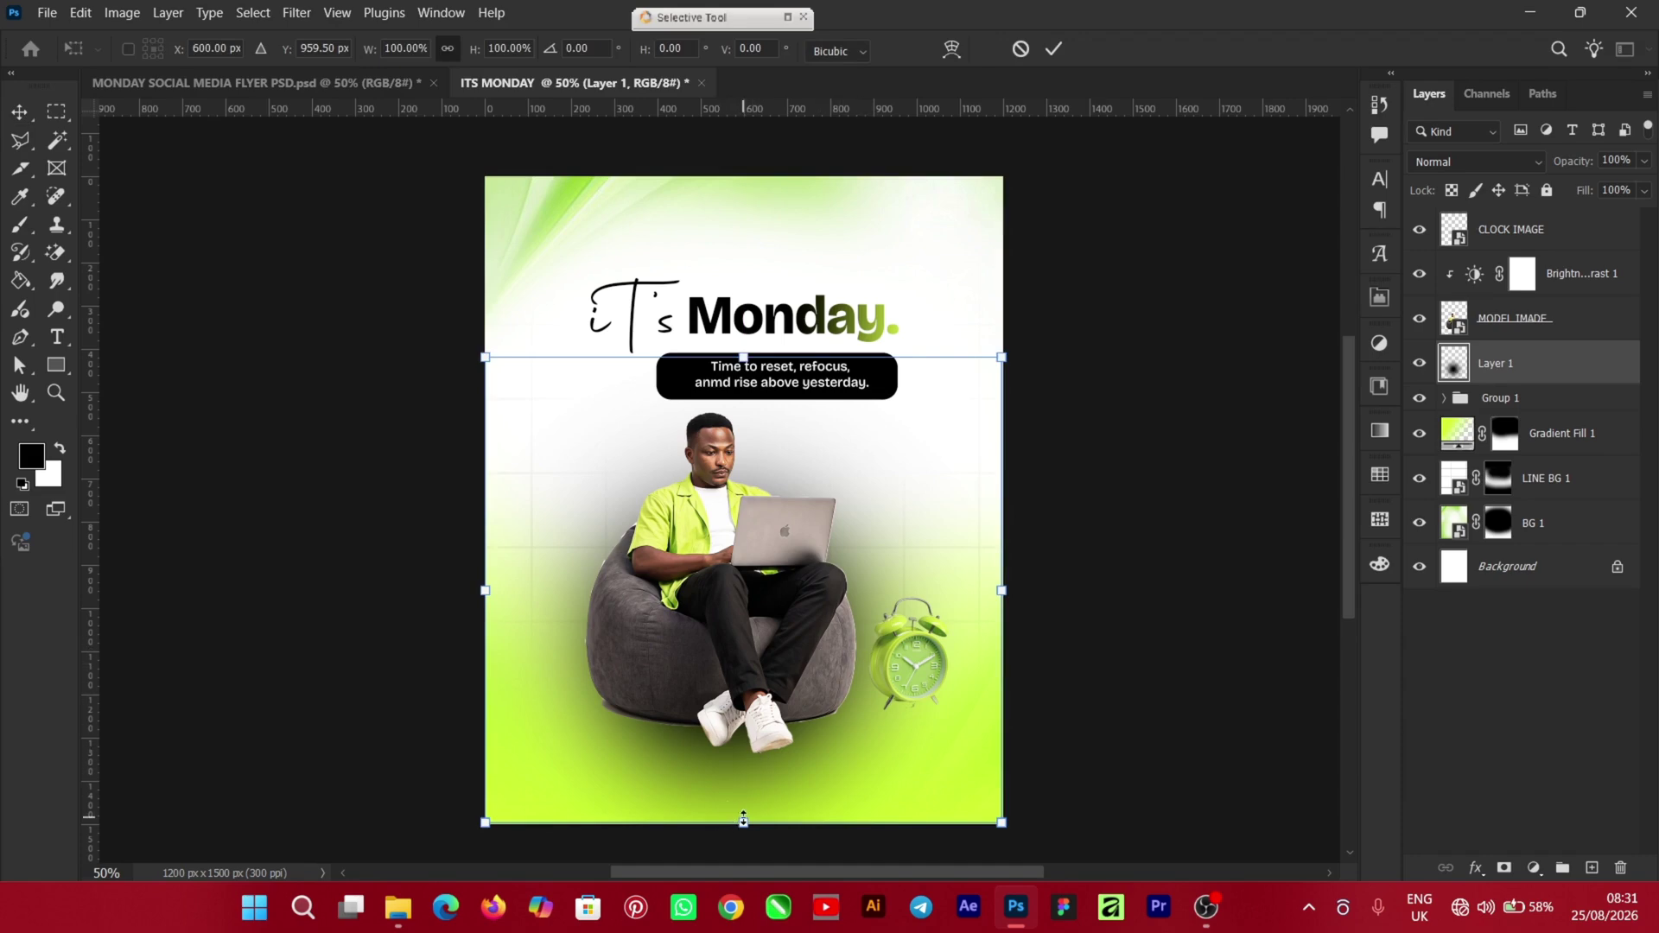
{"action": "left_click_drag", "start_coordinate": [744, 823], "coordinate": [744, 620]}
{"action": "left_click_drag", "start_coordinate": [763, 364], "coordinate": [745, 499]}
{"action": "left_click_drag", "start_coordinate": [705, 577], "coordinate": [705, 641]}
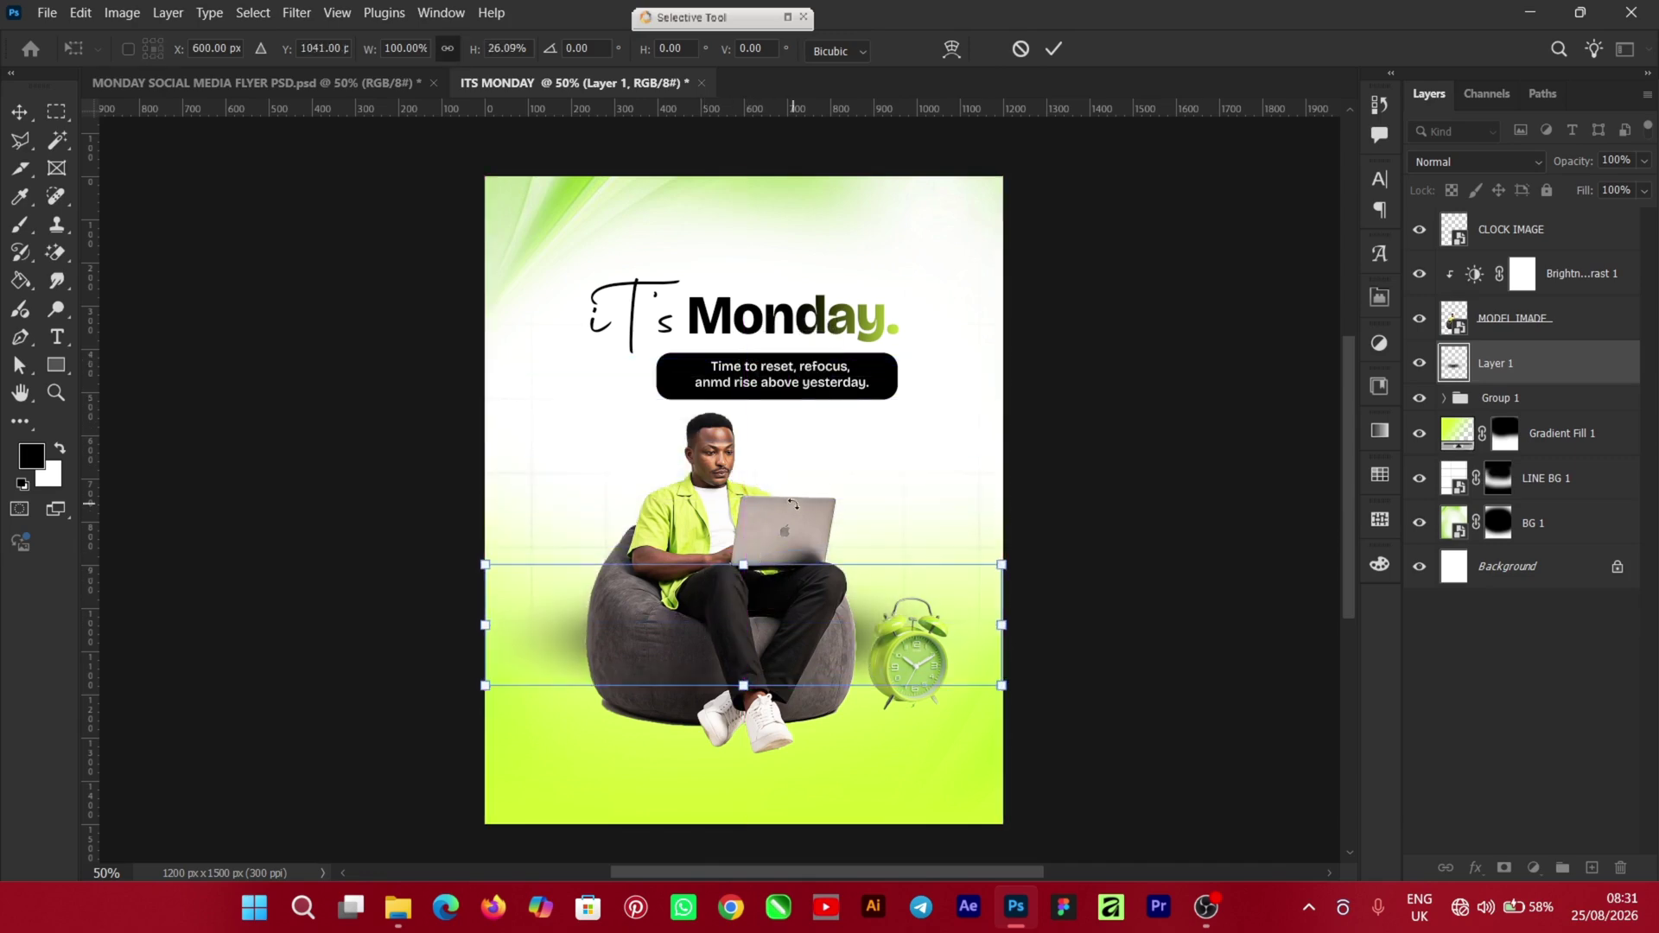
{"action": "left_click_drag", "start_coordinate": [744, 566], "coordinate": [711, 732]}
{"action": "left_click_drag", "start_coordinate": [664, 658], "coordinate": [669, 670]}
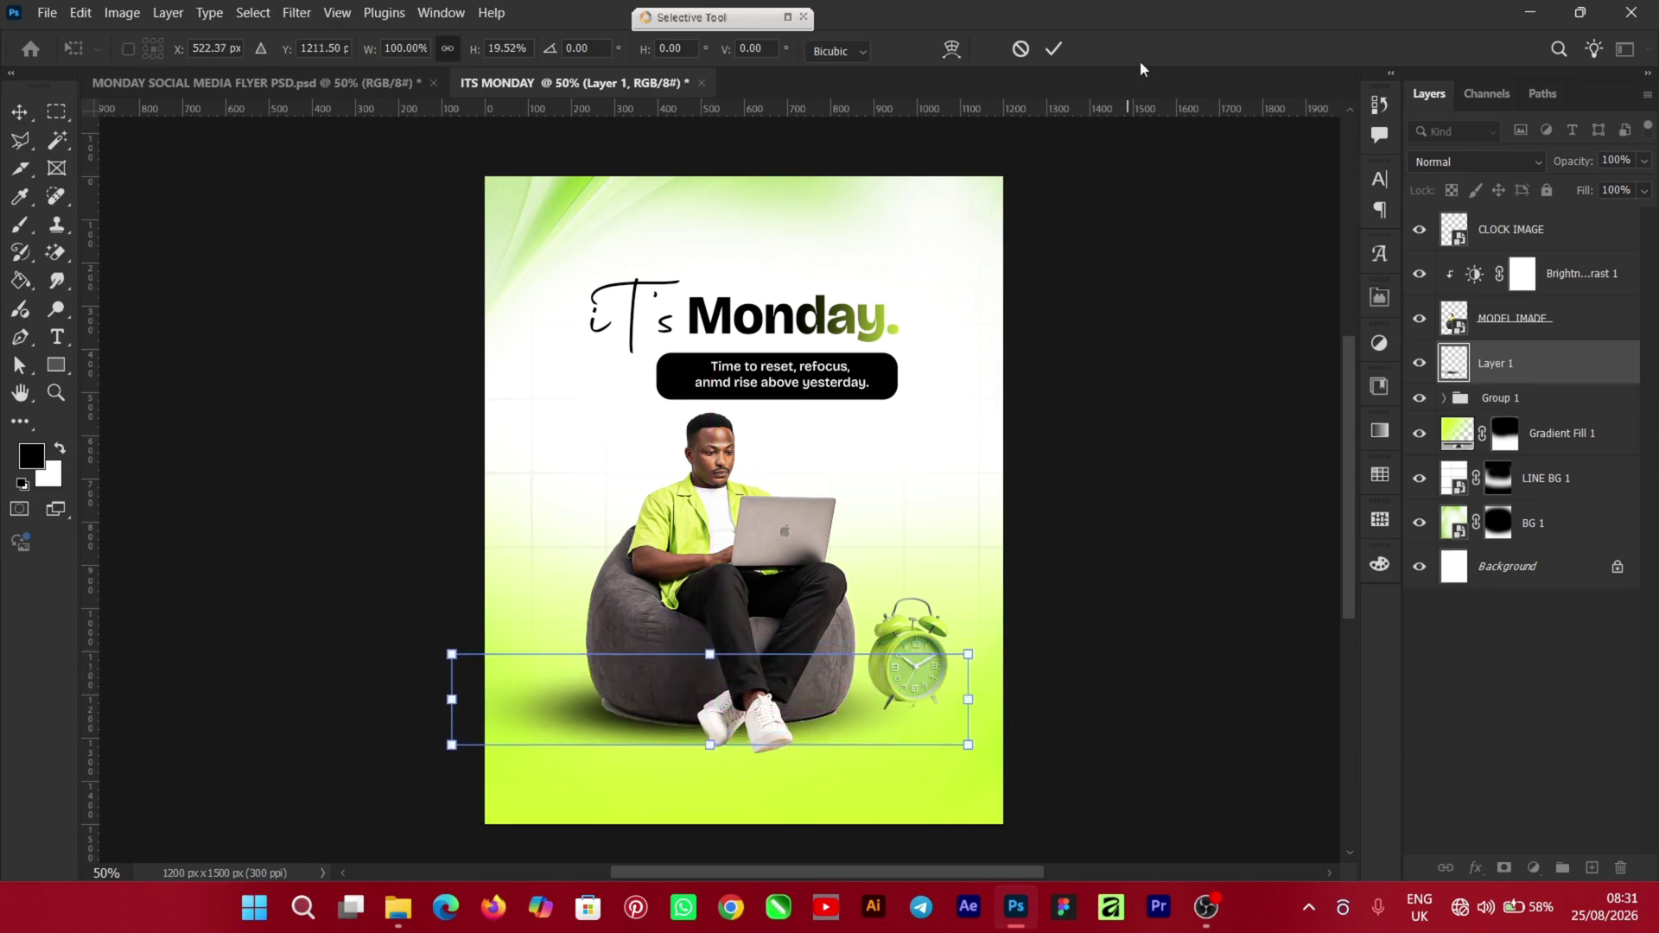
{"action": "left_click", "coordinate": [1053, 49]}
Lower the opacity of the beanbag's shadow layer to 54%
{"action": "left_click_drag", "start_coordinate": [1645, 160], "coordinate": [1600, 203]}
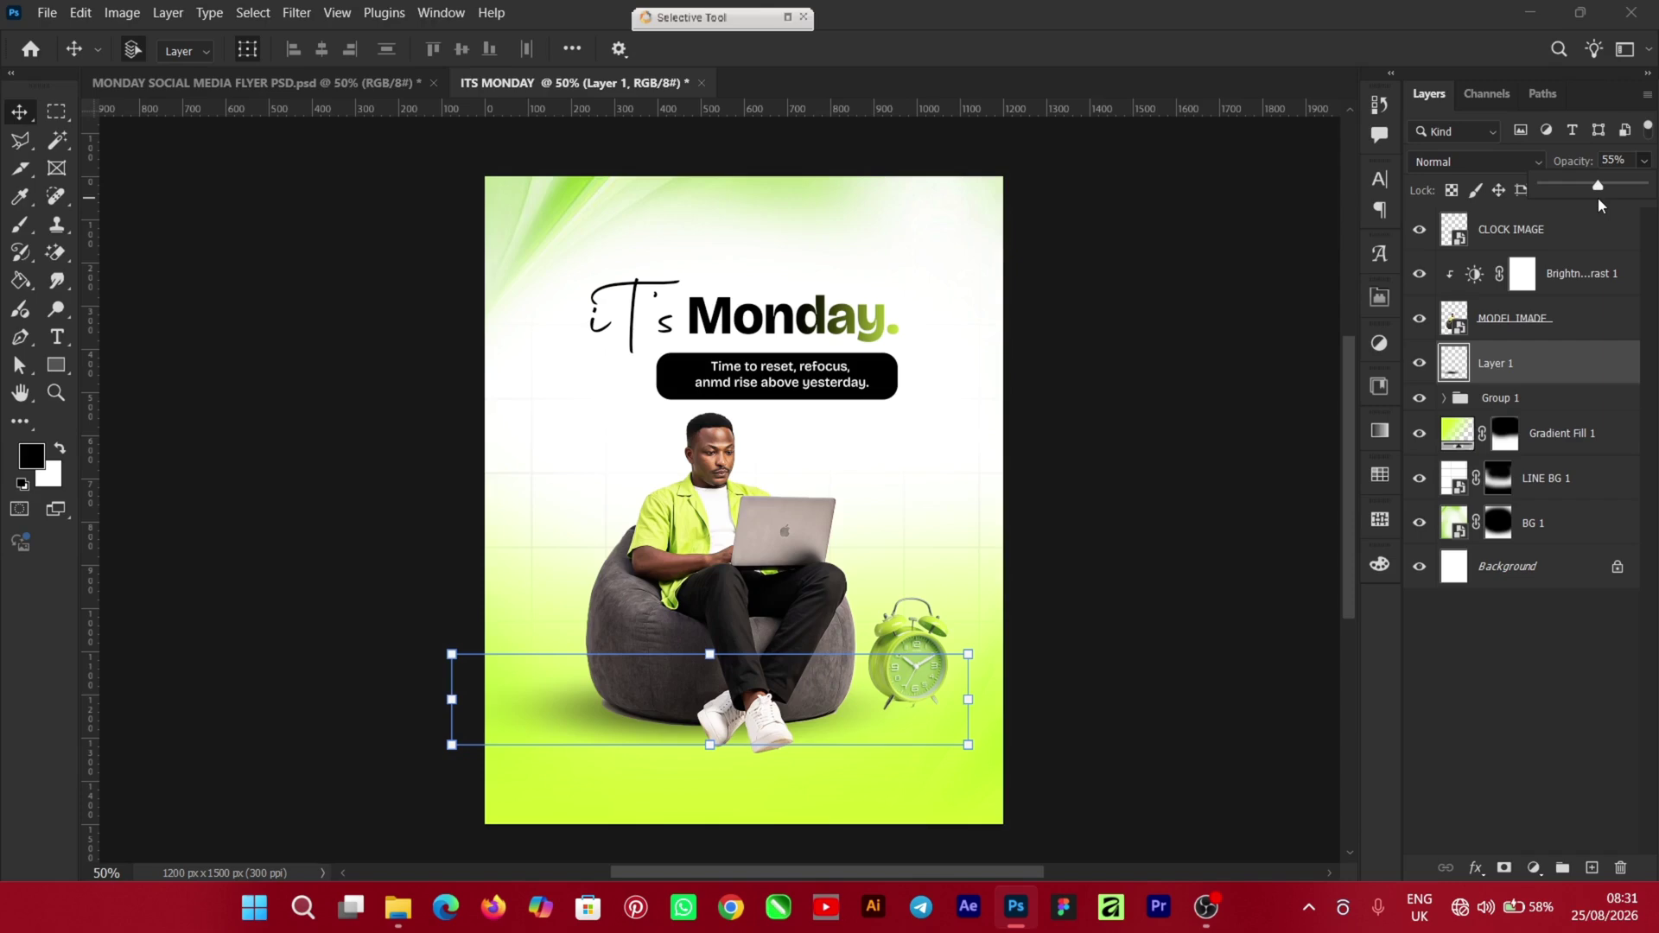
{"action": "left_click_drag", "start_coordinate": [1598, 199], "coordinate": [1596, 202]}
{"action": "left_click", "coordinate": [1233, 536]}
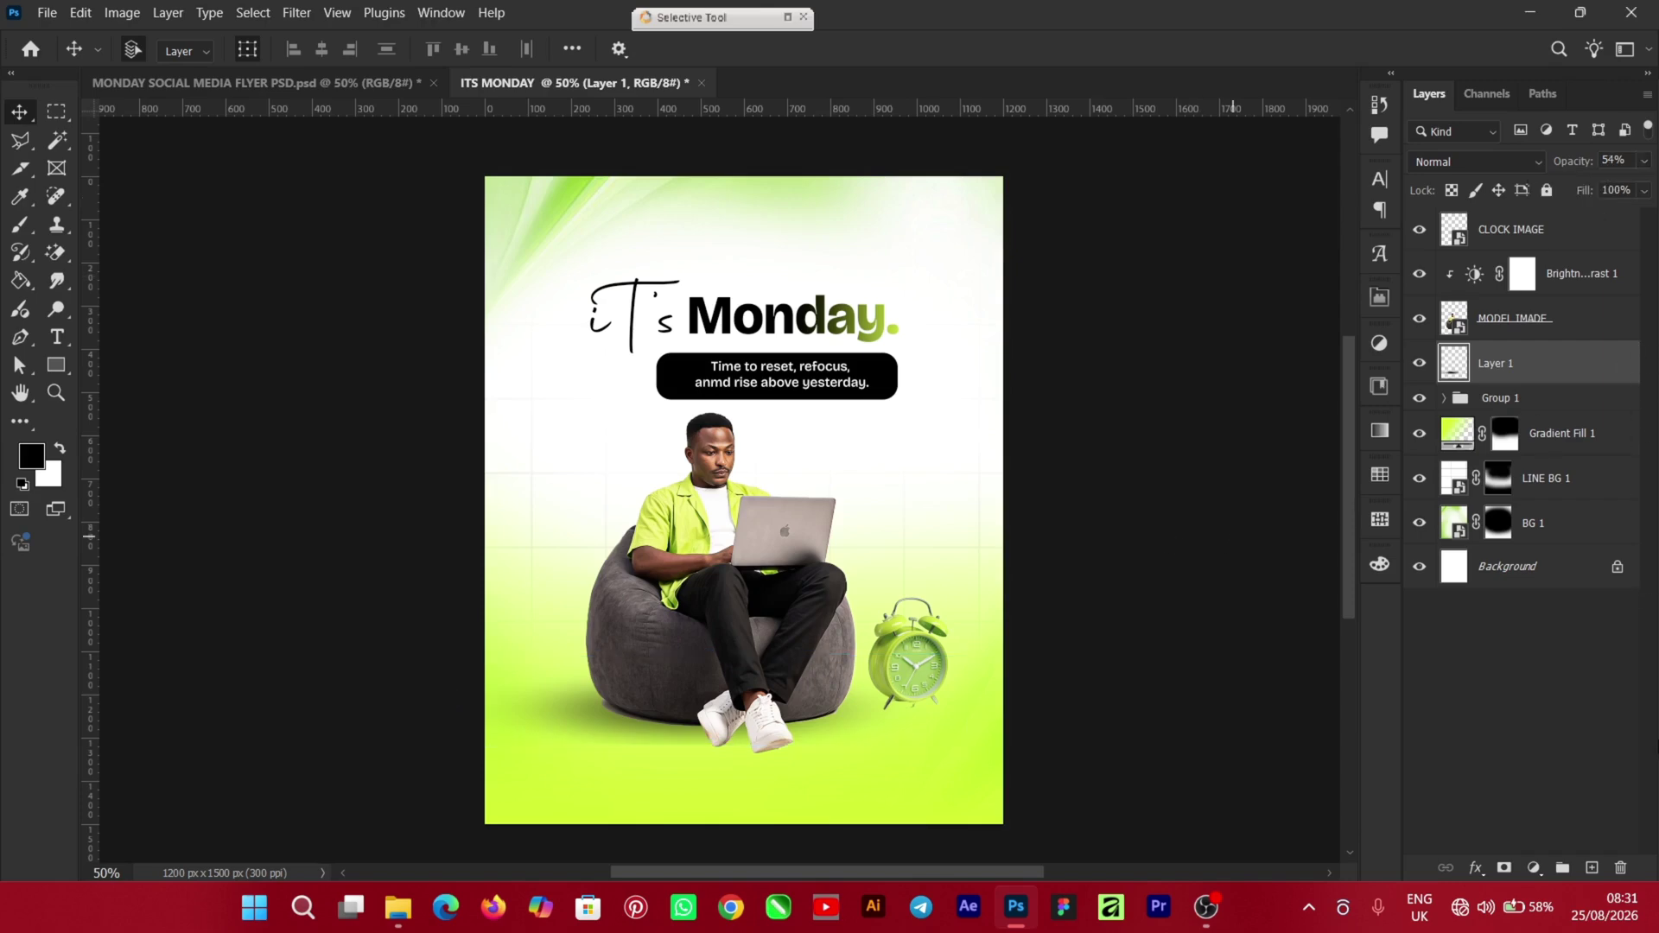
Create a second empty layer and place it between Layer 1 and the model image for the shoe shadows
{"action": "left_click", "coordinate": [1571, 828]}
{"action": "left_click", "coordinate": [1592, 867]}
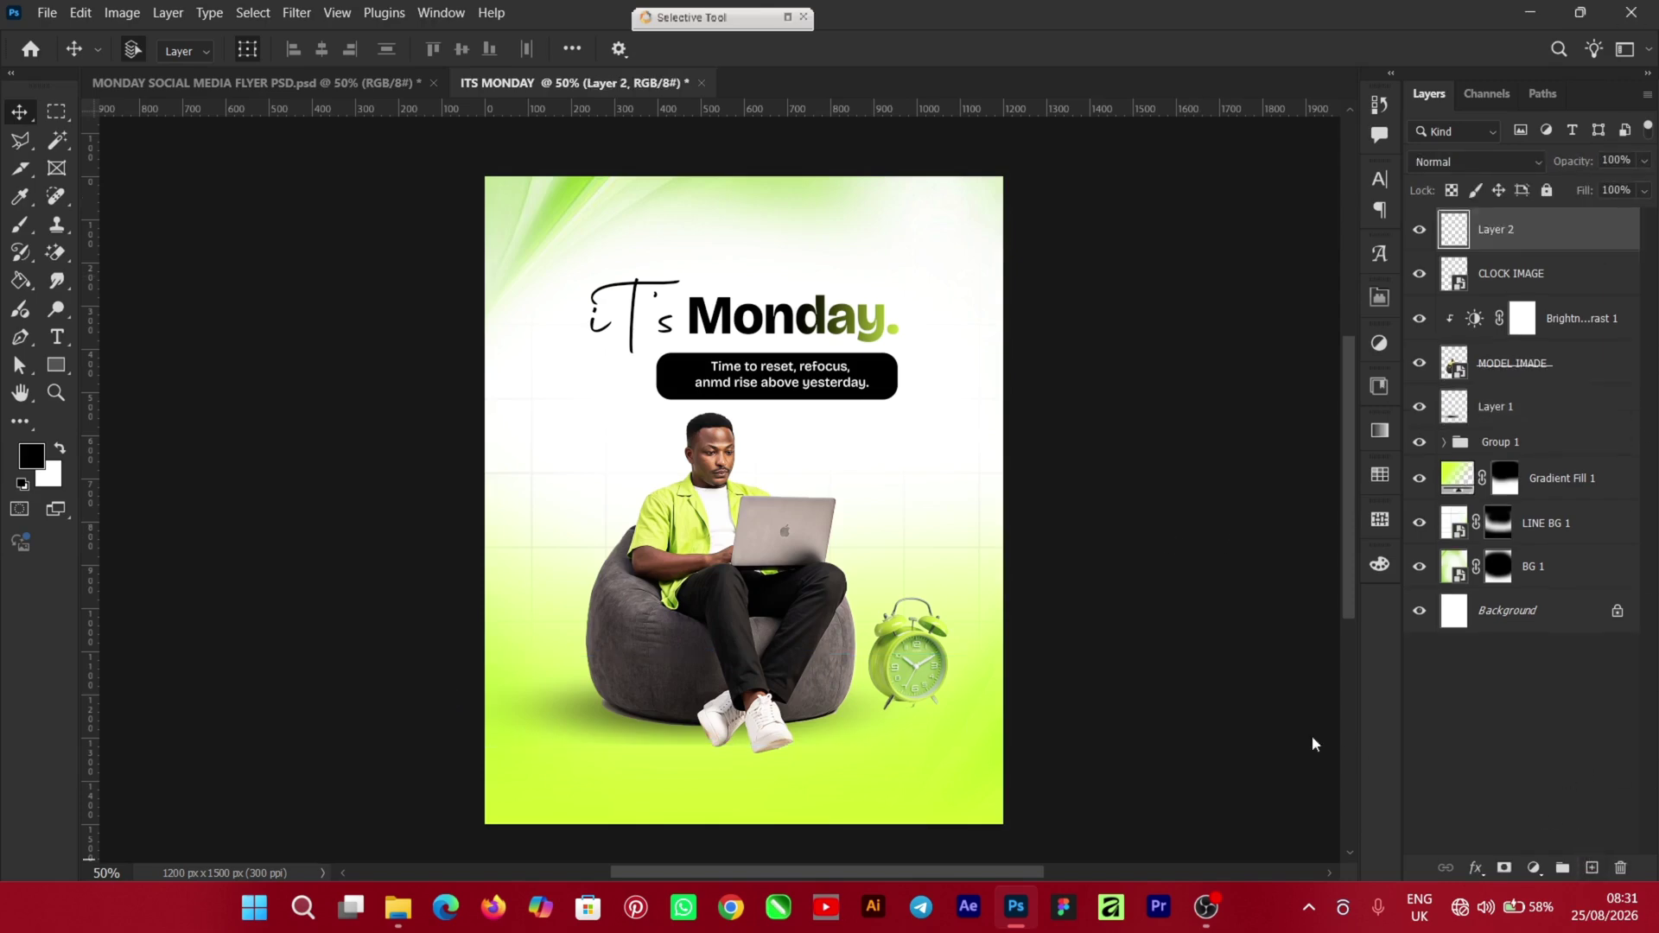
{"action": "left_click_drag", "start_coordinate": [1588, 238], "coordinate": [1569, 390]}
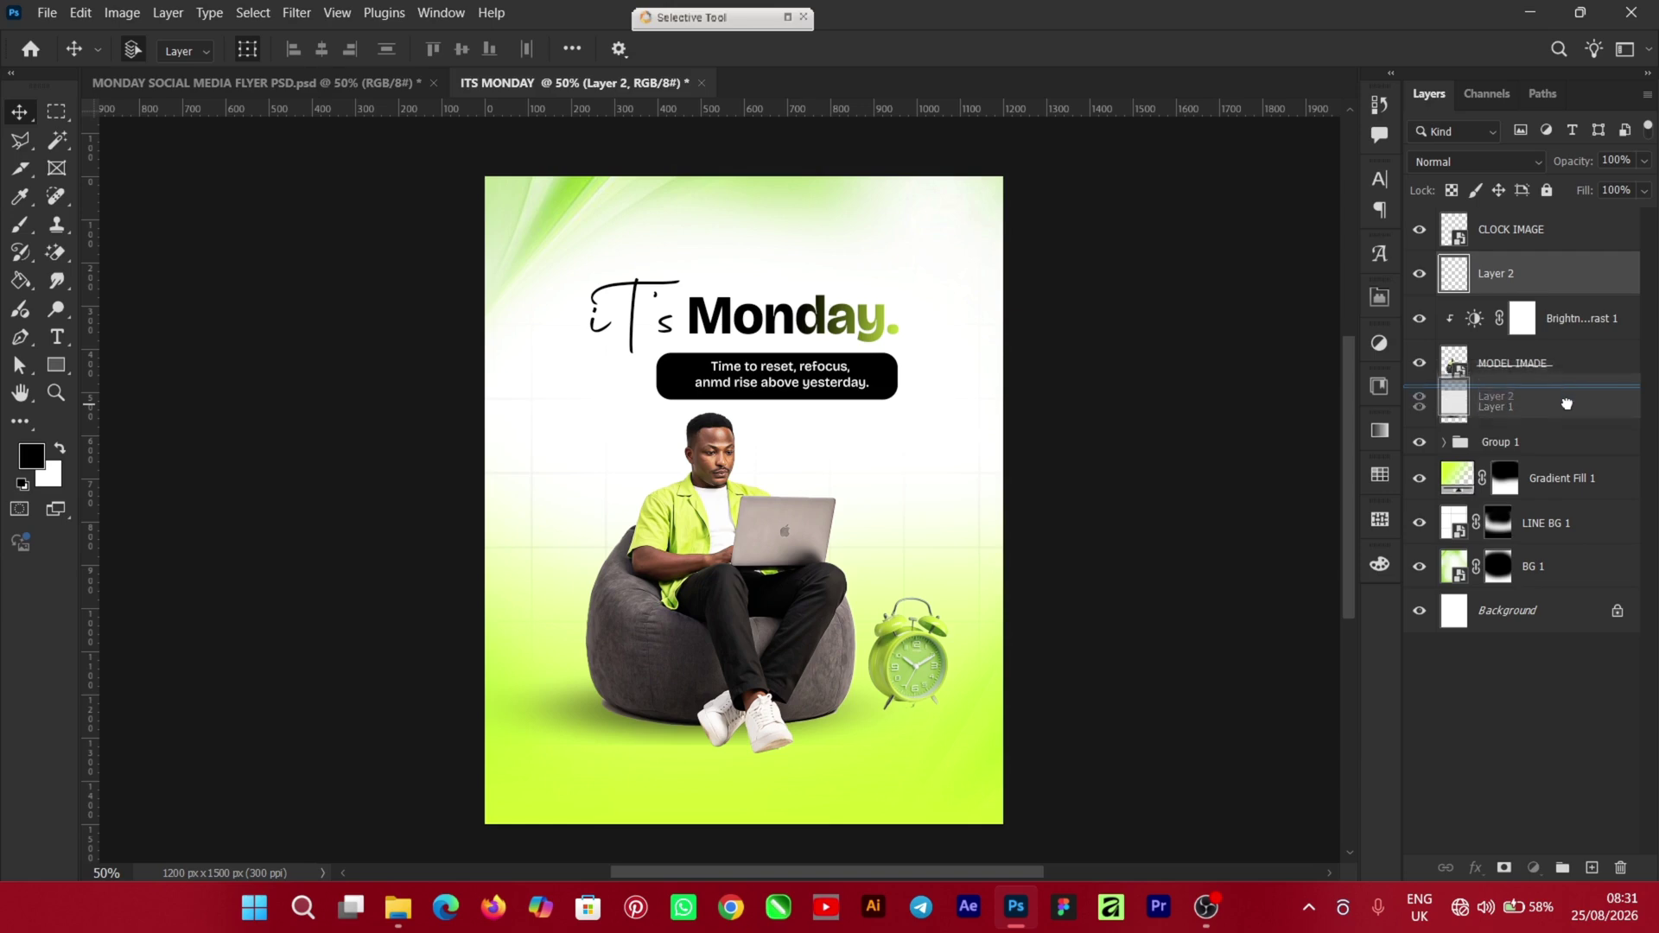
{"action": "left_click", "coordinate": [755, 755]}
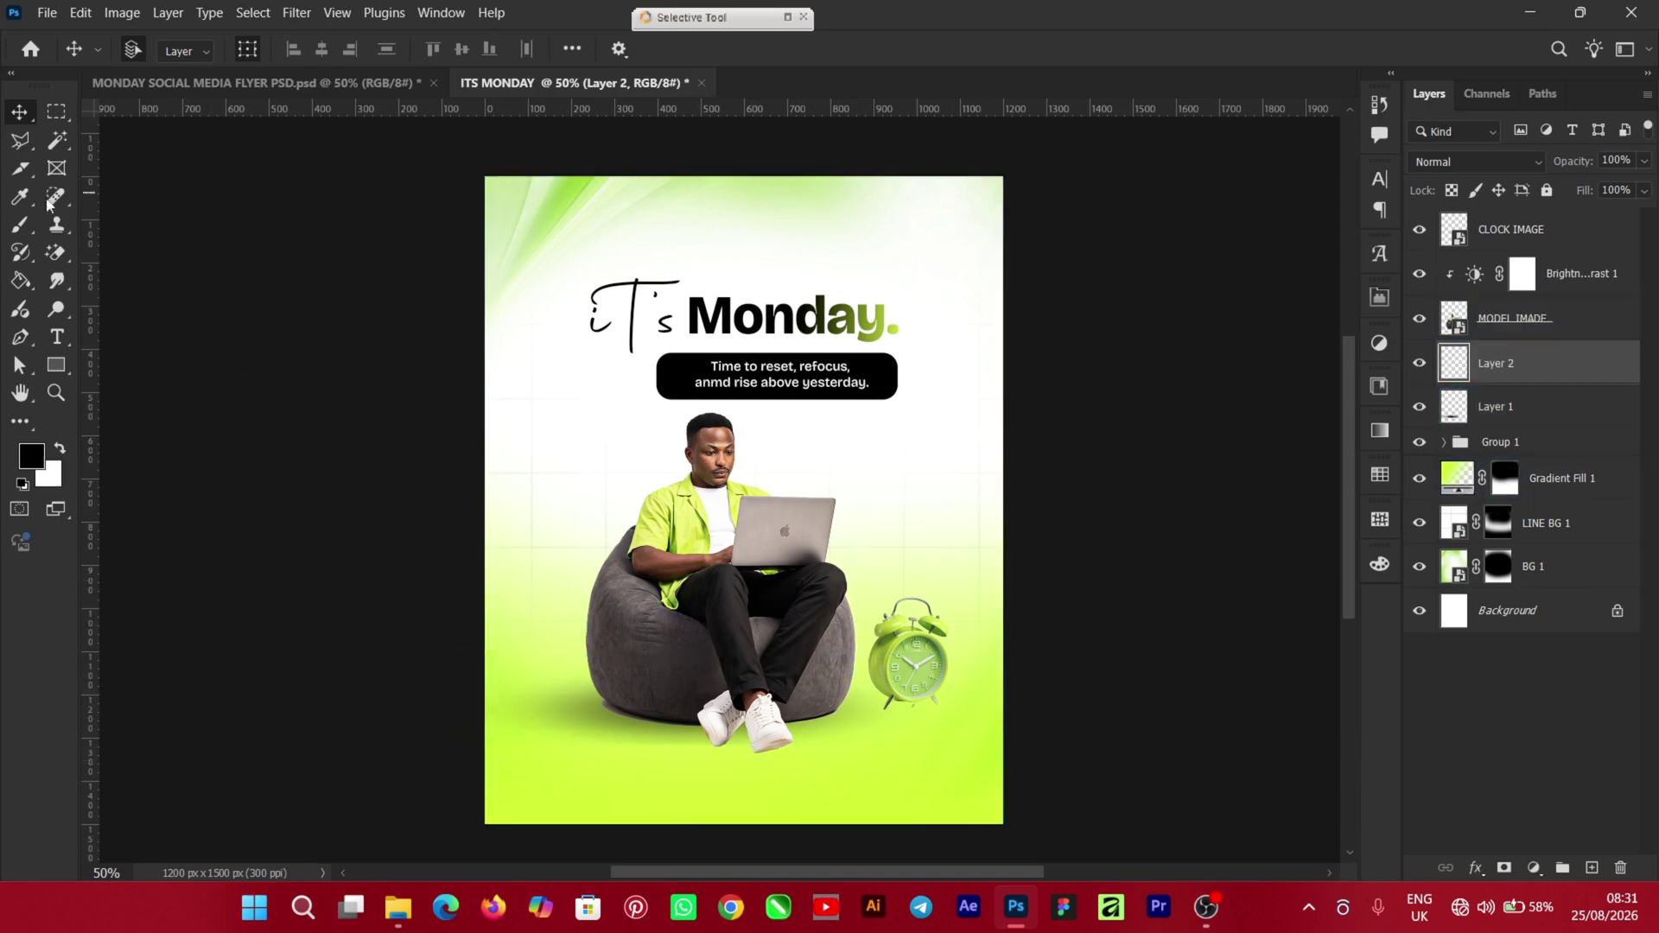
Squash the roundness of the Soft Round brush tip into a thin horizontal ellipse
{"action": "left_click", "coordinate": [26, 229]}
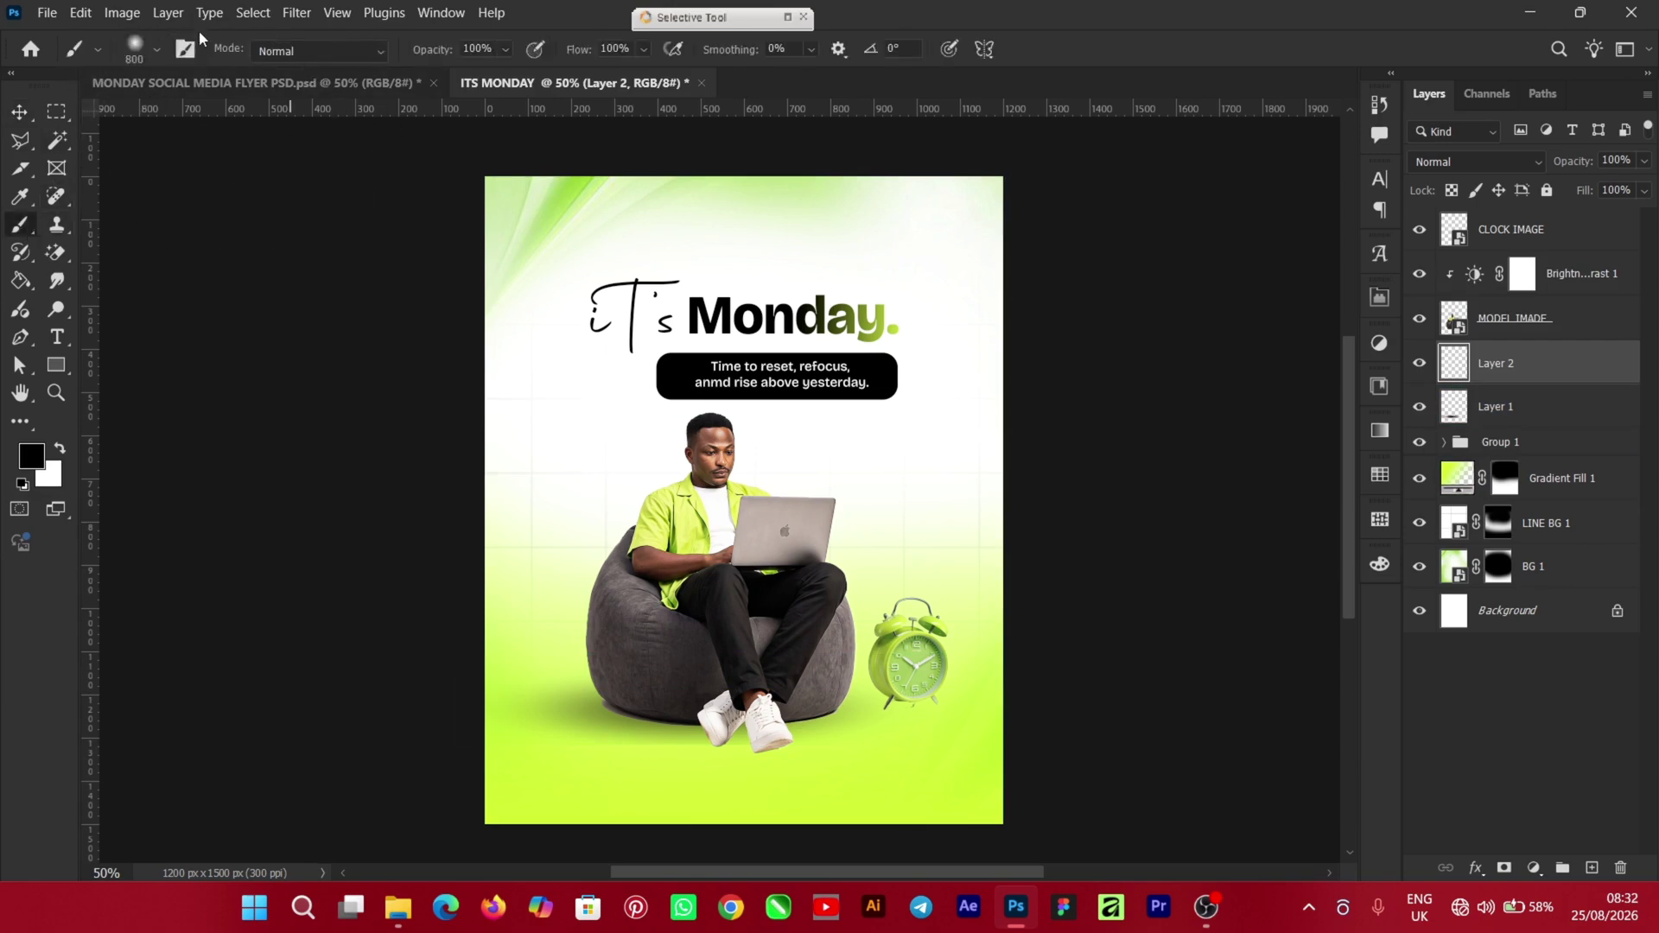
{"action": "left_click", "coordinate": [152, 49]}
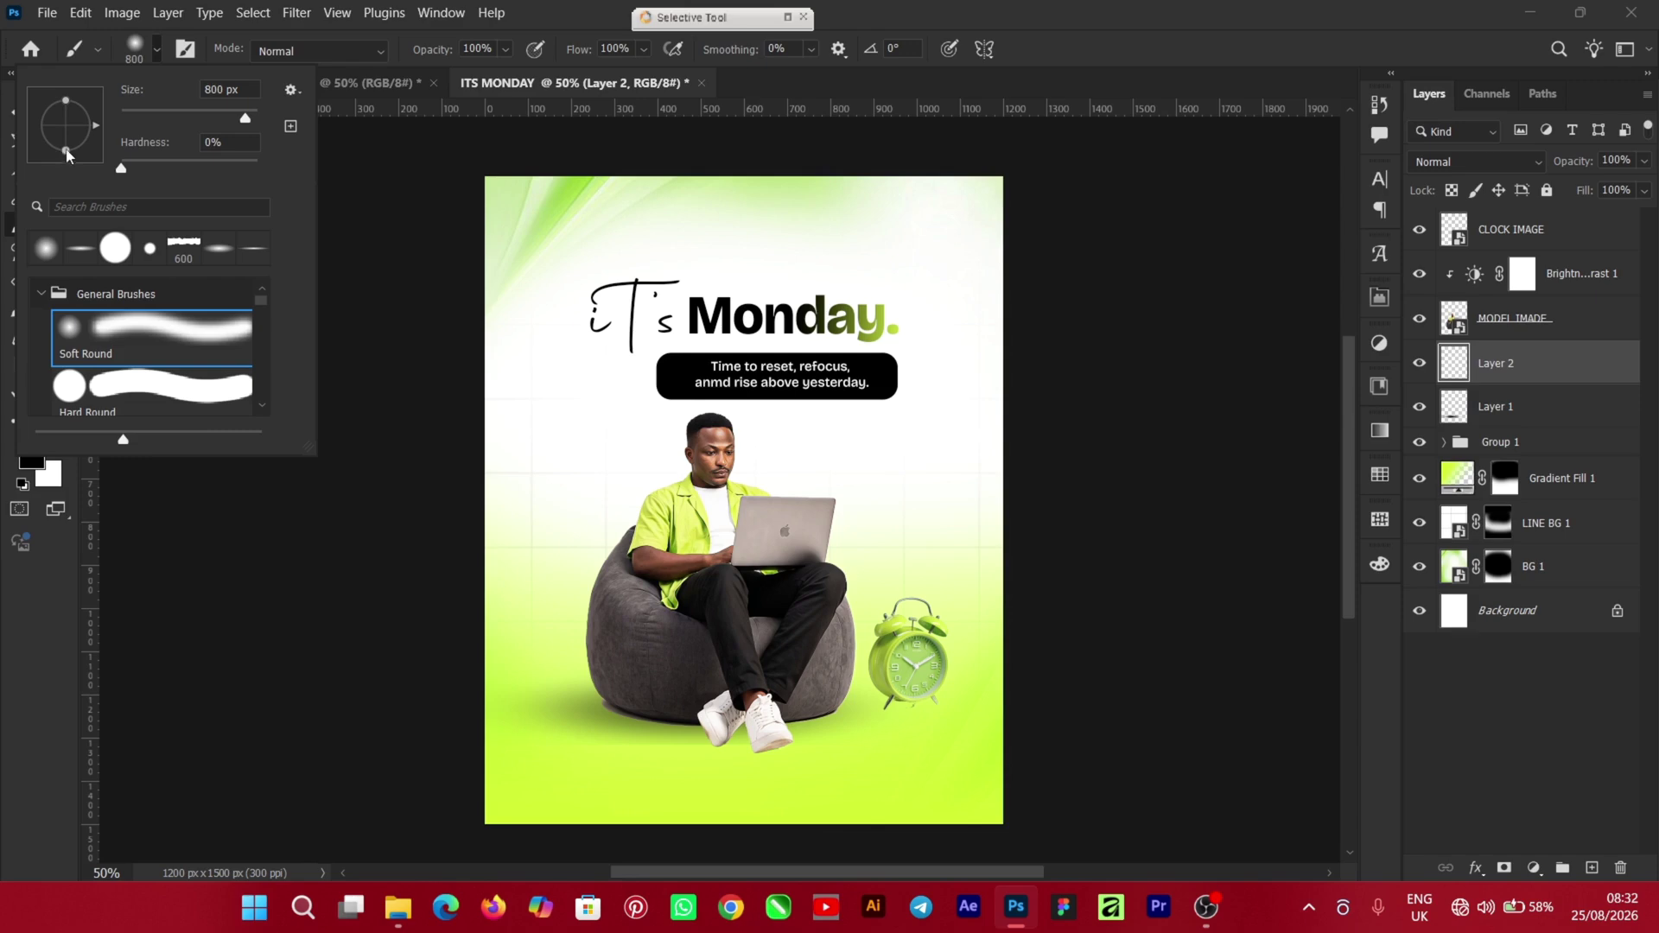
{"action": "left_click_drag", "start_coordinate": [66, 153], "coordinate": [67, 134]}
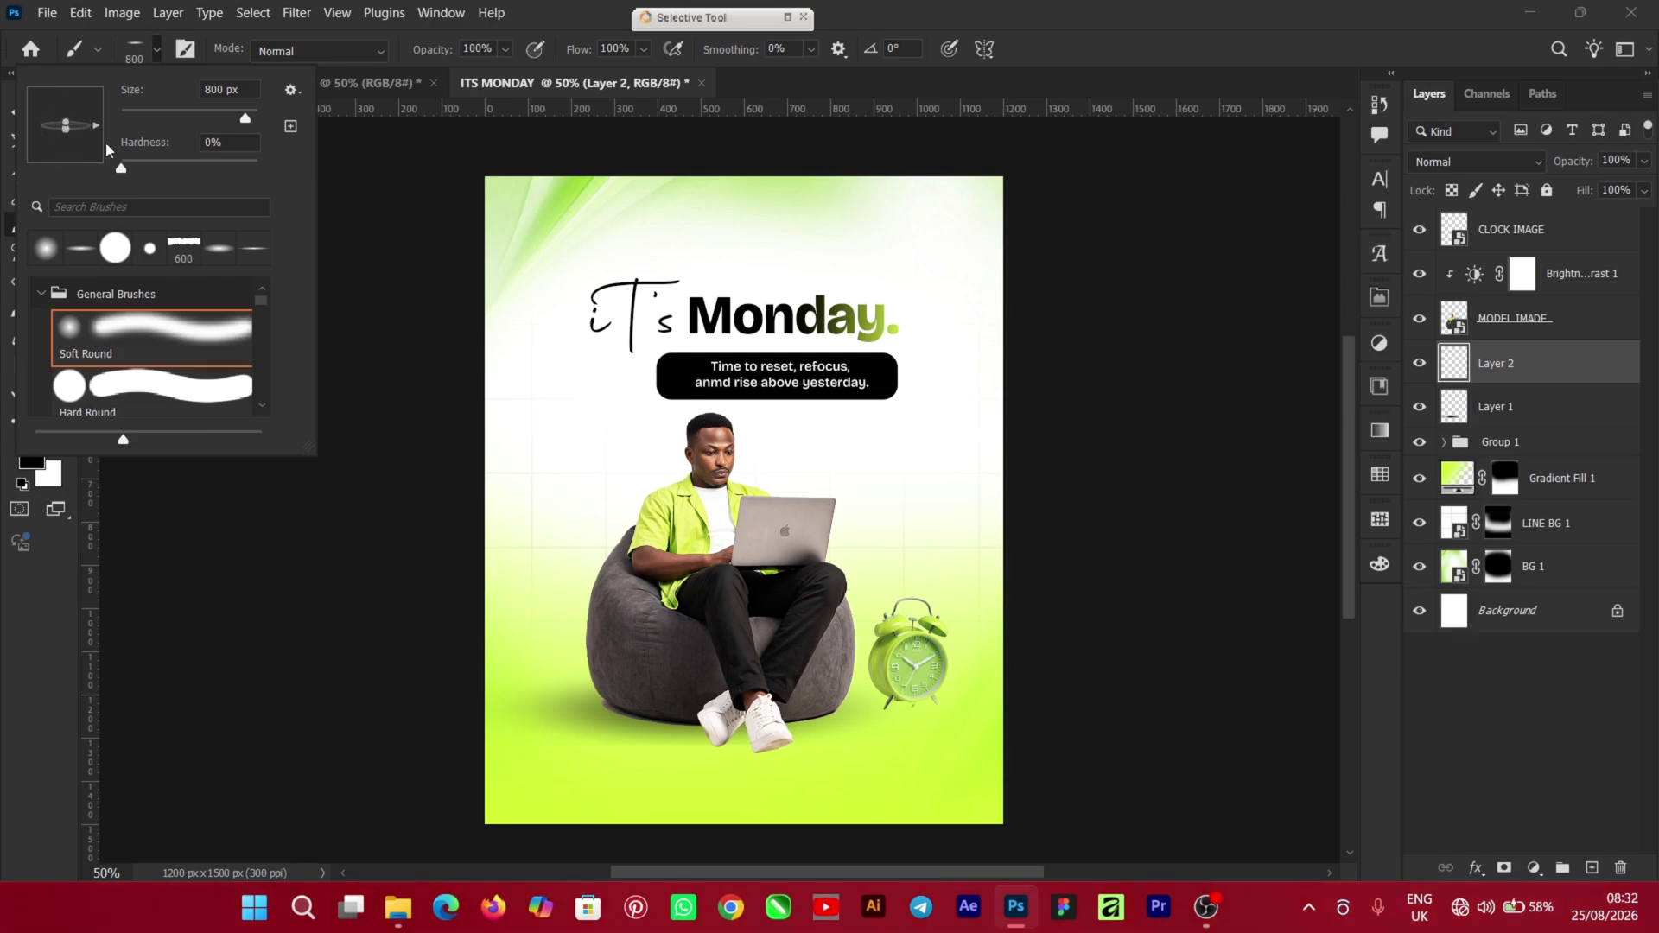
{"action": "left_click", "coordinate": [943, 17]}
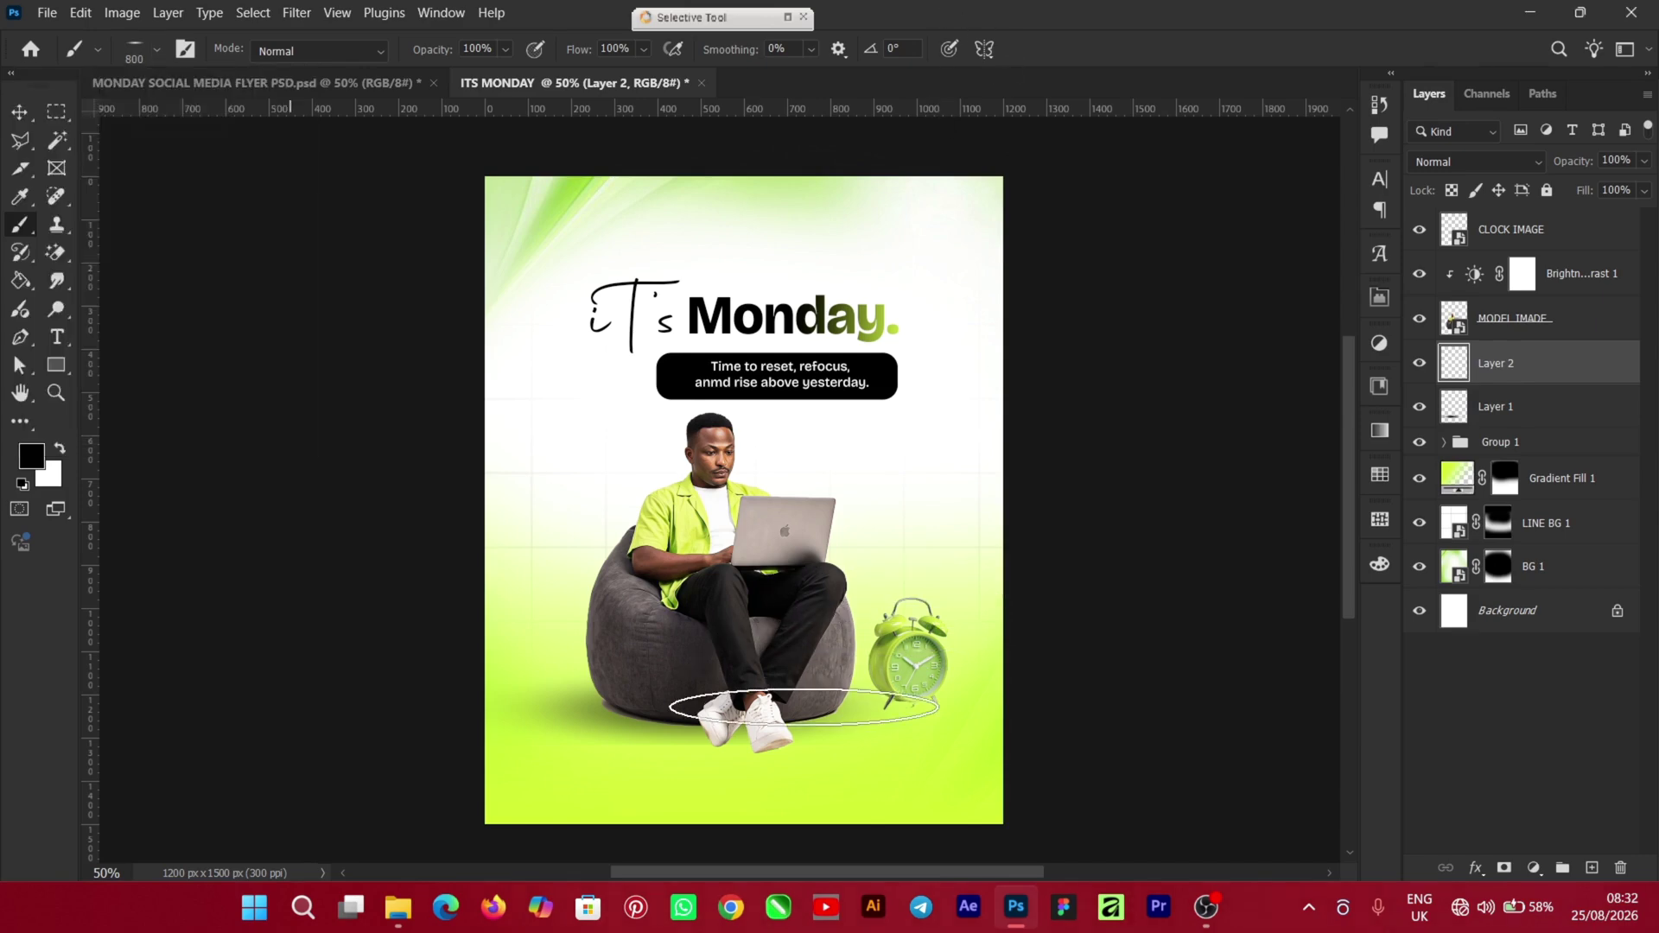
Reduce the flattened brush to 200 px and paint black shadows beneath both of the model's shoes on Layer 2
{"action": "key", "text": "bracketleft"}
{"action": "key", "text": "bracketleft"}
{"action": "key", "text": "bracketleft"}
{"action": "key", "text": "bracketleft"}
{"action": "key", "text": "bracketleft"}
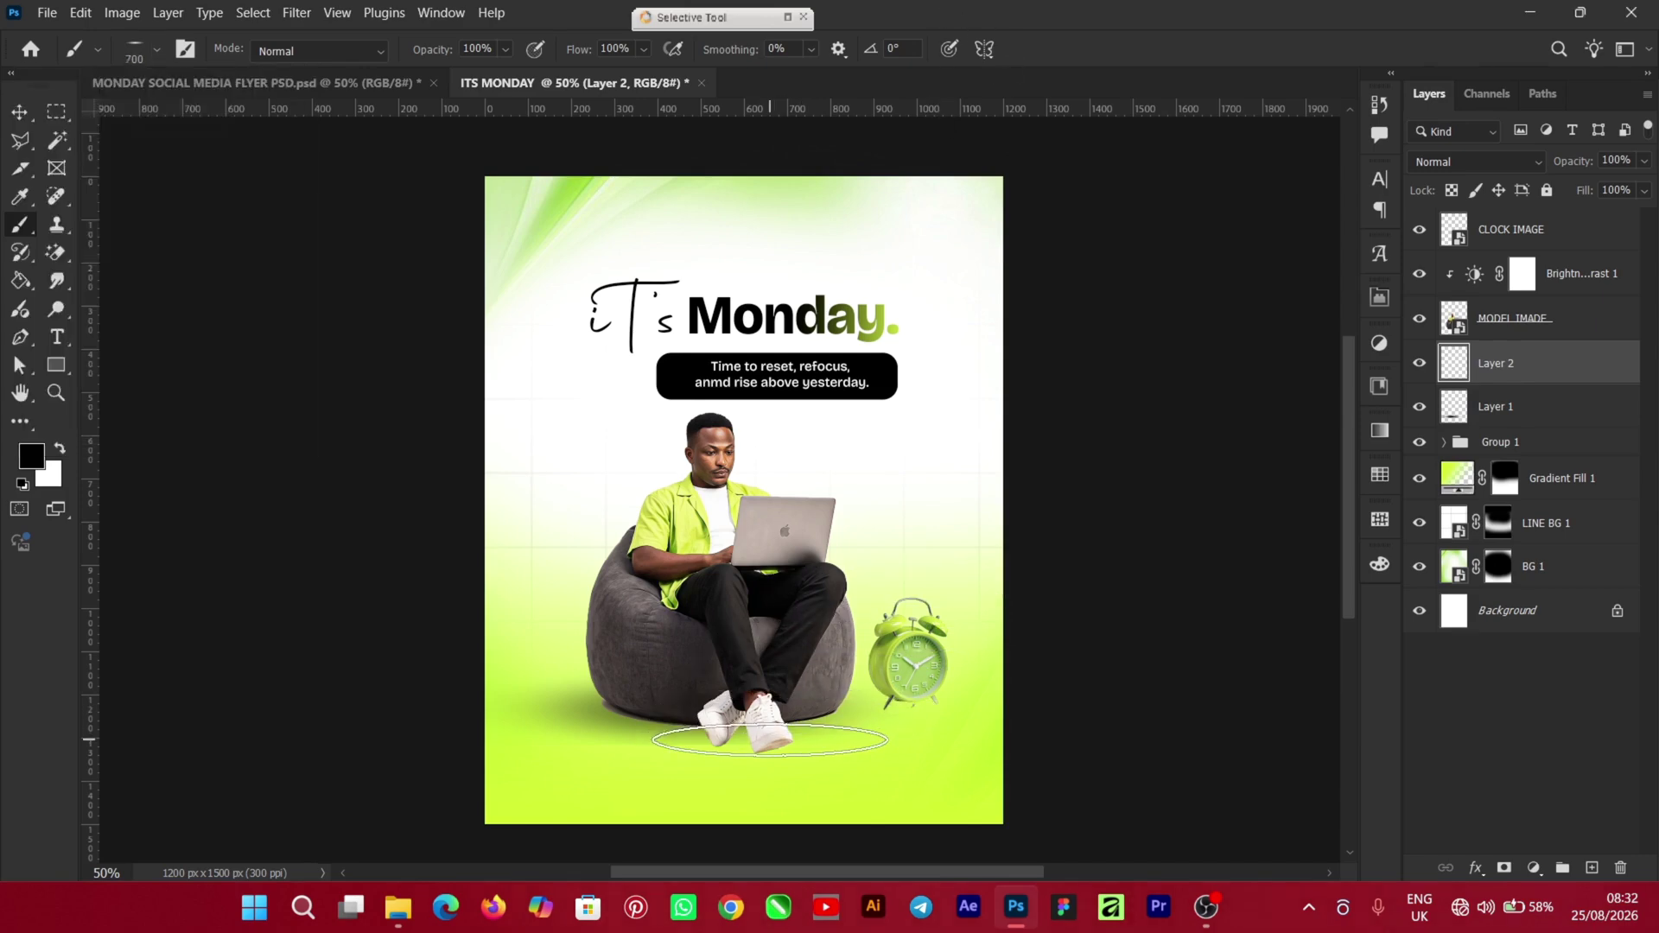
{"action": "key", "text": "bracketleft"}
{"action": "key", "text": "bracketleft"}
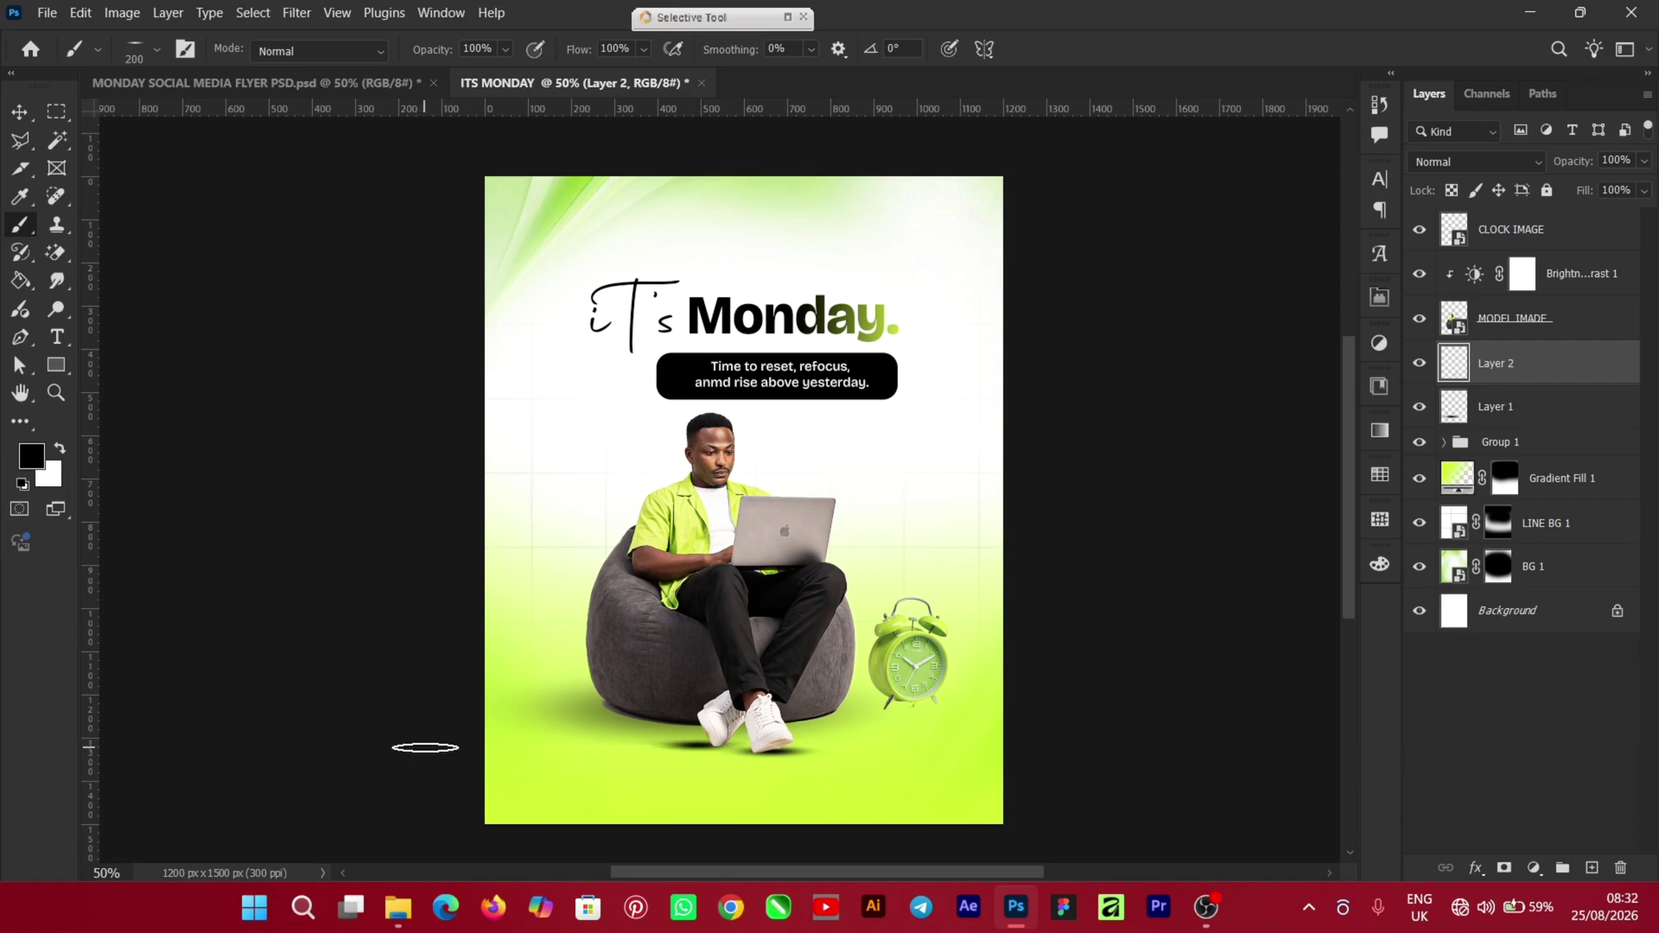
Lower the opacity of the shoe shadow layer to 60%
{"action": "left_click", "coordinate": [16, 115]}
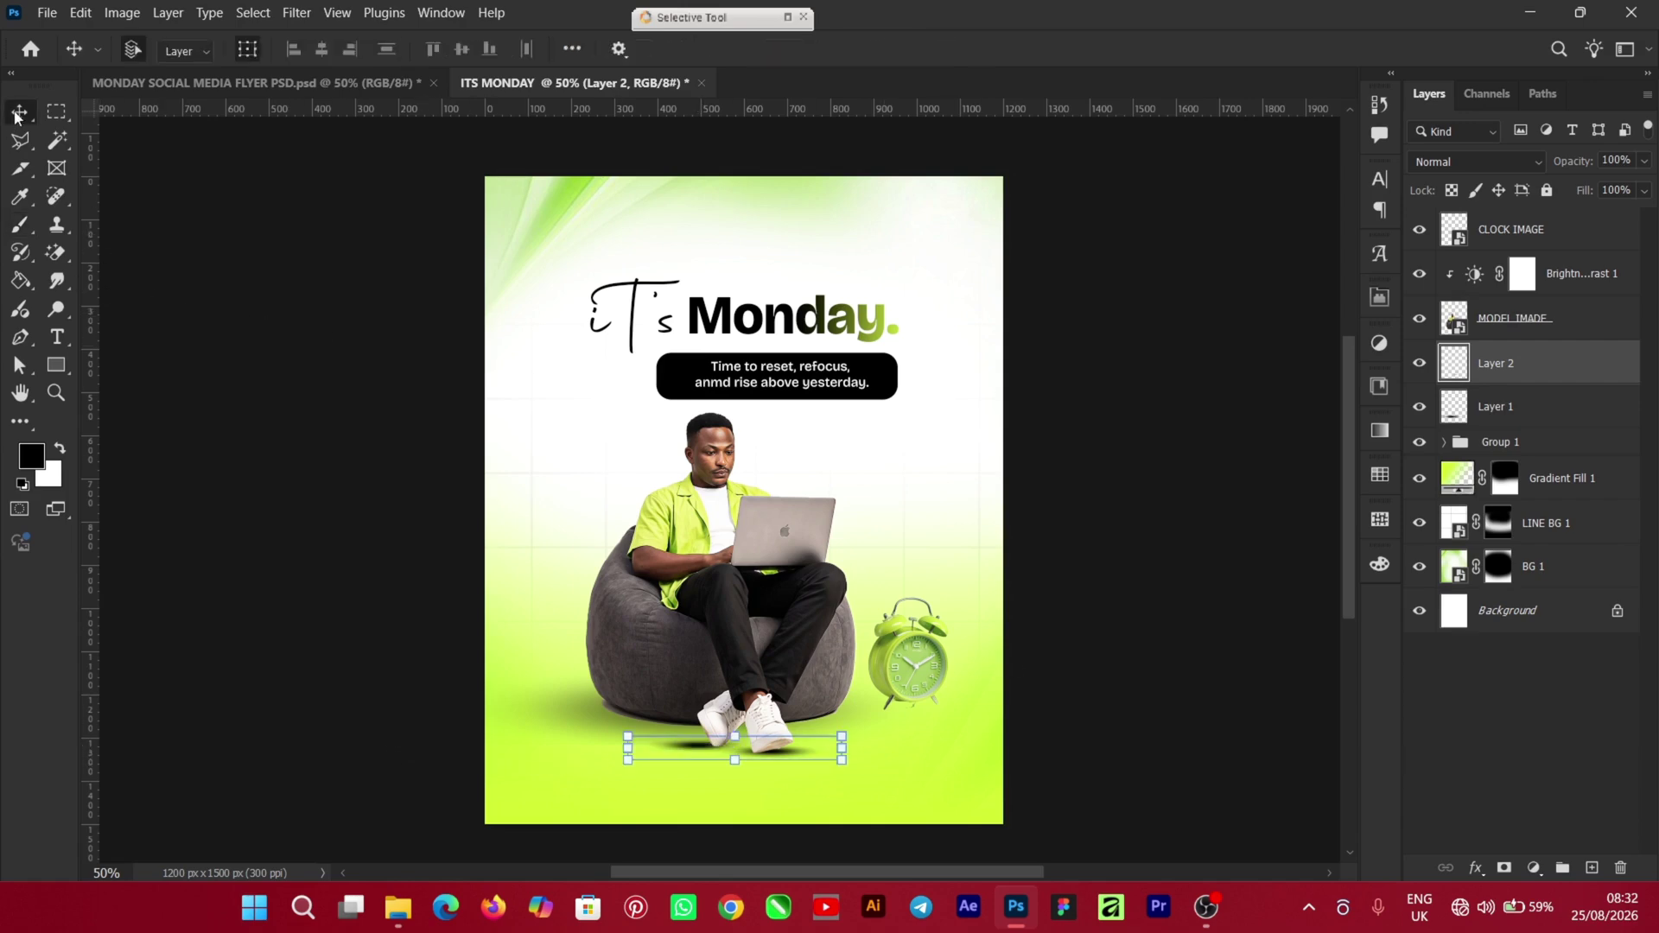
{"action": "left_click", "coordinate": [1454, 403]}
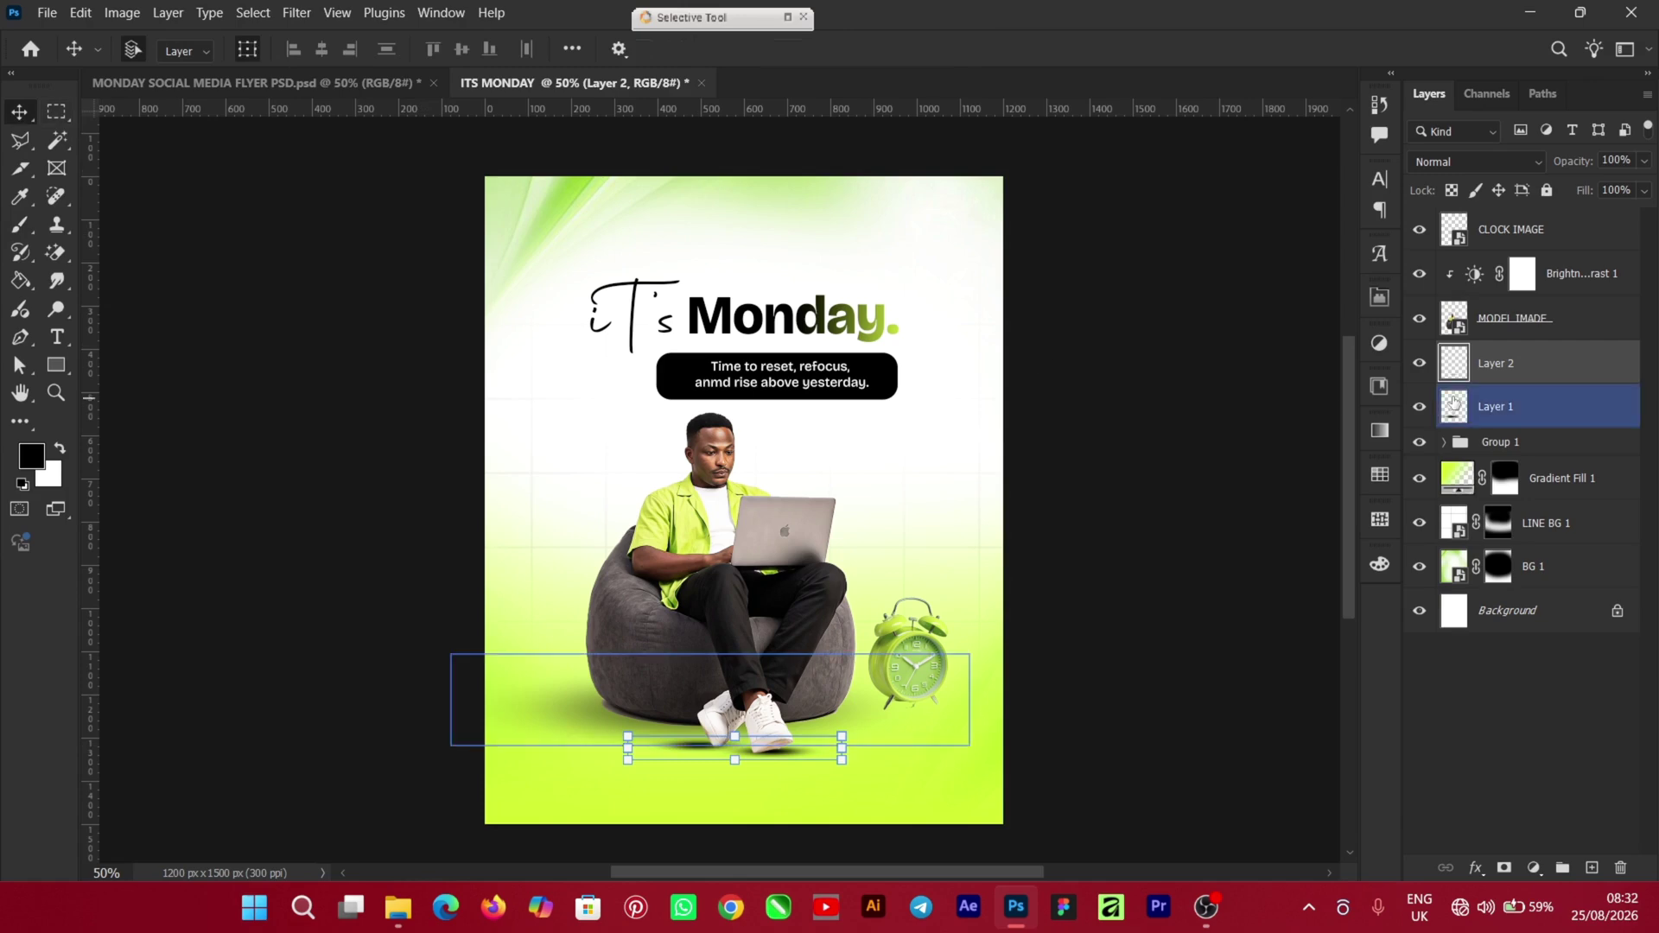
{"action": "left_click", "coordinate": [1644, 161]}
{"action": "left_click_drag", "start_coordinate": [1646, 185], "coordinate": [1615, 193]}
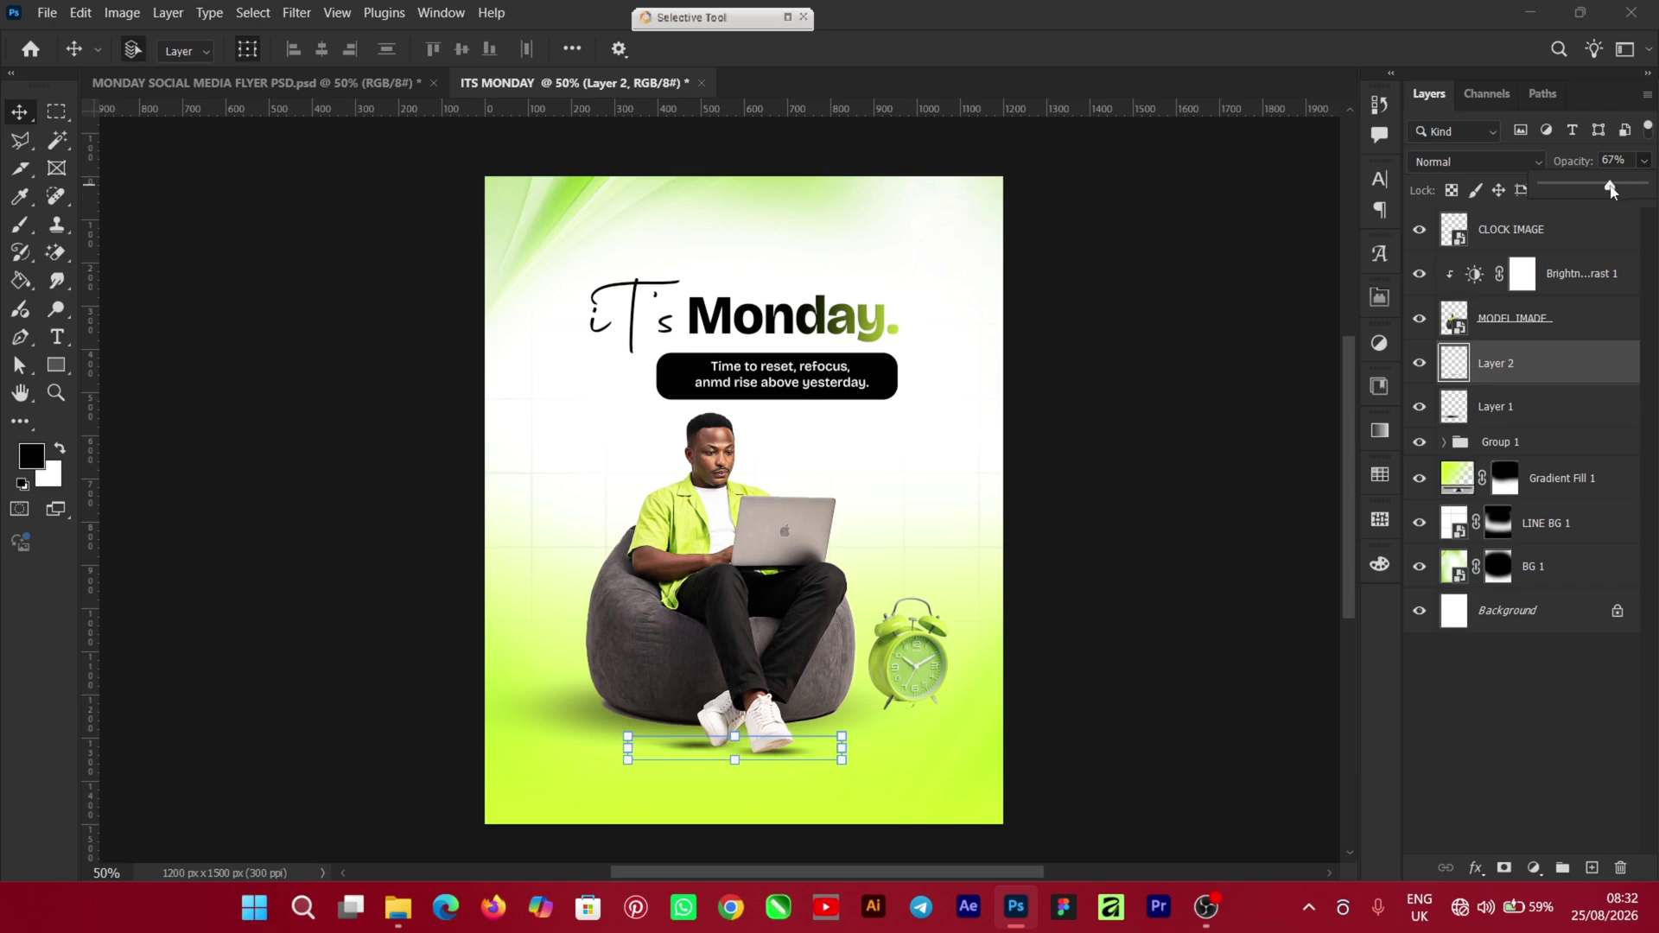
{"action": "left_click", "coordinate": [1229, 630]}
{"action": "left_click", "coordinate": [1228, 630]}
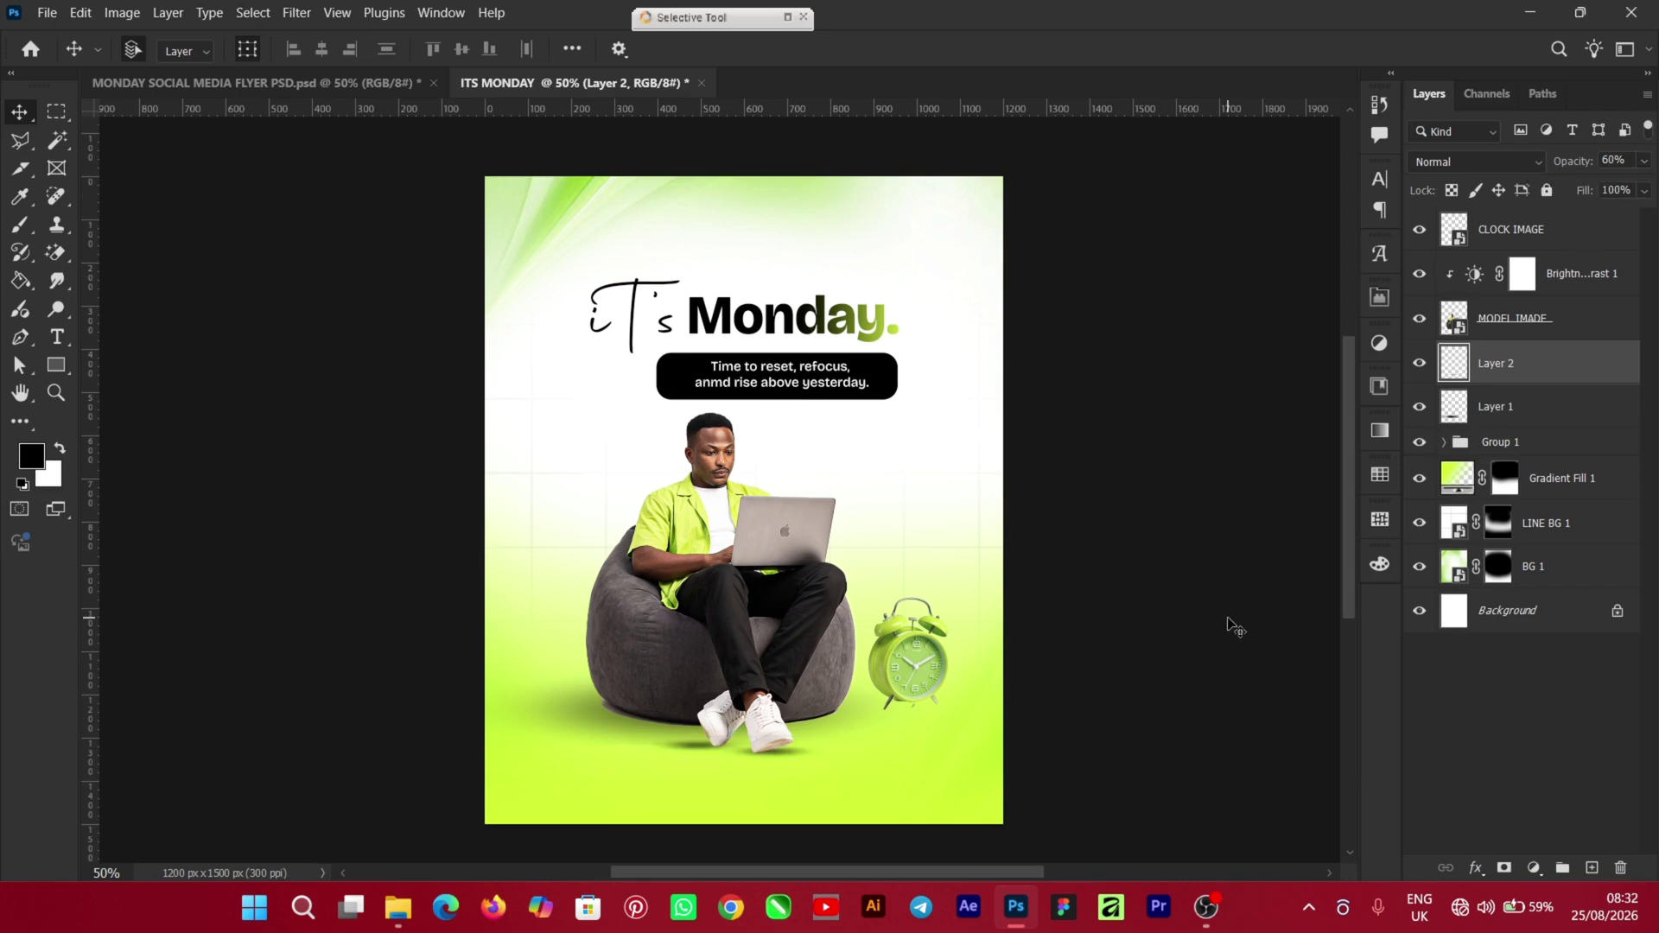
Create an empty layer directly below the clock image, above the model's brightness/contrast adjustment
{"action": "left_click", "coordinate": [915, 668]}
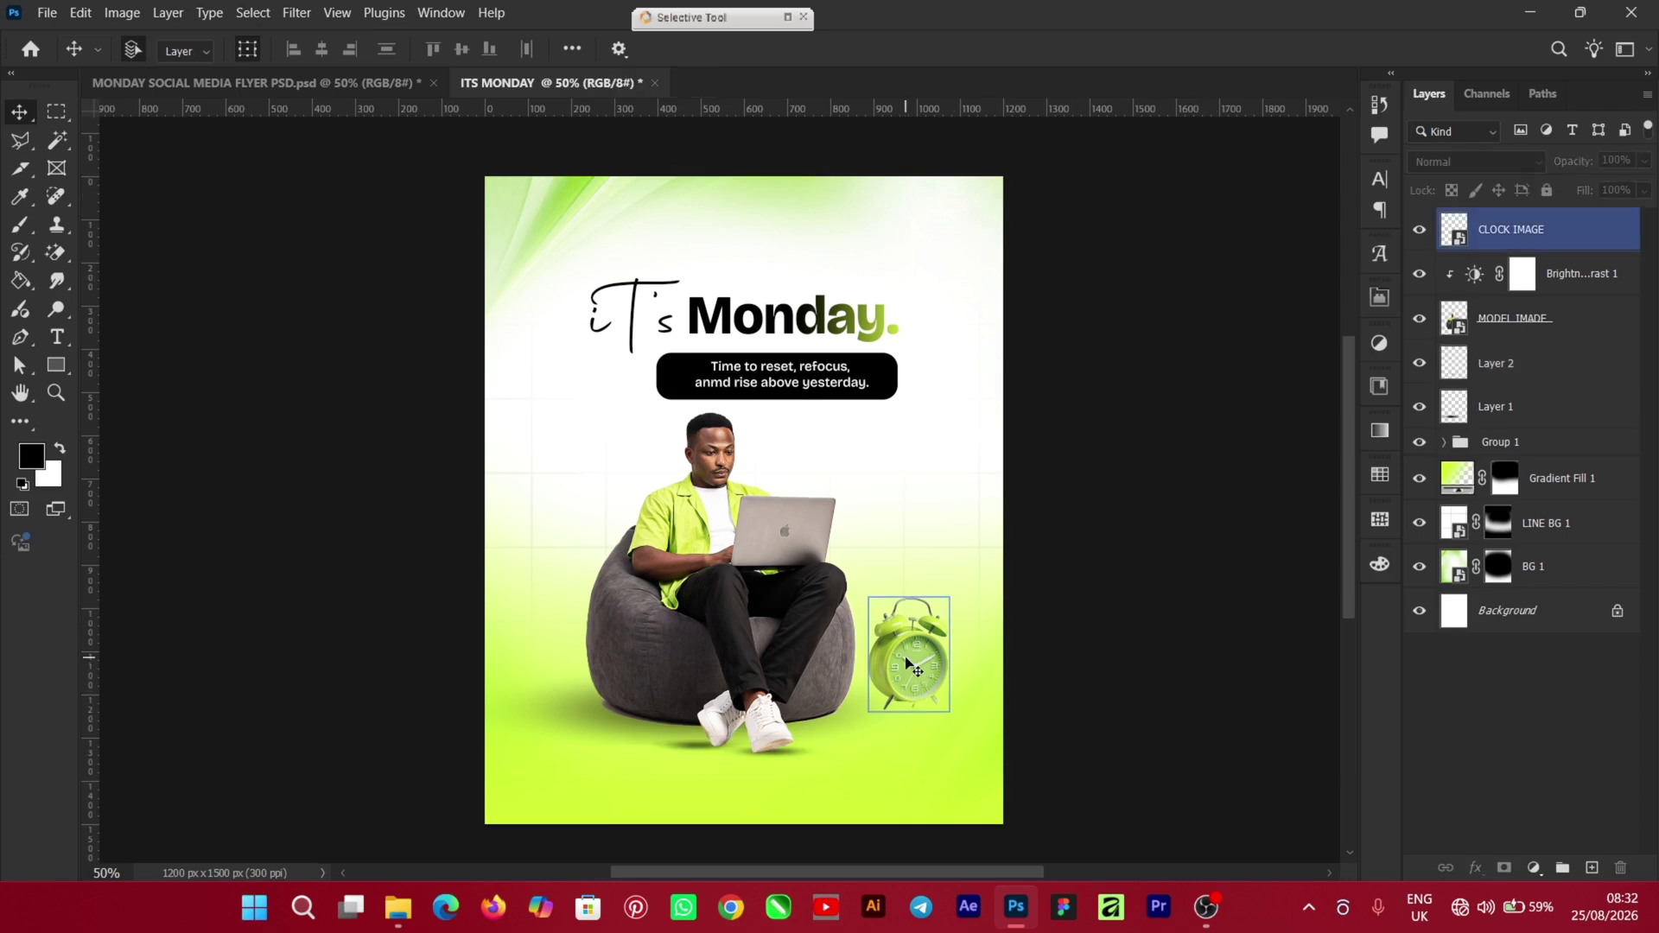
{"action": "left_click", "coordinate": [940, 699]}
{"action": "left_click", "coordinate": [924, 661]}
{"action": "left_click", "coordinate": [1569, 274]}
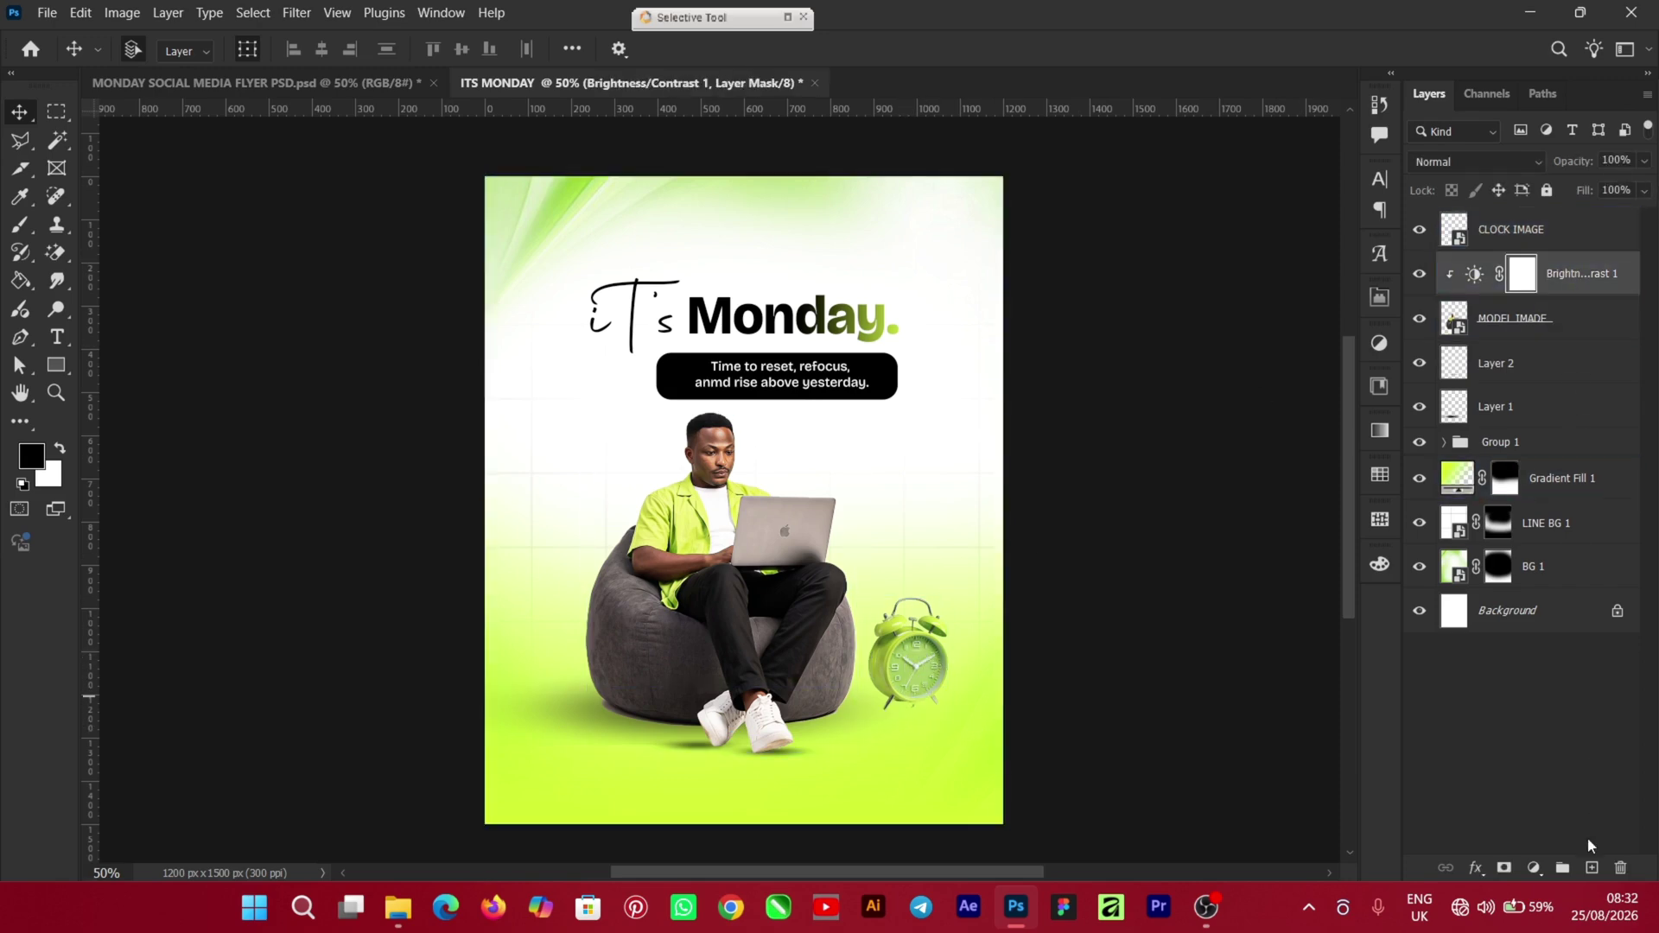
{"action": "left_click", "coordinate": [1593, 867]}
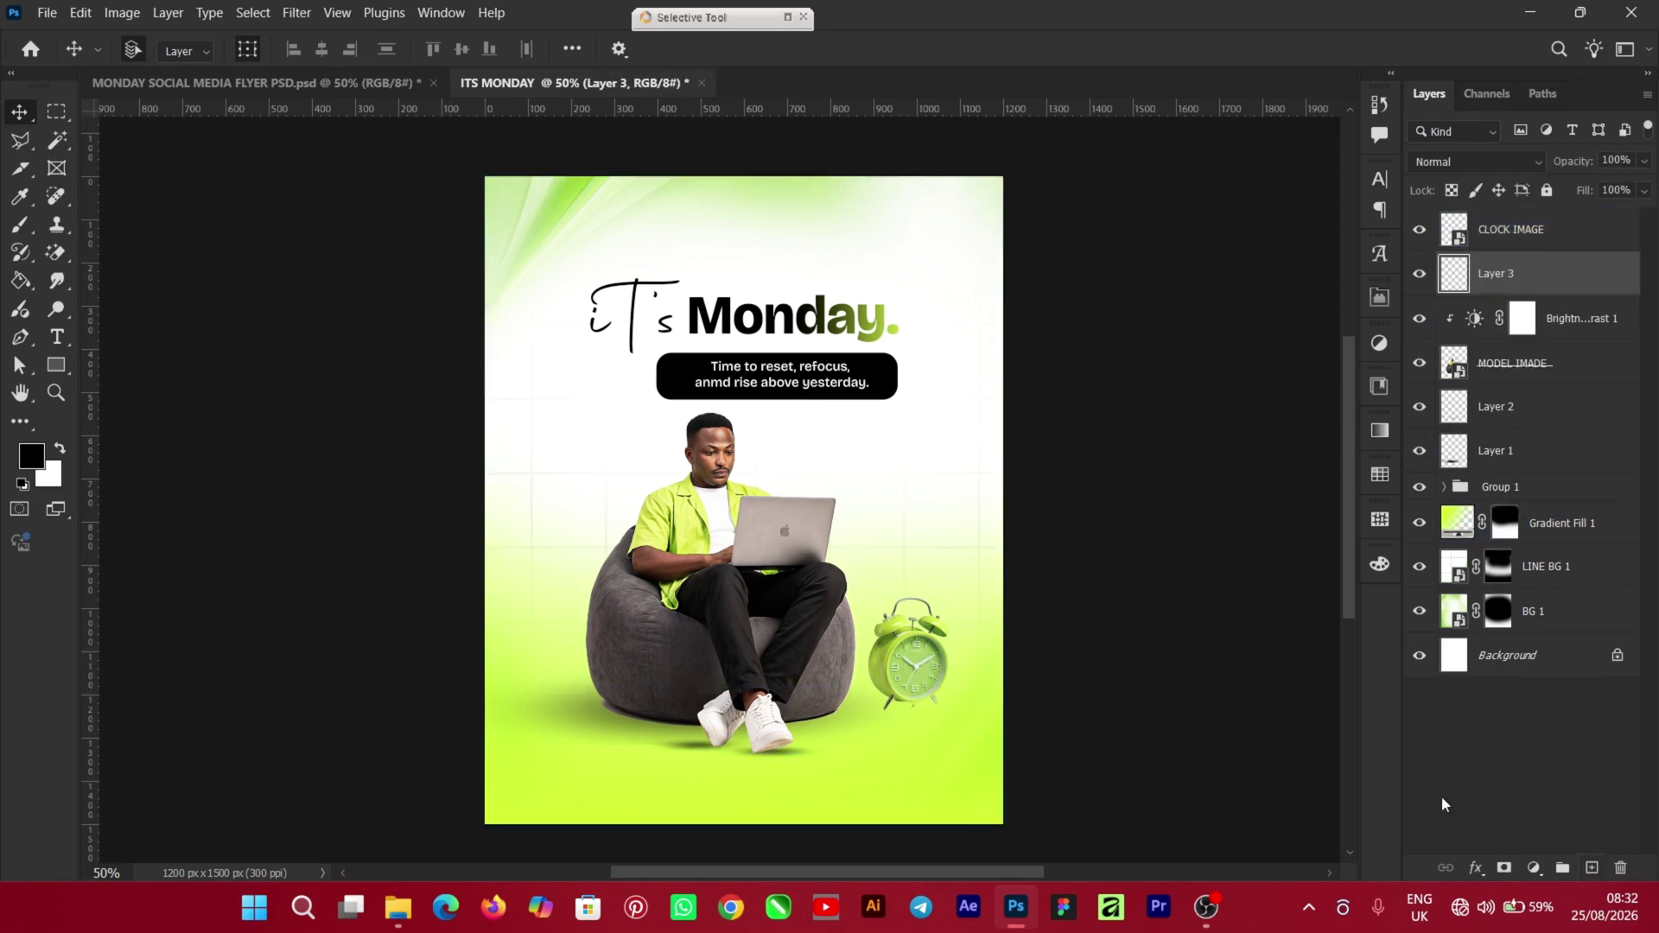
Paint a thin black shadow under the clock's feet on Layer 3 with the flattened brush at 150 px
{"action": "left_click", "coordinate": [20, 224]}
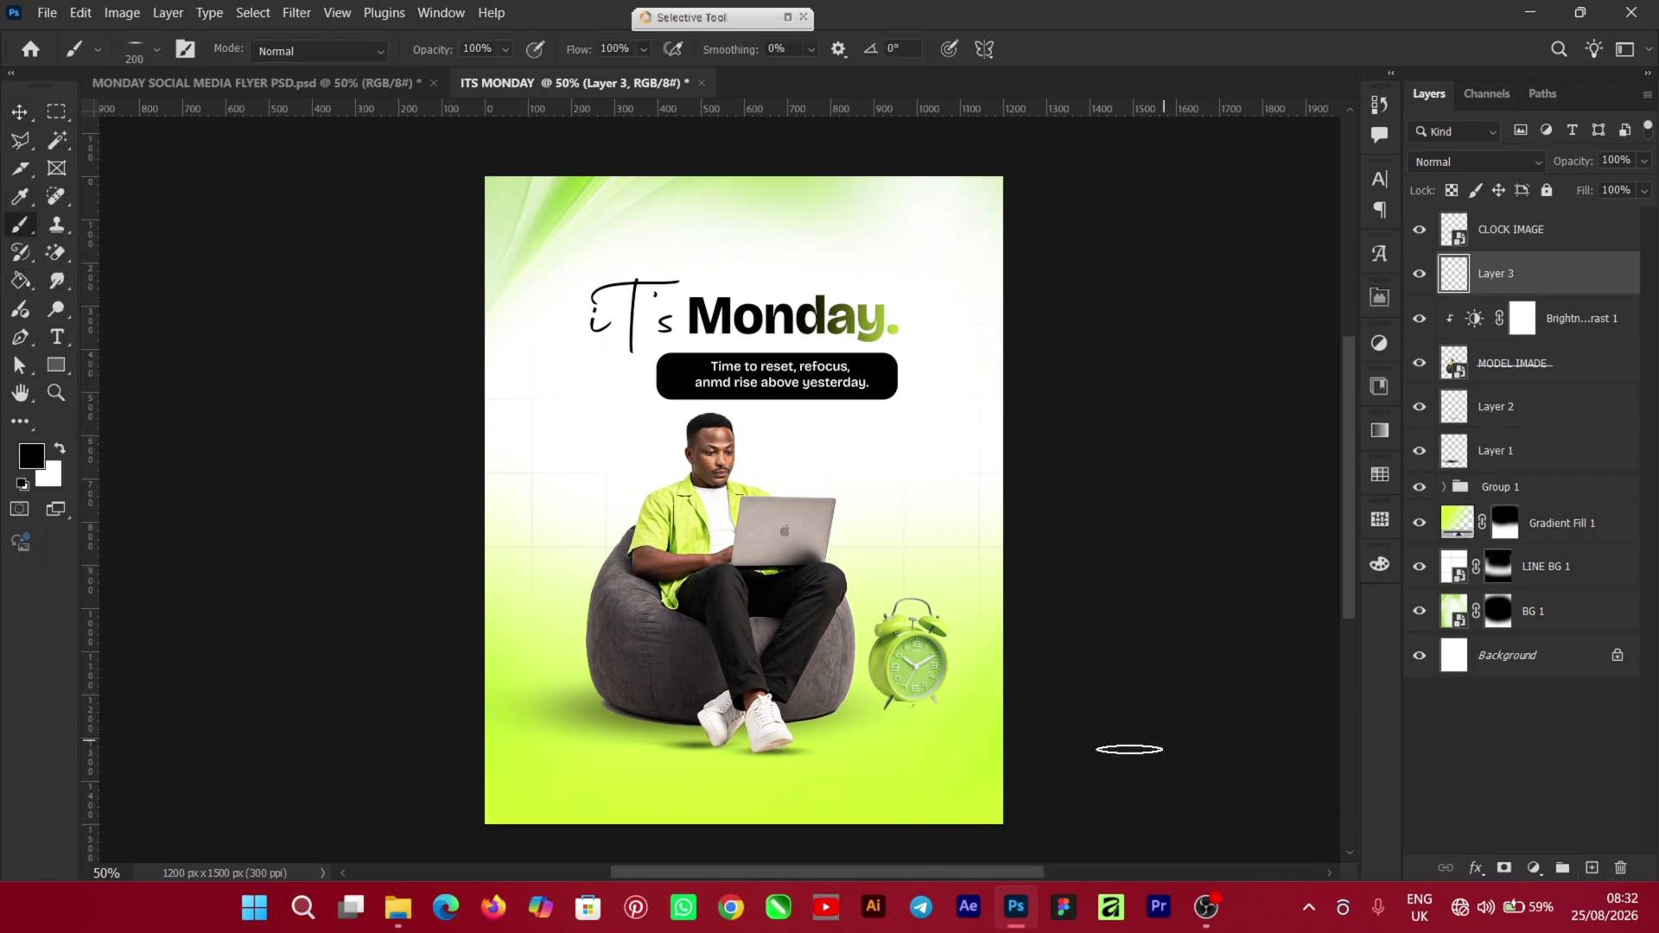
{"action": "key", "text": "ctrl+plus"}
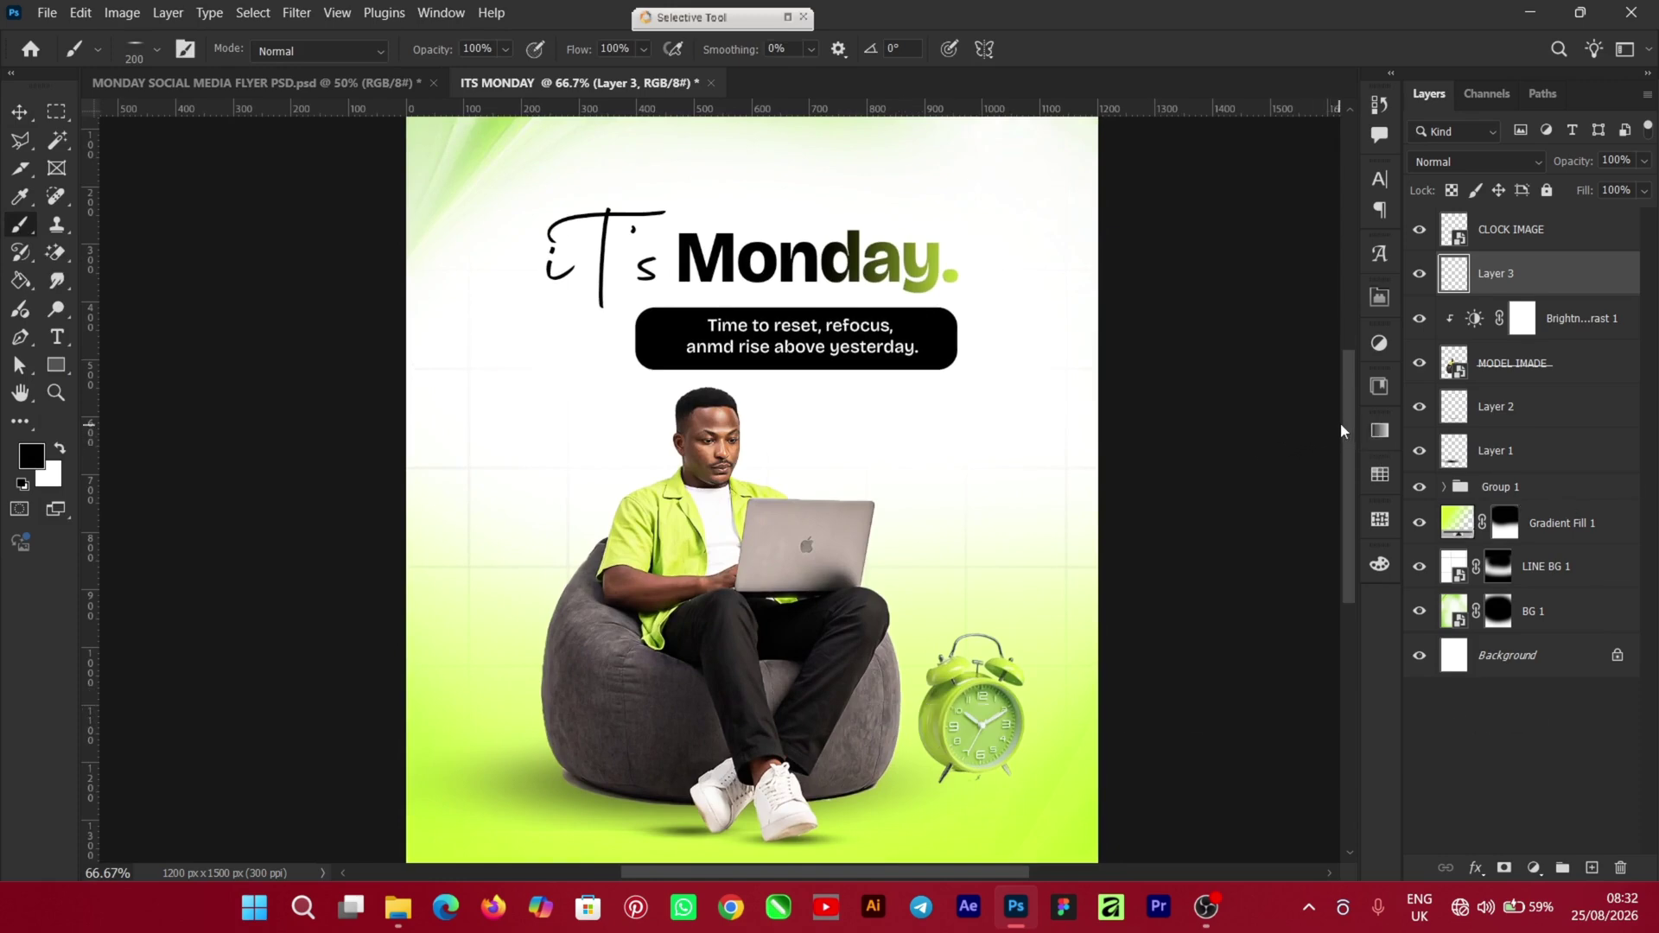
{"action": "scroll", "coordinate": [1348, 428], "scroll_direction": "down", "scroll_amount": 3}
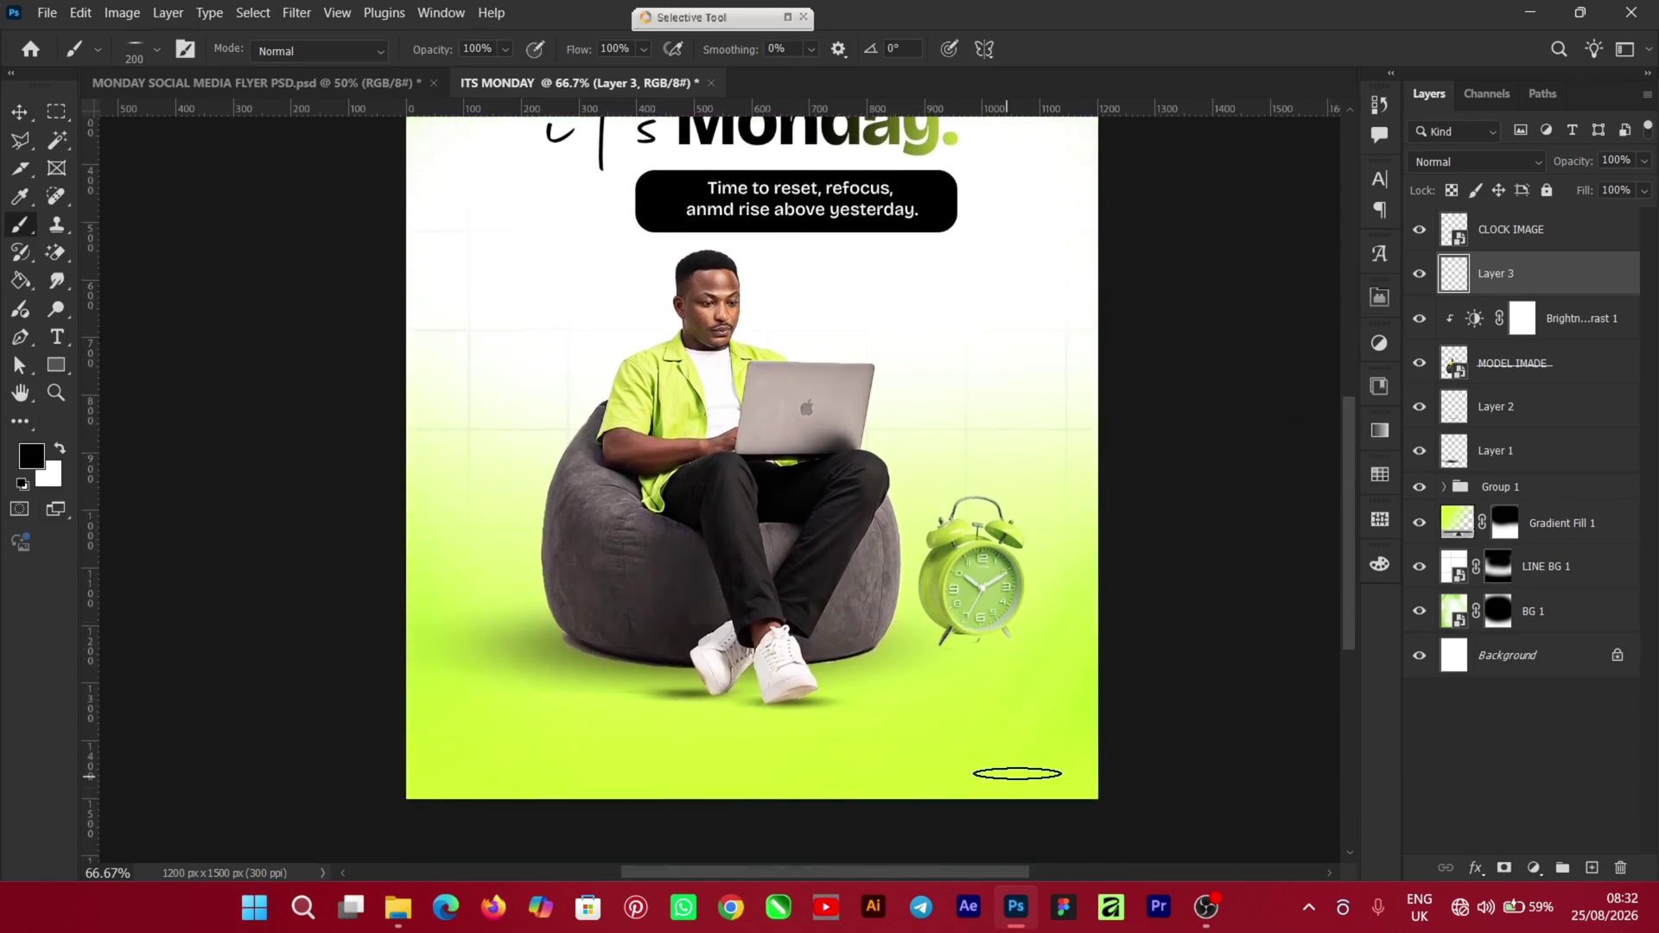
{"action": "key", "text": "bracketleft"}
{"action": "key", "text": "bracketleft"}
{"action": "left_click", "coordinate": [950, 644]}
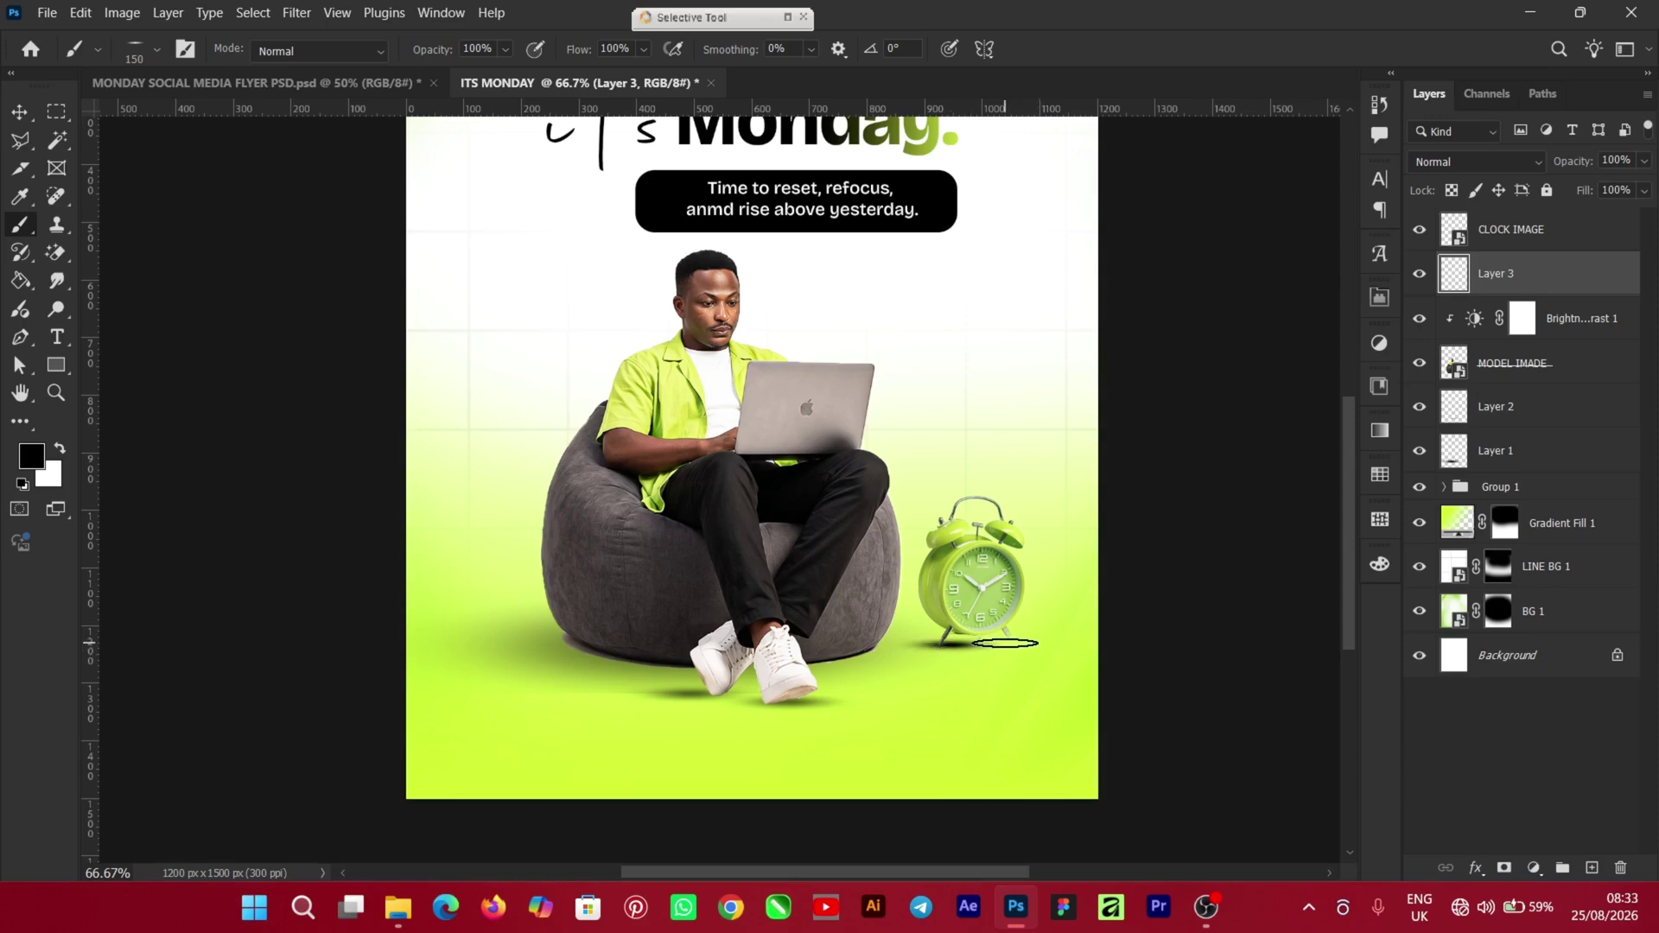
{"action": "left_click", "coordinate": [1005, 643]}
Lower the opacity of the clock's shadow layer to 41% and deselect the layer
{"action": "left_click", "coordinate": [1642, 162]}
{"action": "left_click_drag", "start_coordinate": [1600, 195], "coordinate": [1599, 196]}
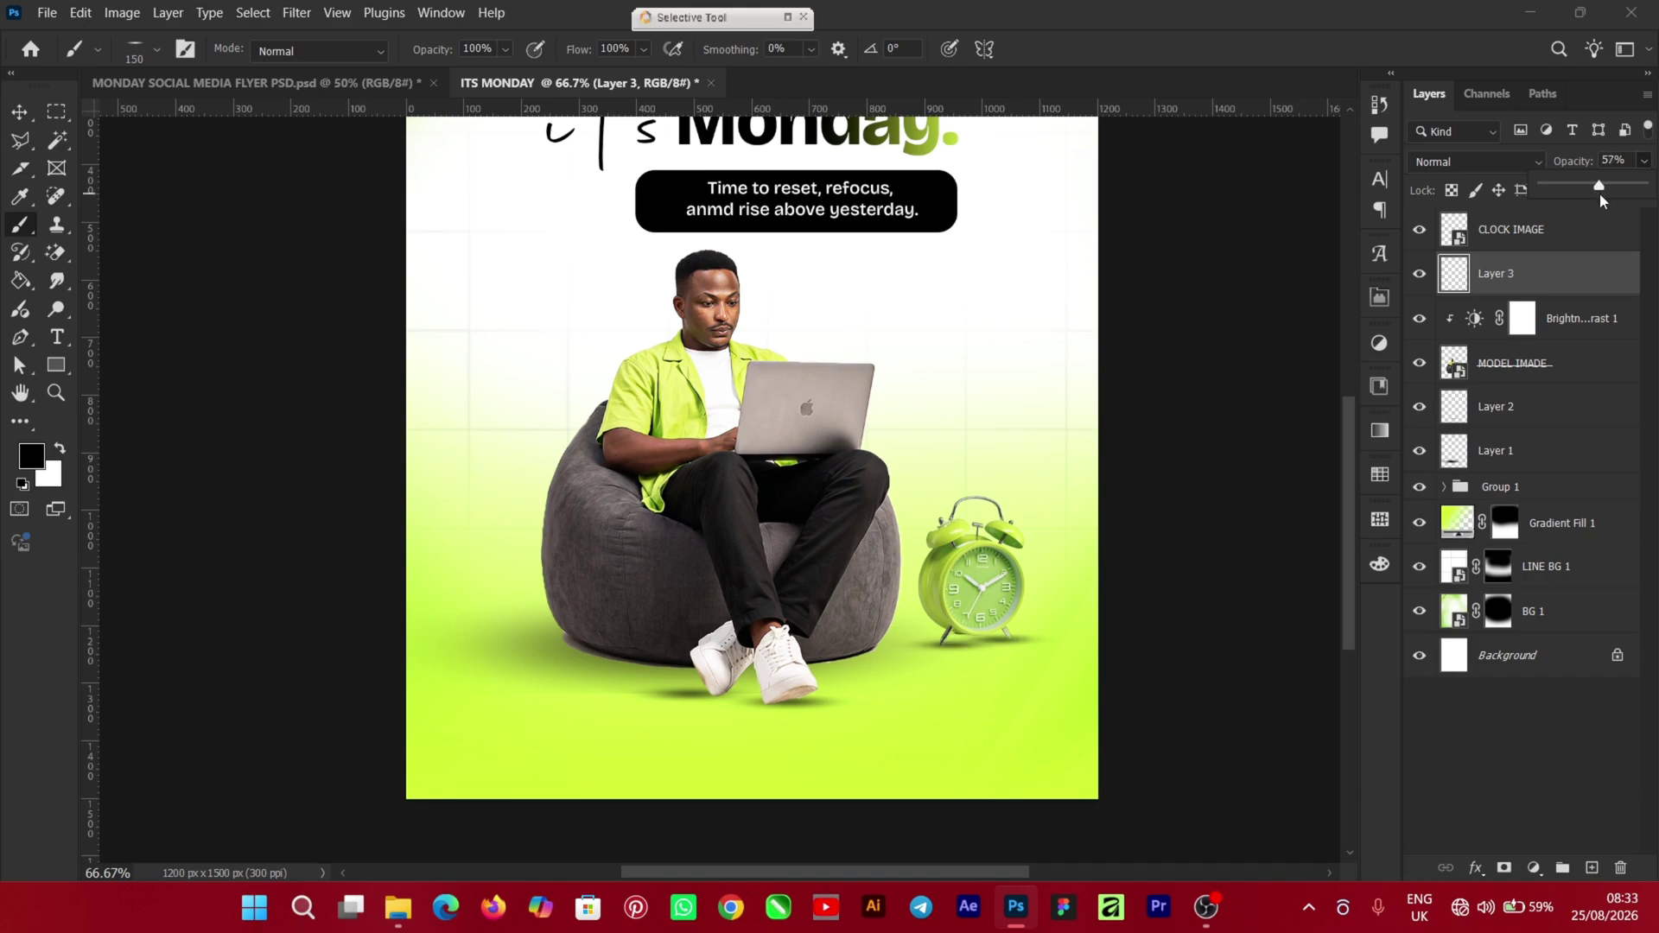
{"action": "left_click", "coordinate": [1006, 700]}
{"action": "key", "text": "bracketleft"}
{"action": "key", "text": "bracketleft"}
{"action": "left_click", "coordinate": [1646, 161]}
{"action": "left_click_drag", "start_coordinate": [1585, 200], "coordinate": [1585, 200]}
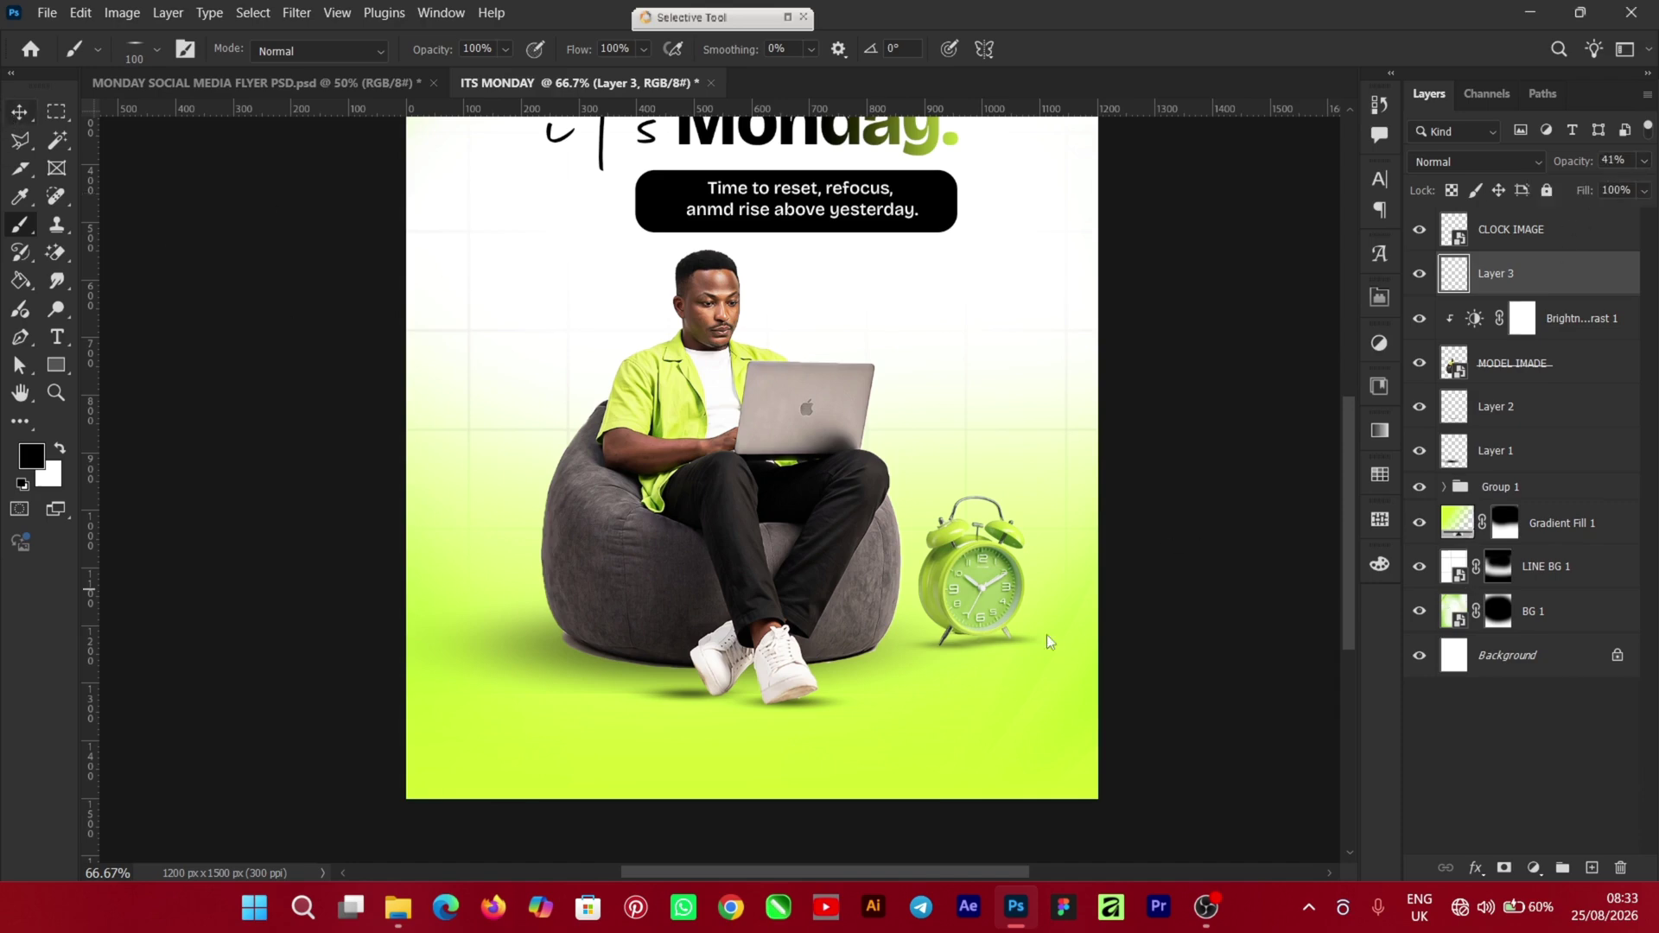
{"action": "key", "text": "v"}
{"action": "left_click", "coordinate": [1171, 615]}
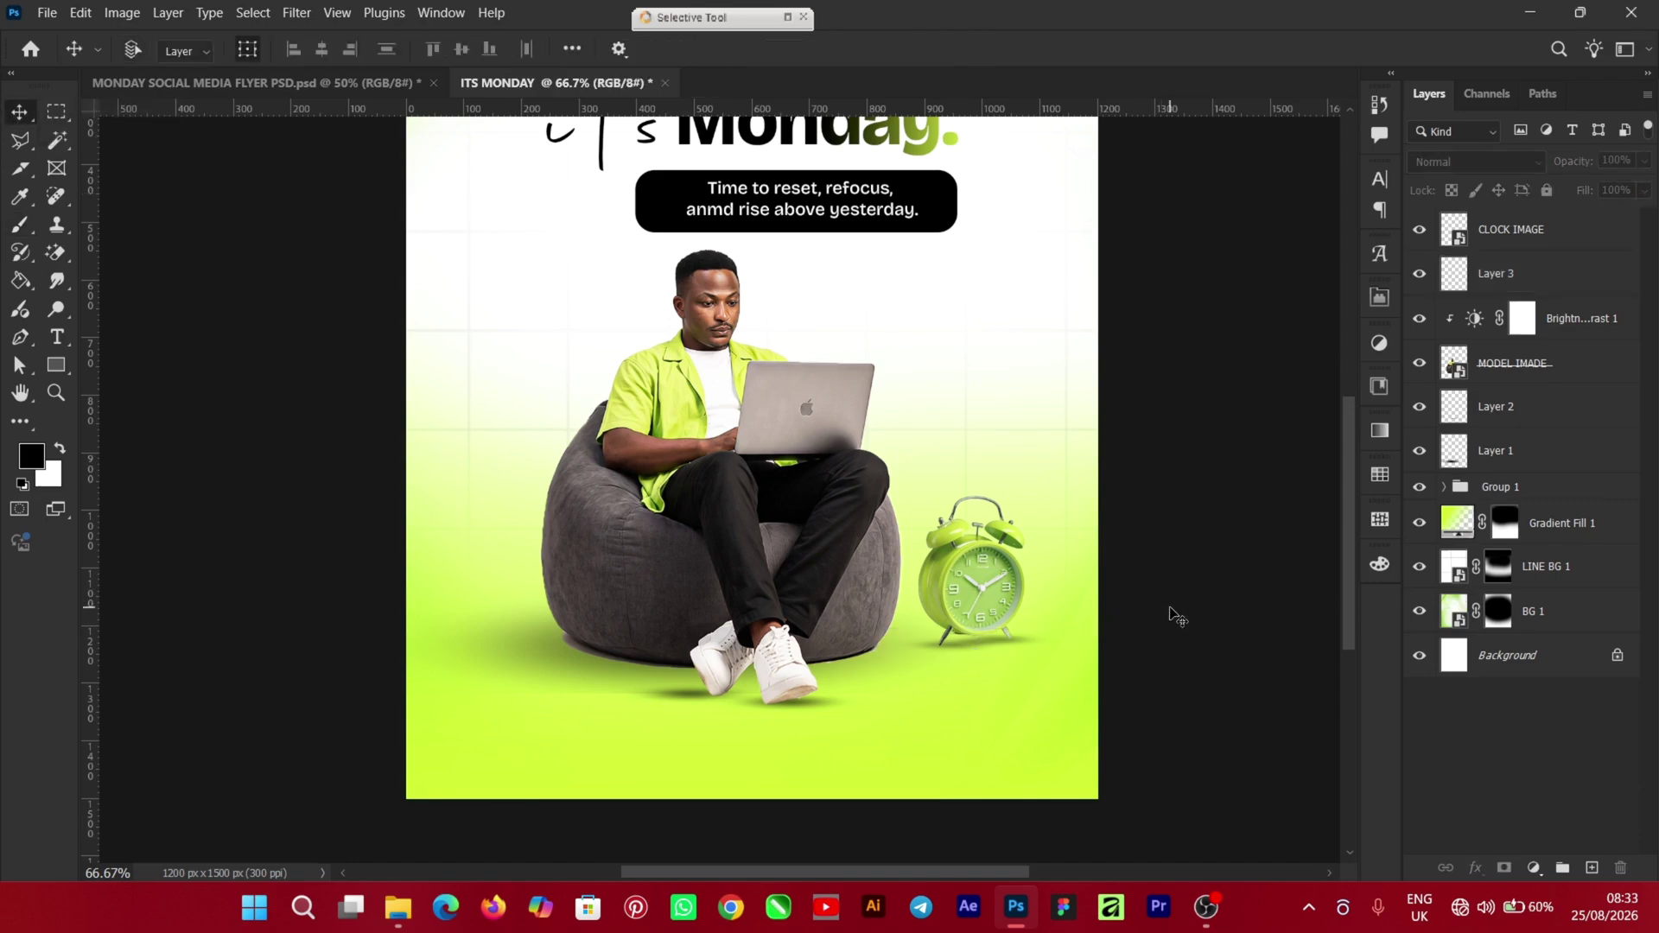
{"action": "key", "text": "ctrl+minus"}
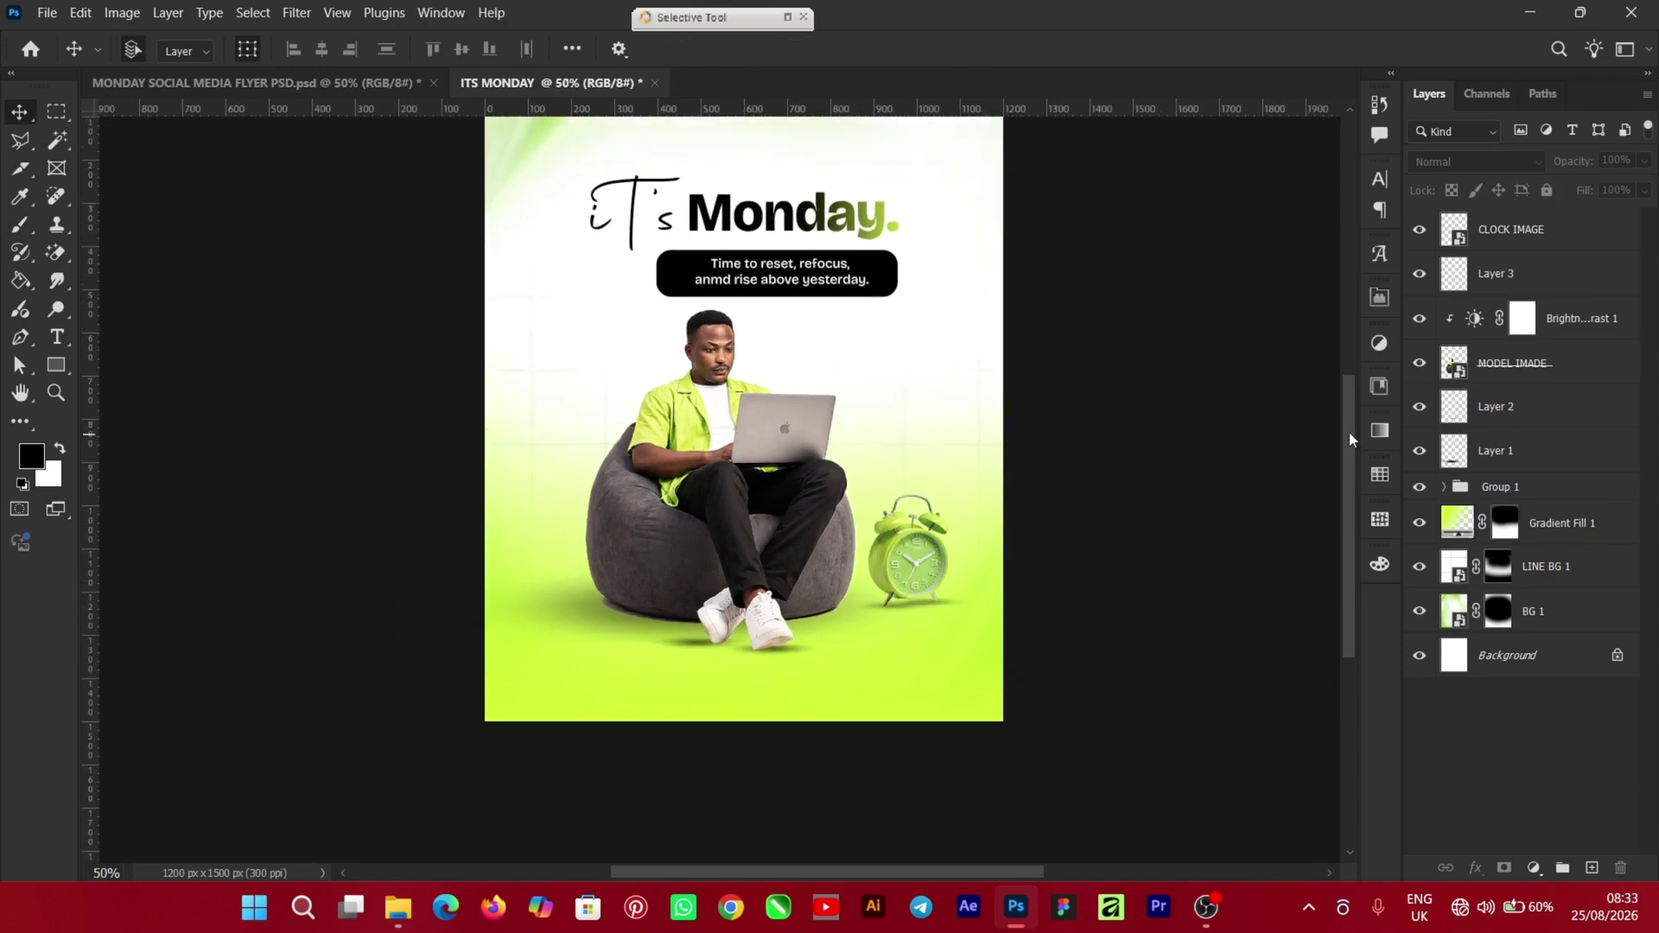
{"action": "left_click_drag", "start_coordinate": [1349, 432], "coordinate": [1344, 392]}
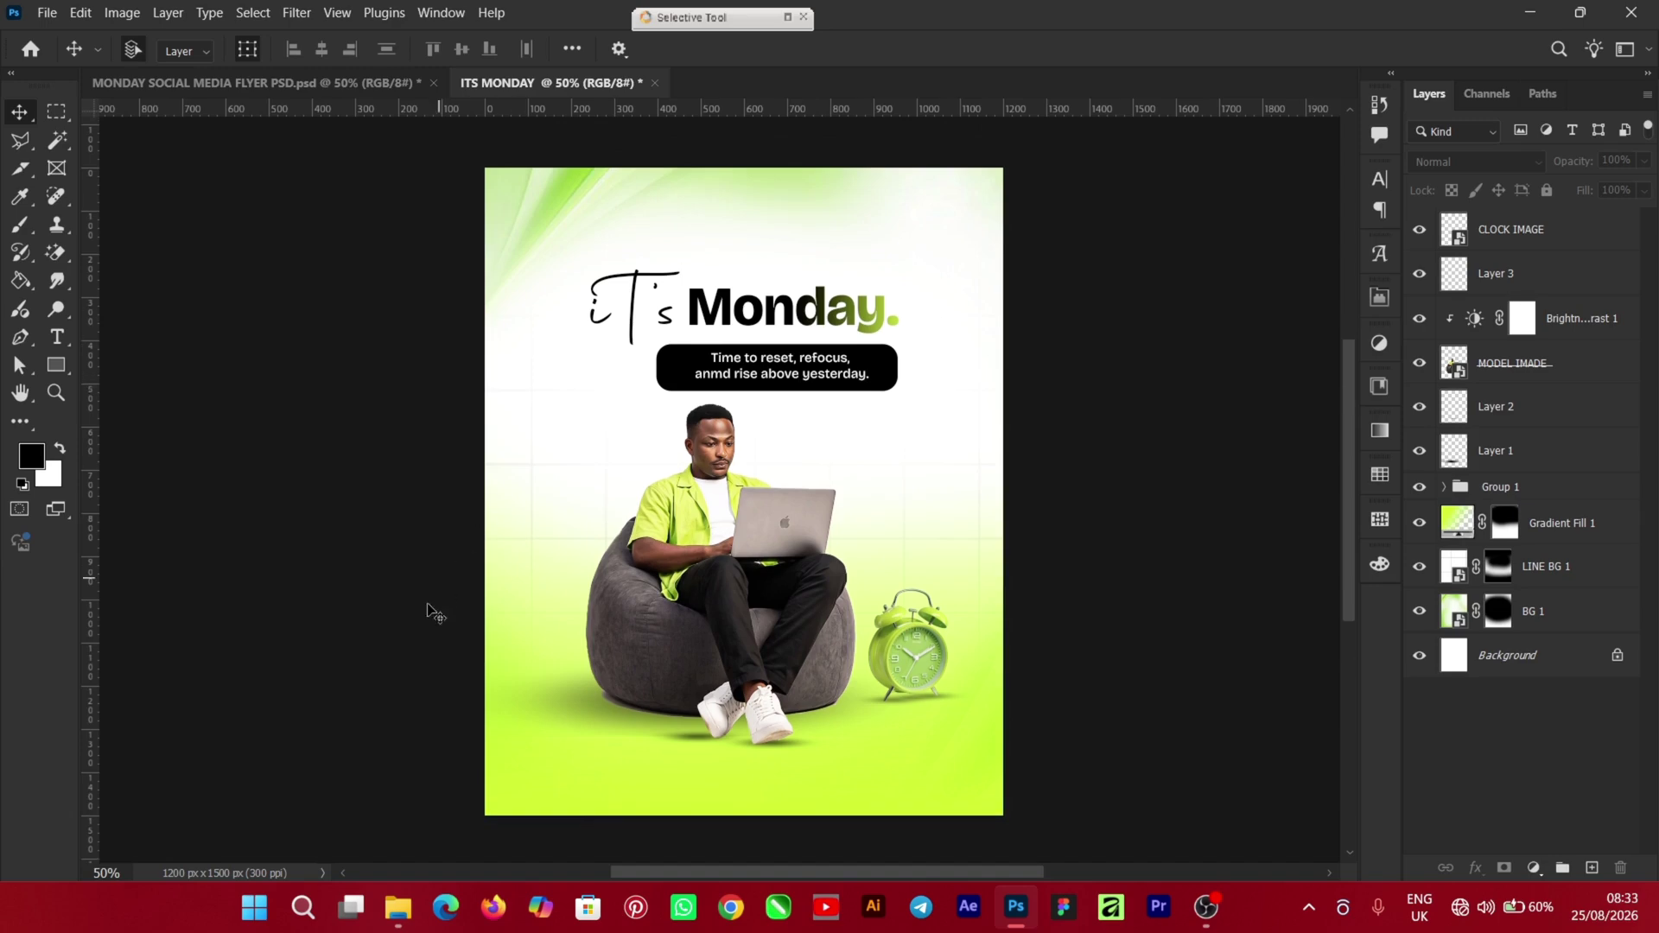
Place the contact graphic with the QR code from the resources folder near the bottom edge of the flyer, below the shoes
{"action": "mouse_move", "coordinate": [389, 909]}
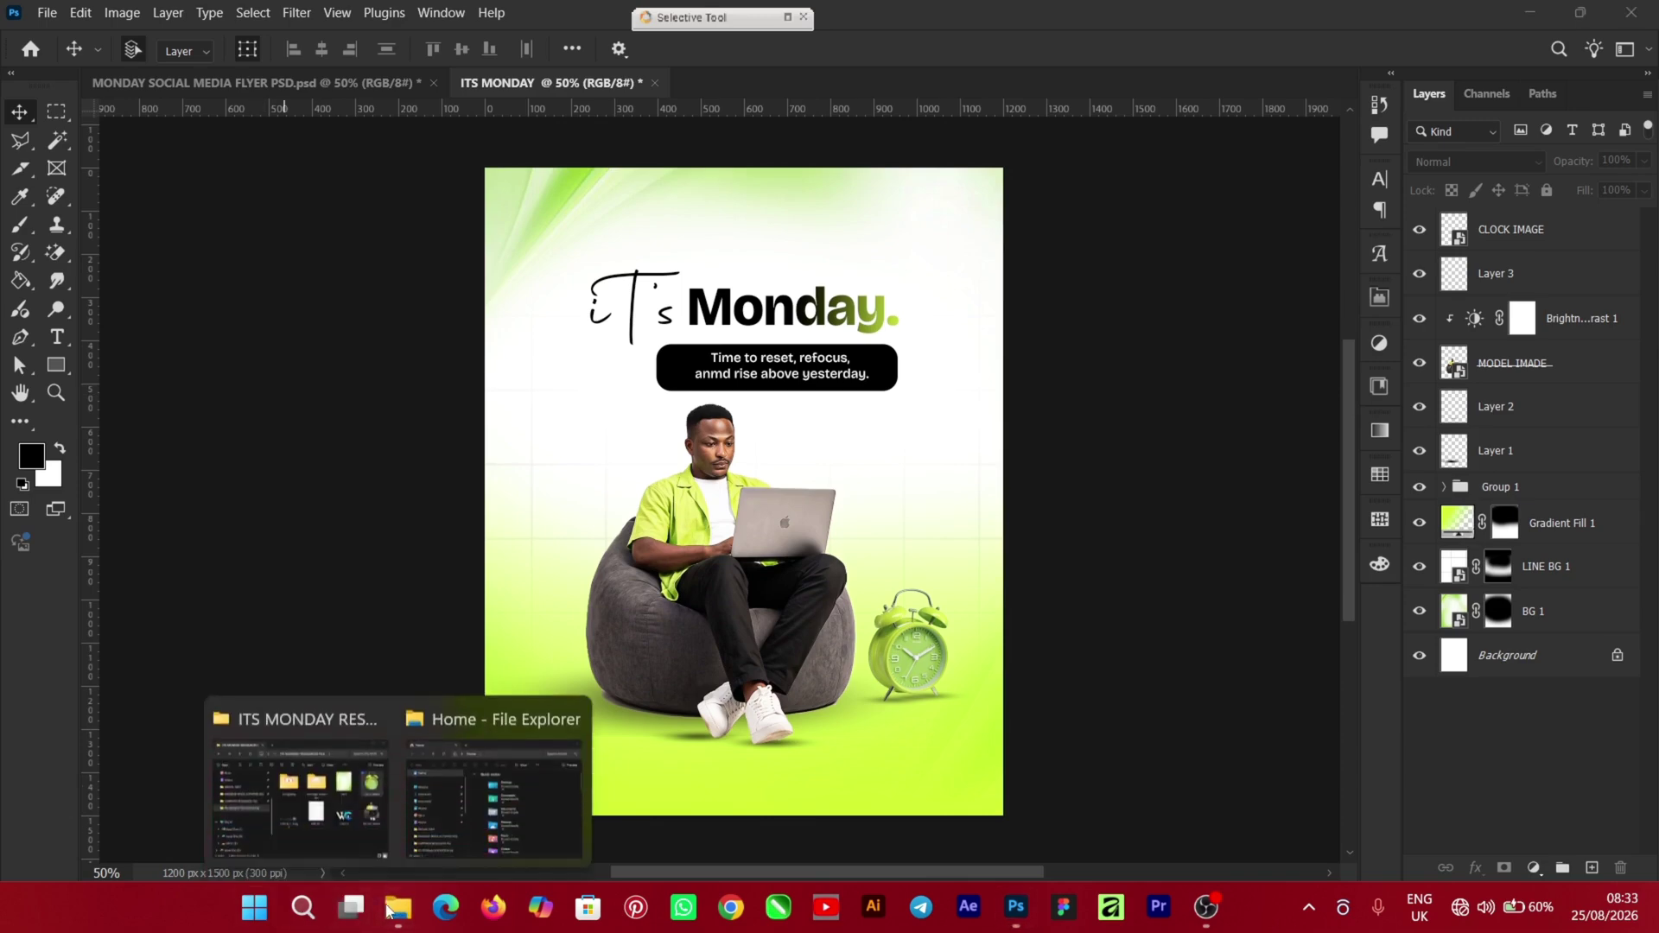
{"action": "left_click", "coordinate": [320, 820]}
{"action": "left_click_drag", "start_coordinate": [371, 385], "coordinate": [1075, 593]}
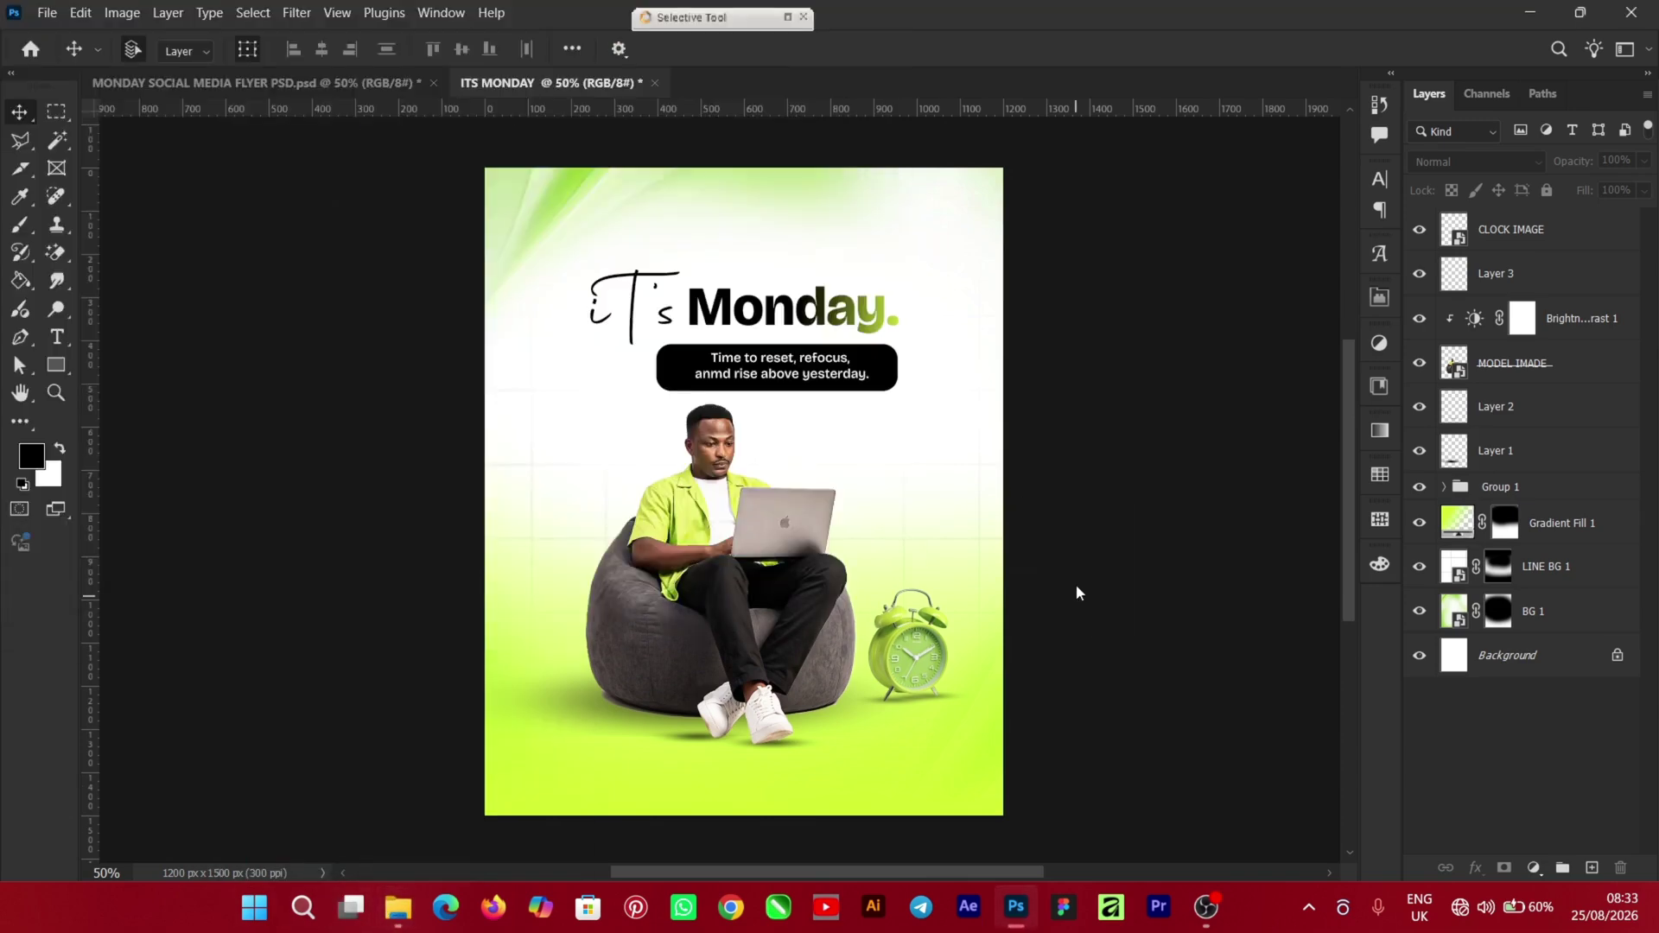
{"action": "left_click_drag", "start_coordinate": [838, 490], "coordinate": [849, 763]}
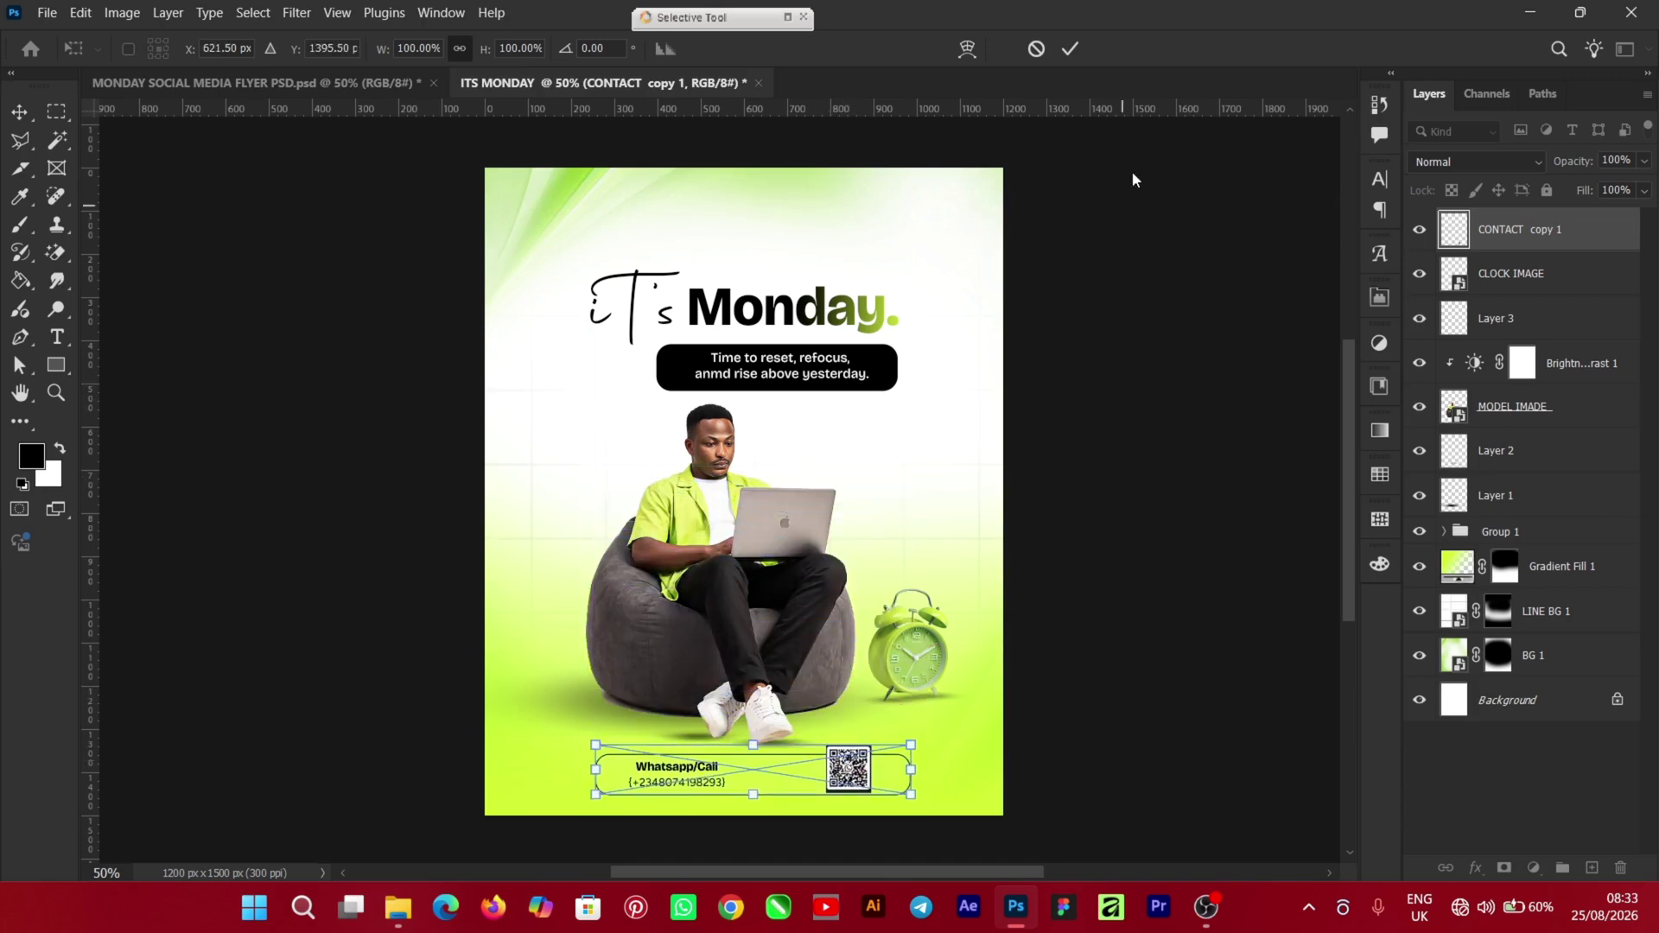
{"action": "left_click", "coordinate": [1069, 48]}
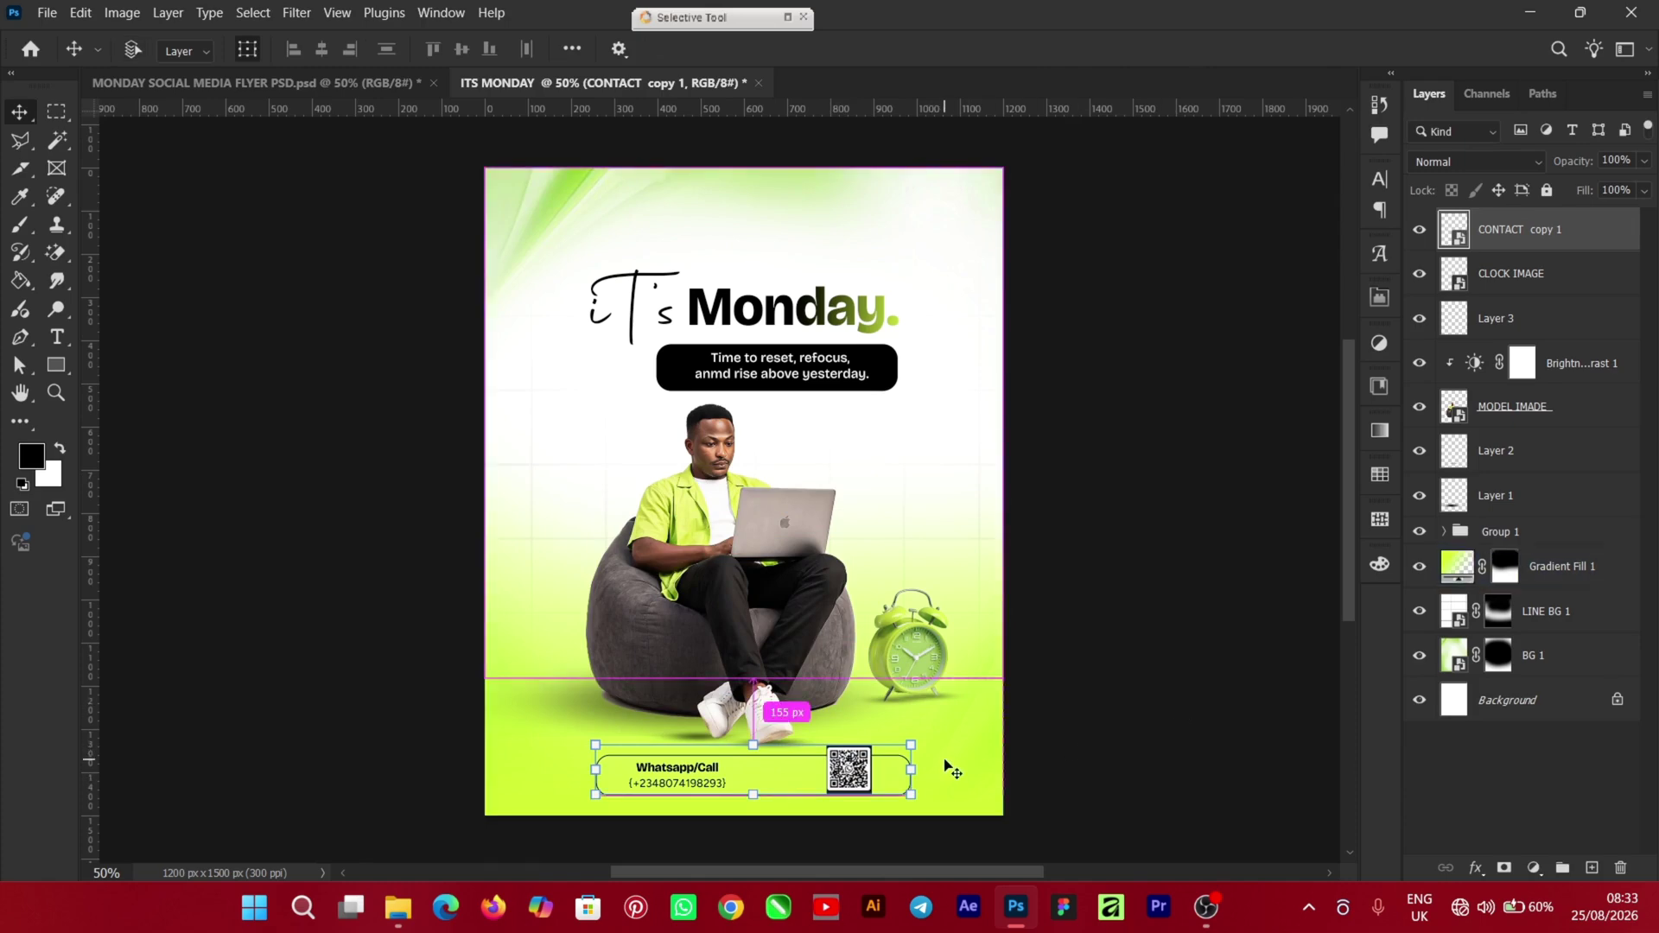
Centre the contact graphic horizontally on the canvas and clear the selection
{"action": "key", "text": "ctrl+a"}
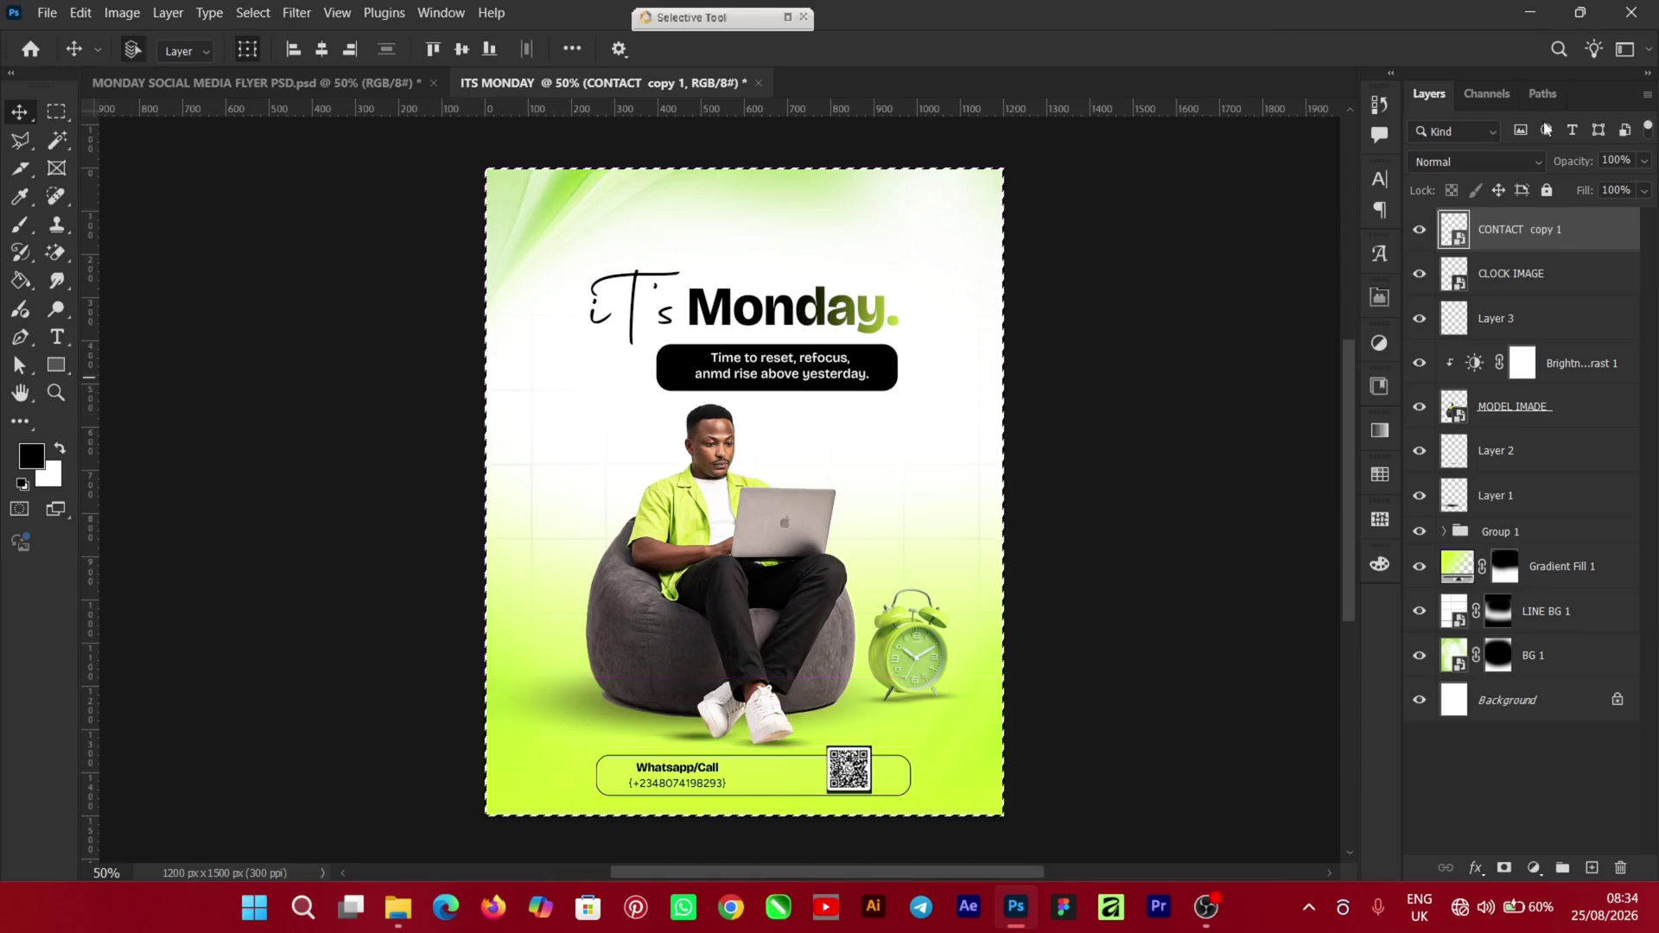
{"action": "key", "text": "ctrl+d"}
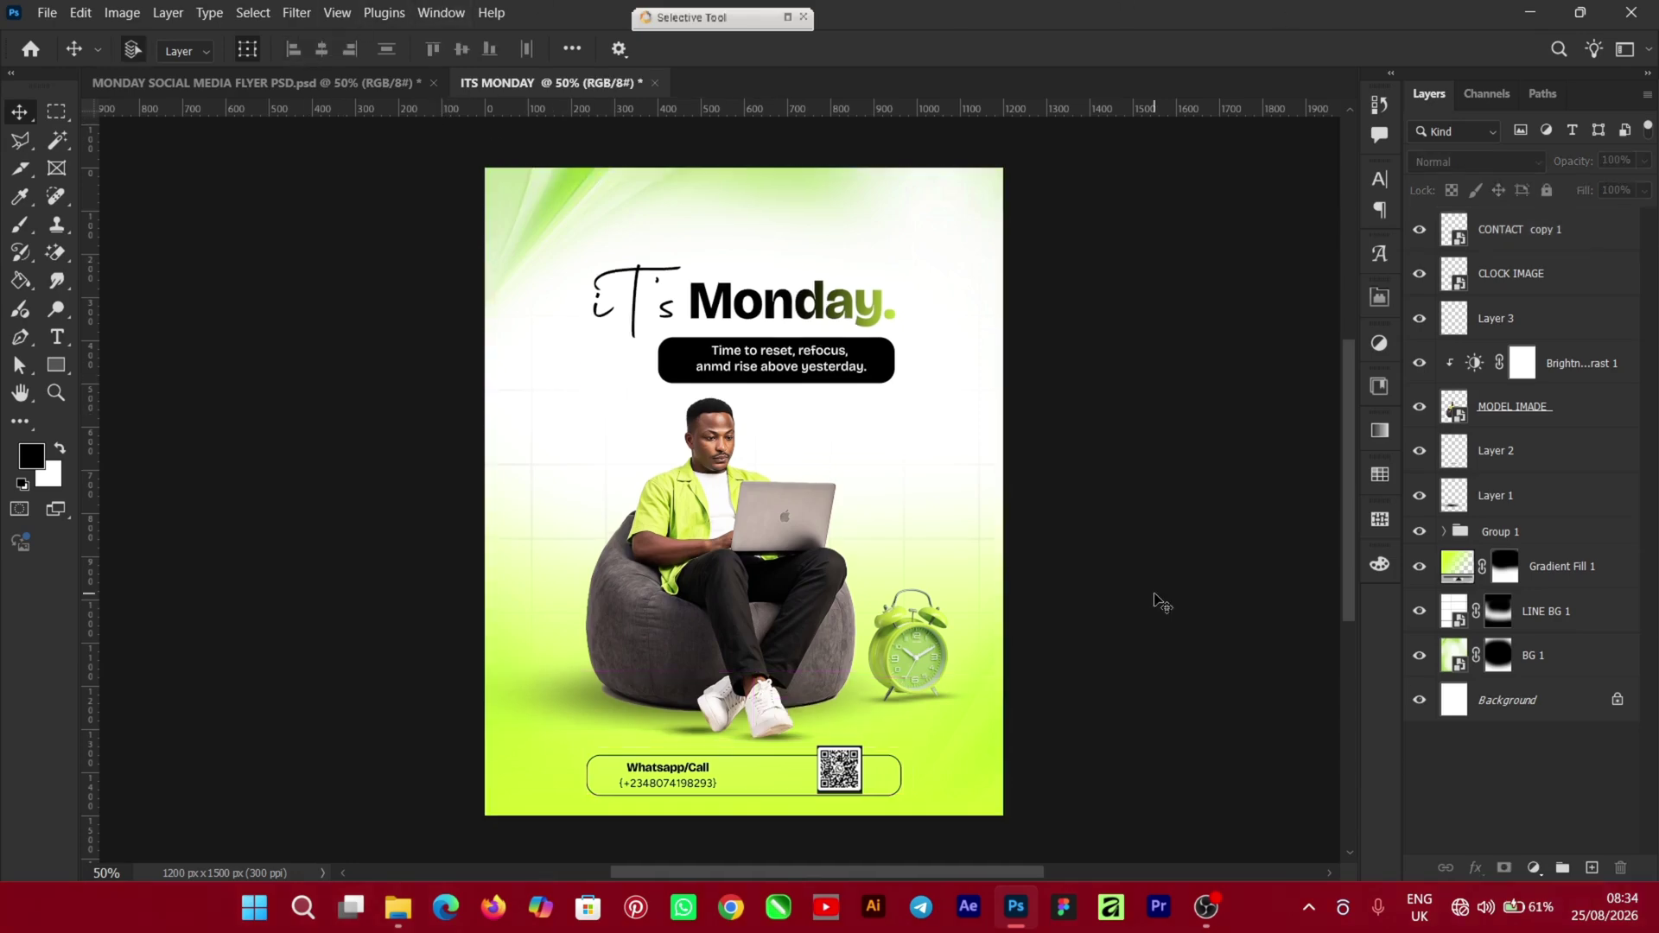
{"action": "left_click", "coordinate": [644, 192]}
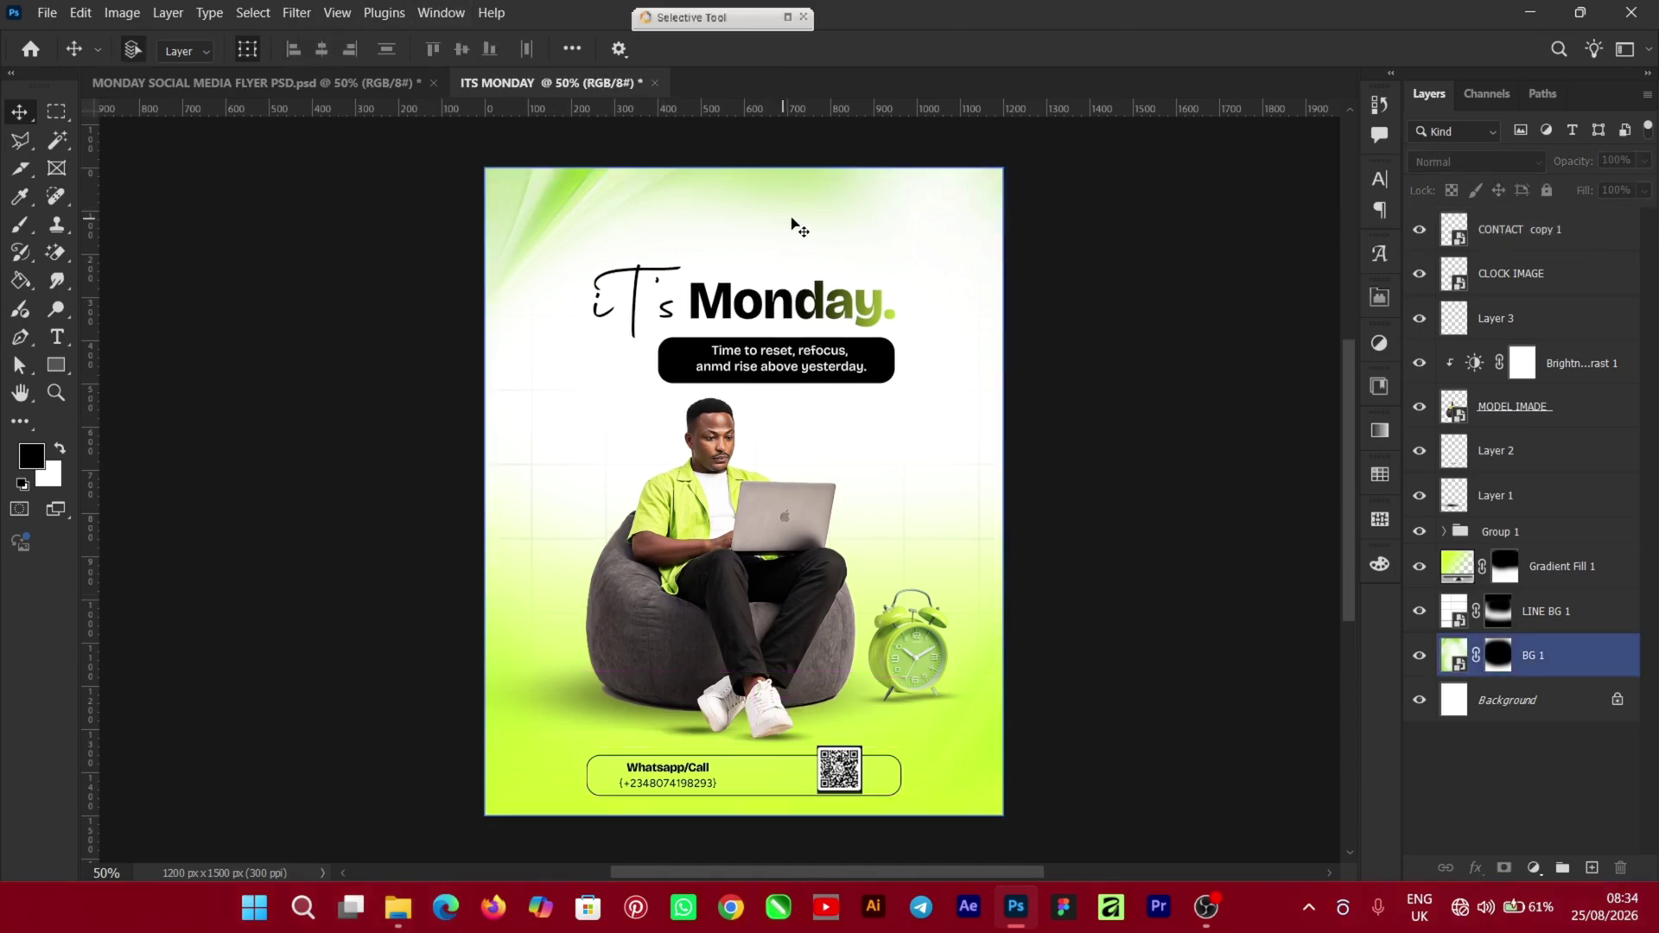
{"action": "left_click", "coordinate": [302, 303]}
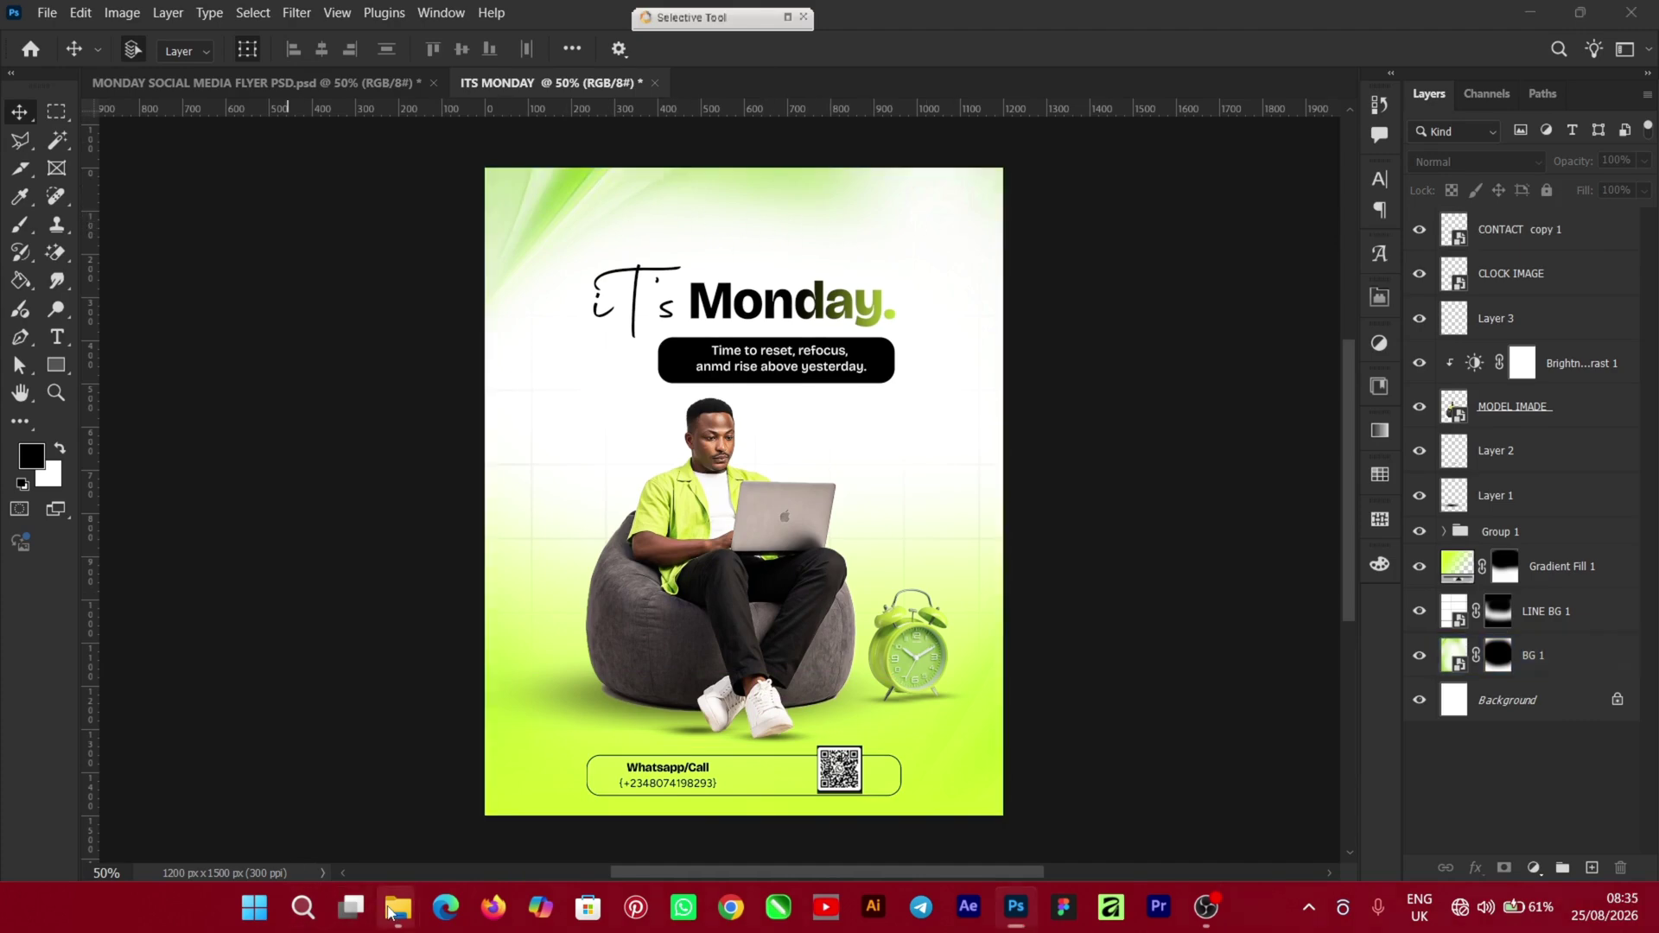
Place the LOGO 1 image from the resources folder, scaled down small, above the start of the headline, and clear the selection
{"action": "left_click", "coordinate": [389, 909]}
{"action": "left_click", "coordinate": [298, 786]}
{"action": "left_click_drag", "start_coordinate": [683, 393], "coordinate": [1051, 465]}
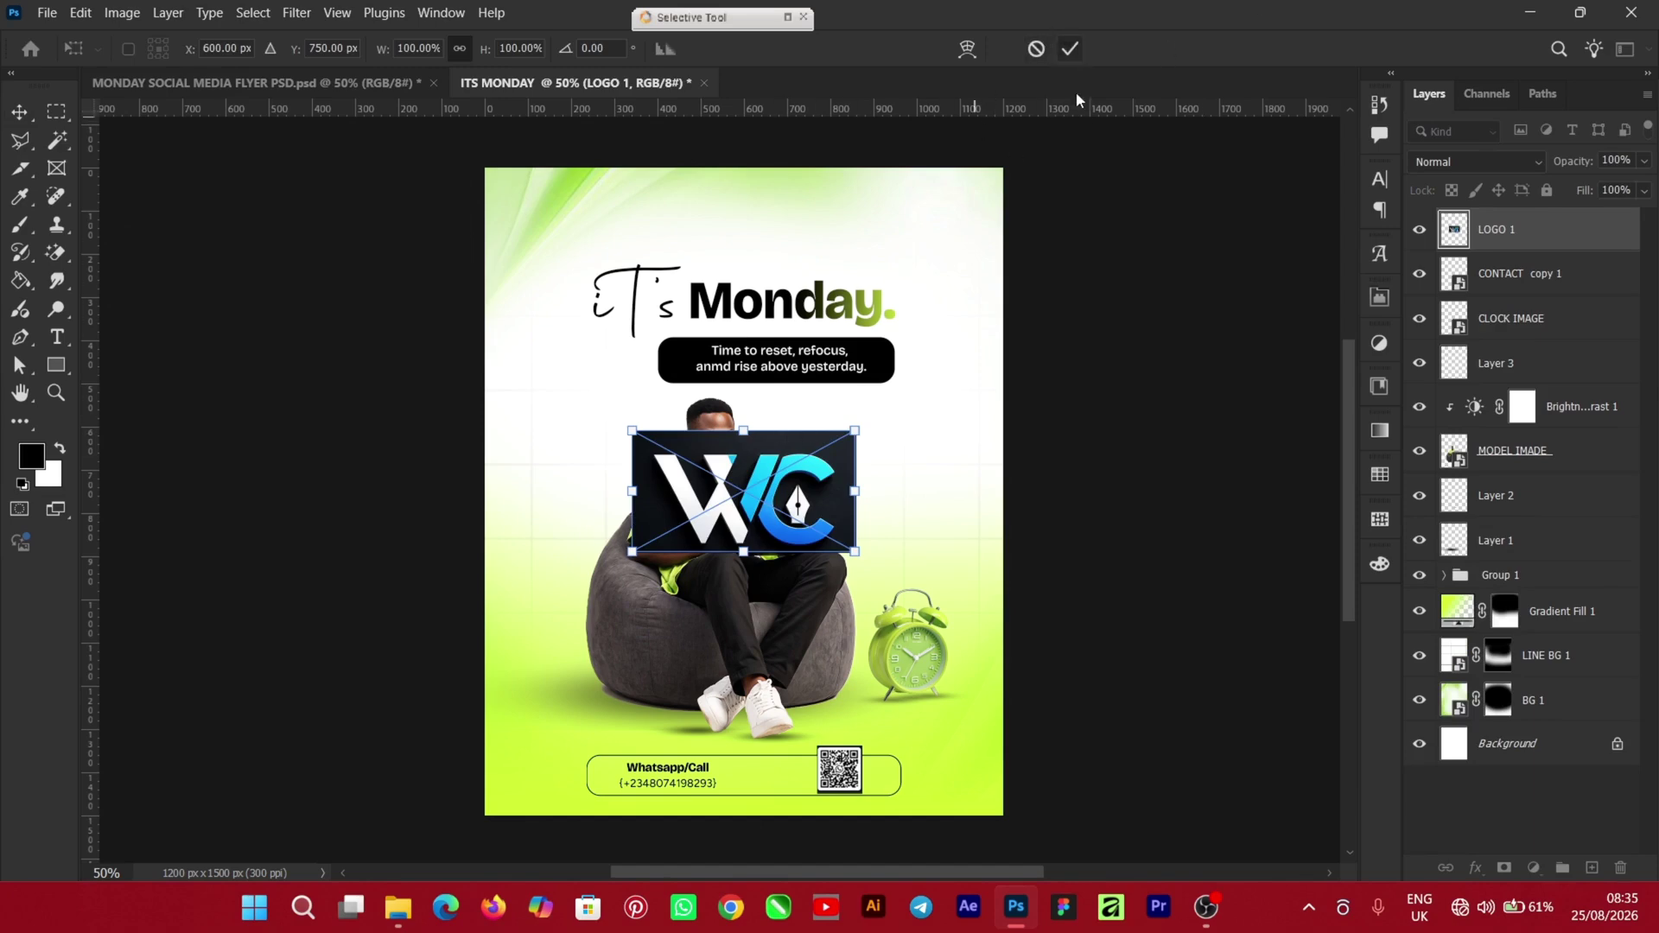
{"action": "key", "text": "Return"}
{"action": "left_click_drag", "start_coordinate": [832, 454], "coordinate": [610, 214]}
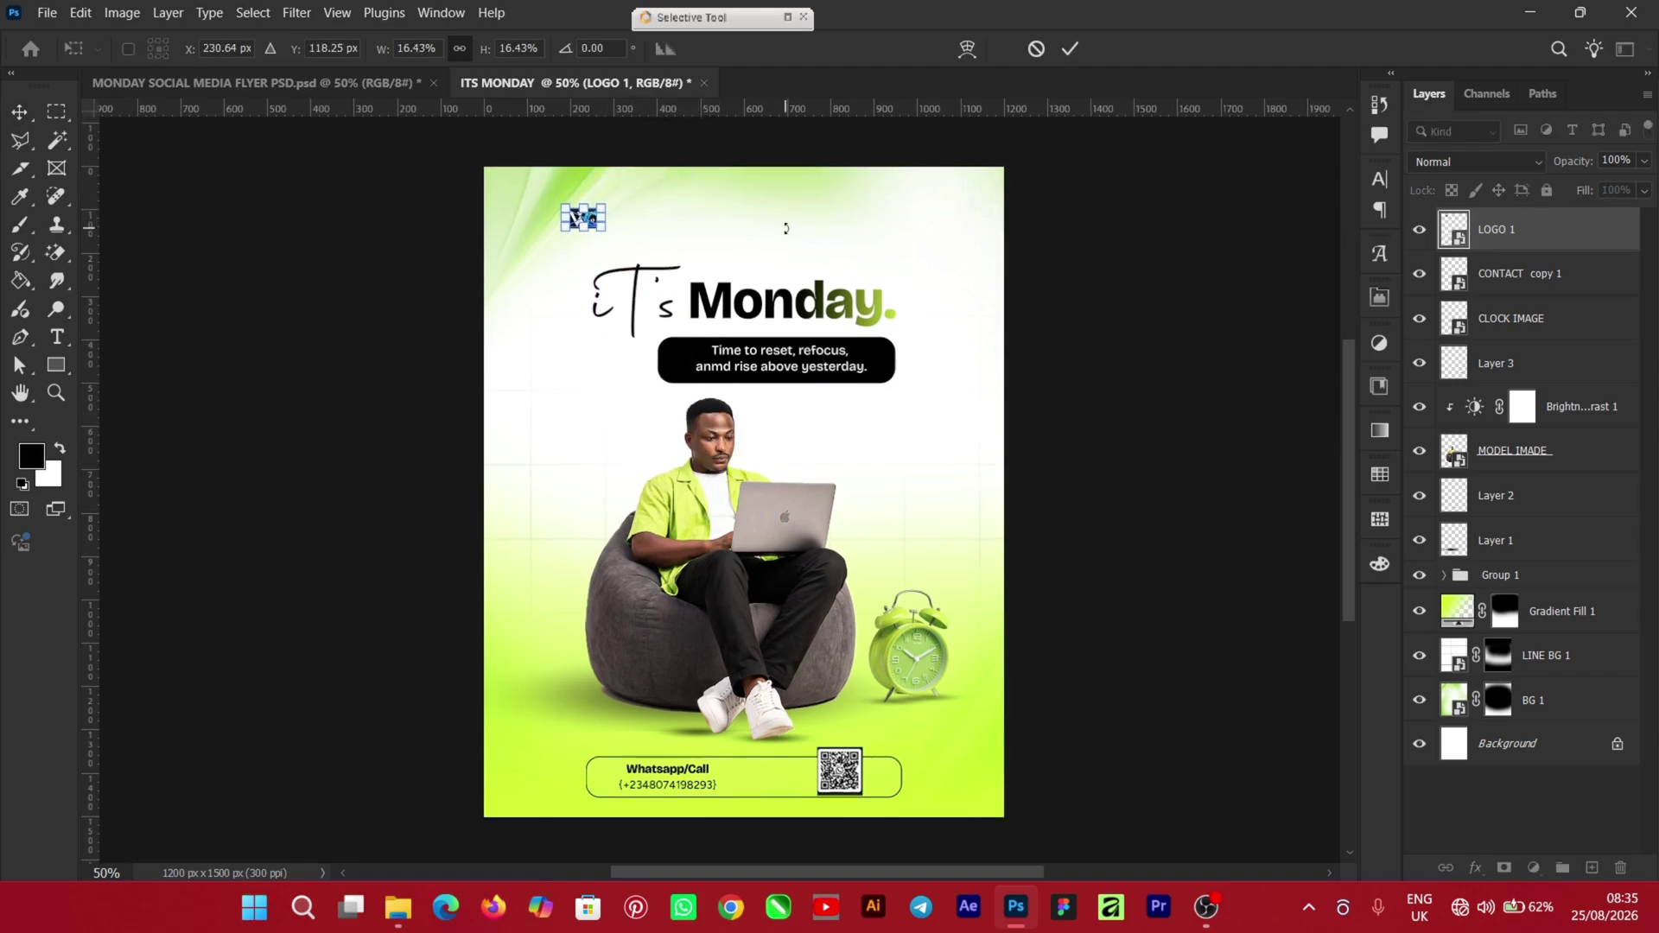
{"action": "key", "text": "ctrl+plus"}
{"action": "scroll", "coordinate": [787, 228], "scroll_direction": "up", "scroll_amount": 3}
{"action": "left_click", "coordinate": [1072, 49]}
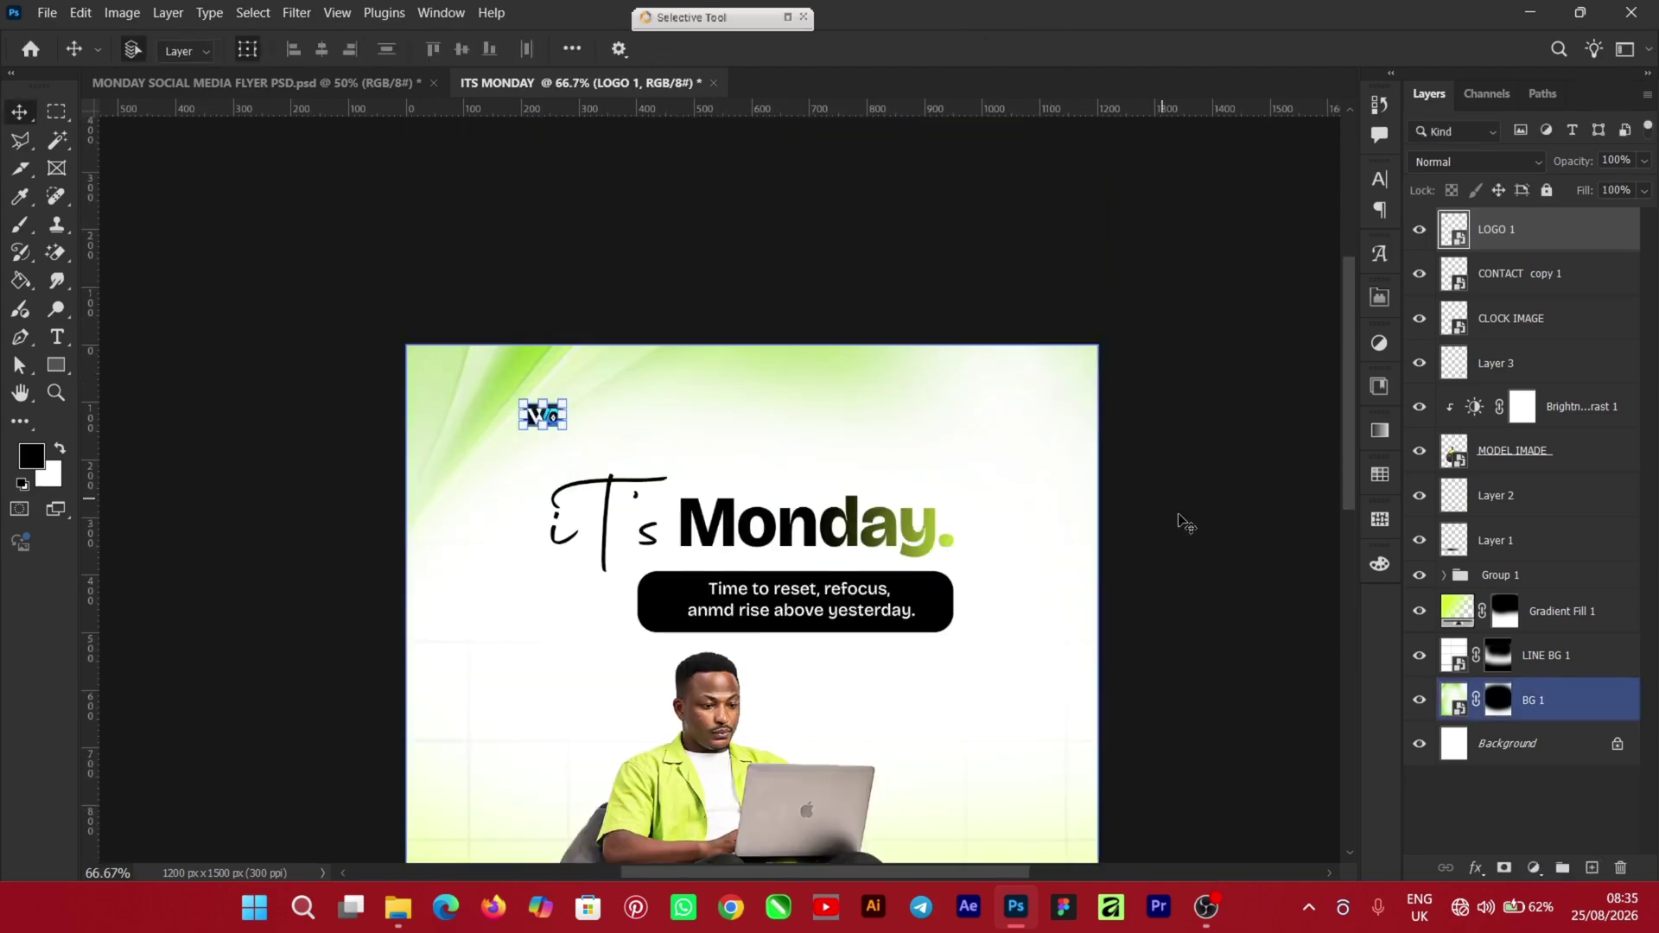
{"action": "left_click", "coordinate": [1280, 392]}
{"action": "left_click_drag", "start_coordinate": [1349, 304], "coordinate": [1349, 373]}
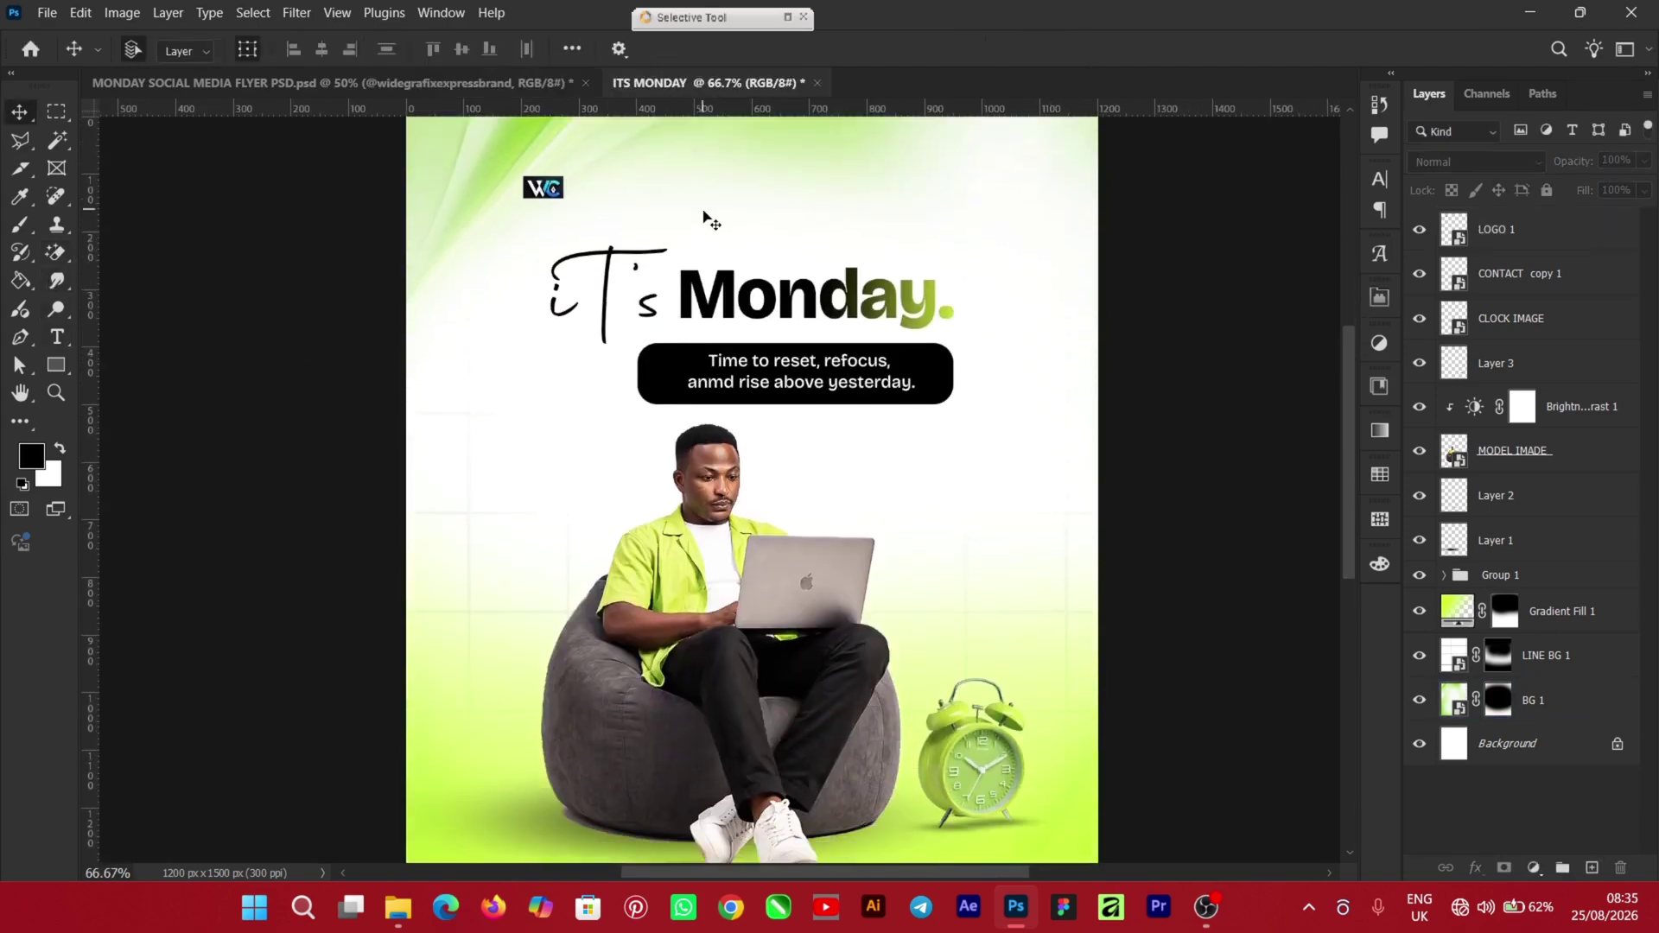
{"action": "key", "text": "ctrl+v"}
{"action": "left_click_drag", "start_coordinate": [817, 495], "coordinate": [1002, 191]}
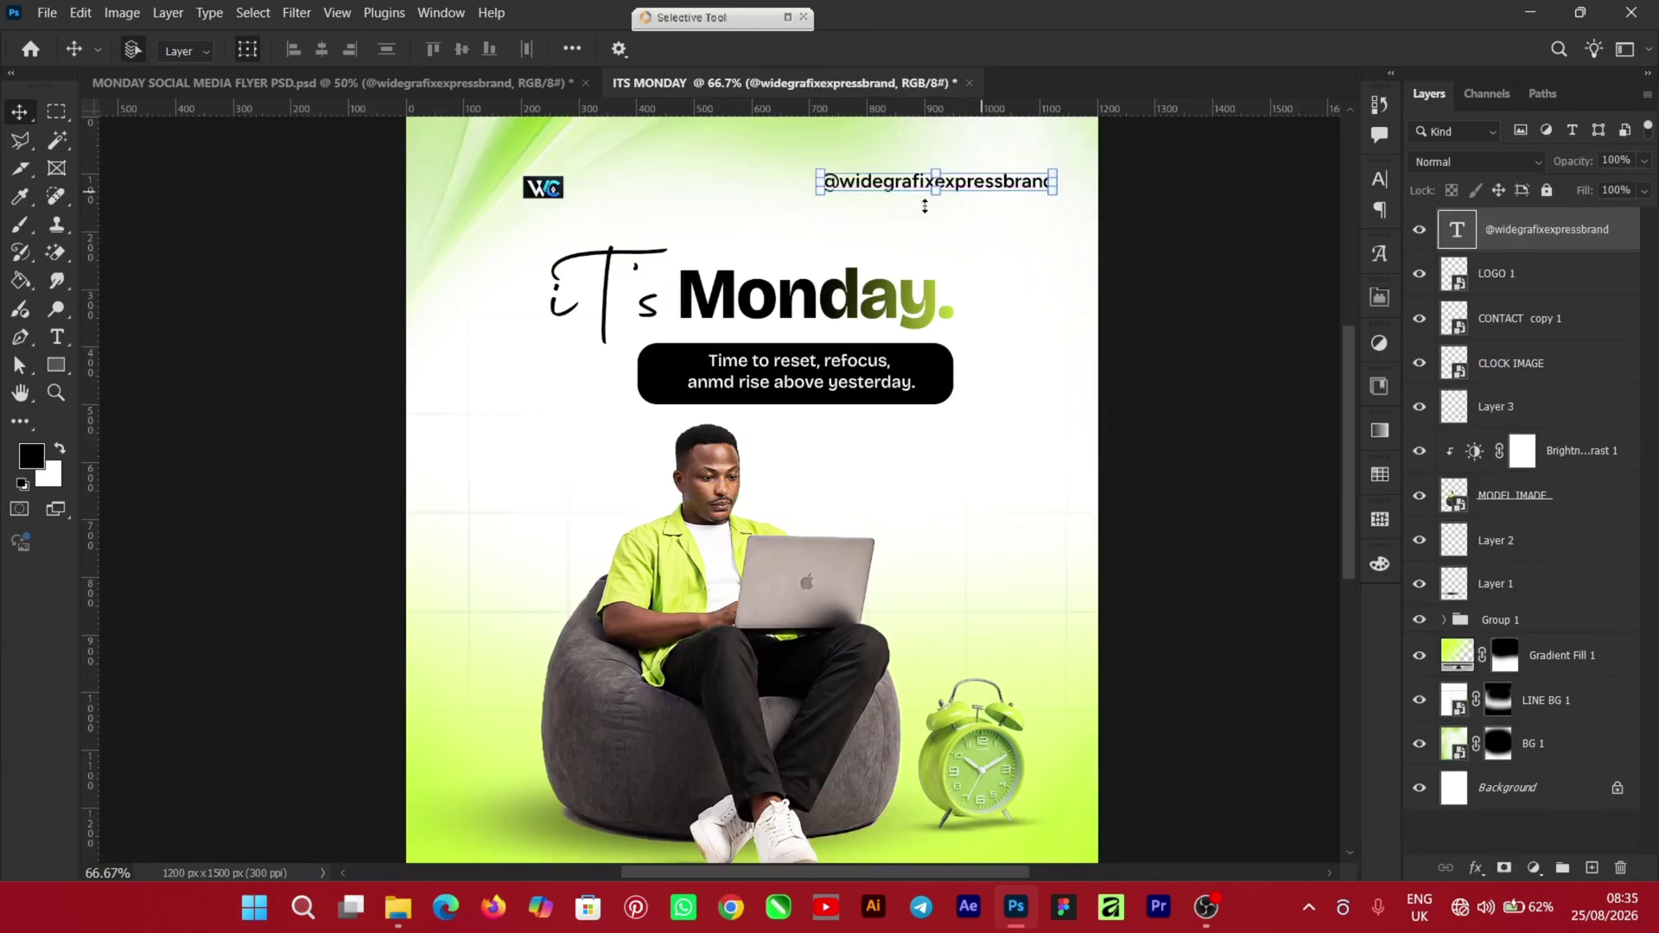
{"action": "left_click", "coordinate": [560, 199], "text": "shift"}
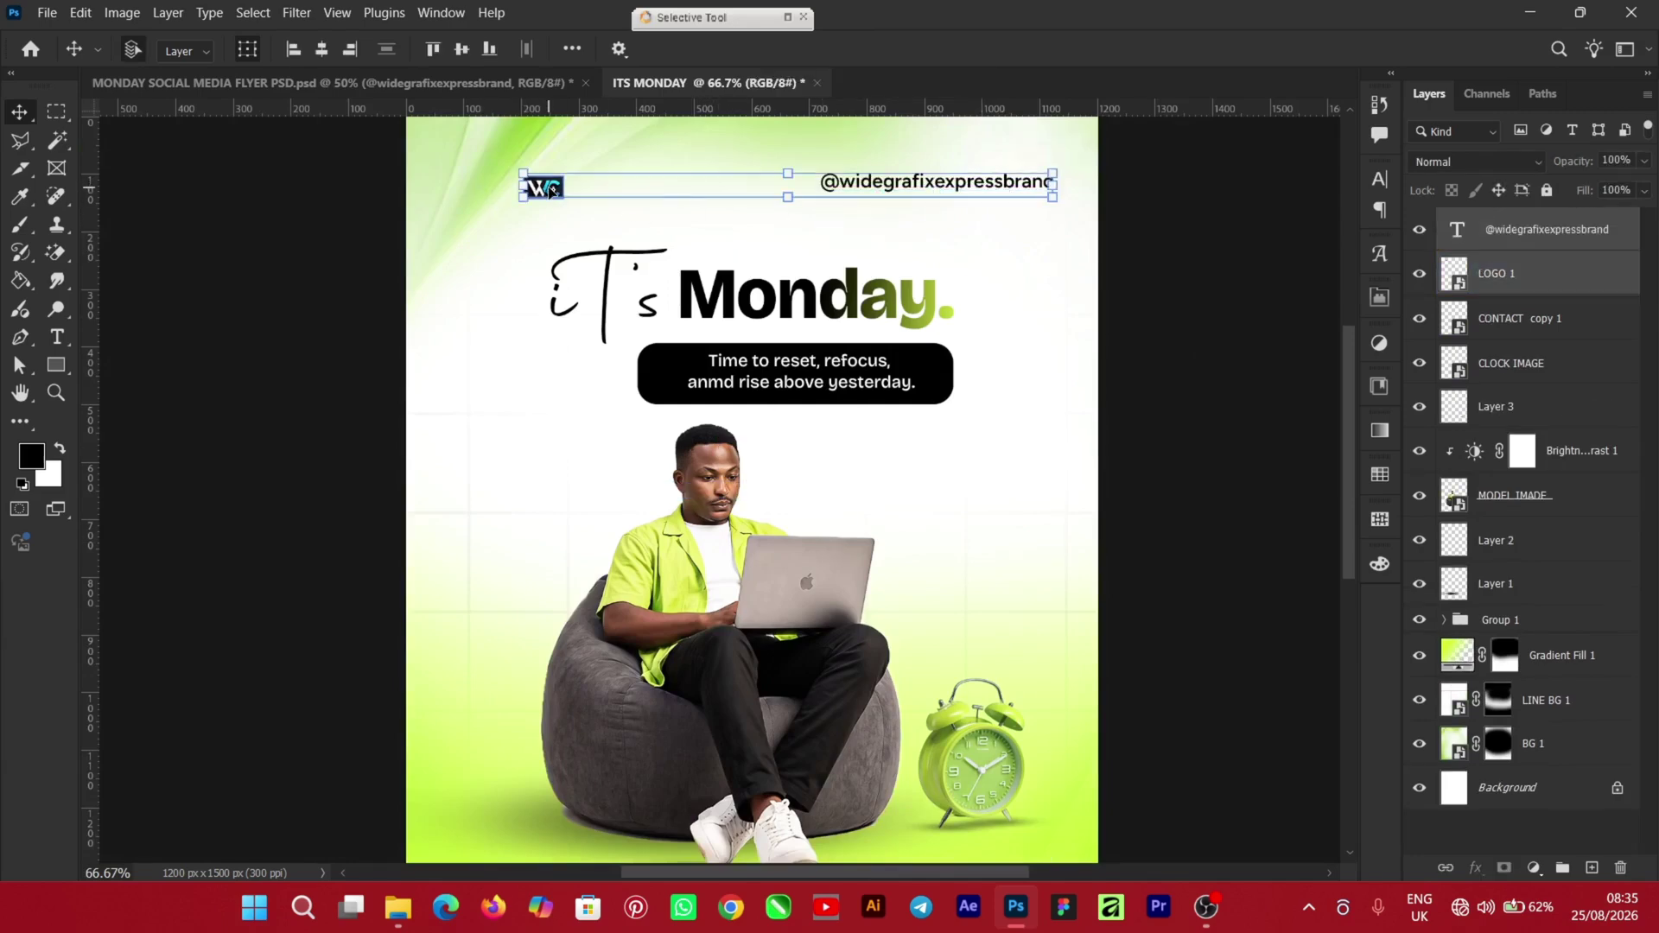
{"action": "left_click", "coordinate": [462, 49]}
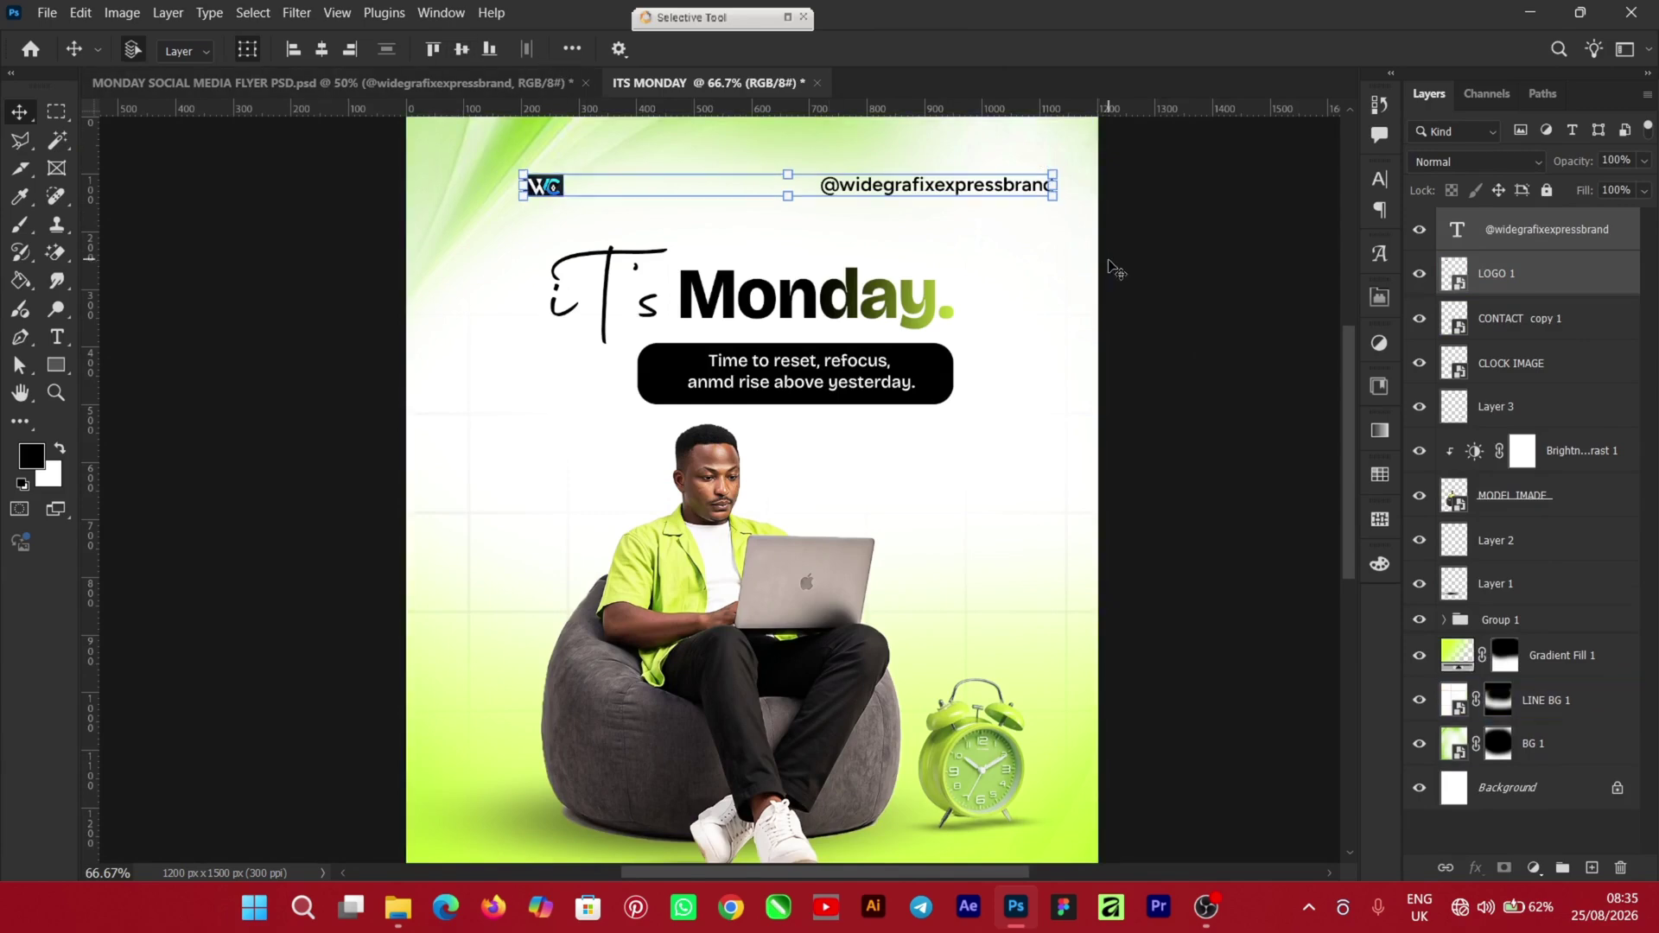
{"action": "left_click", "coordinate": [1208, 308]}
Group the handle text with the logo layer, centre the group horizontally on the canvas and clear the selection
{"action": "left_click", "coordinate": [1547, 231]}
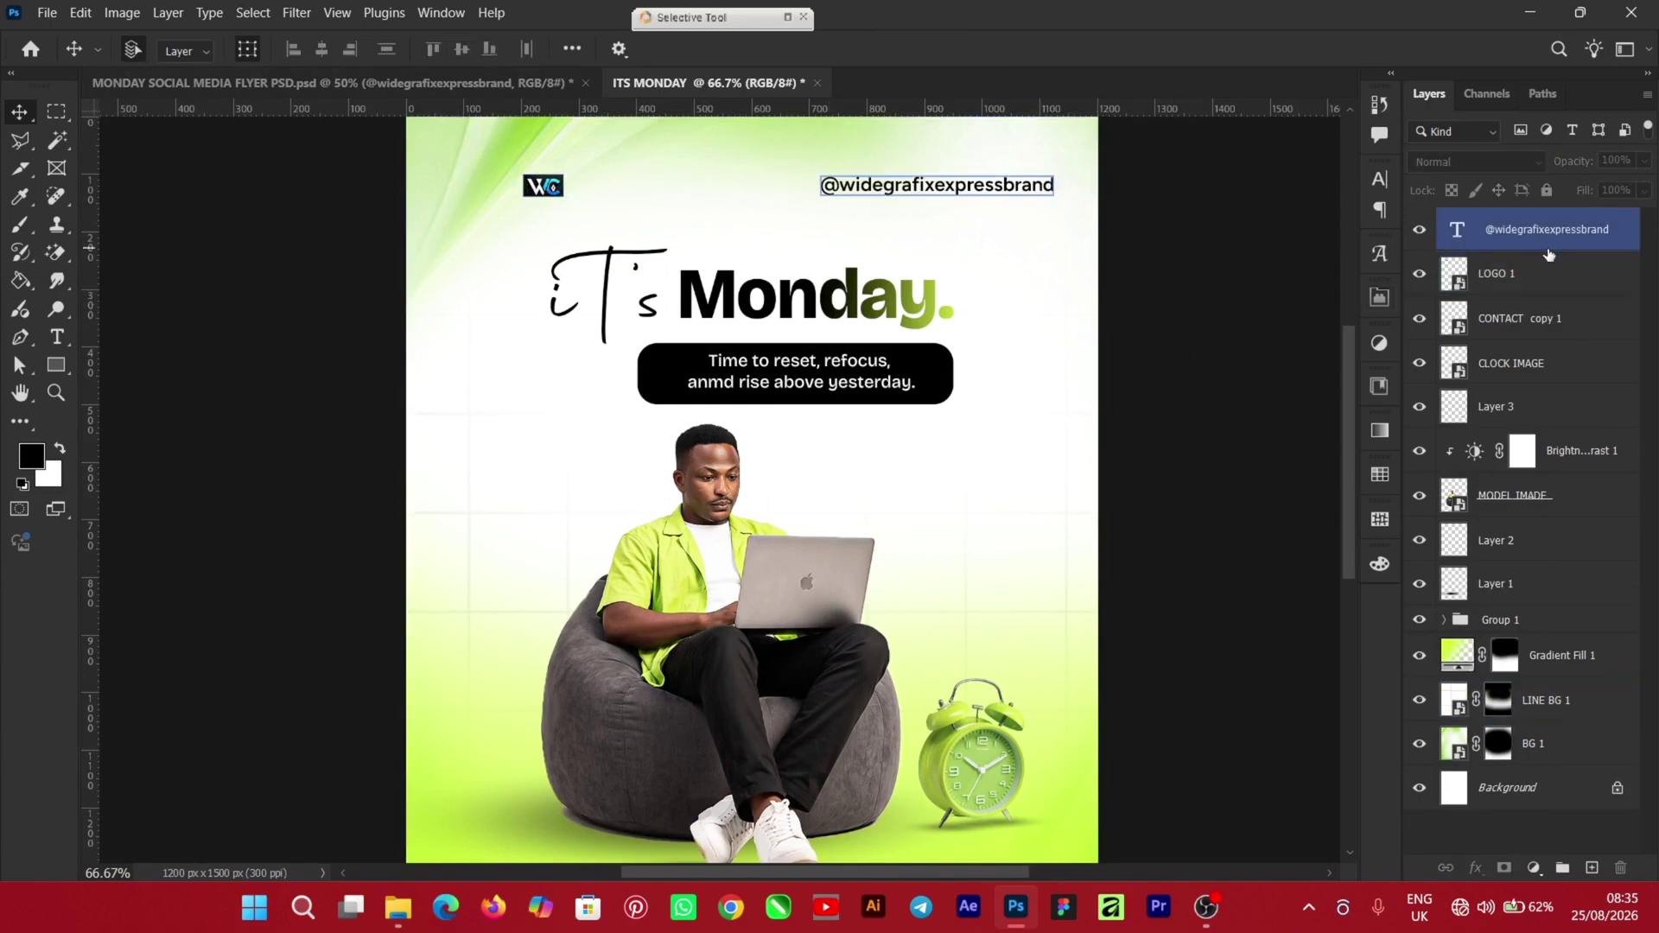
{"action": "left_click", "coordinate": [1545, 288], "text": "shift"}
{"action": "key", "text": "ctrl+g"}
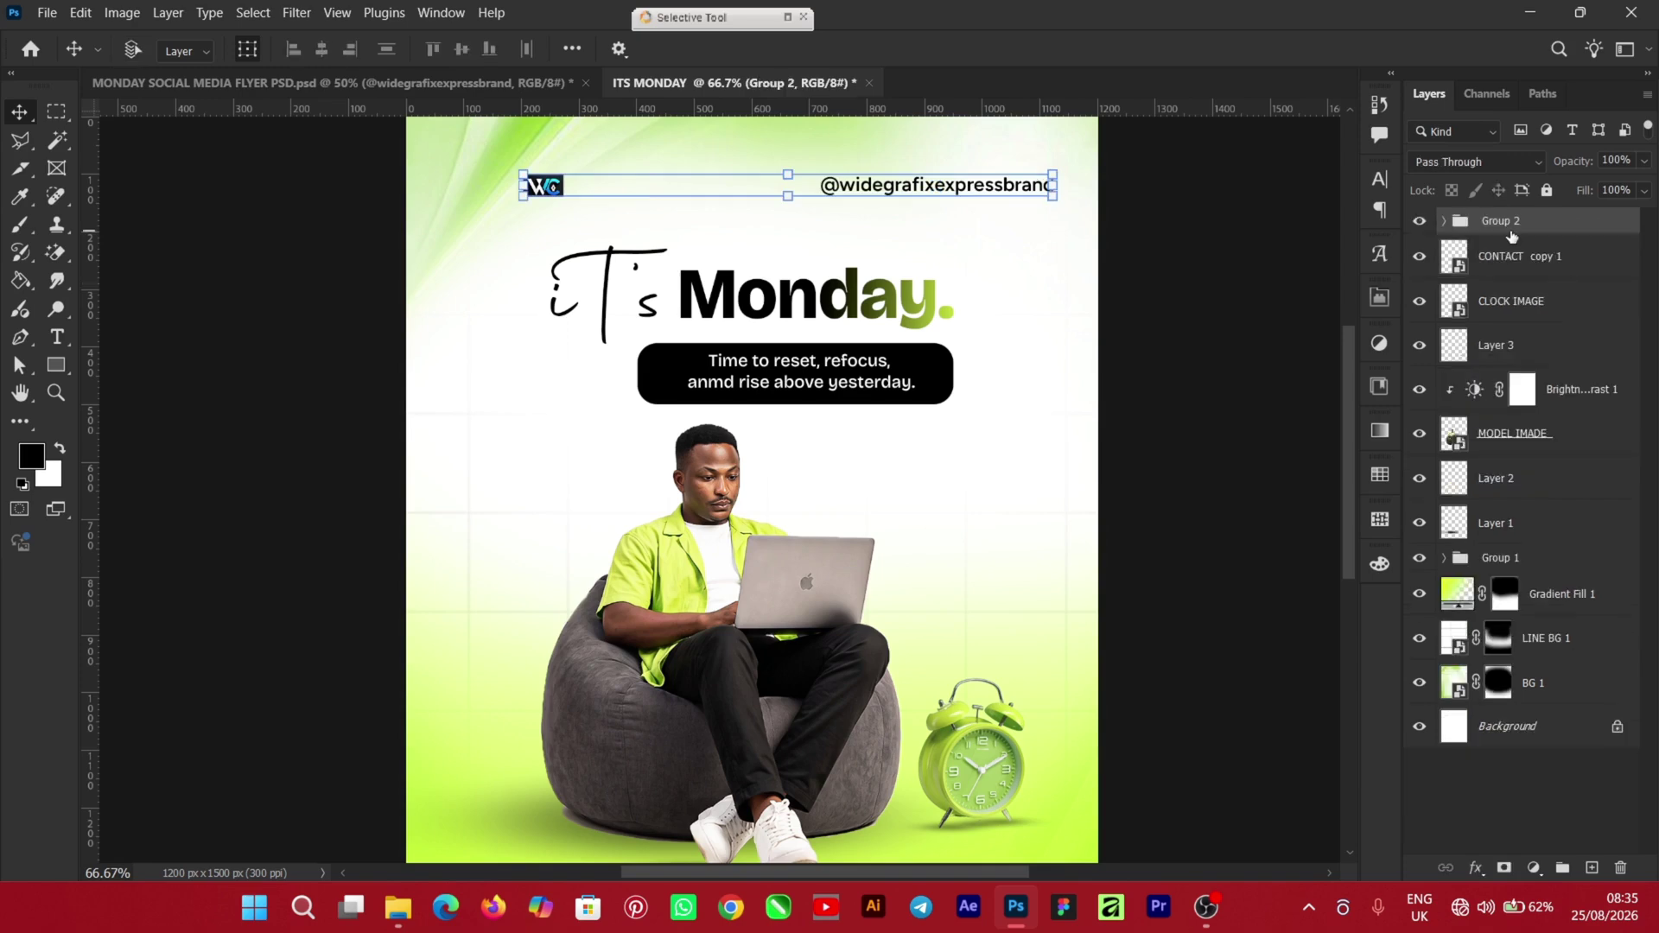
{"action": "key", "text": "ctrl+a"}
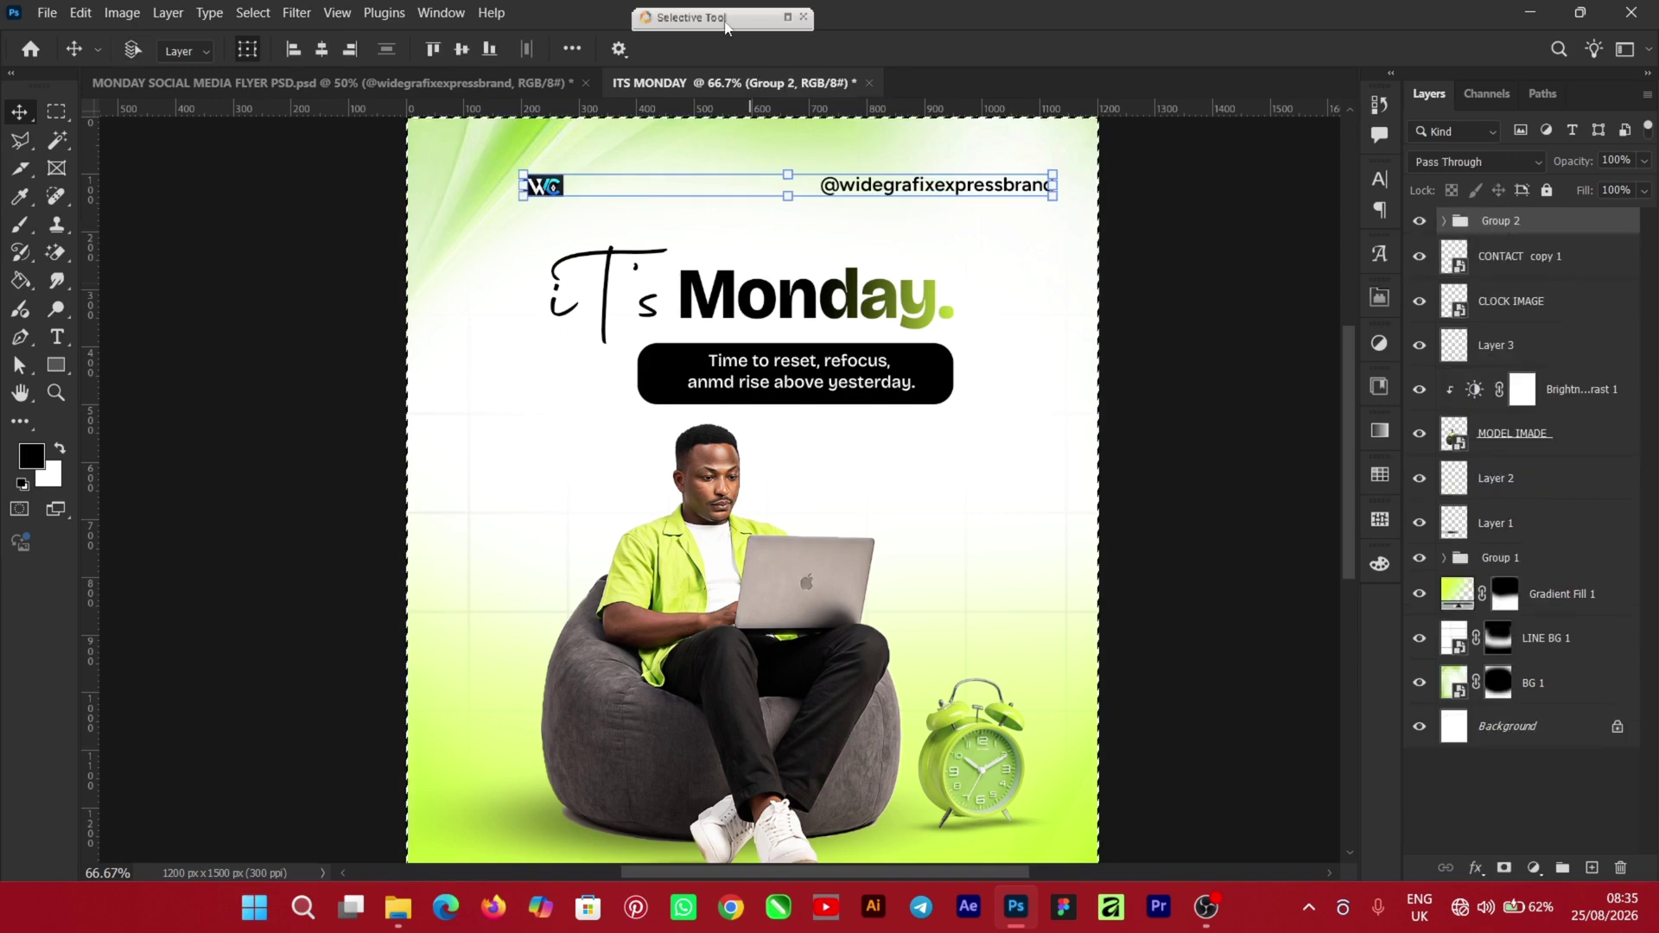
{"action": "left_click", "coordinate": [322, 49]}
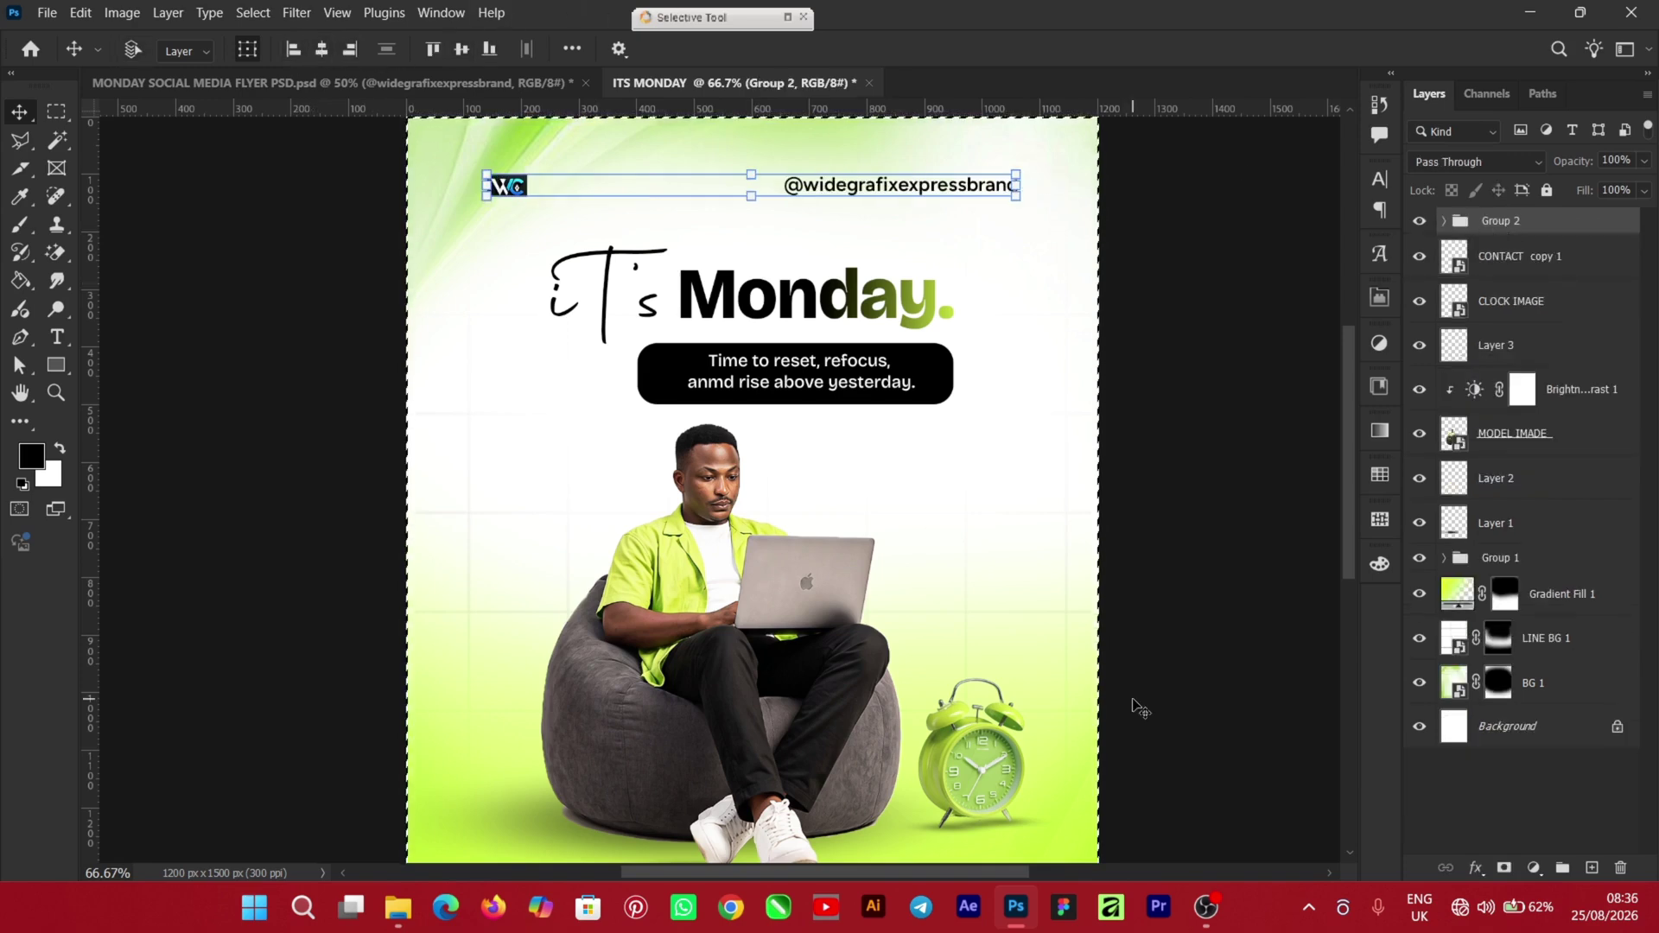
{"action": "key", "text": "ctrl+d"}
{"action": "key", "text": "ctrl+minus"}
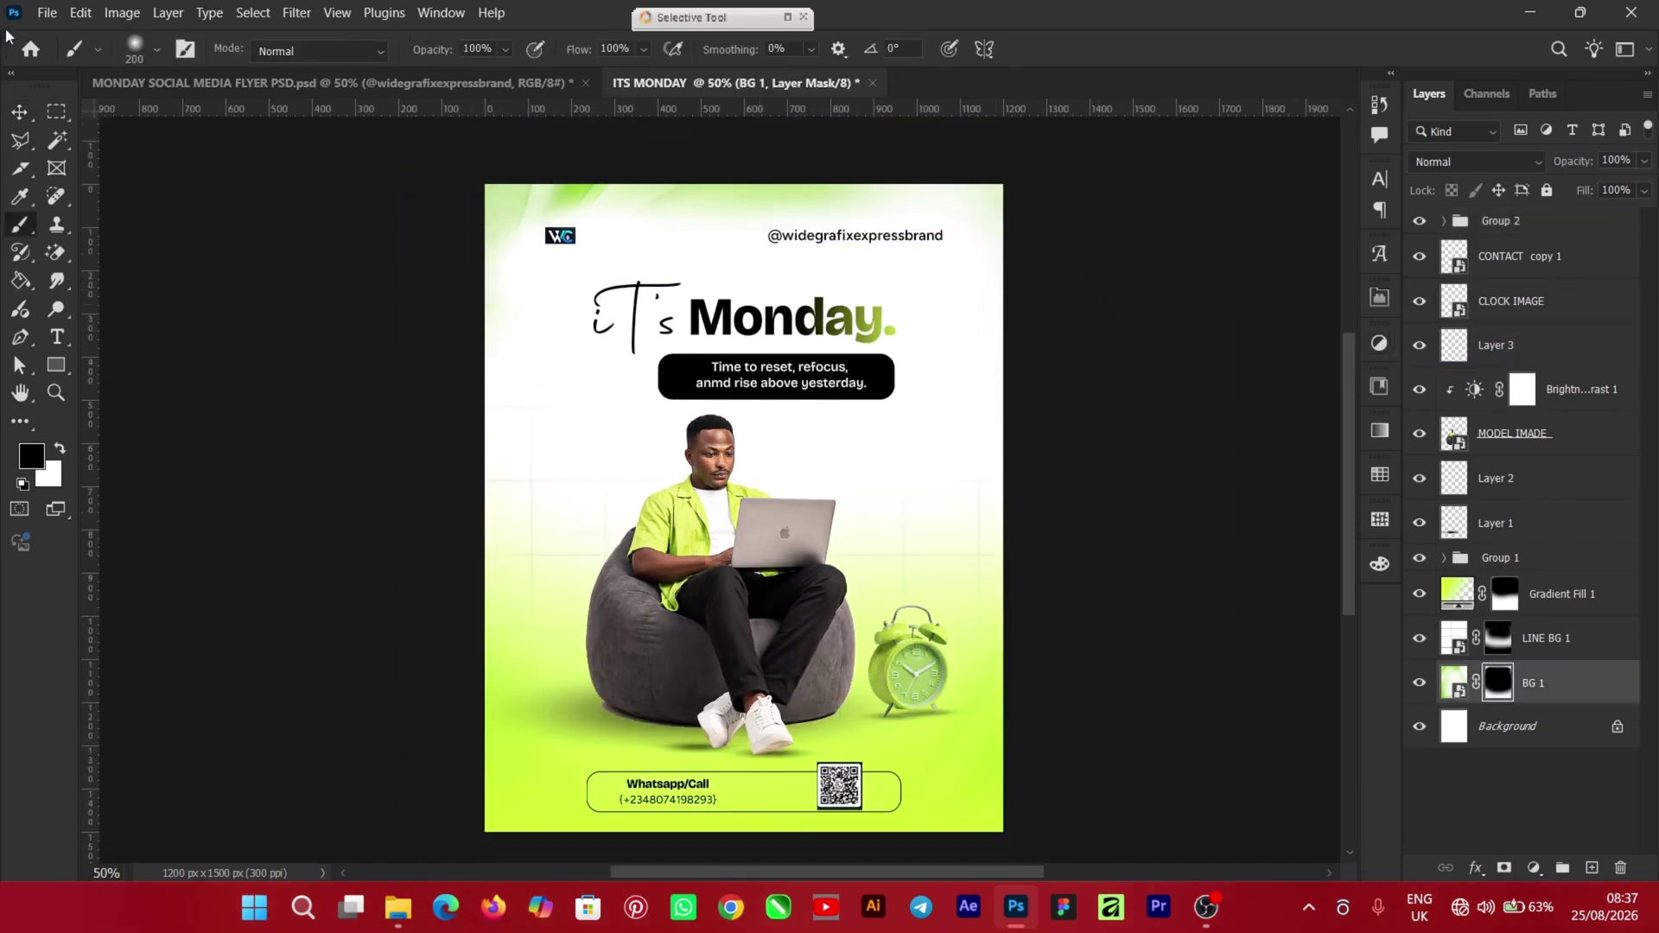
{"action": "key", "text": "v"}
{"action": "scroll", "coordinate": [1346, 371], "scroll_direction": "down", "scroll_amount": 2}
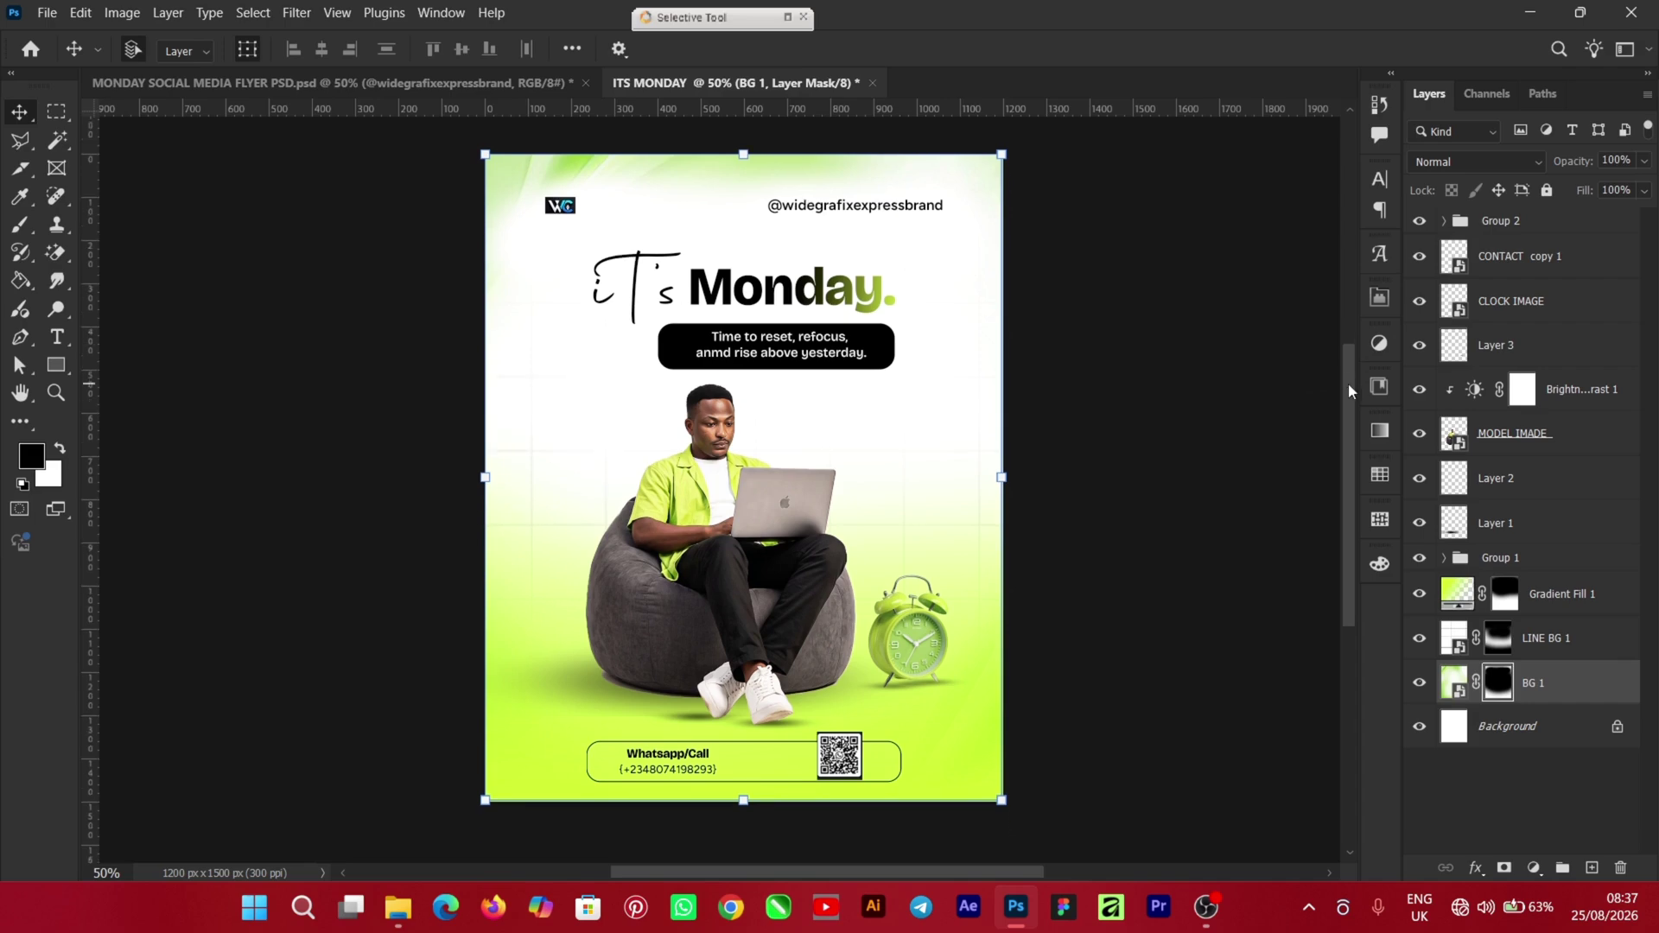
{"action": "scroll", "coordinate": [1348, 370], "scroll_direction": "up", "scroll_amount": 2}
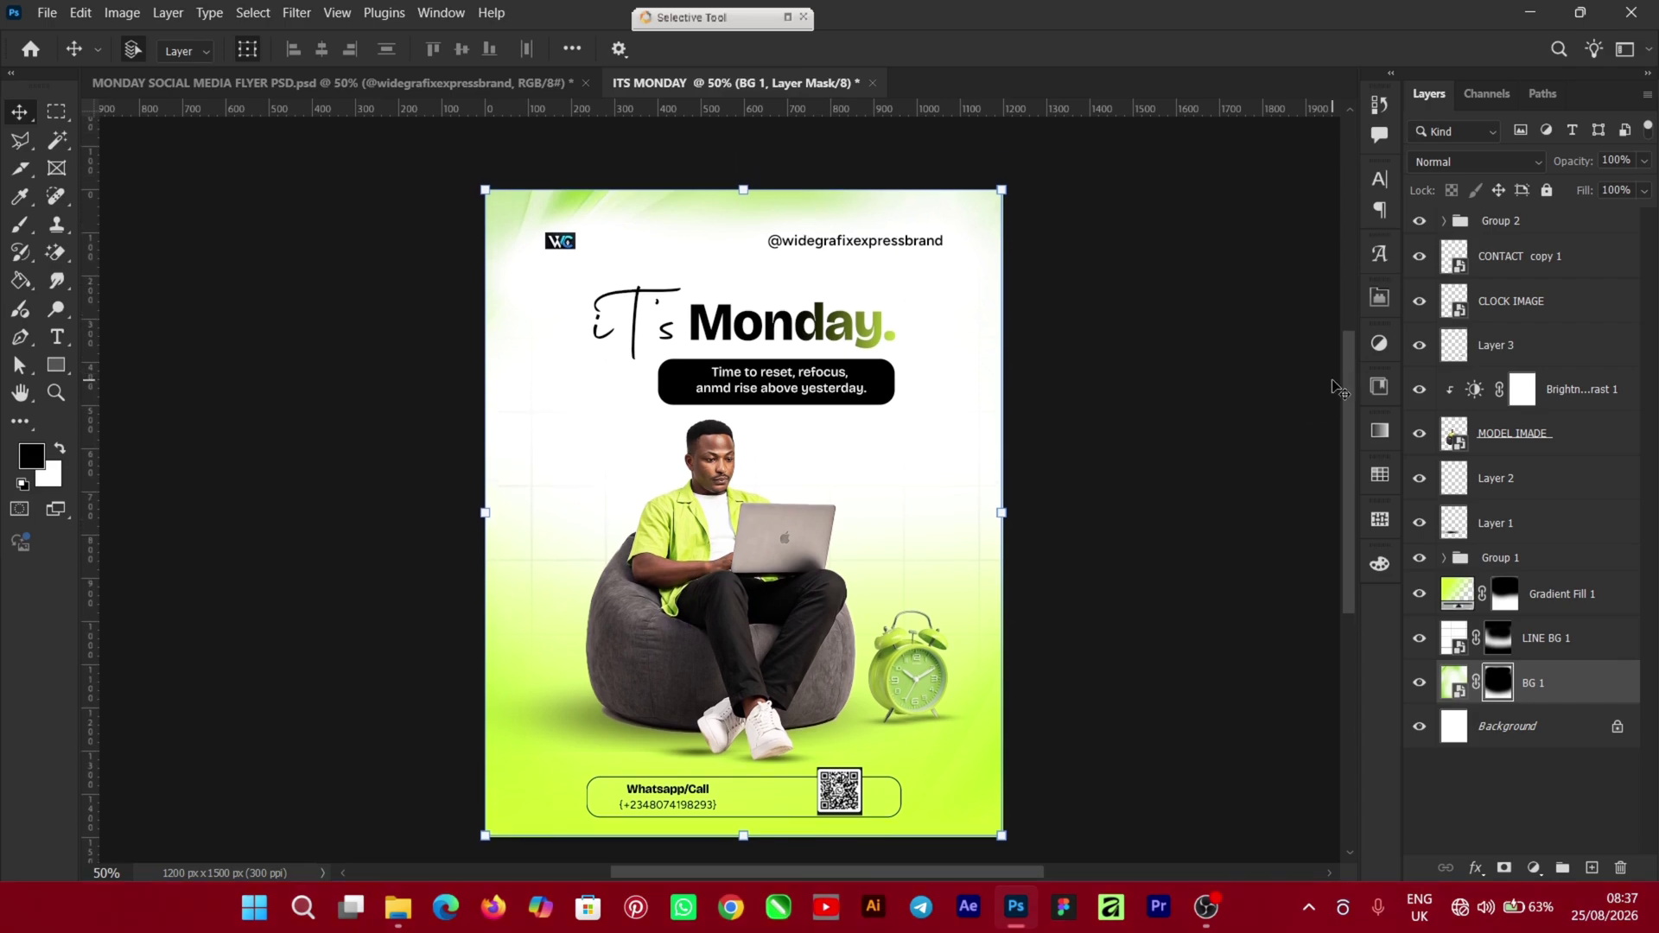